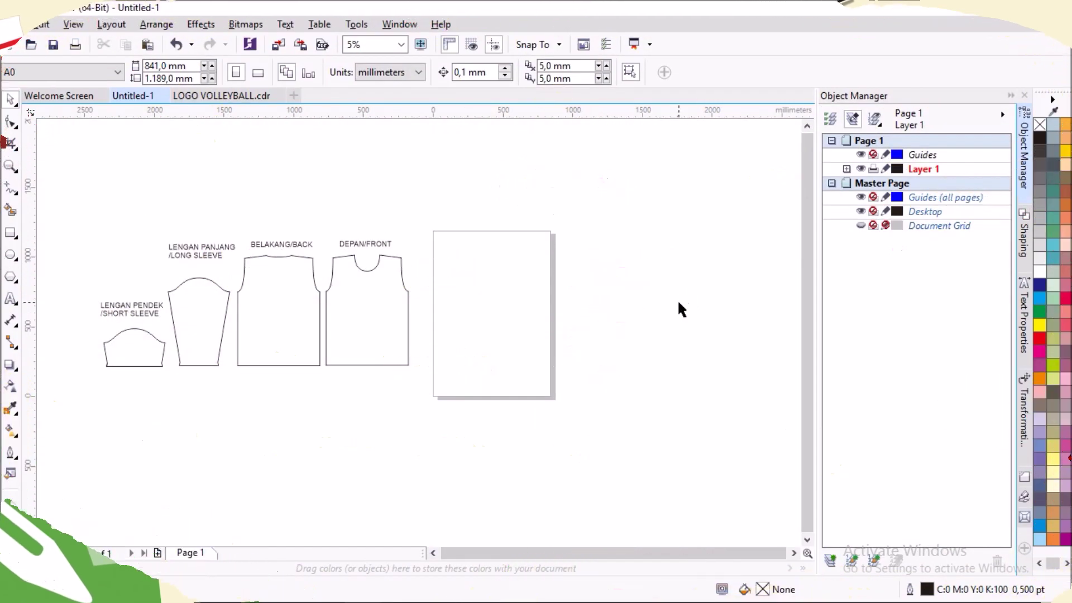
- Centre the DEPAN/FRONT jersey outline on the blank page with P, then deselect it
scroll(367, 302, up, 2)
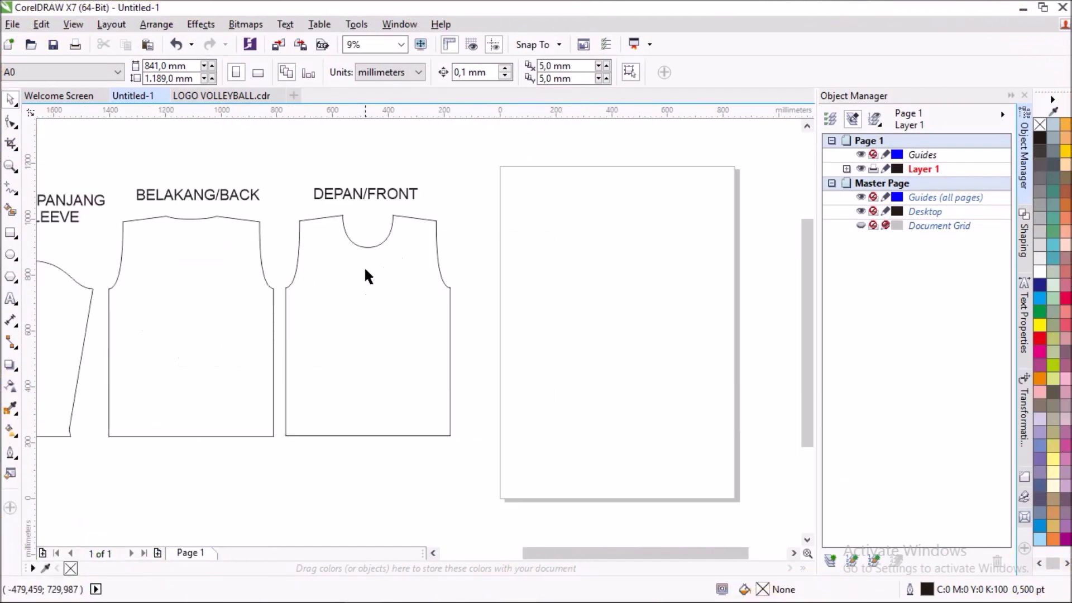
click(376, 282)
key(p)
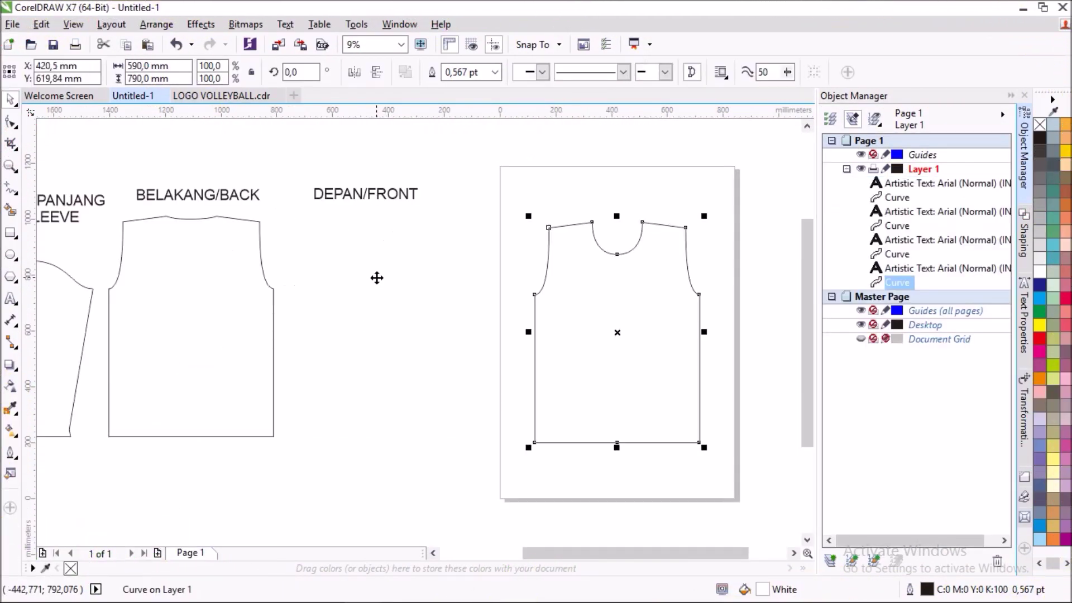
click(734, 249)
scroll(606, 330, up, 2)
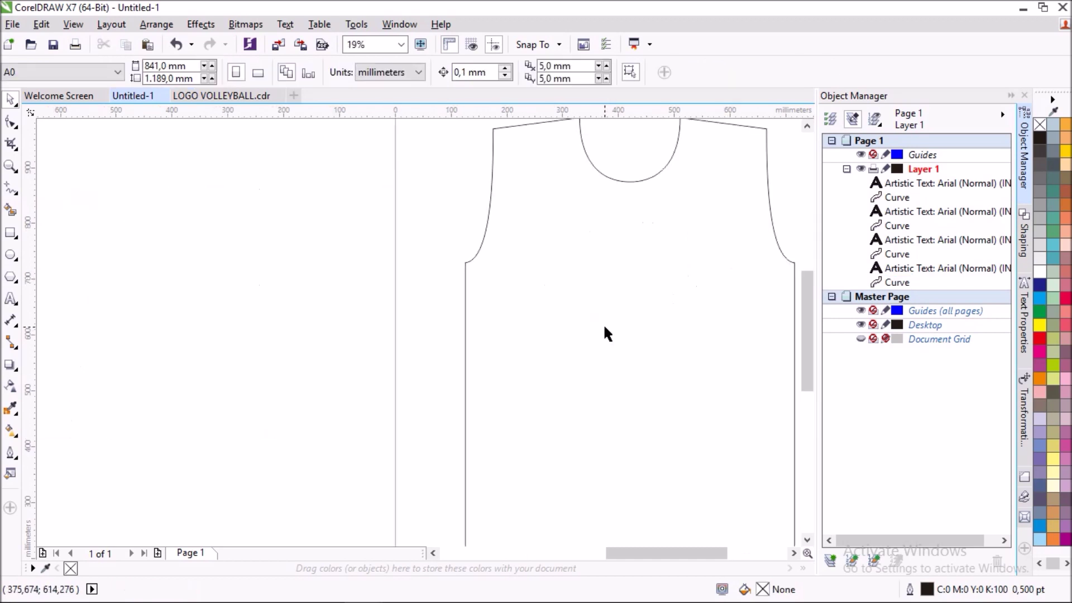
scroll(502, 283, down, 2)
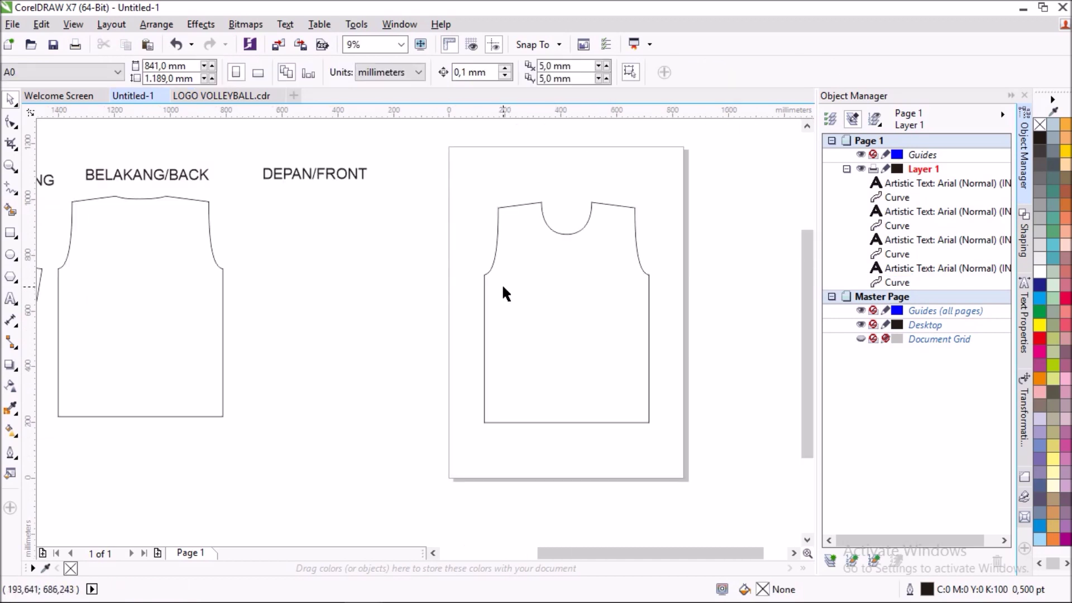
click(16, 196)
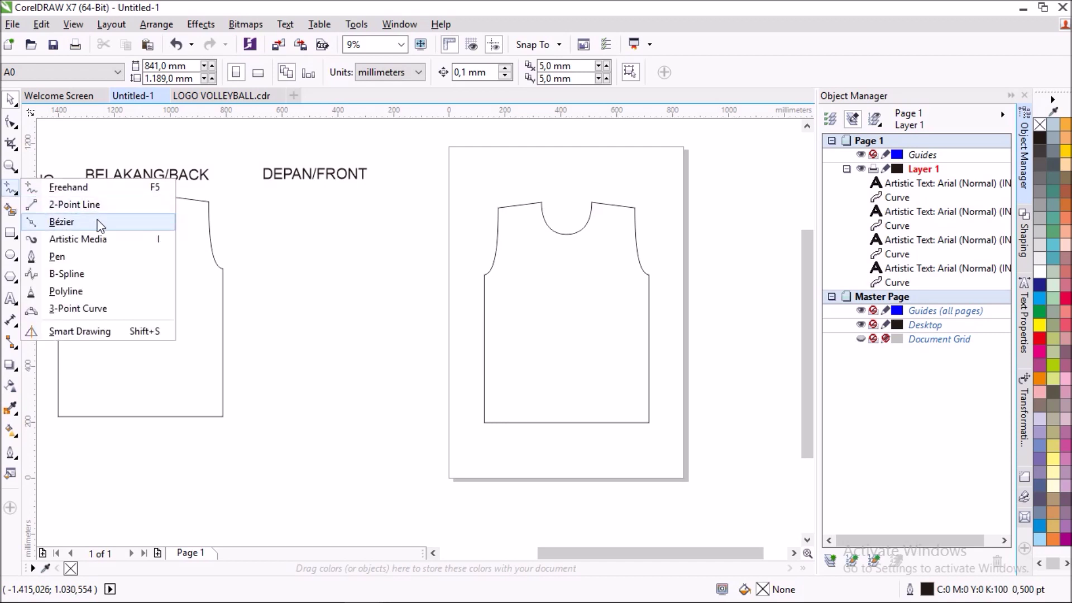
- Draw a slanted Bézier line across the left shoulder, its end snapped onto the neckline
click(100, 222)
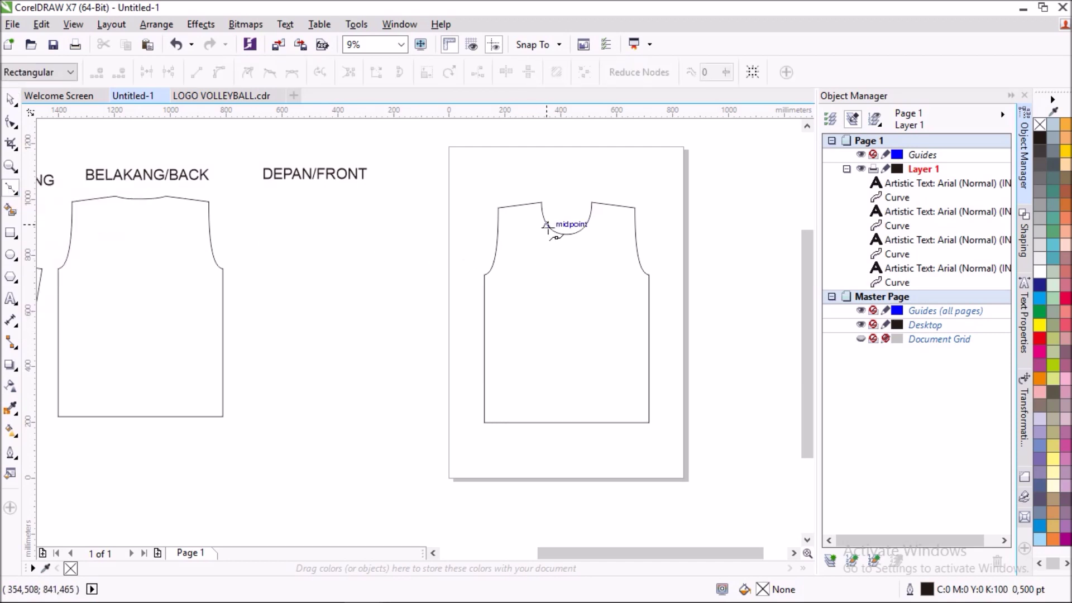
scroll(548, 226, up, 2)
scroll(547, 226, up, 2)
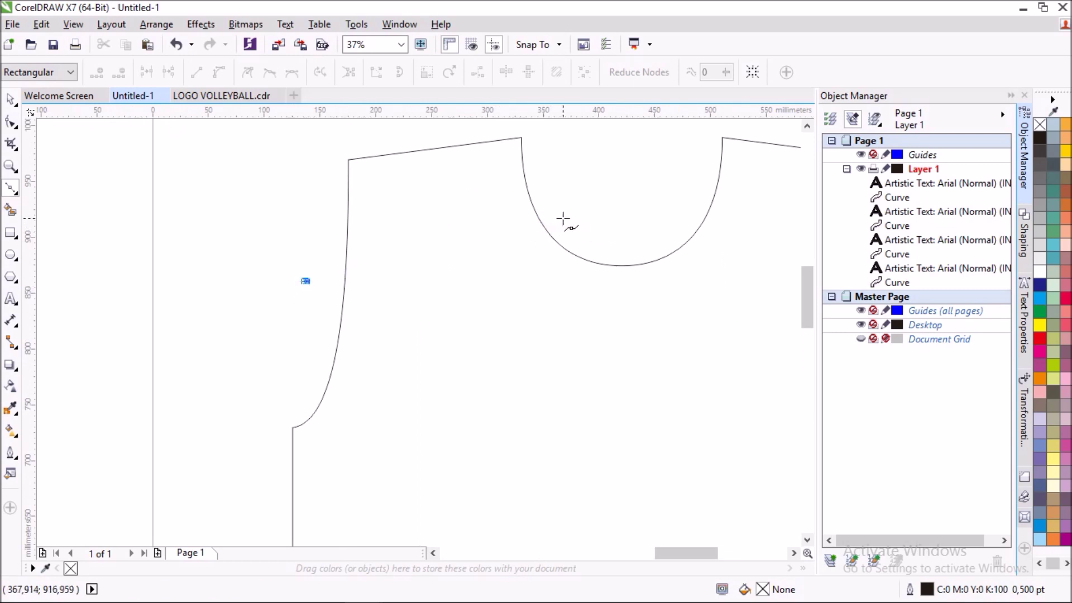
click(563, 219)
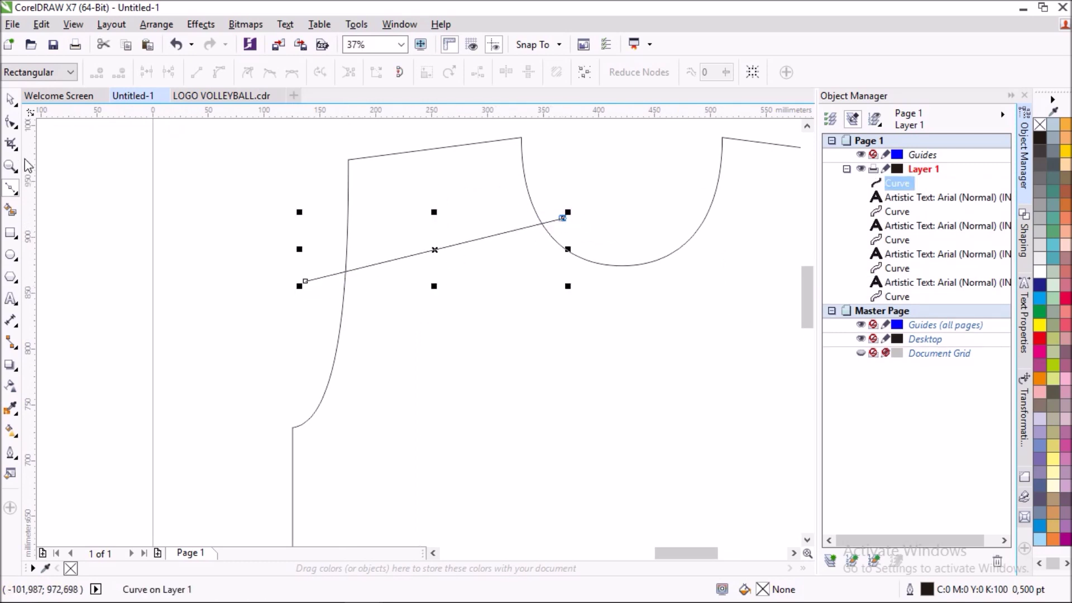
click(10, 122)
click(564, 217)
drag(566, 218, 572, 225)
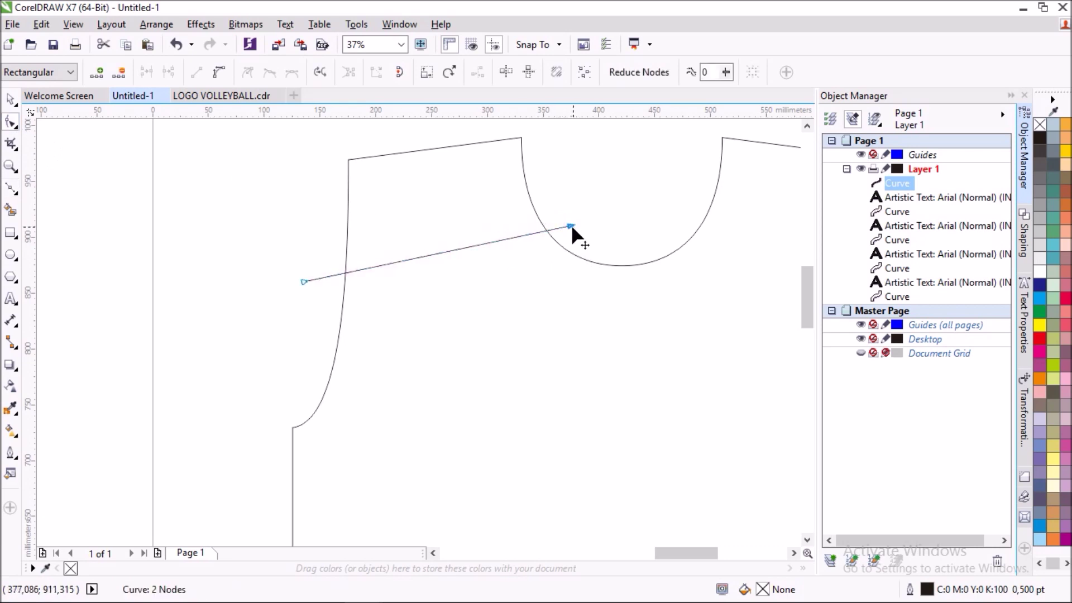
key(space)
- Place a horizontally mirrored copy of the line against the right neckline
scroll(301, 151, down, 2)
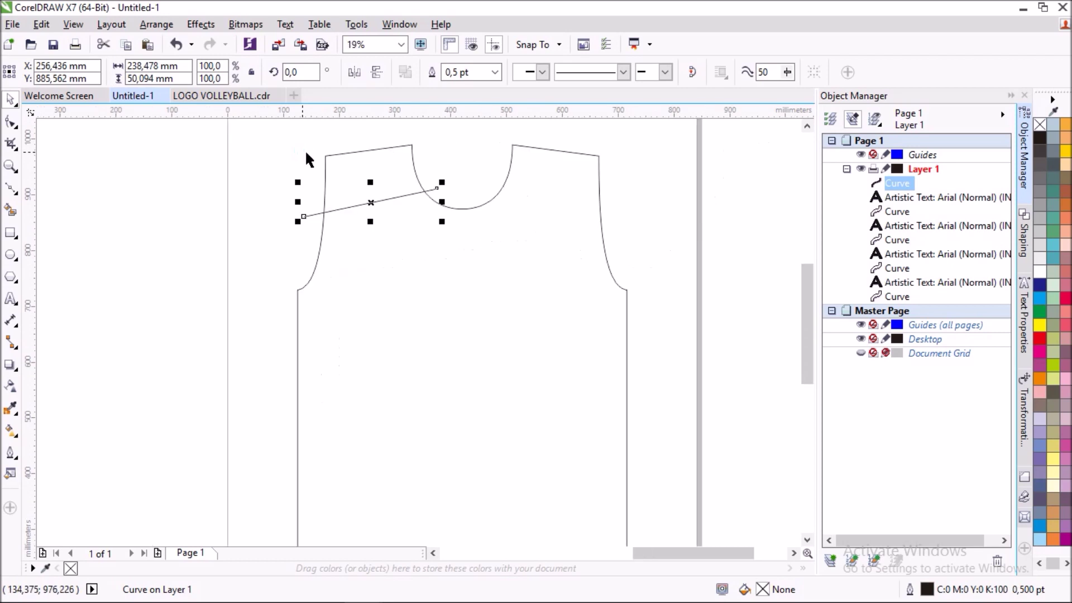
drag(371, 202, 583, 194)
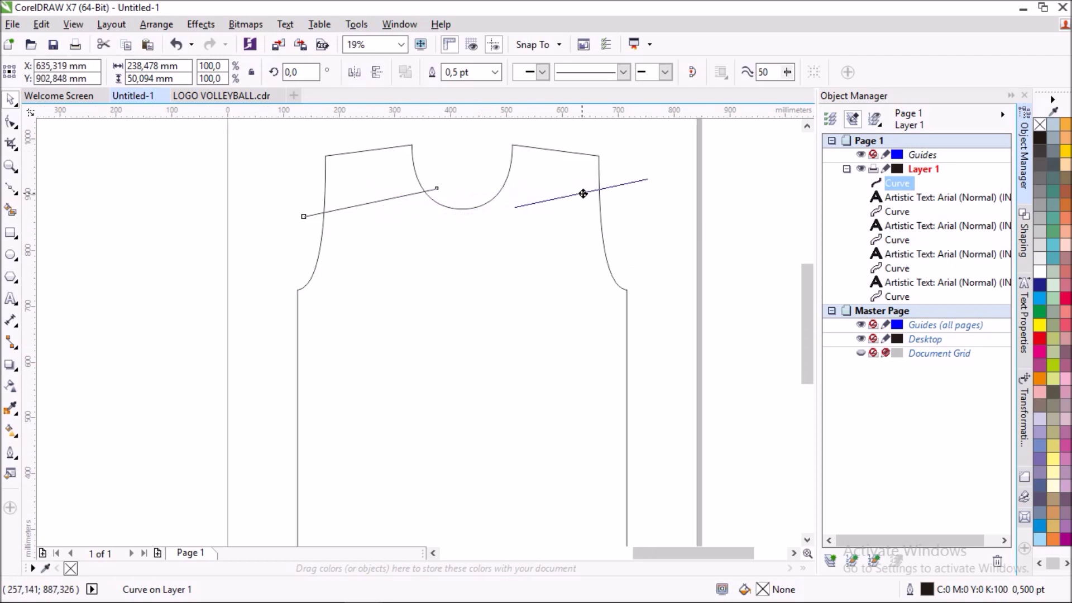
right_click(583, 194)
click(377, 71)
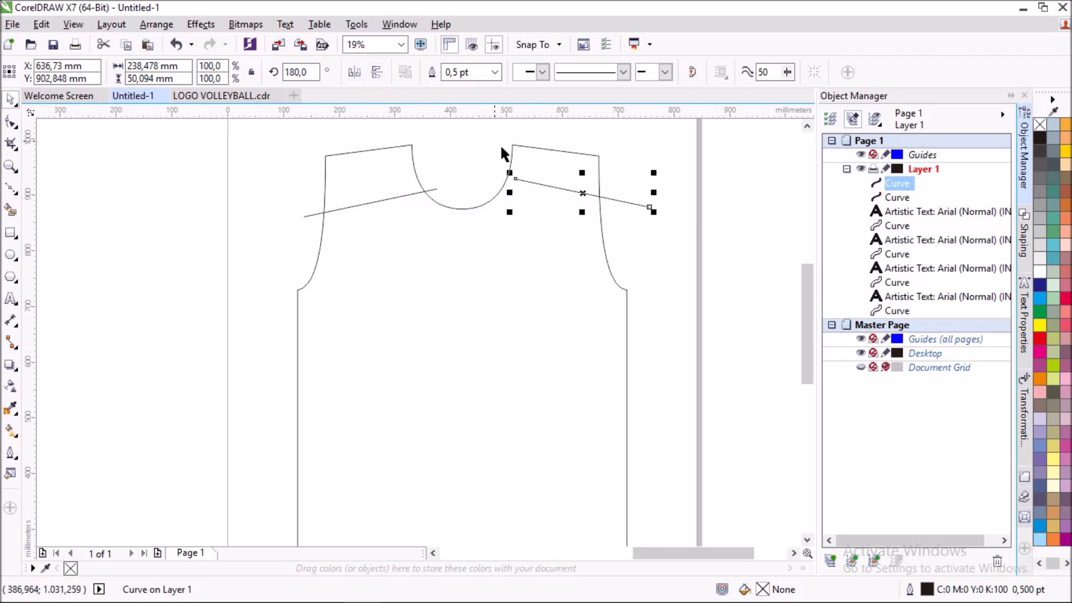
scroll(521, 168, up, 2)
drag(639, 212, 593, 212)
- Bottom-align the two shoulder lines so they sit level
shift+click(345, 208)
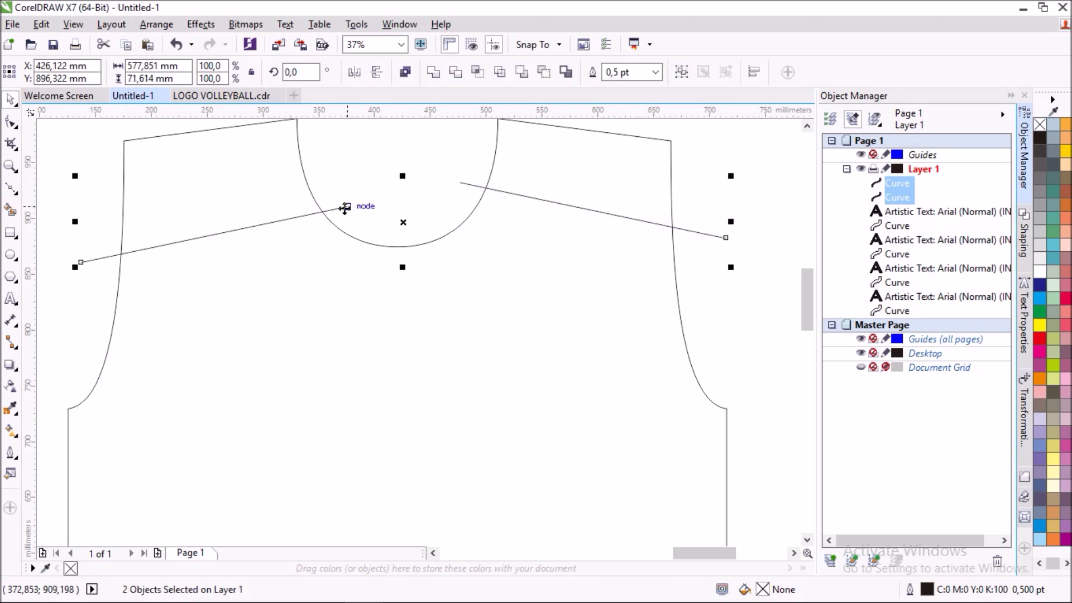
key(b)
click(719, 172)
scroll(615, 175, down, 2)
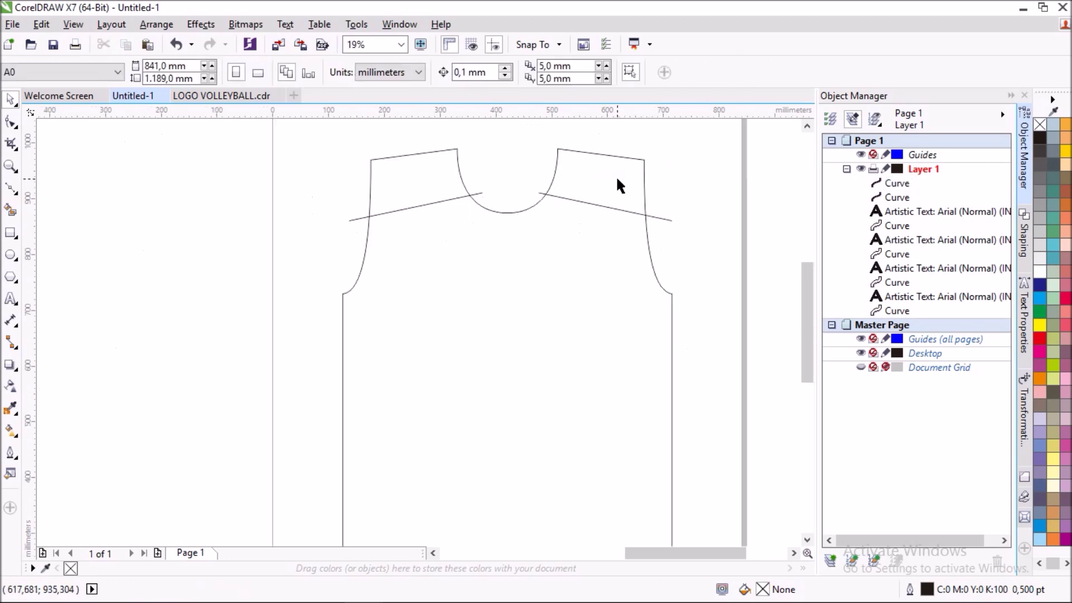
scroll(809, 287, down, 1)
scroll(634, 298, down, 2)
click(10, 209)
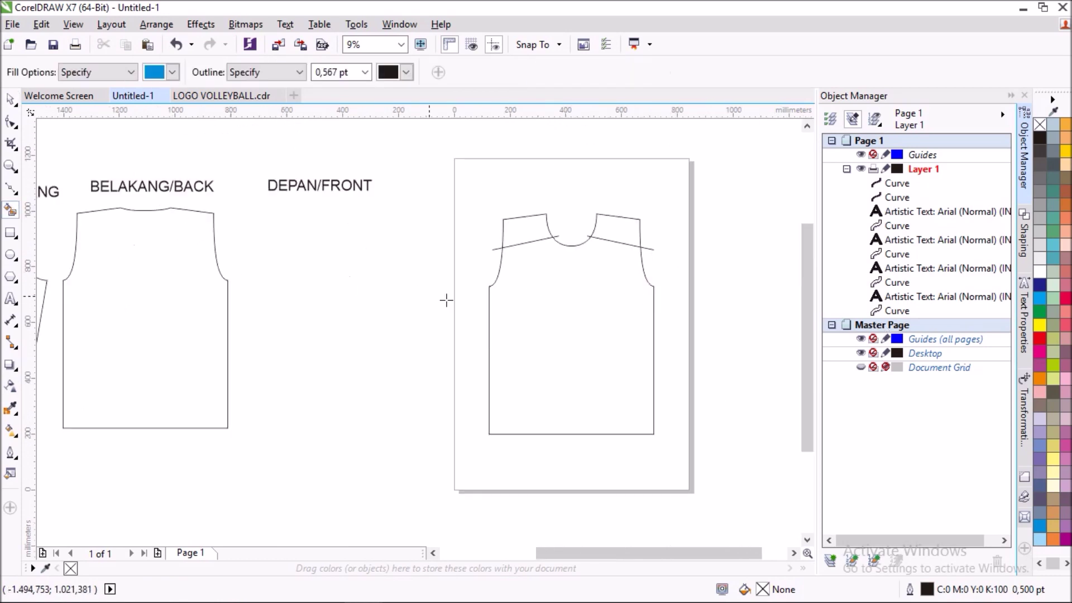
- Smart Fill the body below the shoulder lines with a vertical fountain fill
click(566, 309)
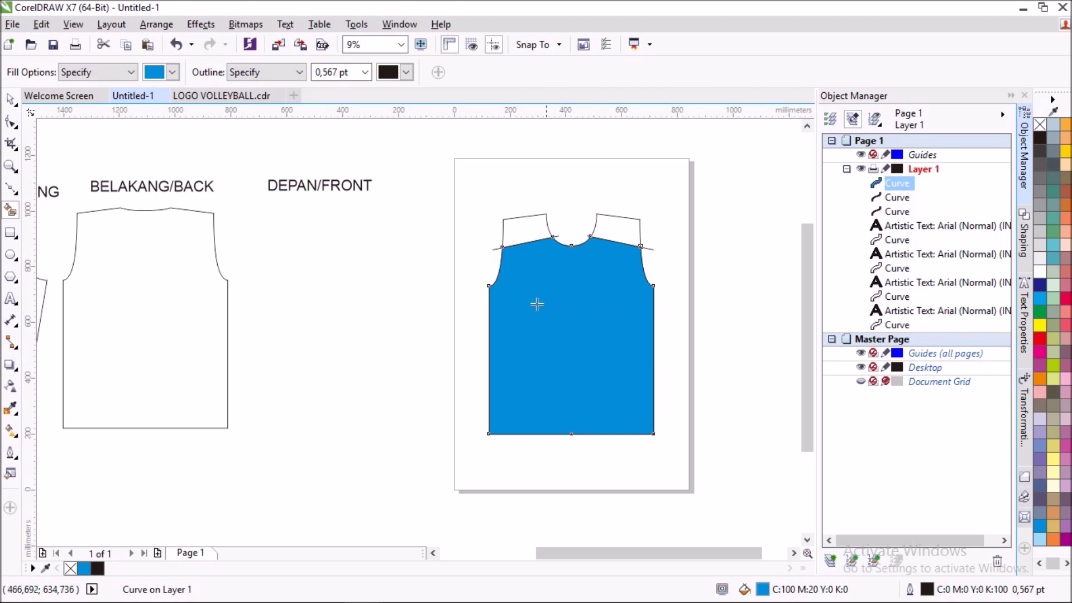
click(10, 101)
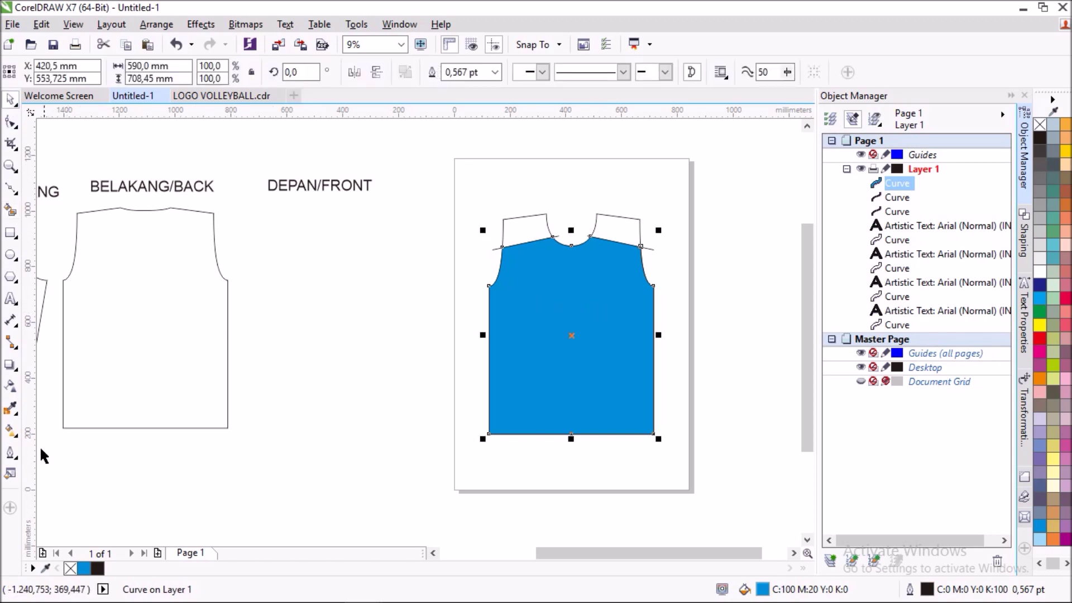
click(10, 475)
mouse_move(705, 198)
mouse_down()
mouse_move(747, 179)
mouse_move(820, 185)
mouse_up()
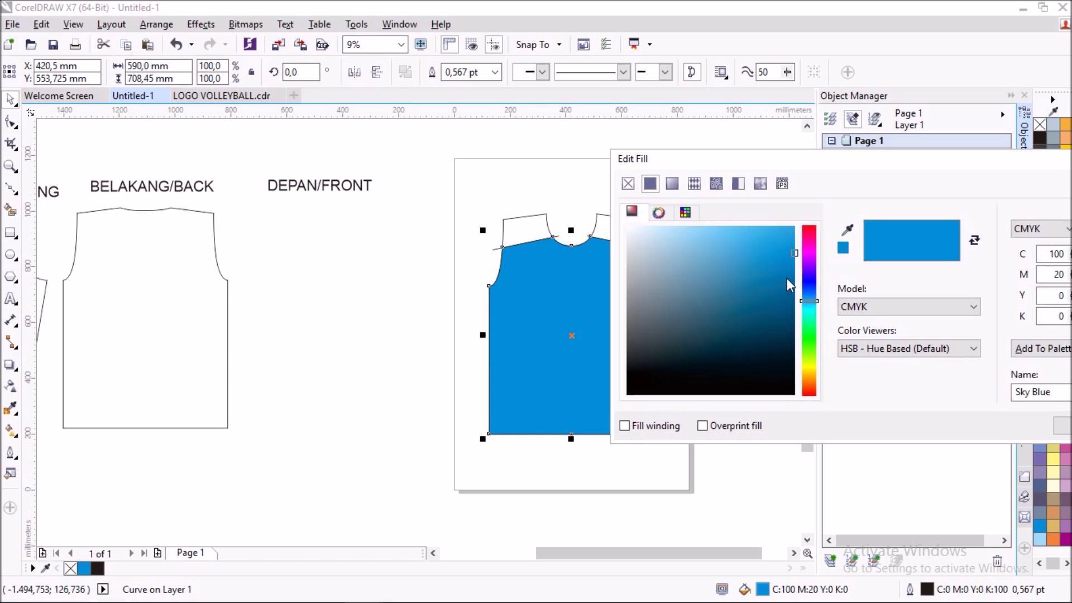
click(673, 184)
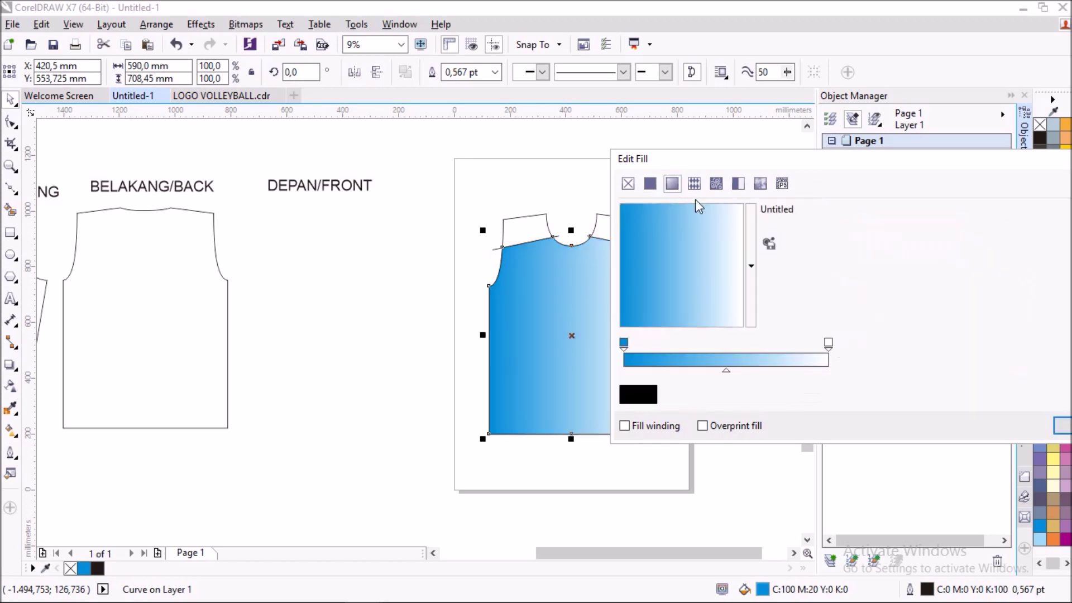
mouse_move(735, 265)
mouse_down()
mouse_move(723, 285)
mouse_move(673, 289)
mouse_move(681, 297)
mouse_up()
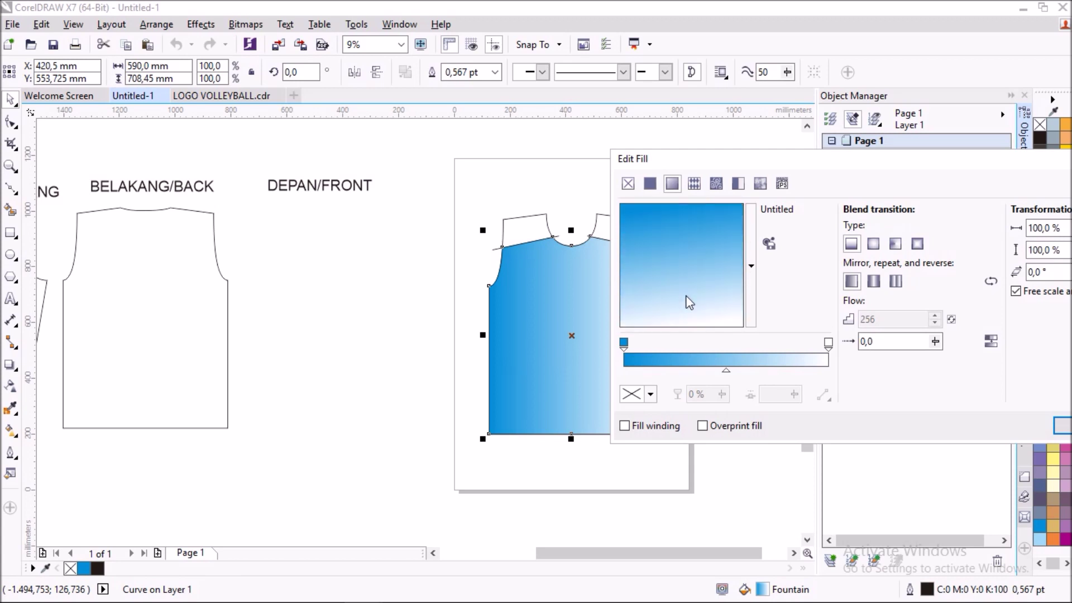
- Make the gradient's start colour a deep red
click(623, 342)
click(651, 394)
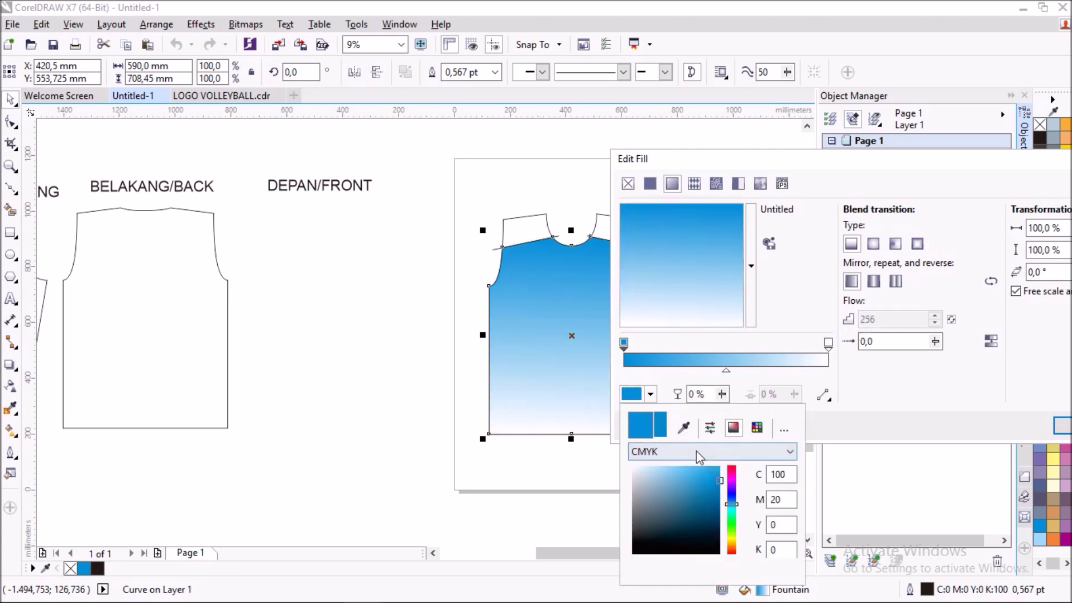
drag(732, 504, 732, 553)
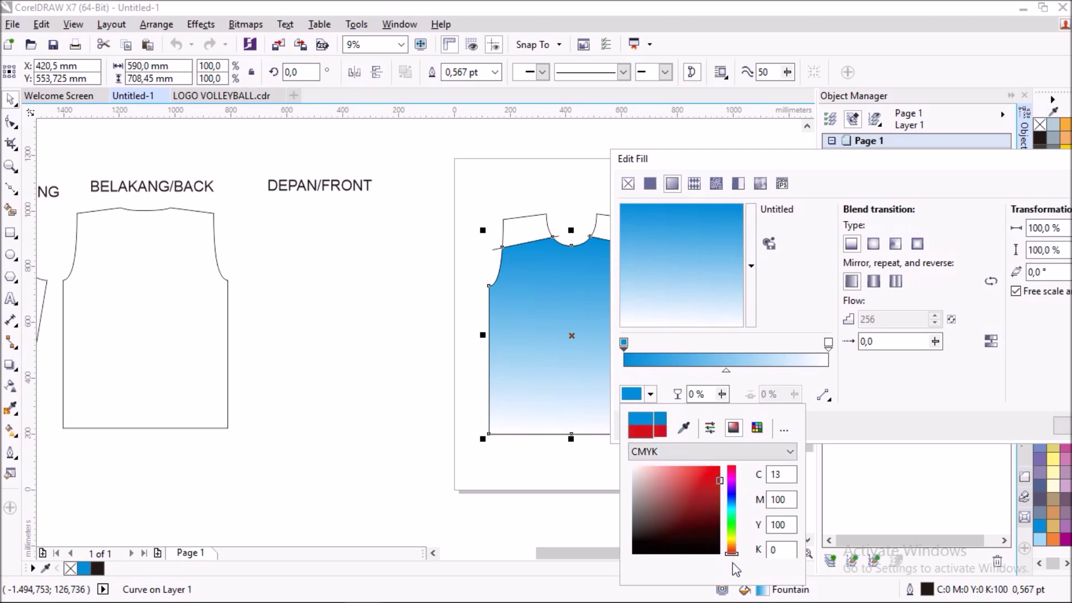
click(712, 483)
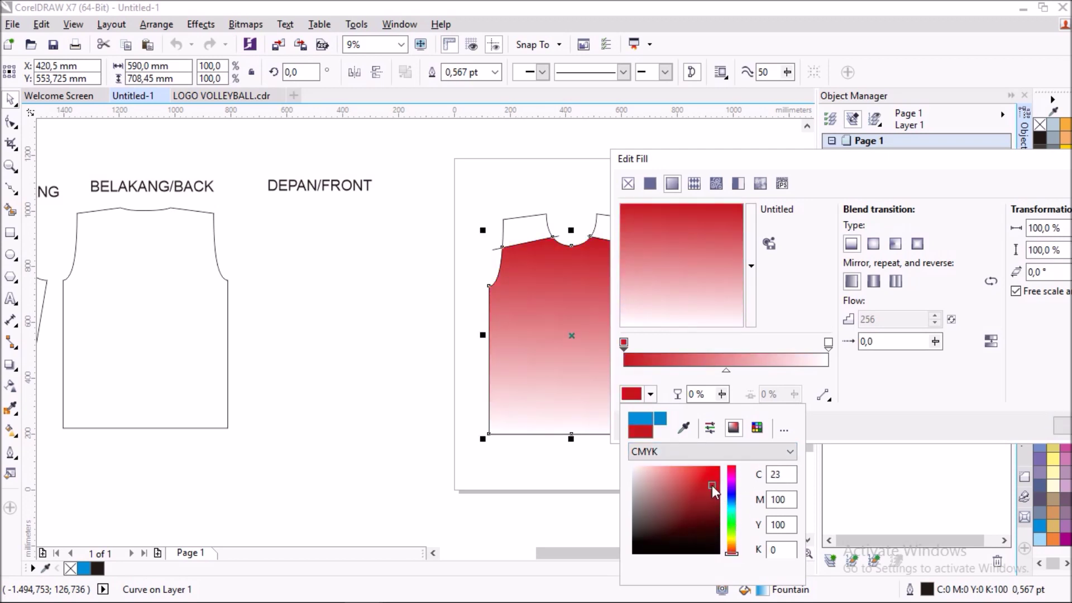
click(858, 167)
- Set the gradient's end colour to near-black and confirm the fill
click(829, 343)
click(651, 394)
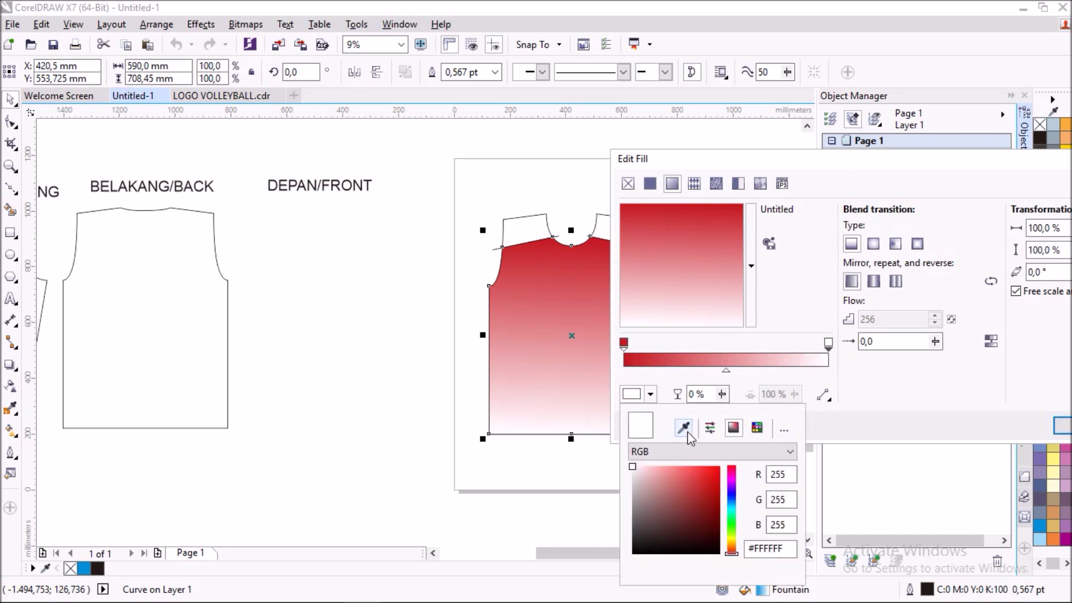
click(633, 549)
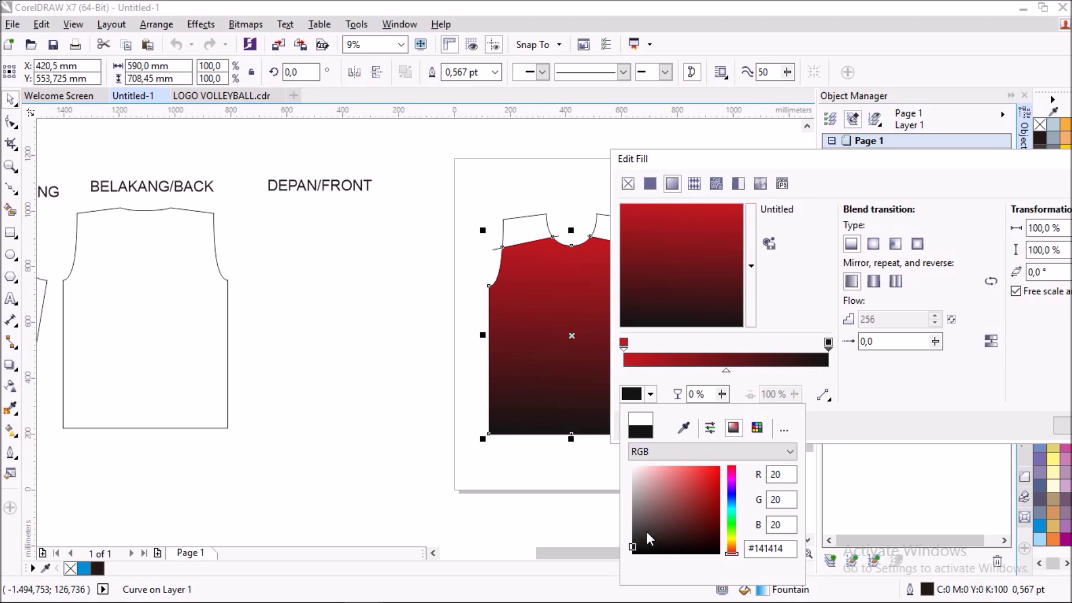
click(633, 553)
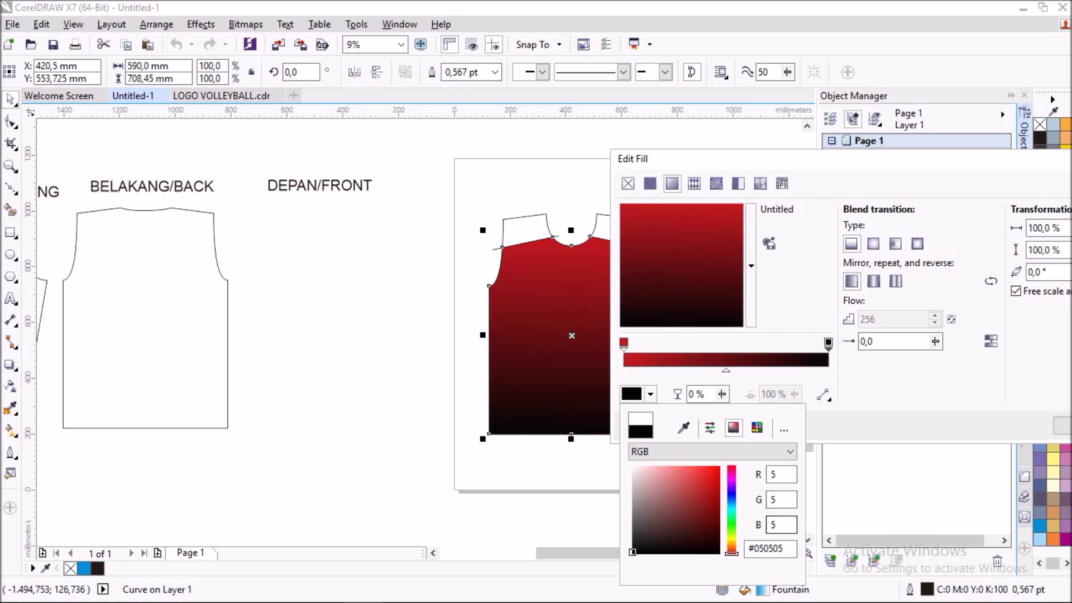
click(1063, 429)
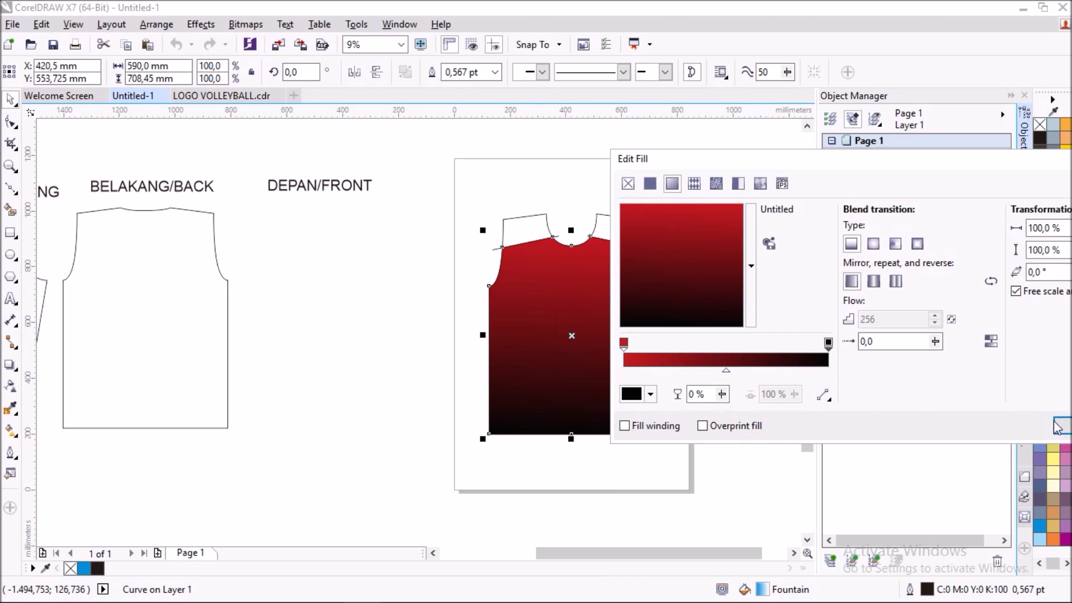
click(1062, 428)
scroll(606, 315, up, 2)
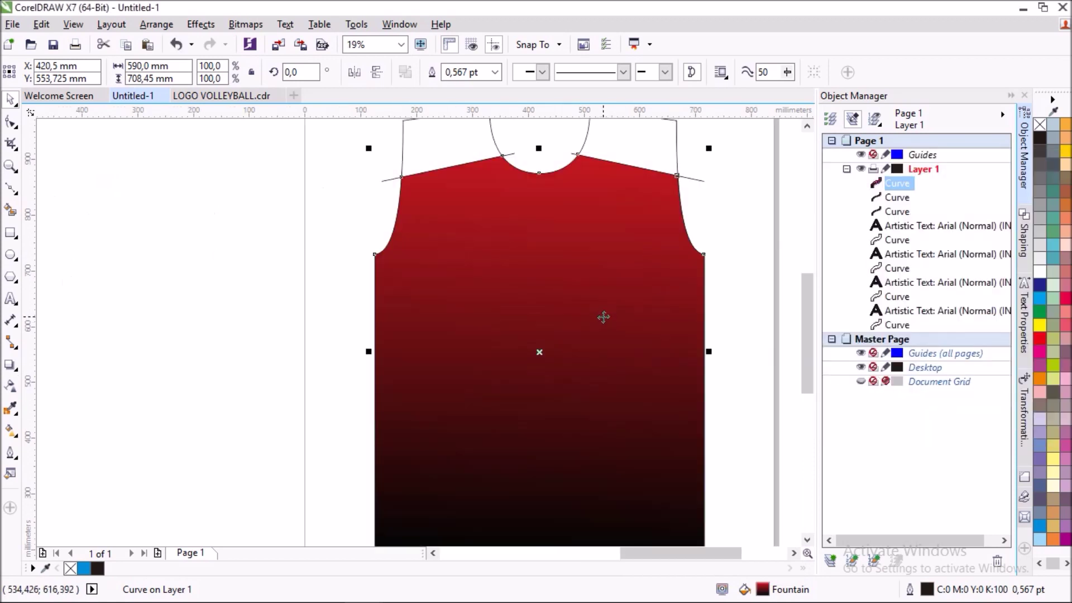
scroll(609, 314, down, 2)
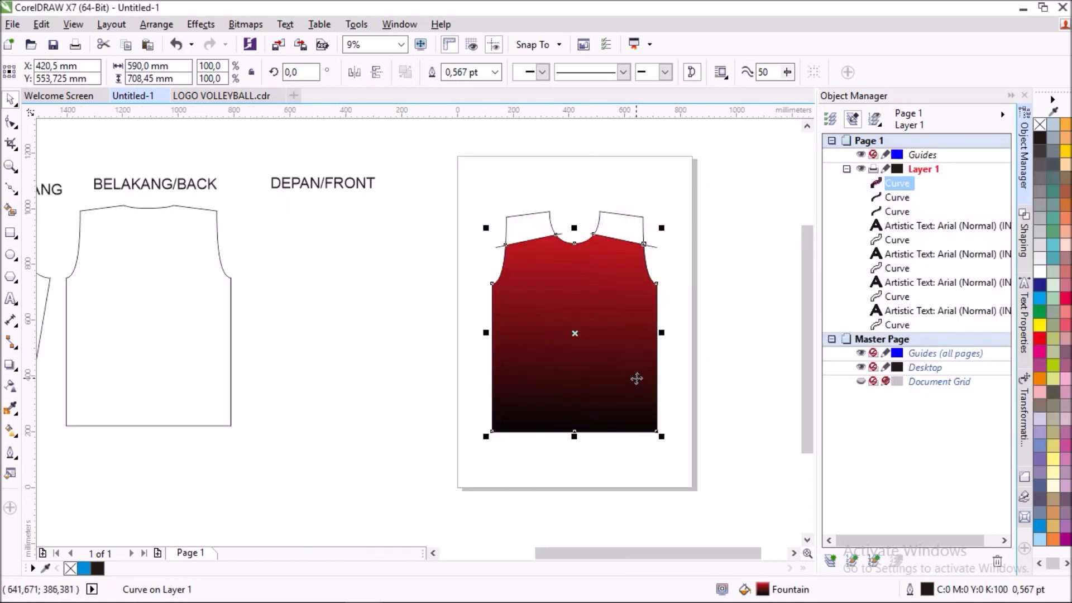
click(10, 474)
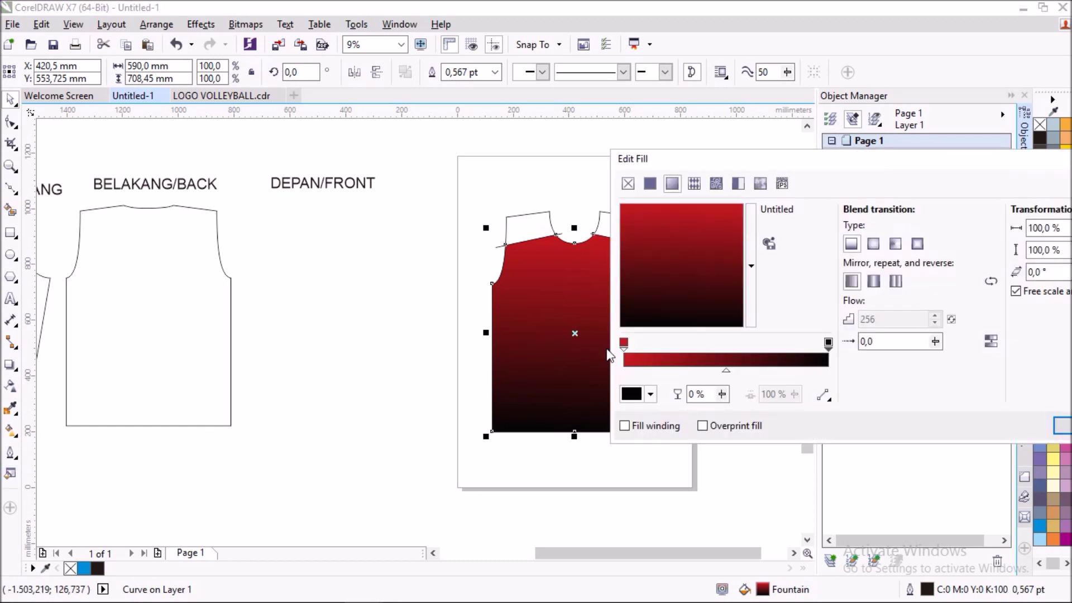
- Add a near-black middle gradient stop, shift it right, and set the midpoint to 71%
click(742, 346)
double_click(743, 344)
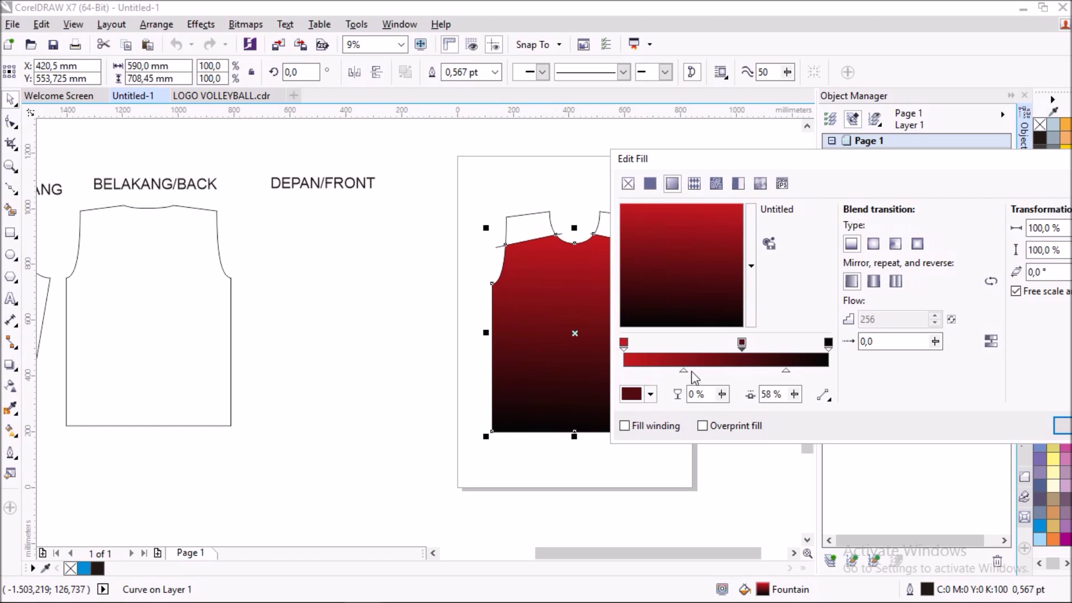
click(636, 400)
click(635, 537)
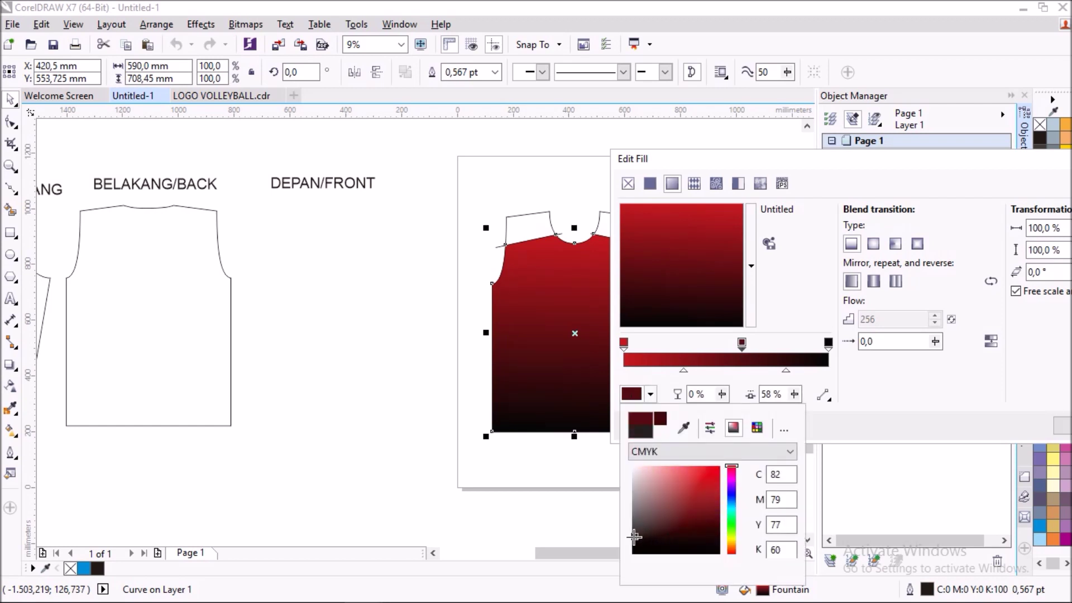
drag(642, 535, 622, 555)
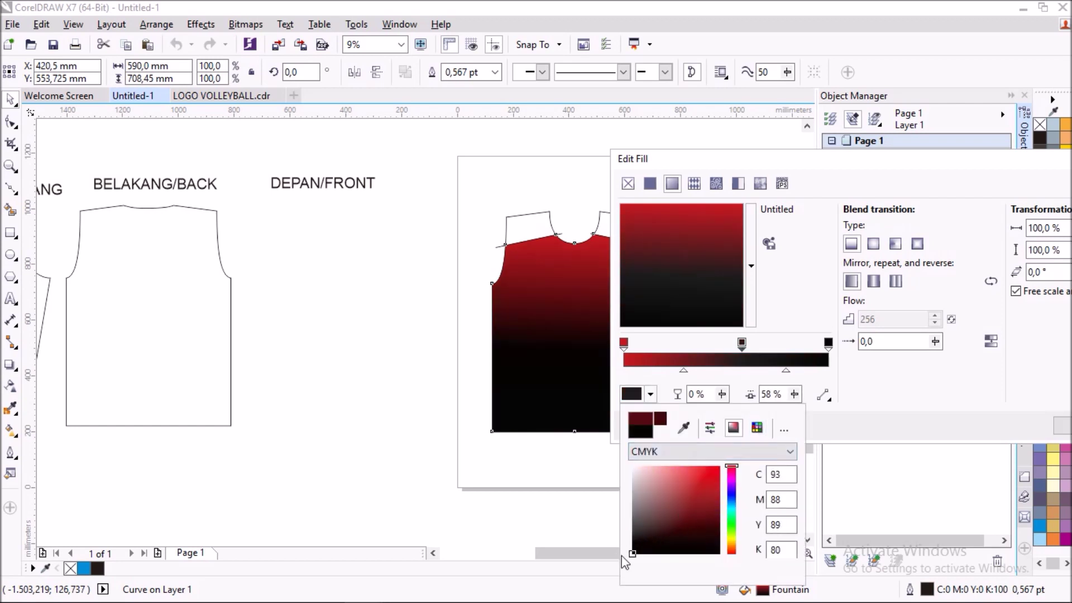
click(744, 347)
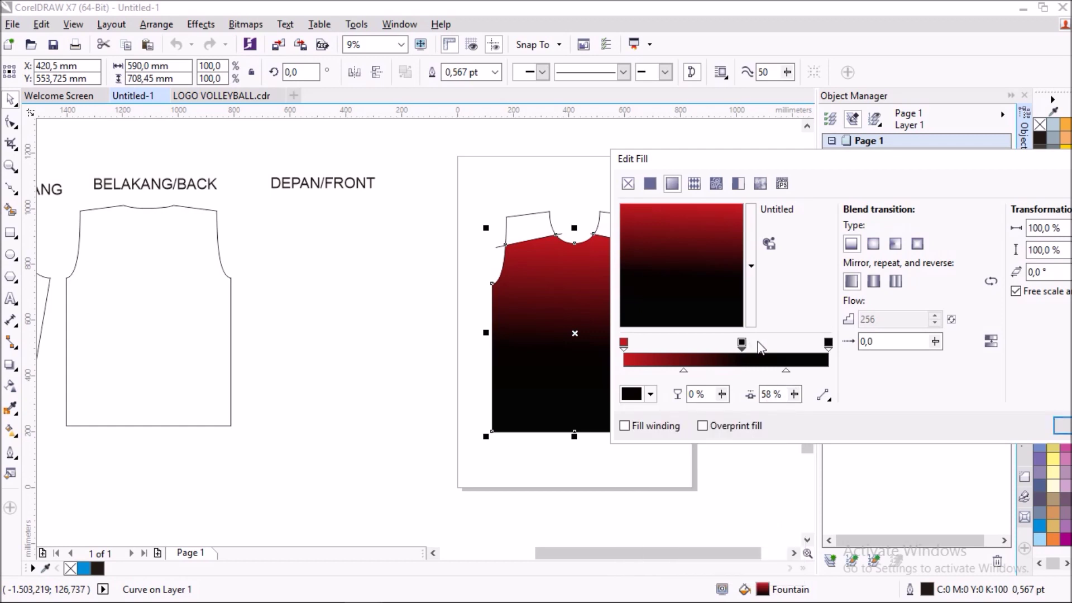
drag(744, 348, 759, 347)
click(700, 372)
drag(721, 375, 698, 375)
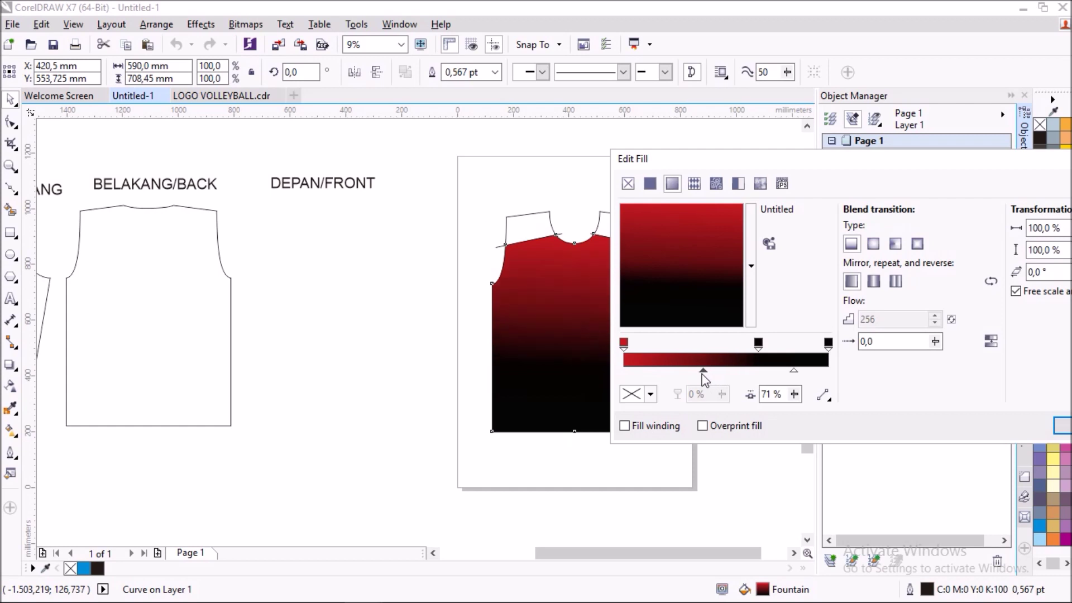
- Brighten the starting red and apply the updated gradient to the jersey front
click(625, 344)
click(651, 395)
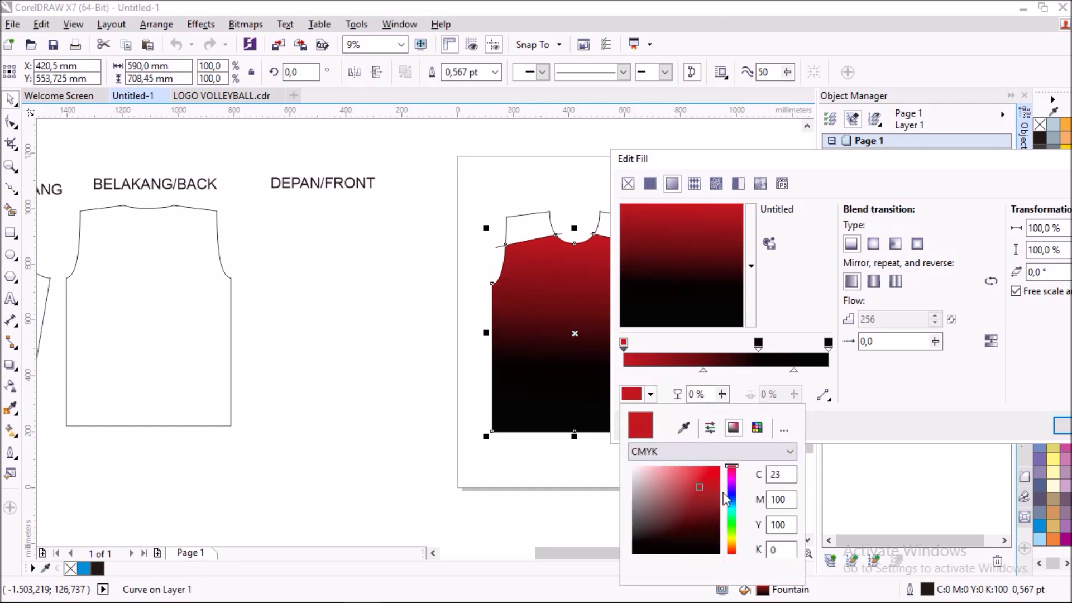
drag(733, 469, 732, 565)
drag(713, 492, 722, 480)
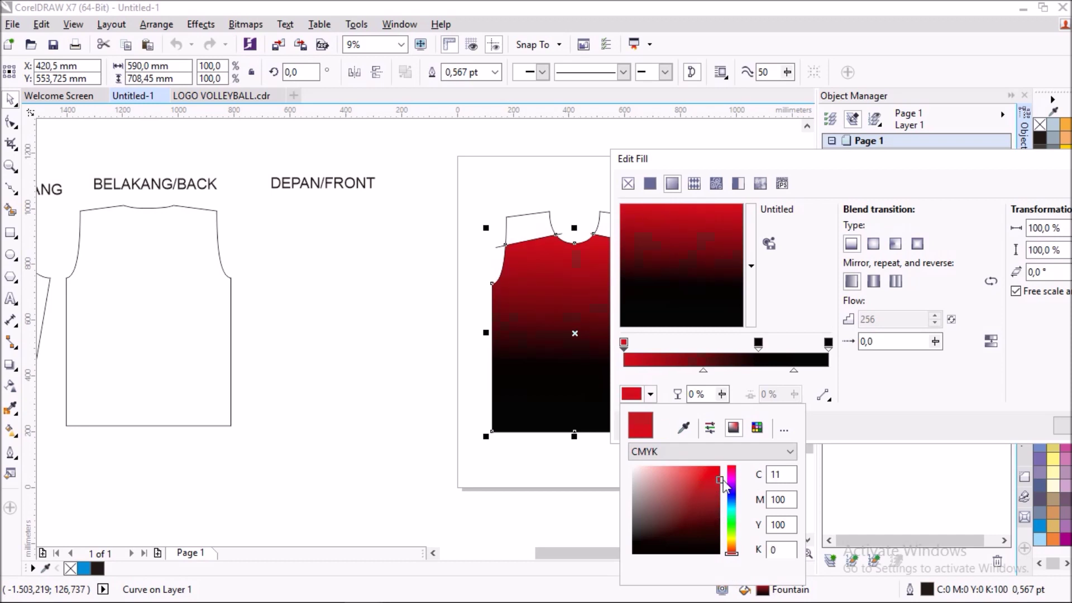
click(859, 486)
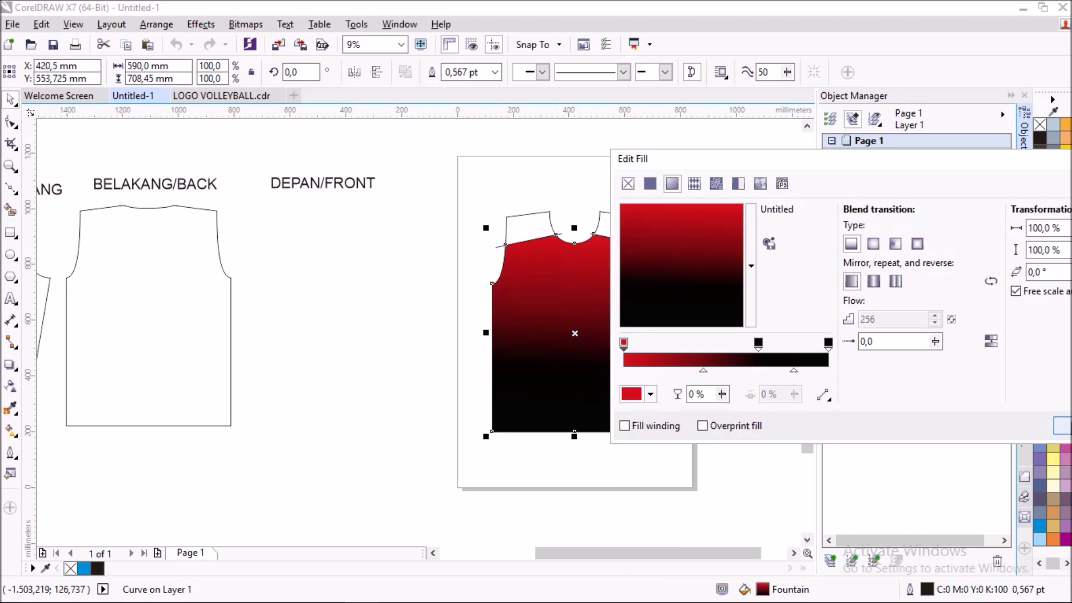
click(1061, 426)
scroll(582, 274, up, 2)
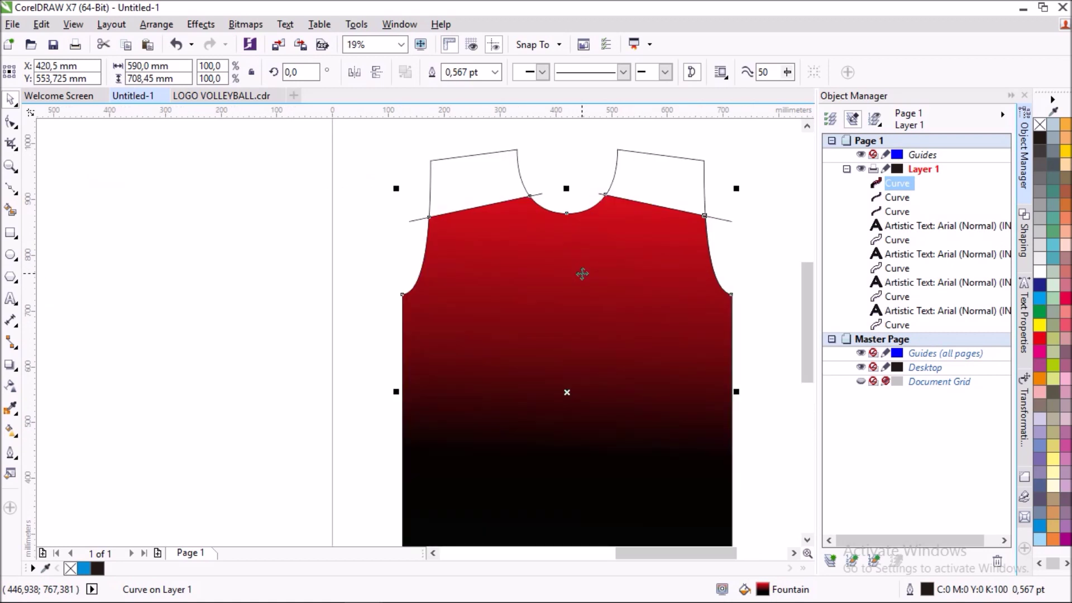
scroll(583, 274, down, 2)
click(722, 296)
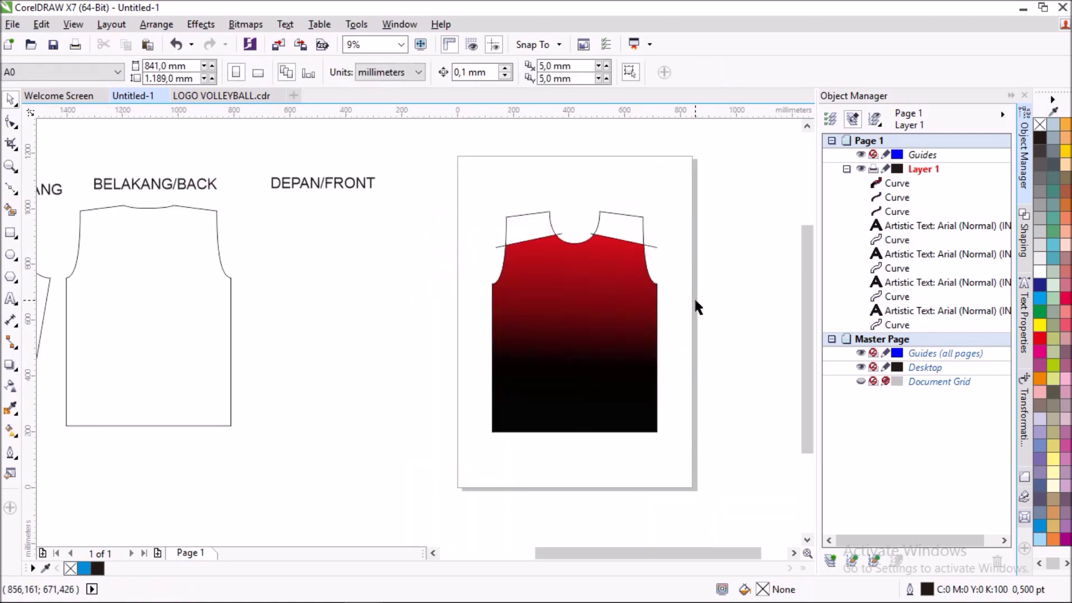
- Draw a straight diagonal line across the upper chest
click(13, 191)
scroll(526, 341, up, 2)
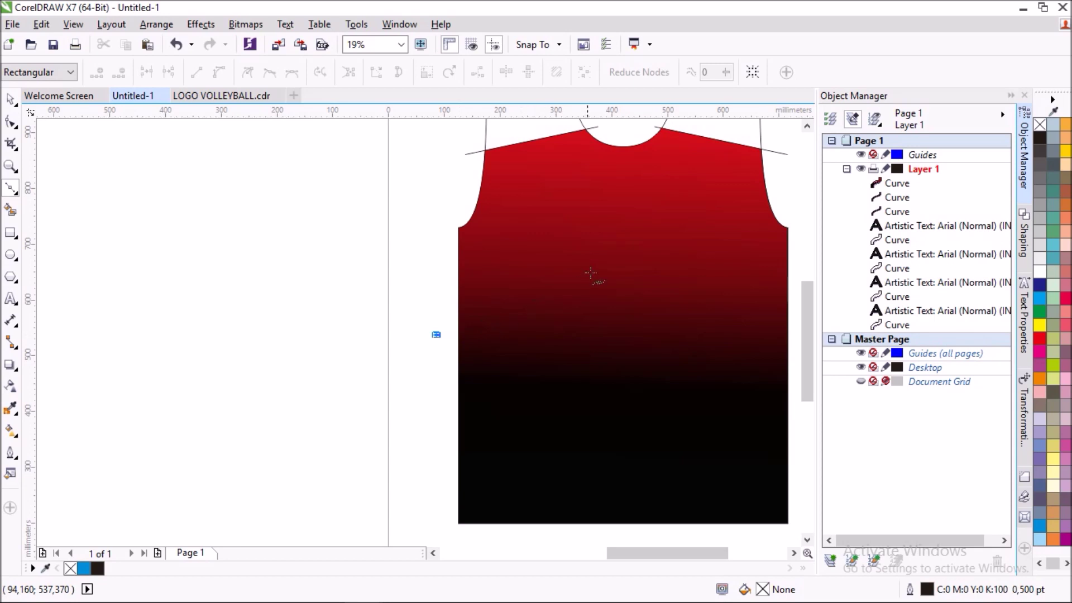
click(631, 258)
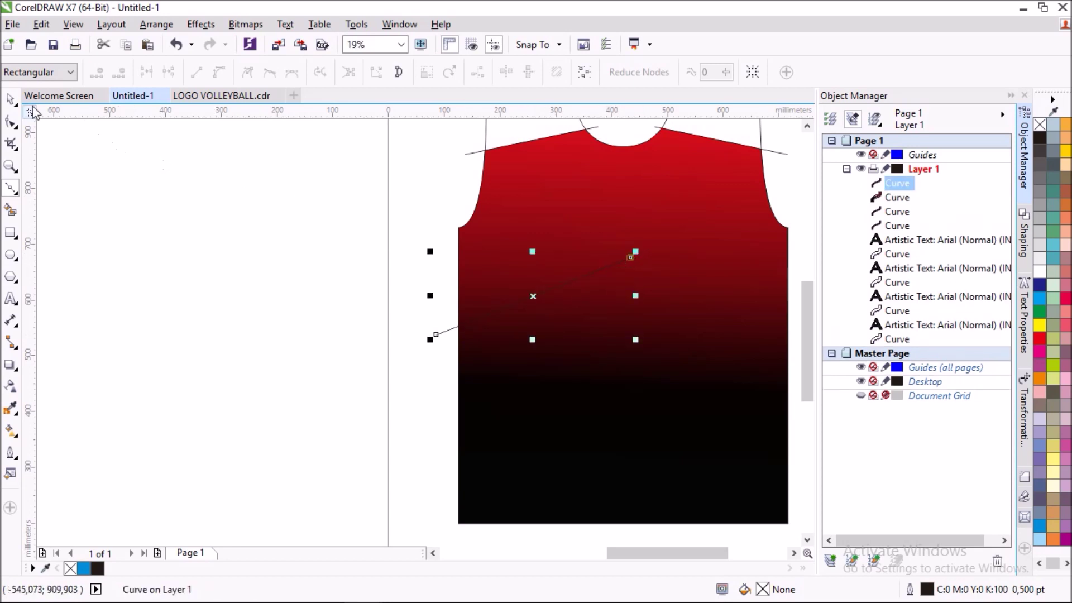
click(11, 99)
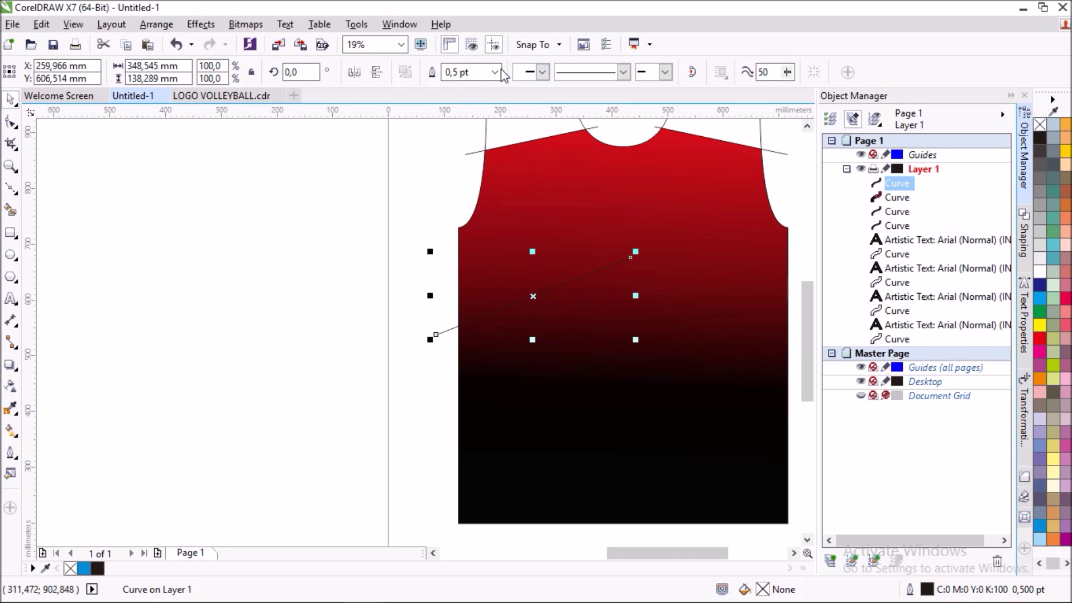
- Make the chest line 10 pt thick and mirror-drag a copy to the other side
click(495, 72)
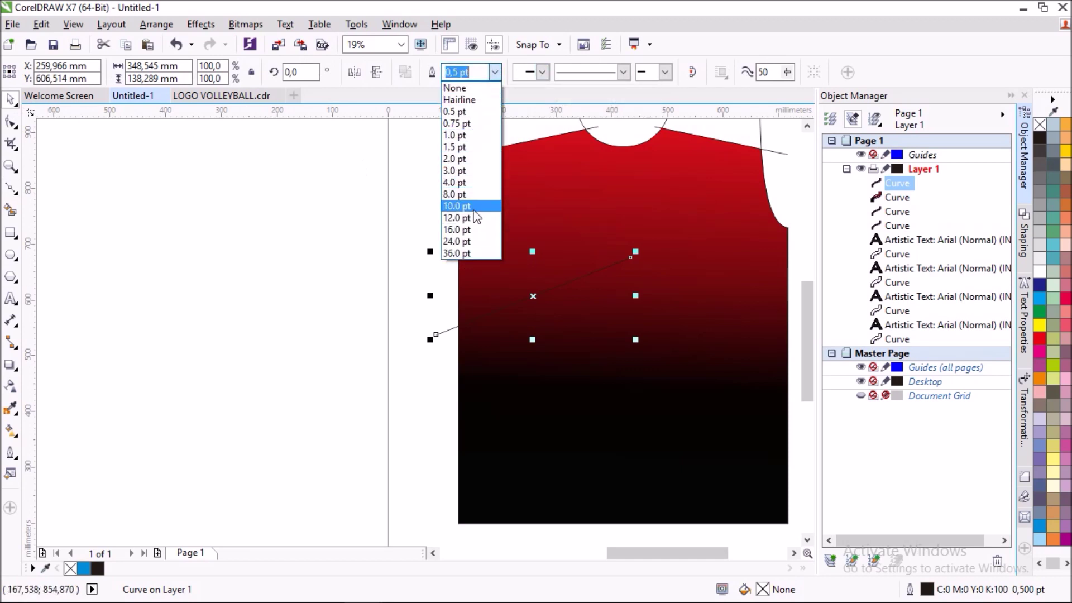
click(473, 211)
scroll(556, 294, up, 2)
scroll(351, 277, down, 2)
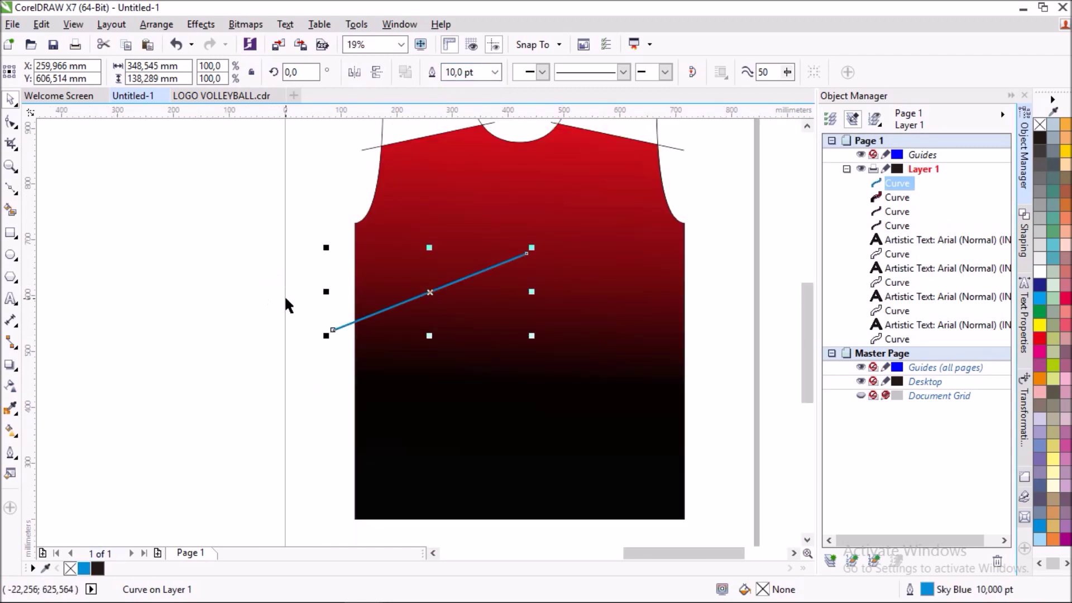
scroll(467, 300, up, 2)
scroll(327, 271, down, 2)
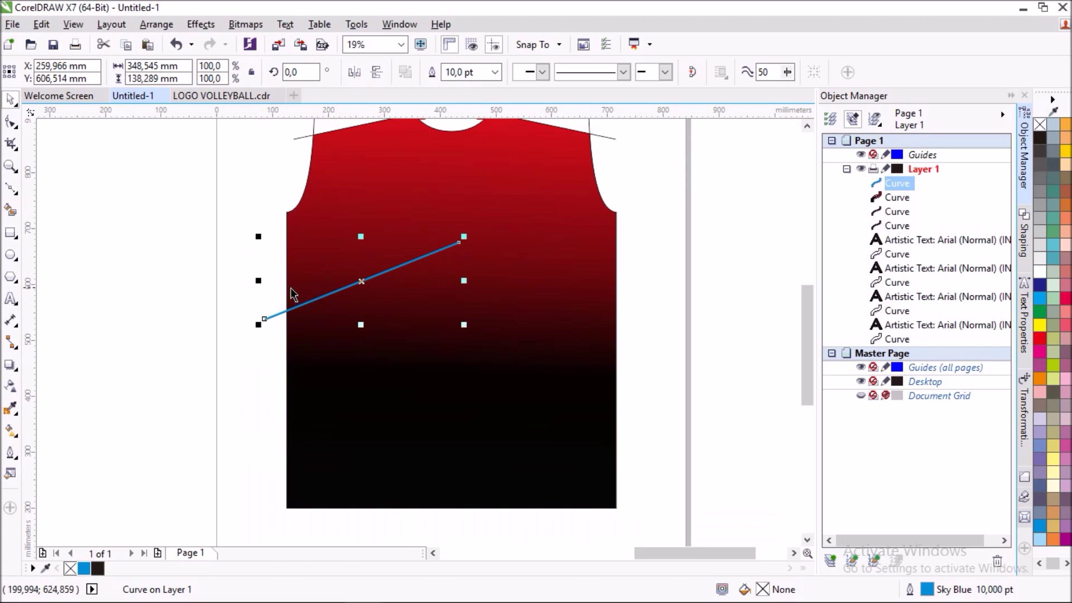
drag(261, 281, 556, 305)
- Move the original blue line toward the chevron apex at the jersey centre
scroll(463, 246, up, 6)
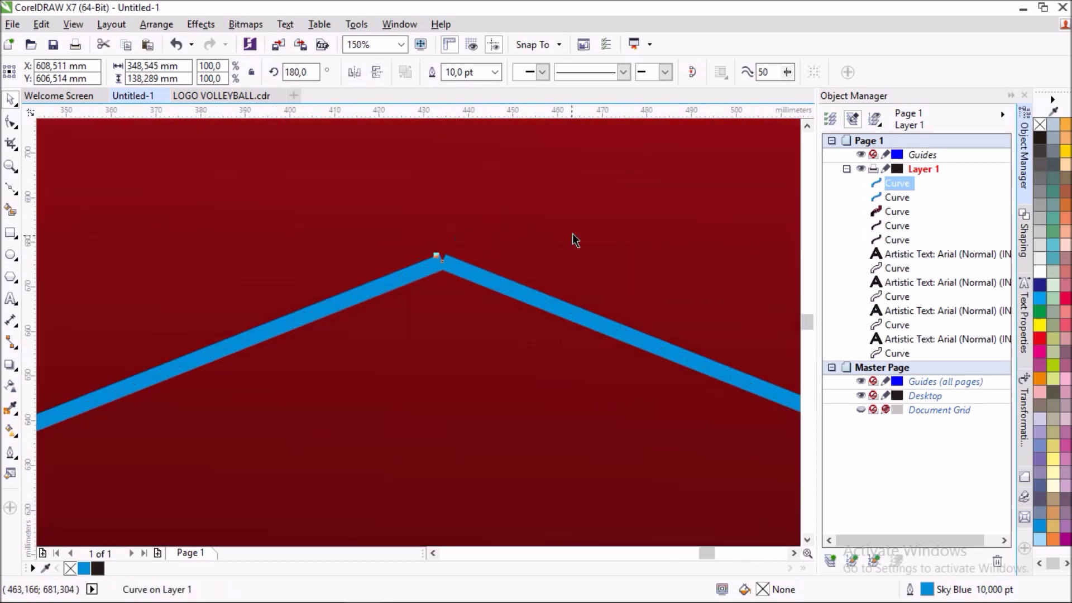
click(574, 242)
scroll(428, 244, up, 2)
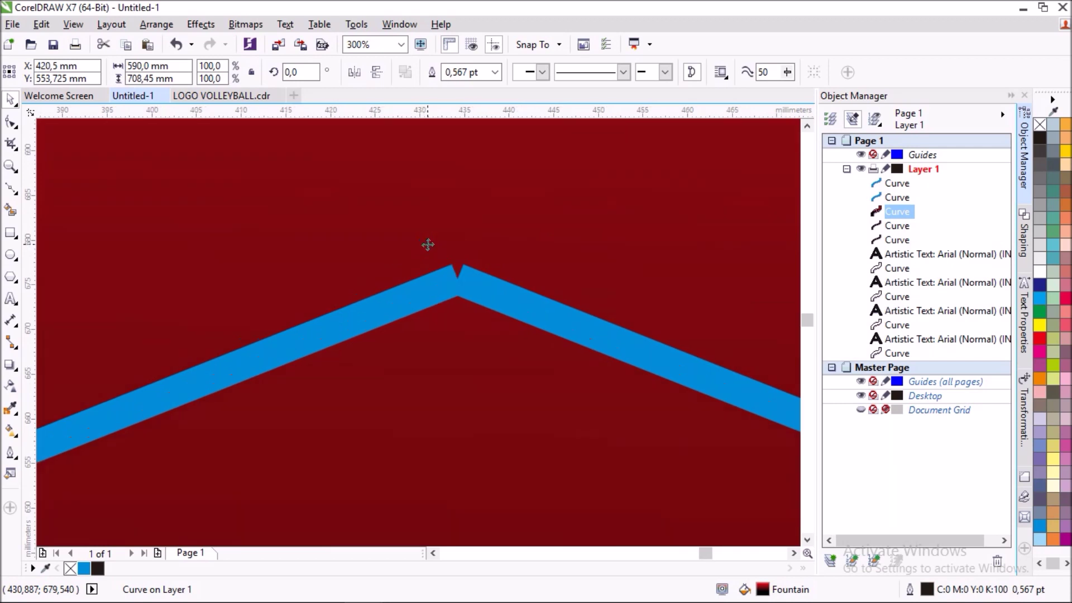
click(507, 302)
drag(506, 302, 470, 293)
scroll(480, 286, up, 2)
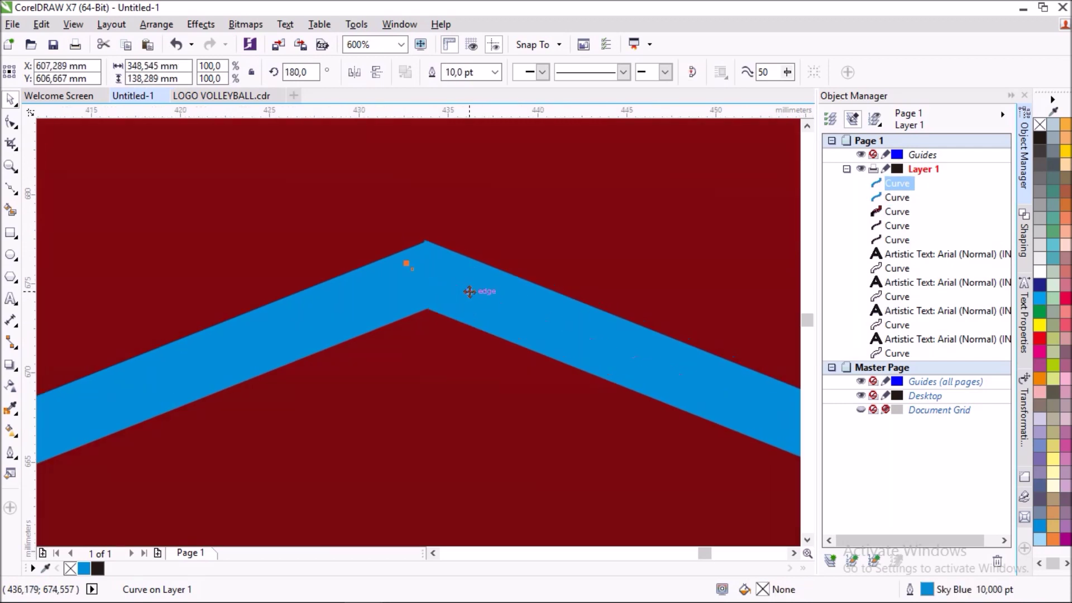
- Nudge the blue line with arrow keys until both halves meet at one point
key(Left)
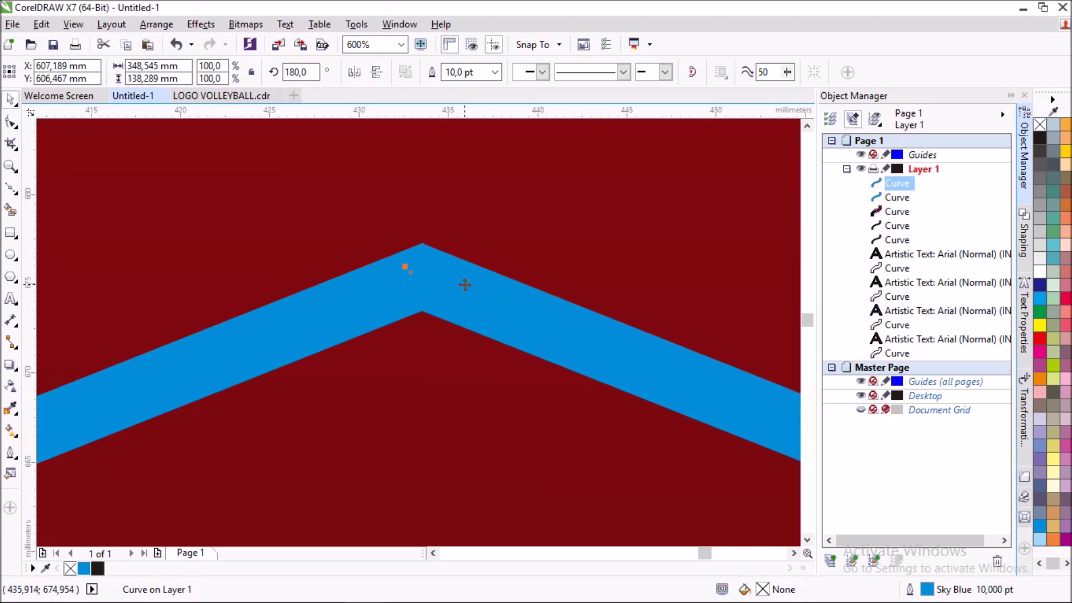
key(Right)
key(Down)
scroll(432, 244, up, 4)
key(Up)
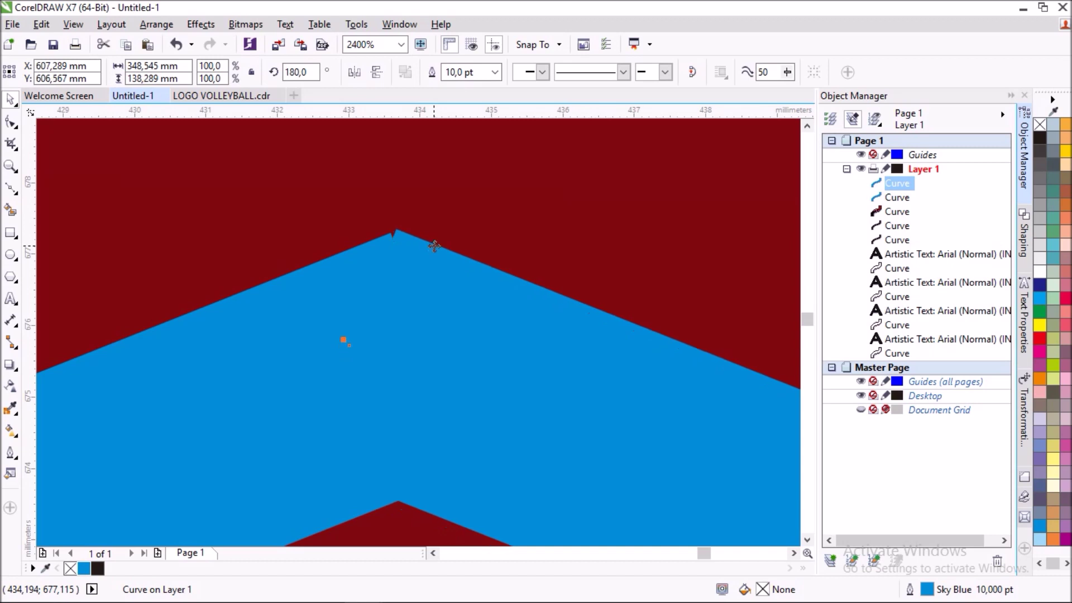
drag(441, 270, 436, 273)
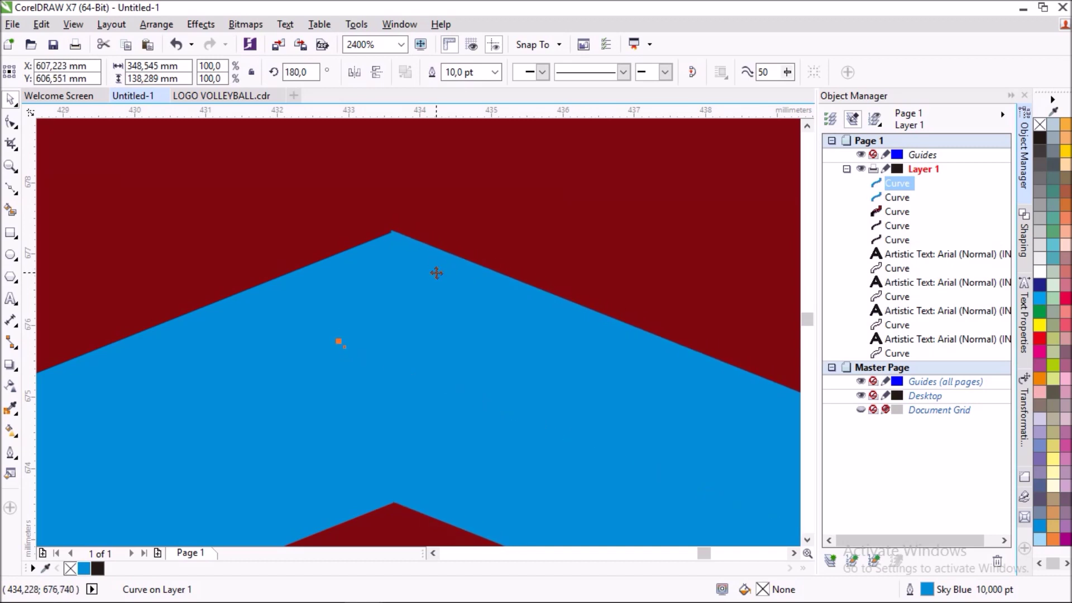
scroll(436, 273, down, 2)
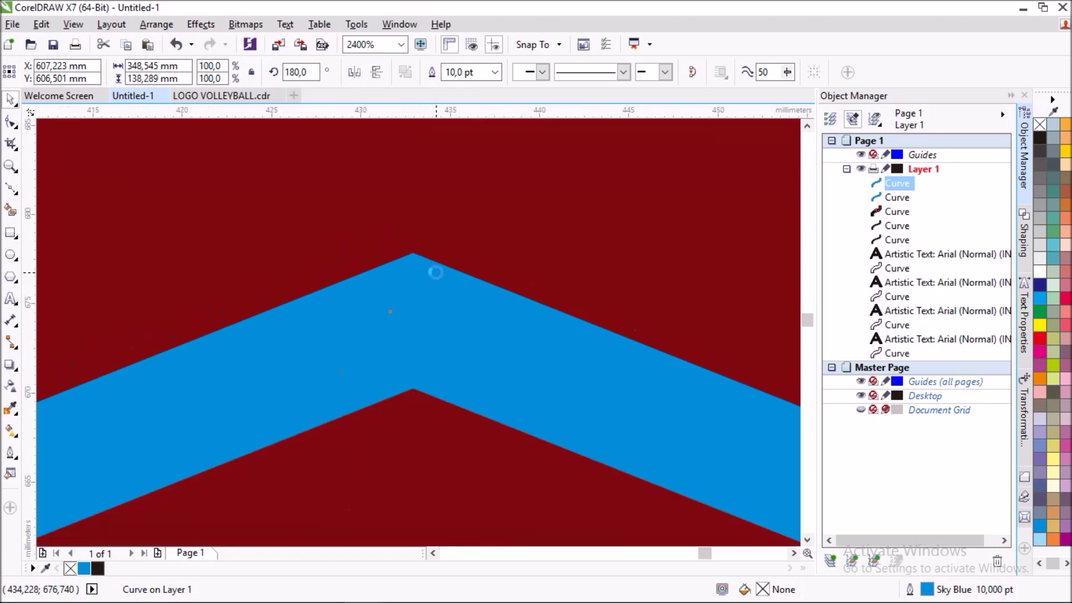
scroll(437, 273, down, 2)
scroll(437, 273, down, 2)
drag(157, 252, 690, 408)
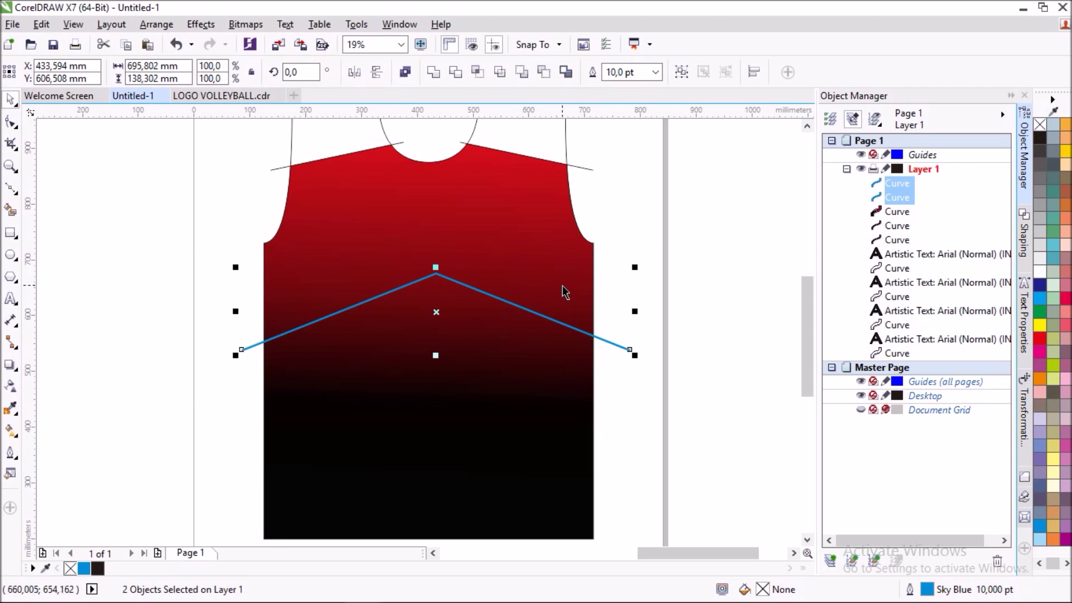
- Group the chevron halves and place a 65 pt thick copy lower on the jersey
key(ctrl+g)
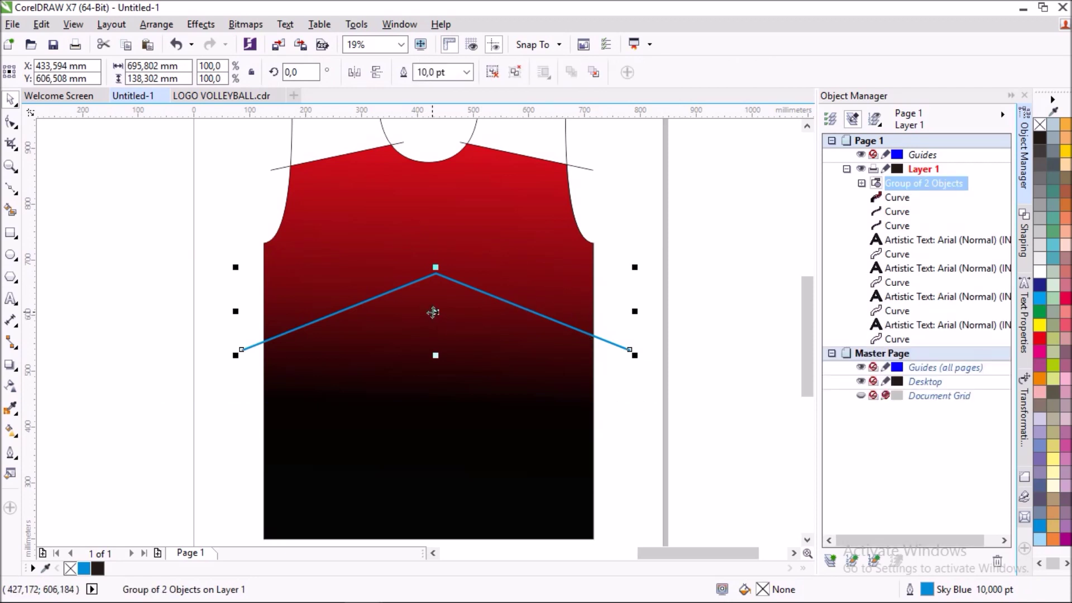
drag(433, 313, 427, 431)
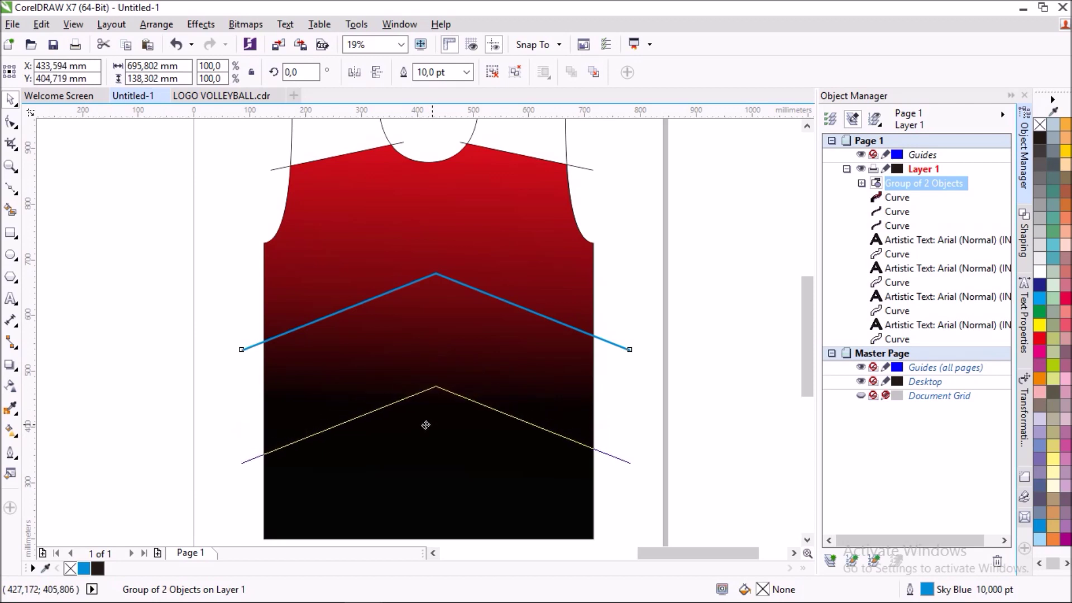
drag(427, 431, 426, 429)
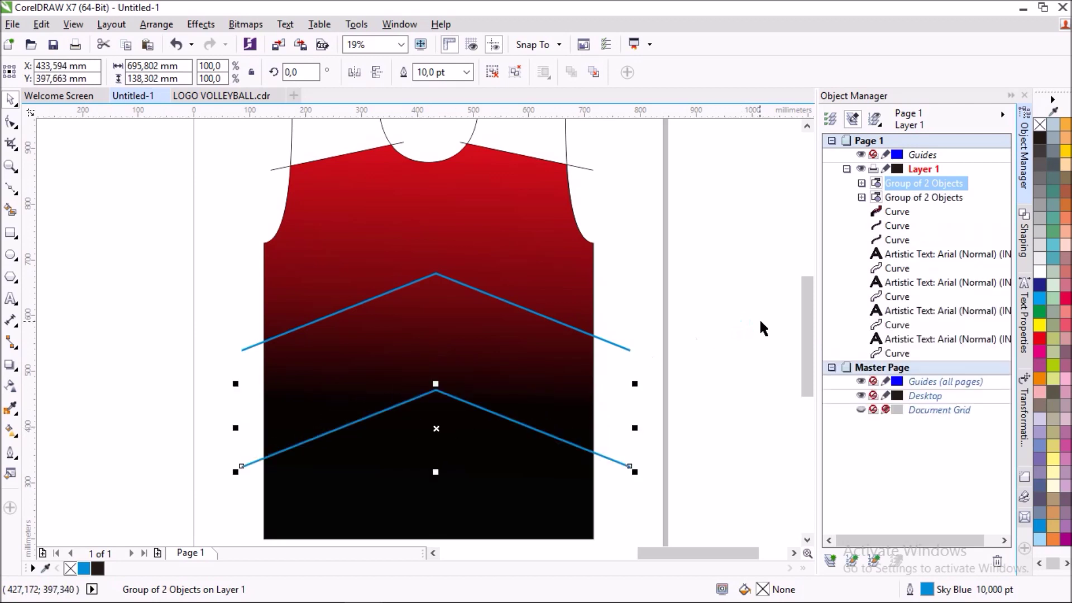
drag(808, 289, 807, 310)
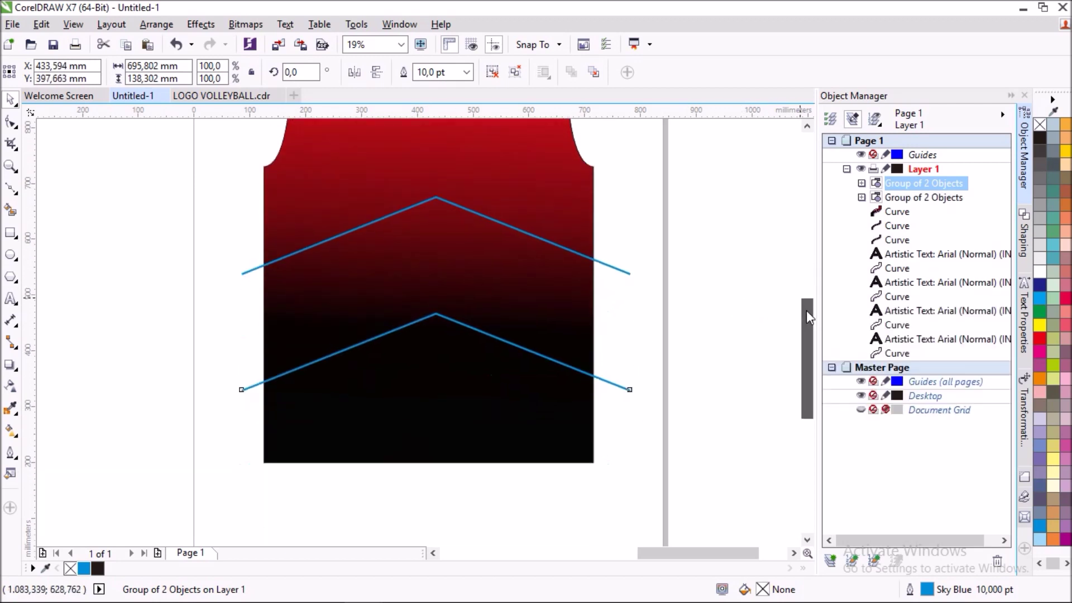
click(467, 73)
click(467, 73)
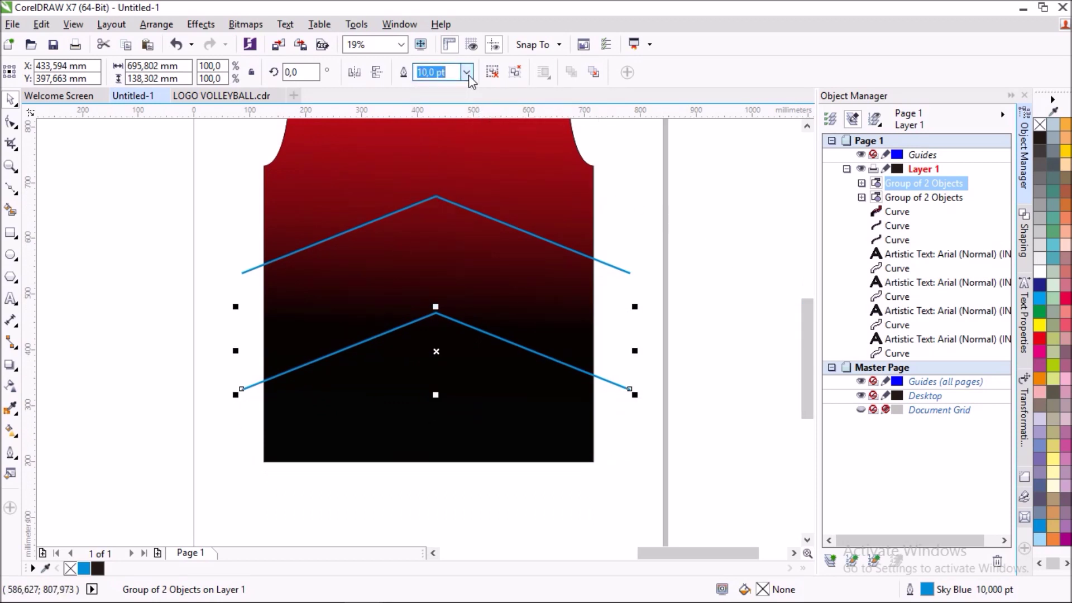
text(65pt)
key(Return)
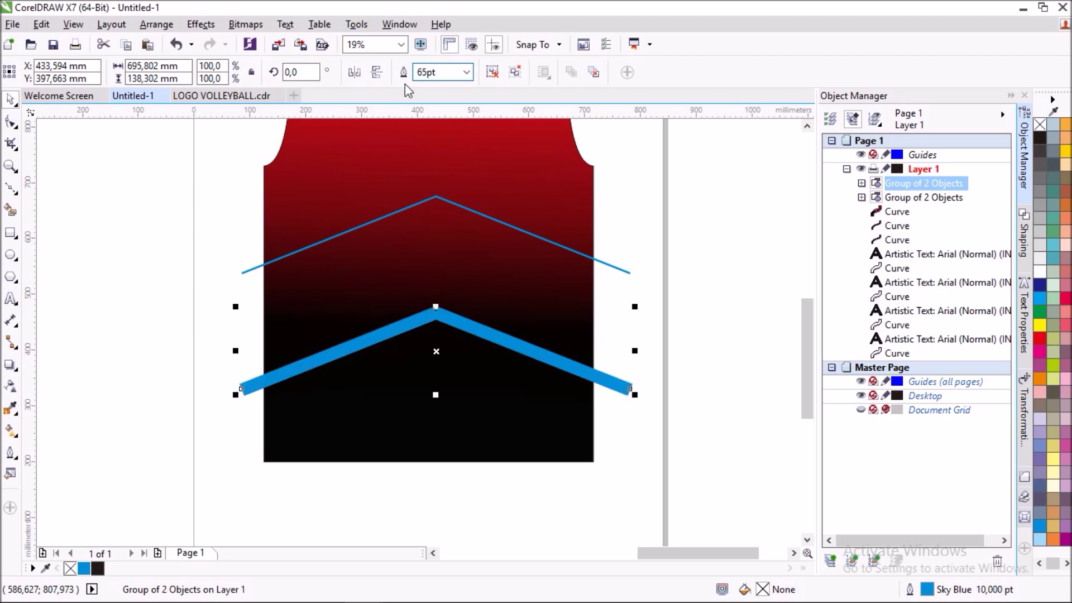
- Ungroup the thick chevron and shift its right half left to close the apex notch
scroll(418, 351, up, 3)
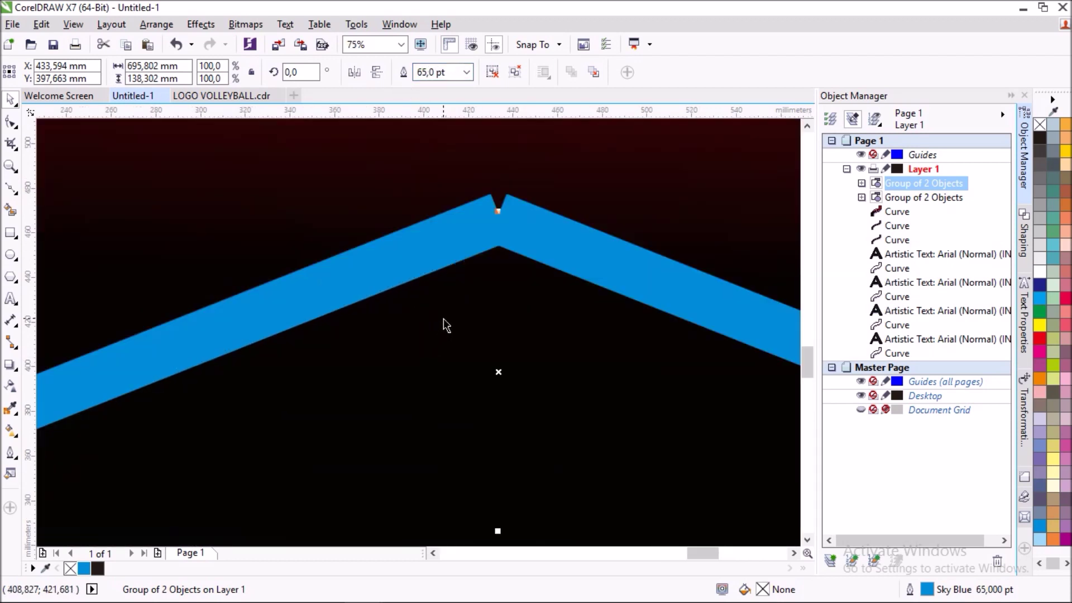
key(ctrl+u)
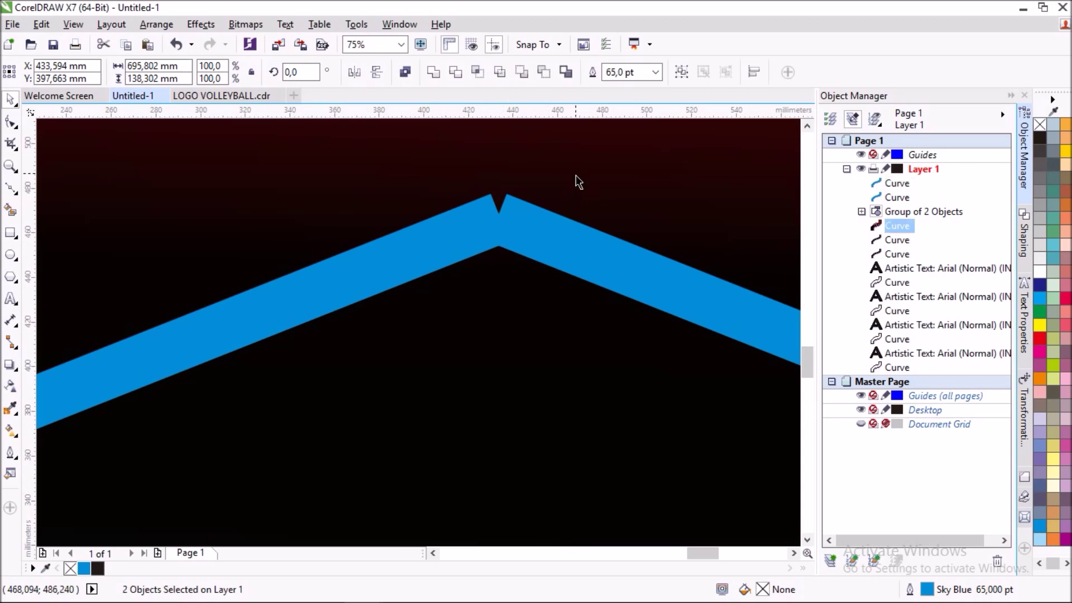
click(573, 180)
scroll(515, 216, up, 1)
click(514, 217)
drag(504, 220, 489, 223)
key(Left)
key(Left)
key(Left)
key(Left)
key(Left)
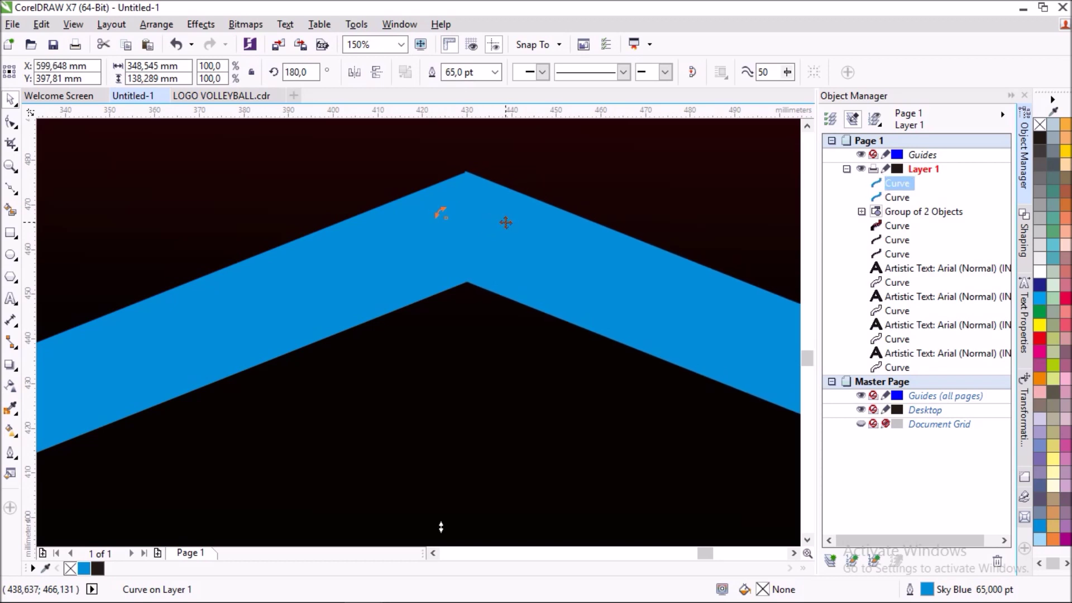
drag(506, 223, 474, 172)
scroll(473, 172, up, 3)
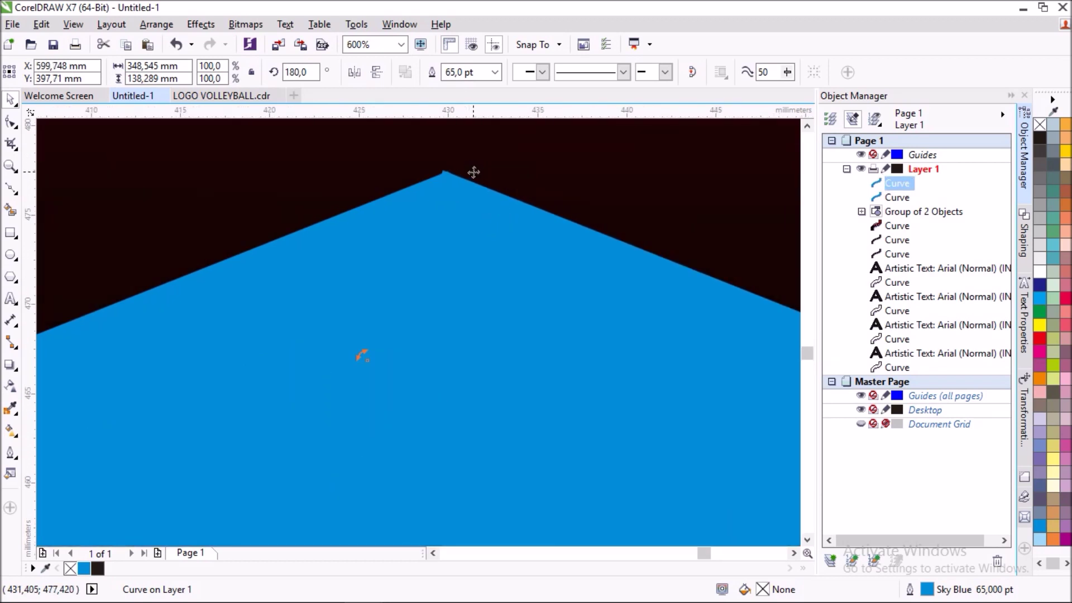
- Fine-tune the chevron with arrow nudges and select both blue chevron curves
key(Right)
key(Right)
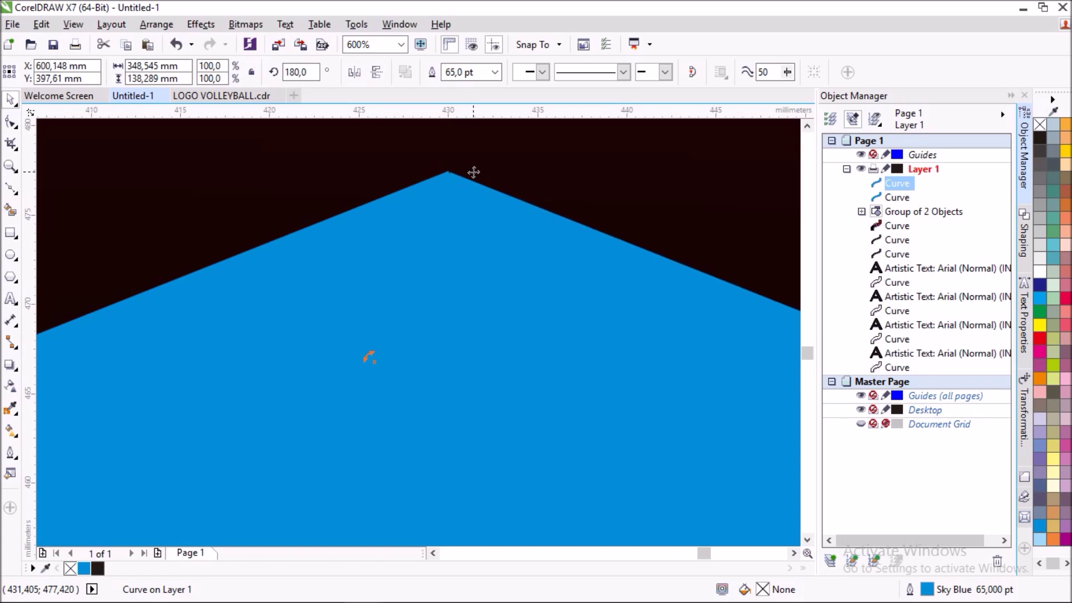
key(Left)
scroll(474, 172, down, 5)
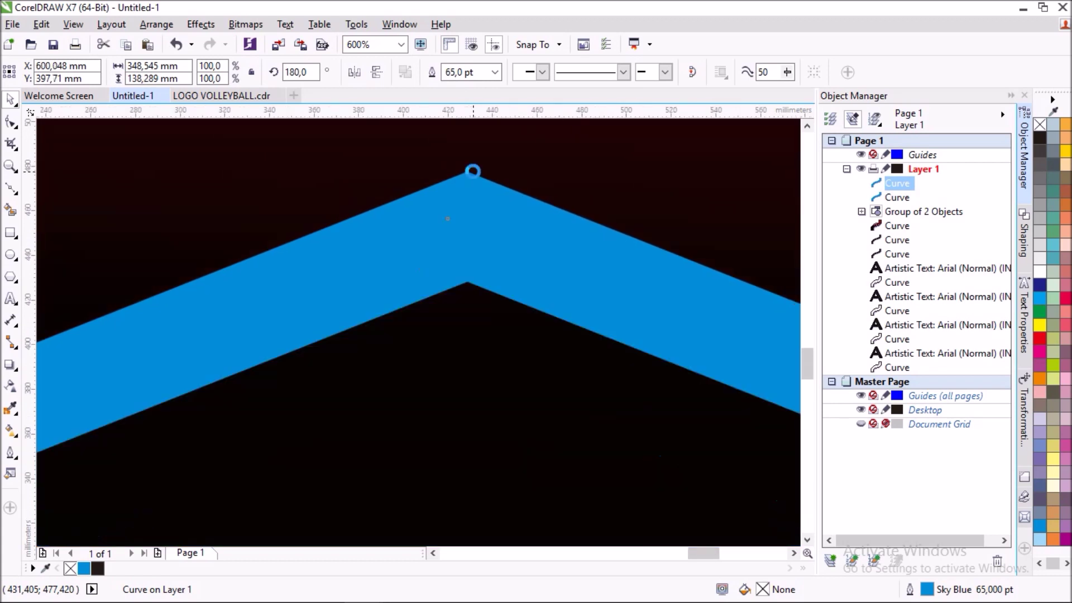
scroll(474, 172, down, 5)
click(347, 170)
drag(347, 170, 611, 253)
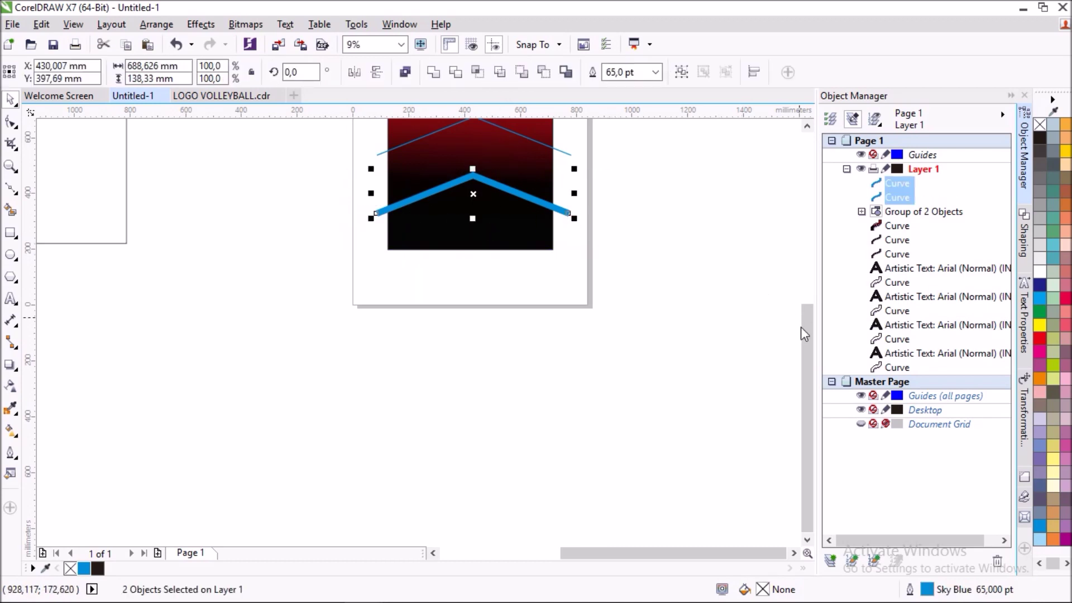
- Group the thick chevron curves and centre them horizontally on the shirt
drag(807, 329, 807, 294)
key(ctrl+g)
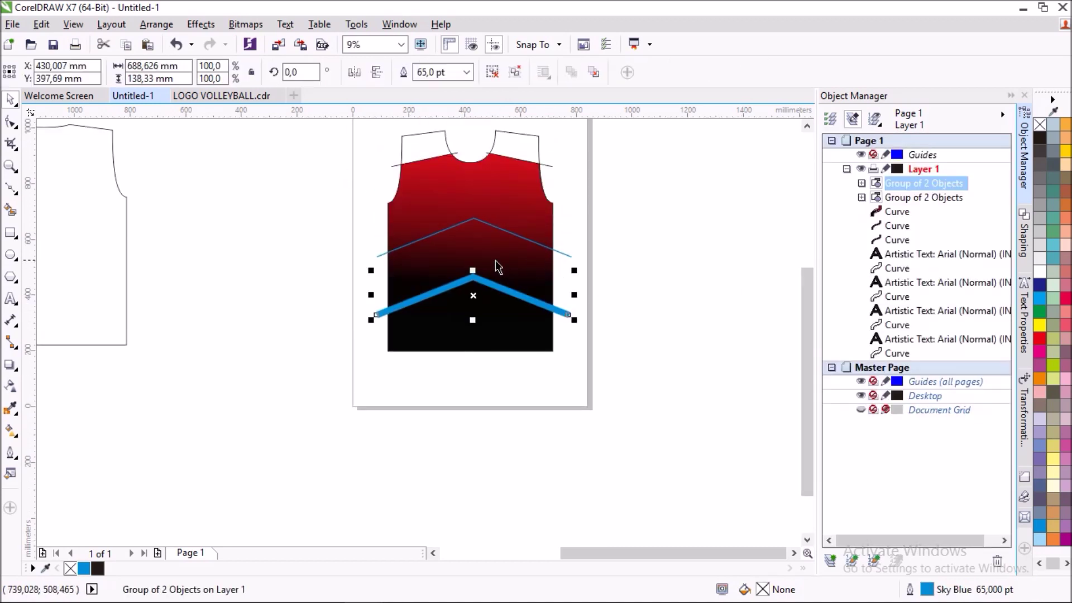
scroll(475, 263, up, 1)
shift+click(491, 240)
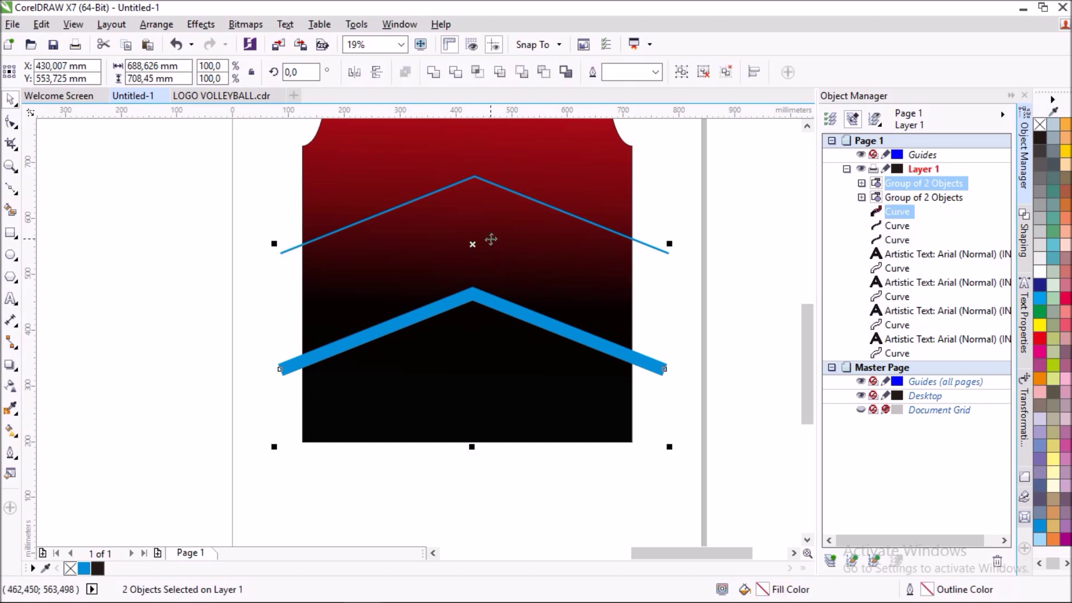
key(c)
- Centre the thin blue chevron line horizontally on the shirt
drag(241, 163, 708, 306)
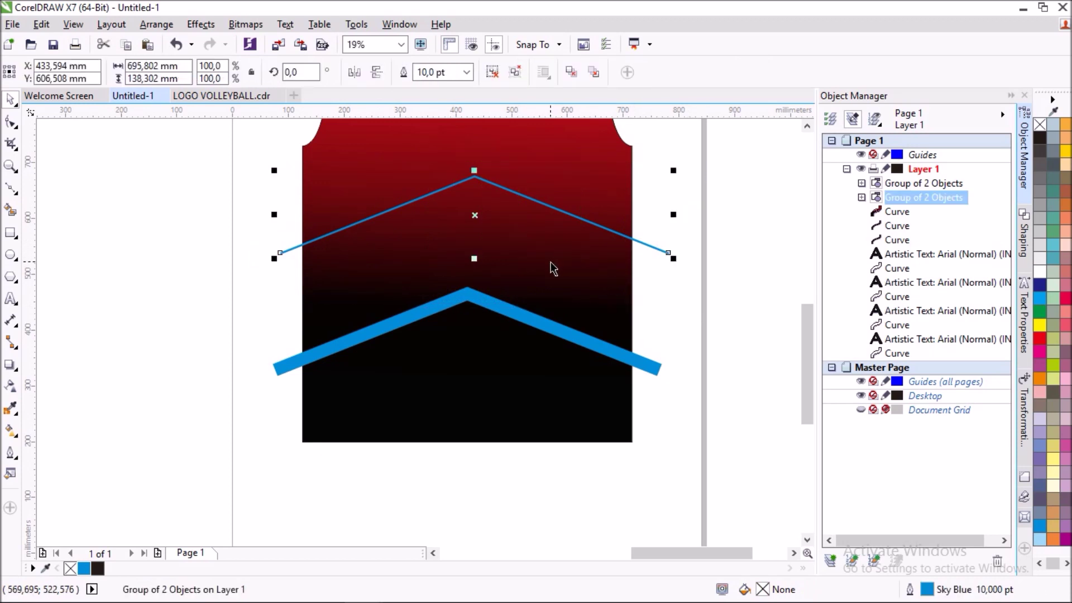
shift+click(571, 265)
key(c)
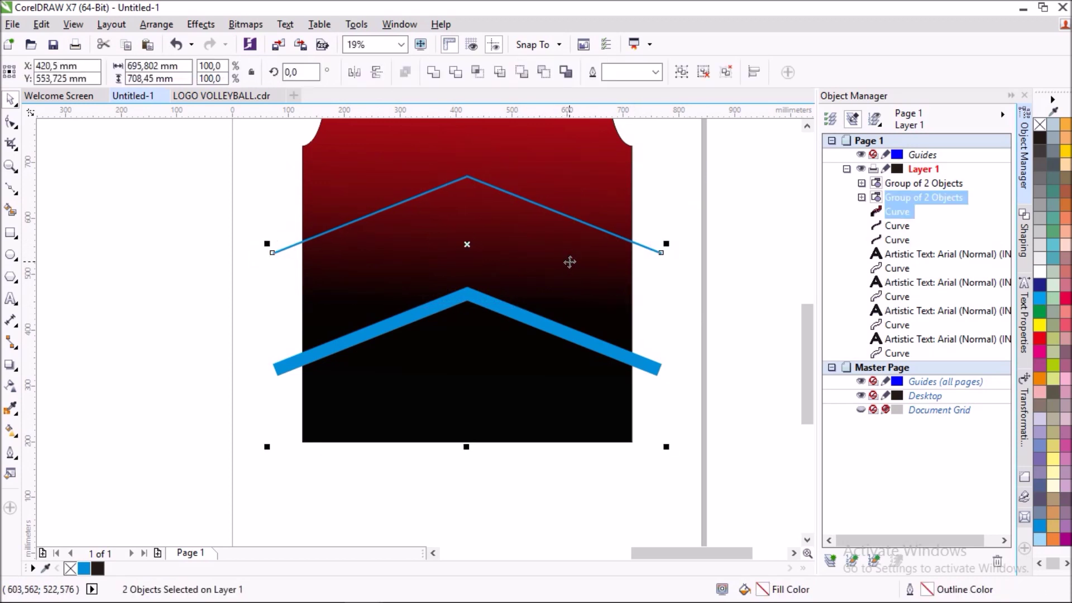
scroll(641, 277, down, 1)
click(678, 277)
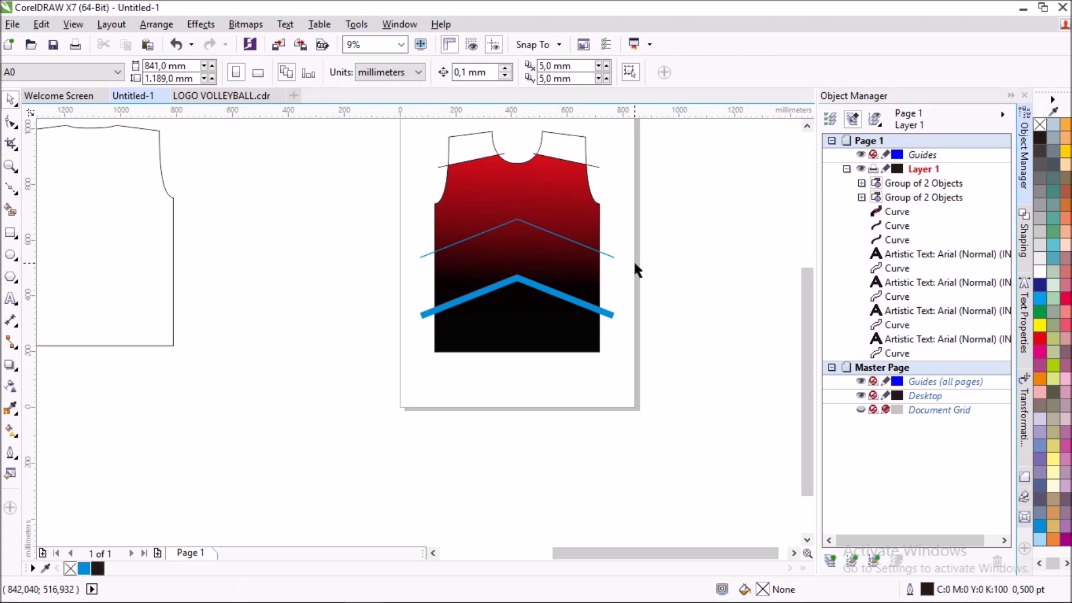
scroll(633, 259, up, 1)
scroll(563, 252, down, 1)
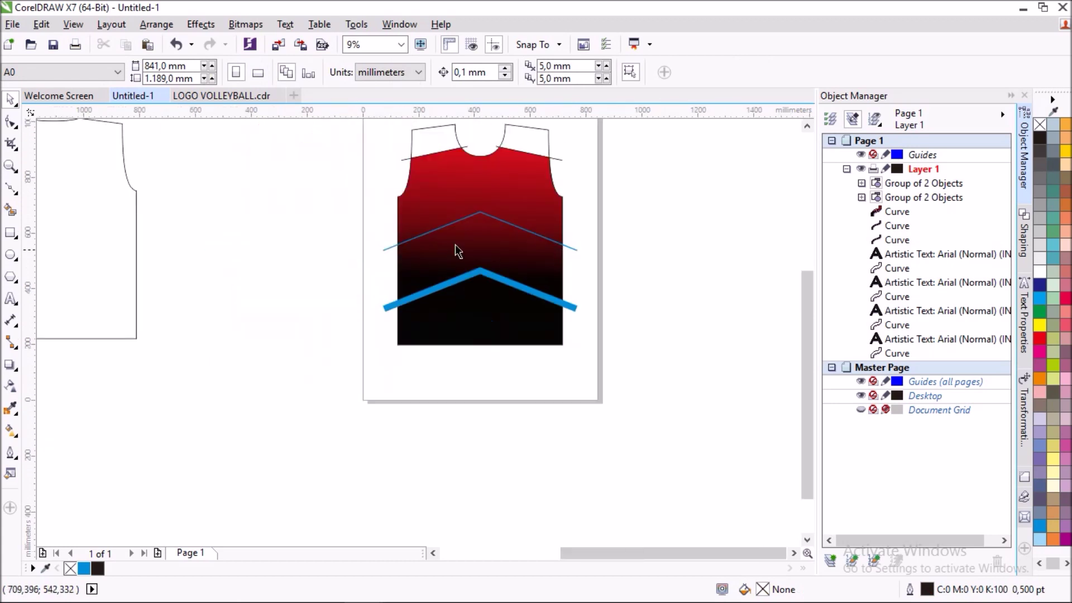
- Convert both chevron groups to curves via Arrange > Convert to Curves
drag(322, 208, 642, 338)
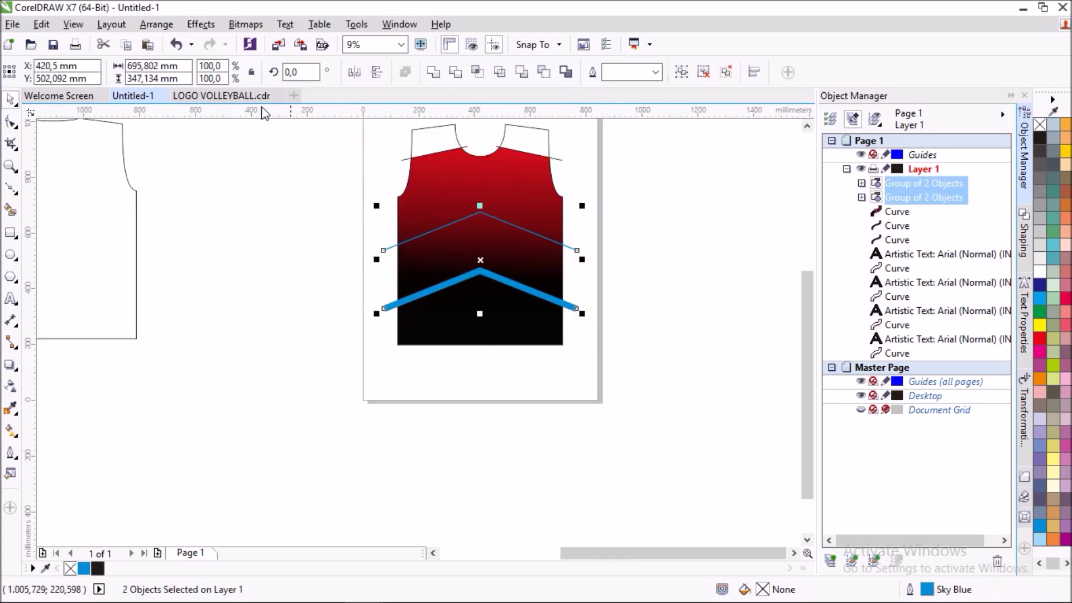
click(157, 24)
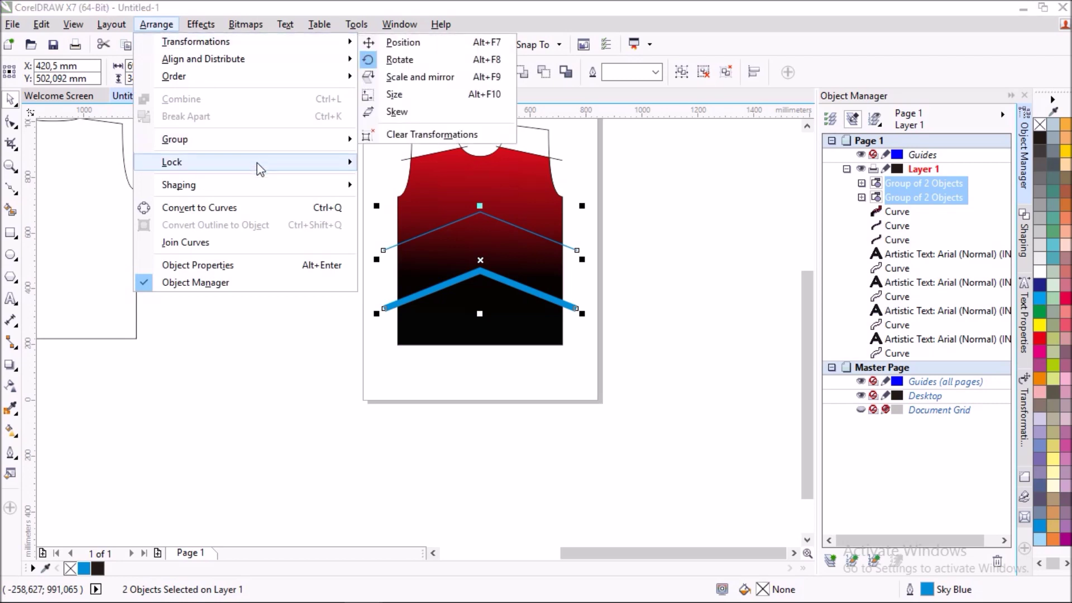
click(278, 205)
click(685, 215)
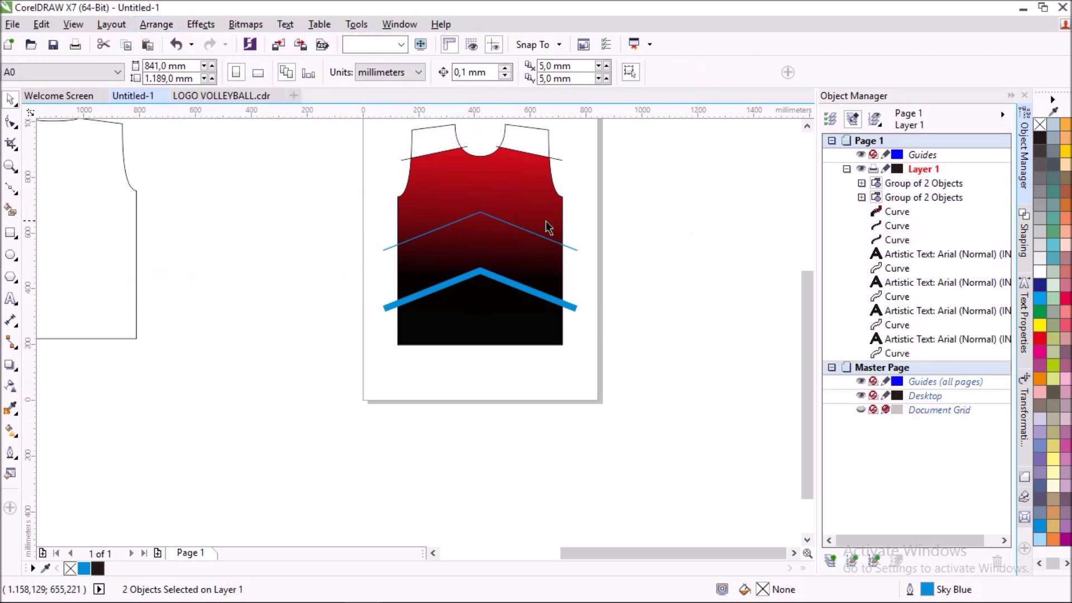
scroll(486, 243, up, 2)
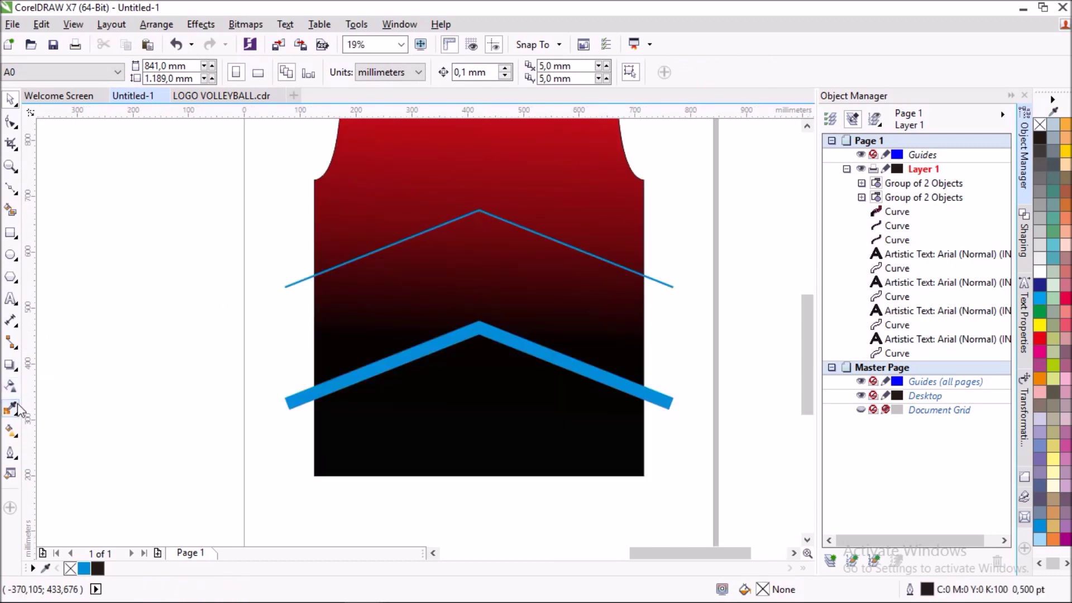
click(17, 374)
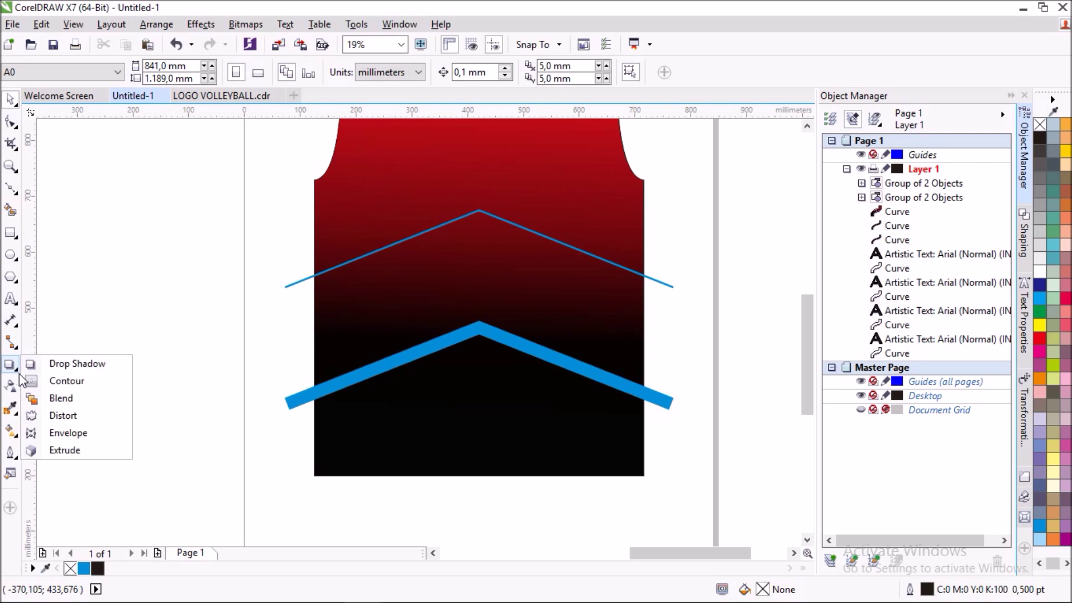
- Blend the thin chevron into the thick chevron and begin lowering the blend steps
click(96, 397)
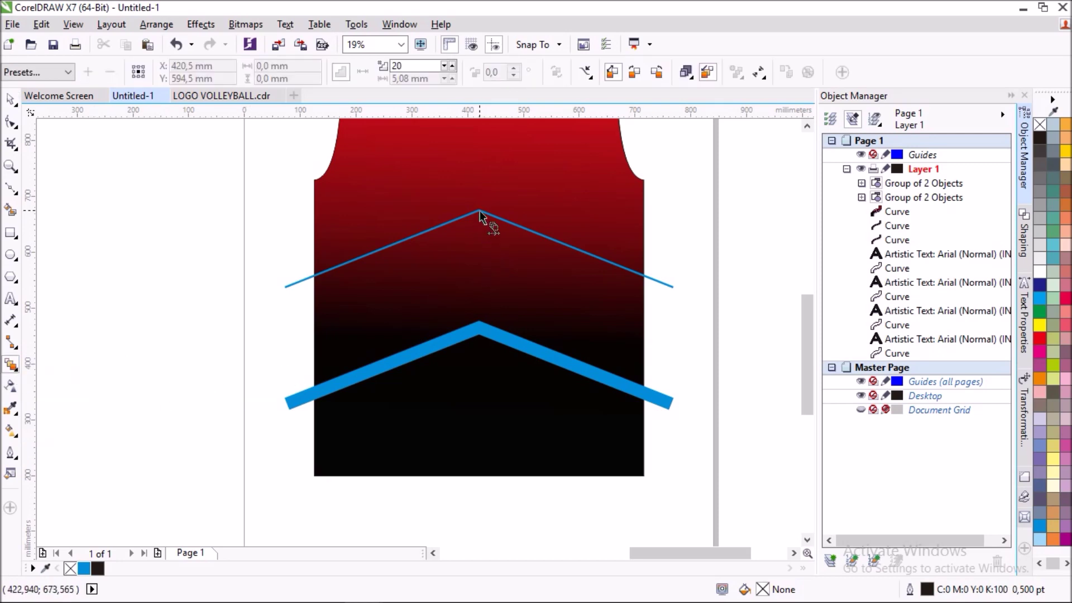
drag(480, 211, 483, 321)
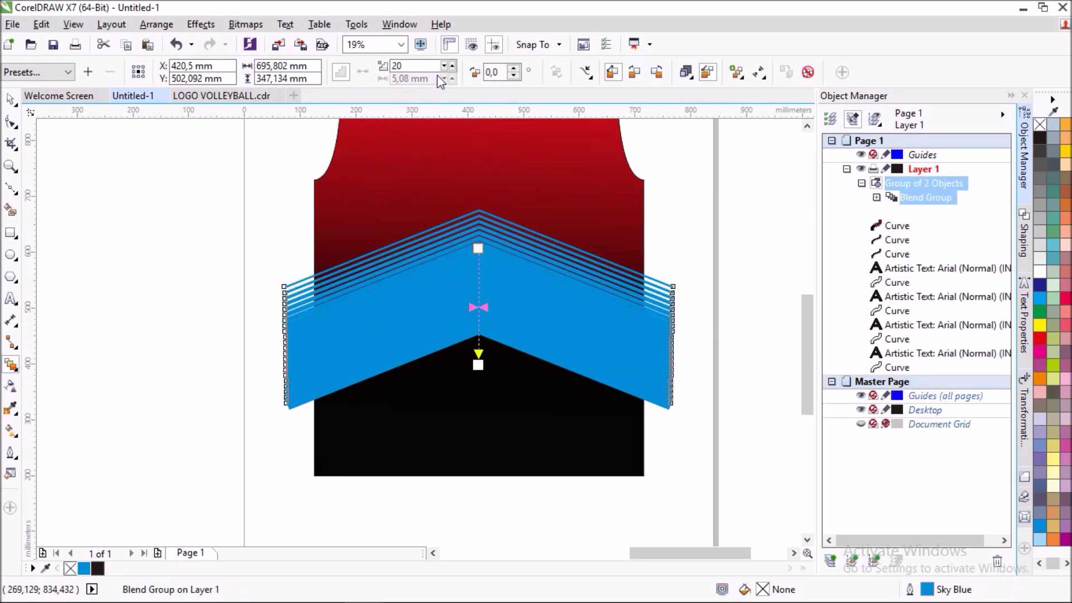
click(450, 69)
click(450, 70)
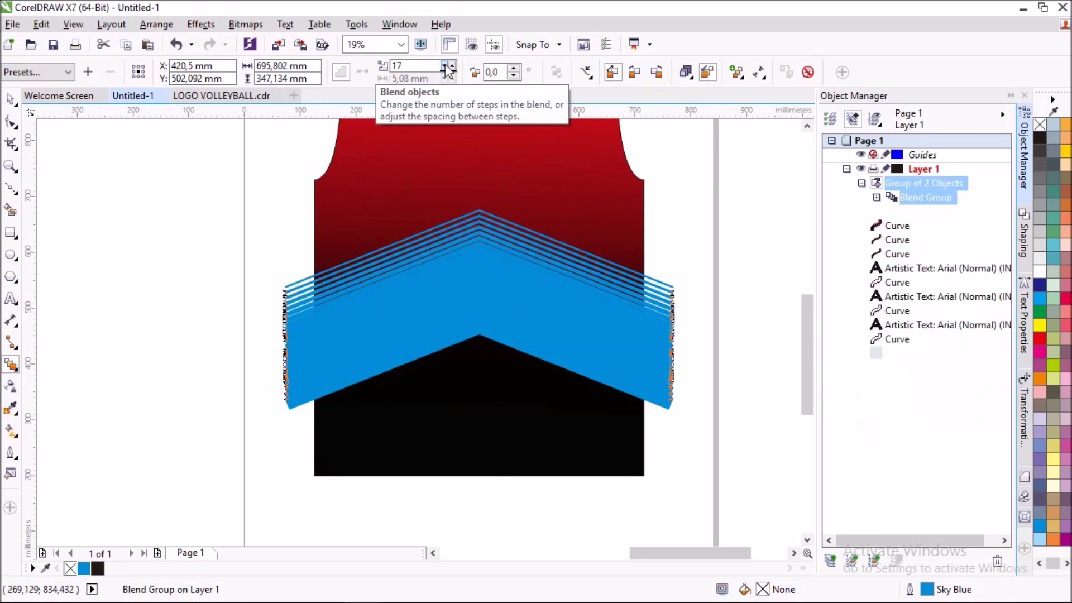
click(446, 69)
click(445, 69)
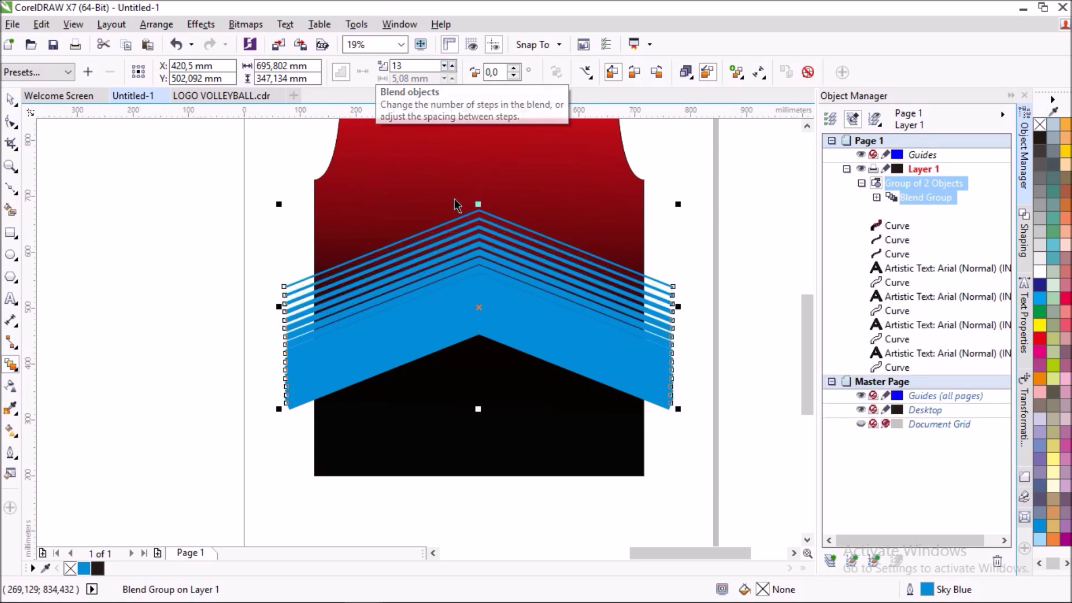
scroll(514, 300, up, 2)
scroll(514, 301, down, 2)
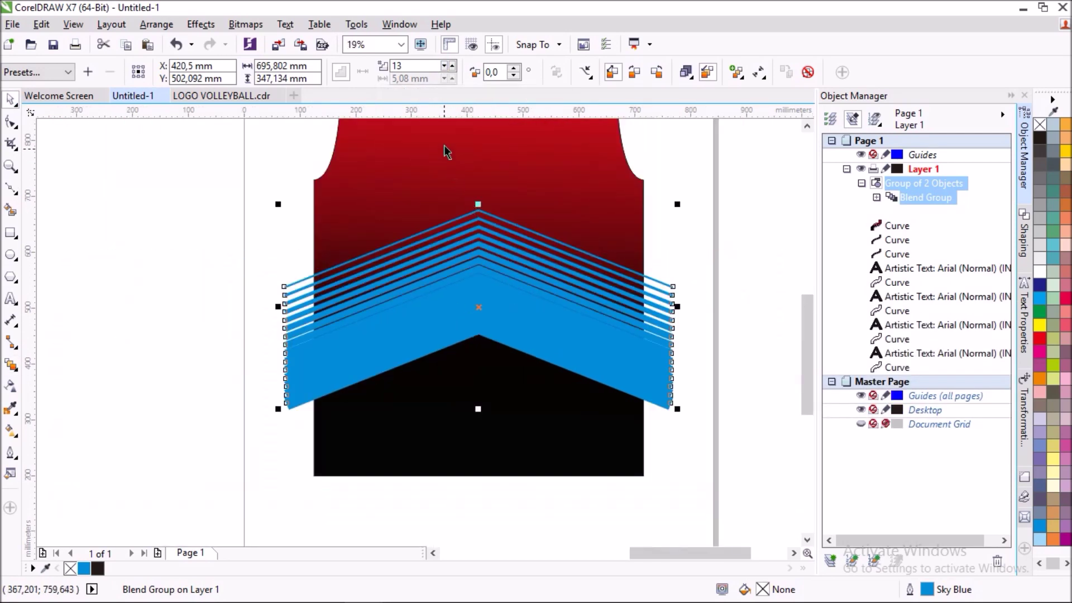
- Cut the chevron blend down to 7 steps, then reselect the chevron group
click(445, 69)
click(445, 69)
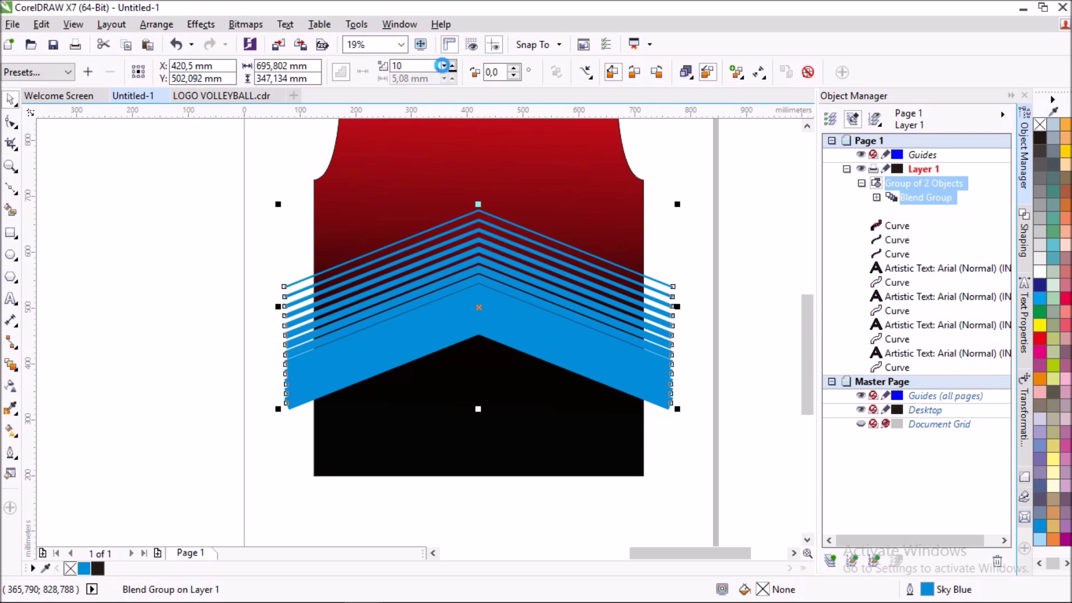
click(445, 69)
click(445, 69)
click(445, 68)
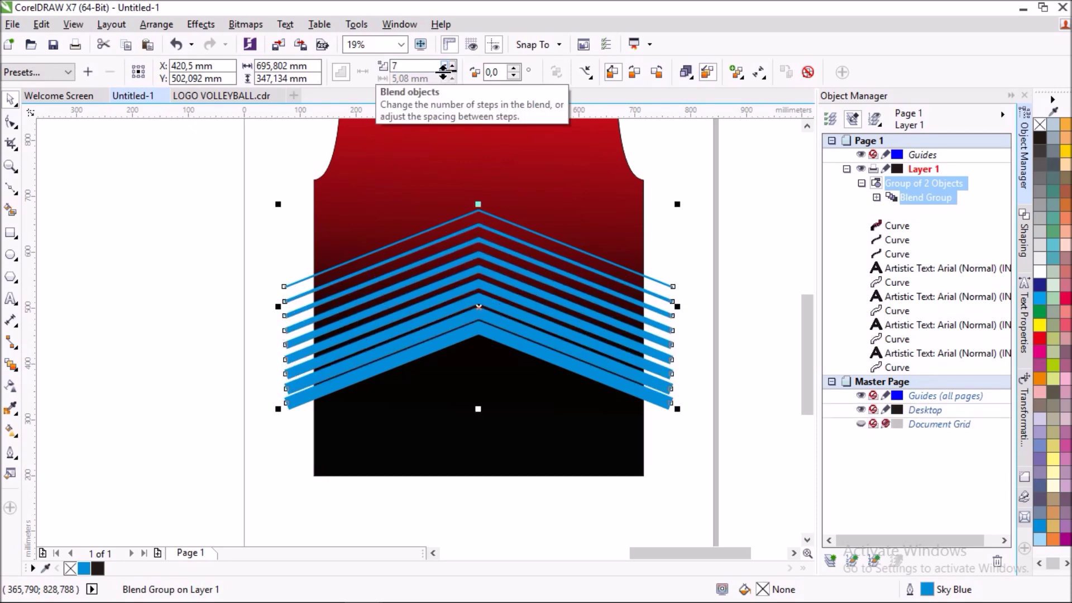
scroll(494, 319, up, 1)
scroll(495, 319, down, 1)
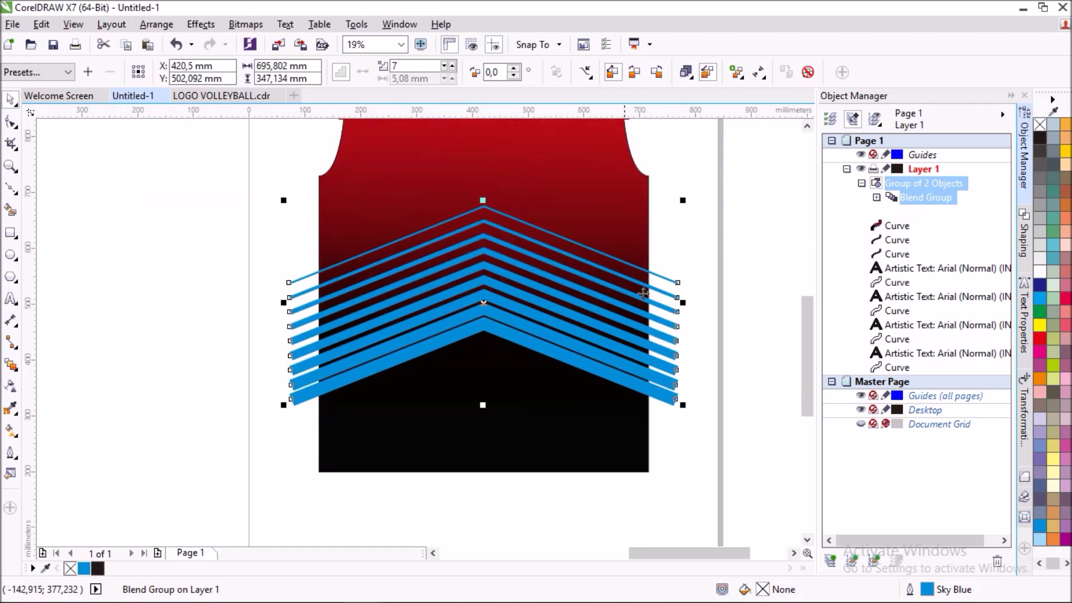
click(735, 284)
scroll(698, 323, down, 1)
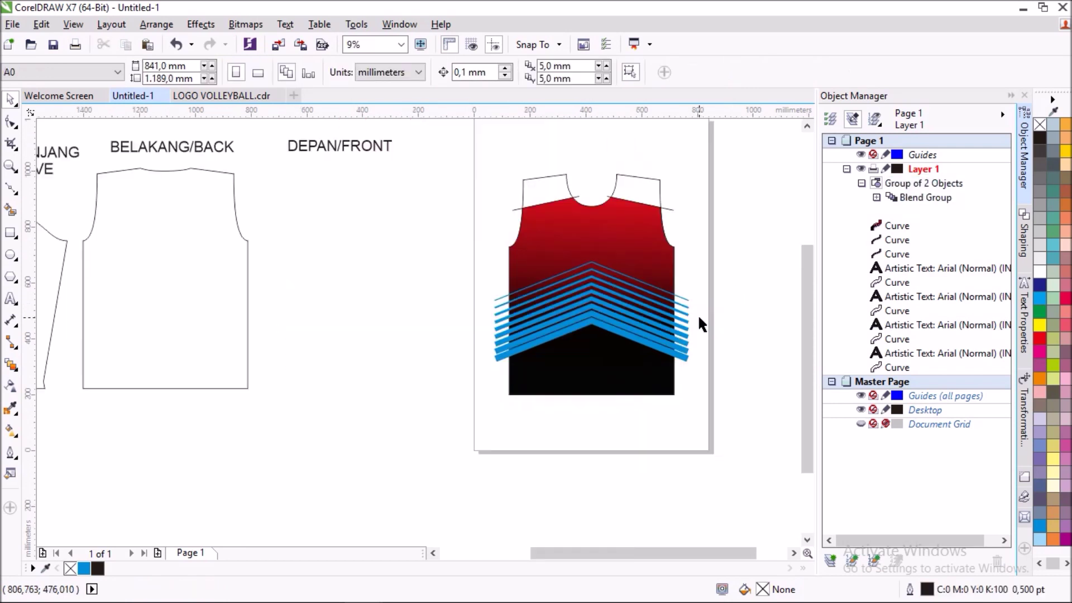
scroll(699, 317, up, 1)
click(569, 359)
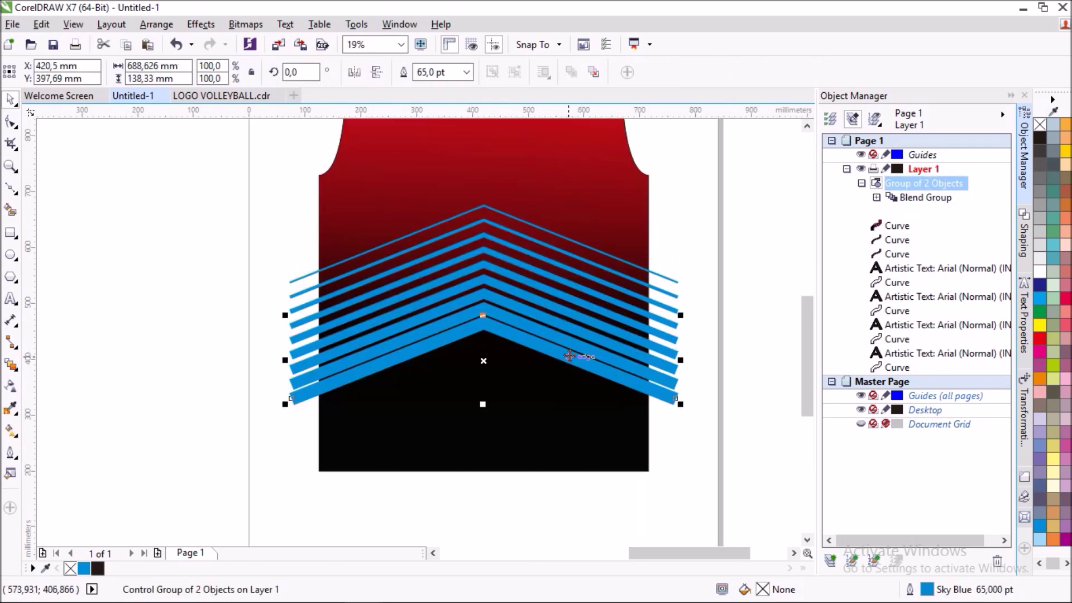
- Break the chevron blend apart with Ctrl+K and fill all its stripes black
mouse_move(265, 195)
mouse_down()
mouse_move(676, 390)
mouse_move(685, 407)
mouse_up()
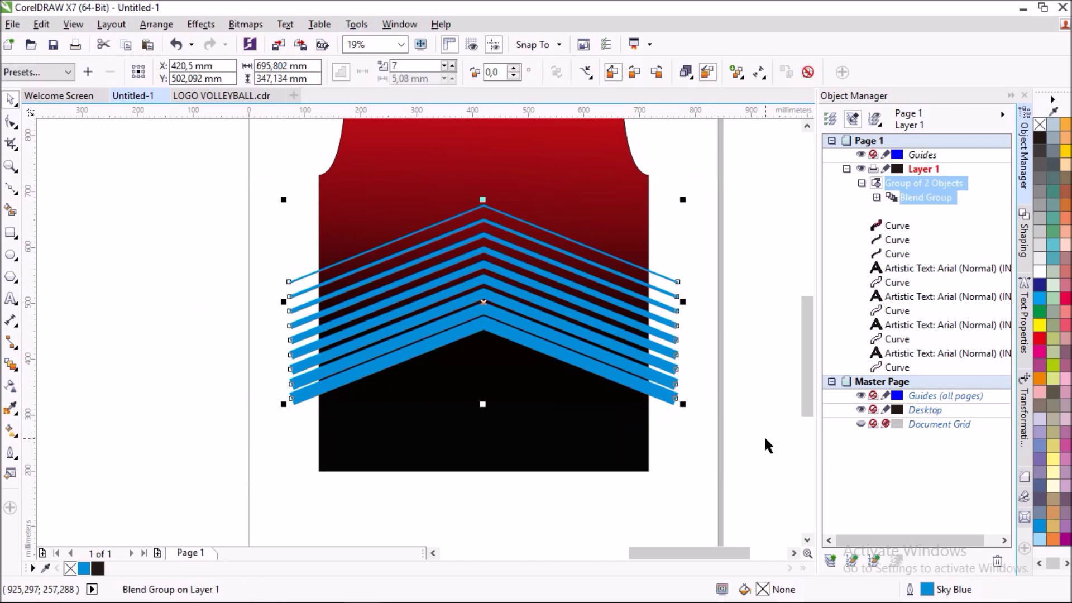
click(100, 570)
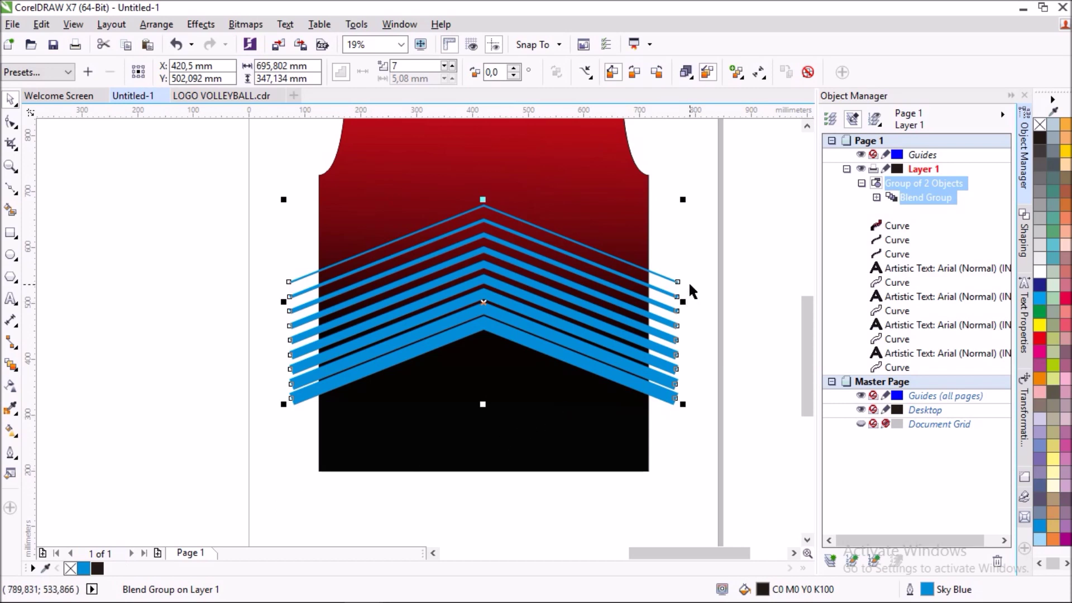
key(ctrl+k)
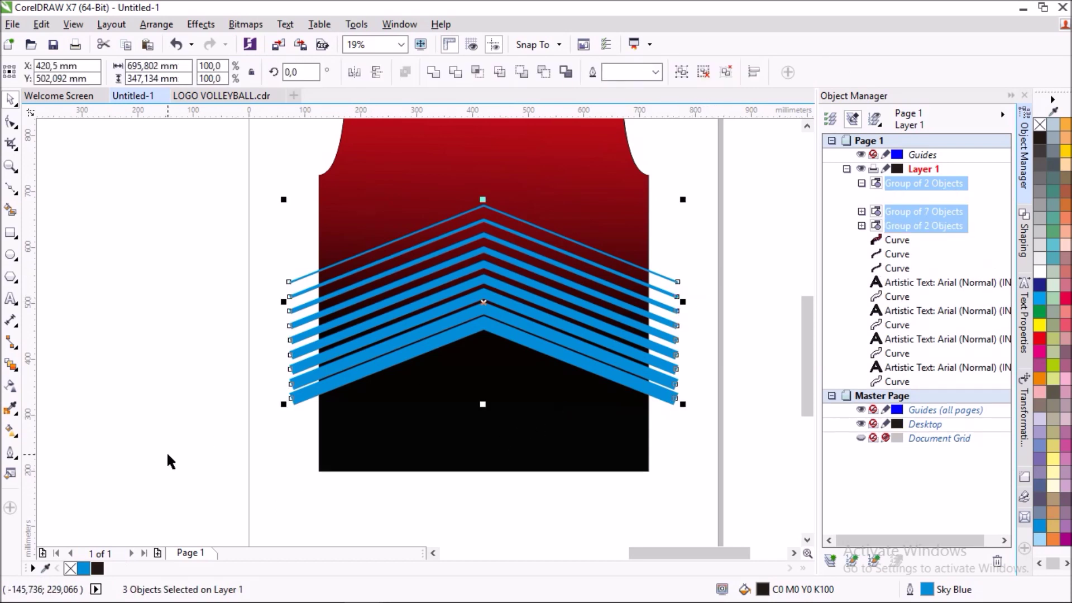
click(99, 568)
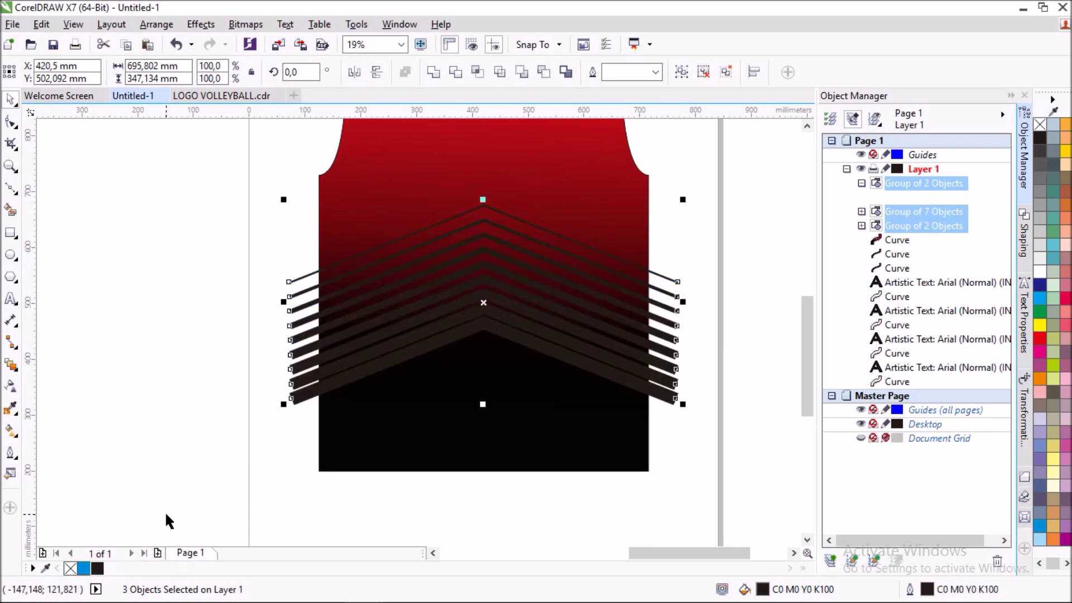
click(222, 271)
click(503, 327)
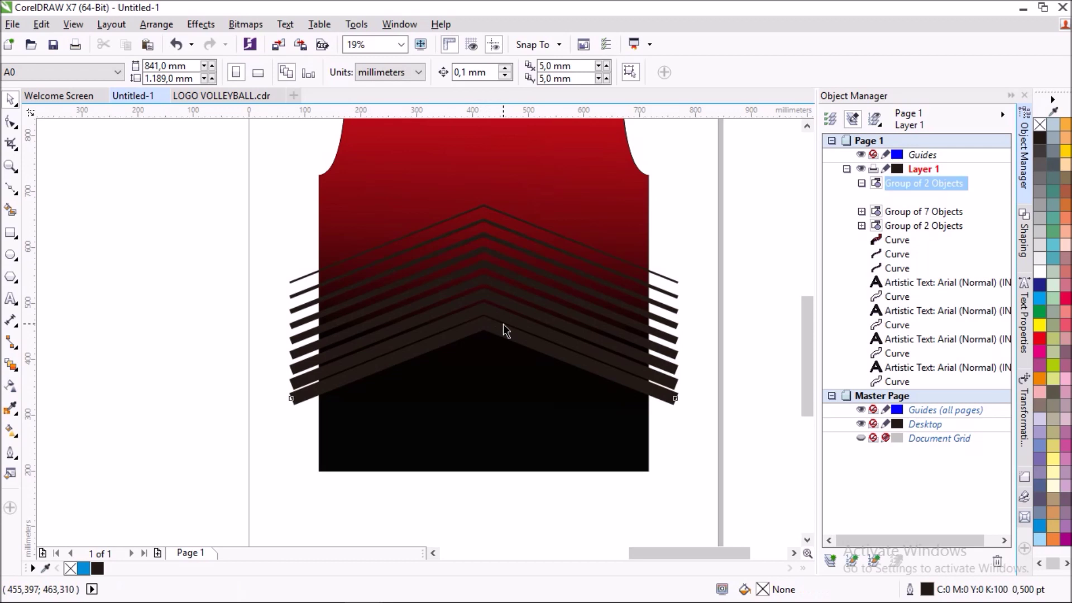
drag(229, 194, 754, 430)
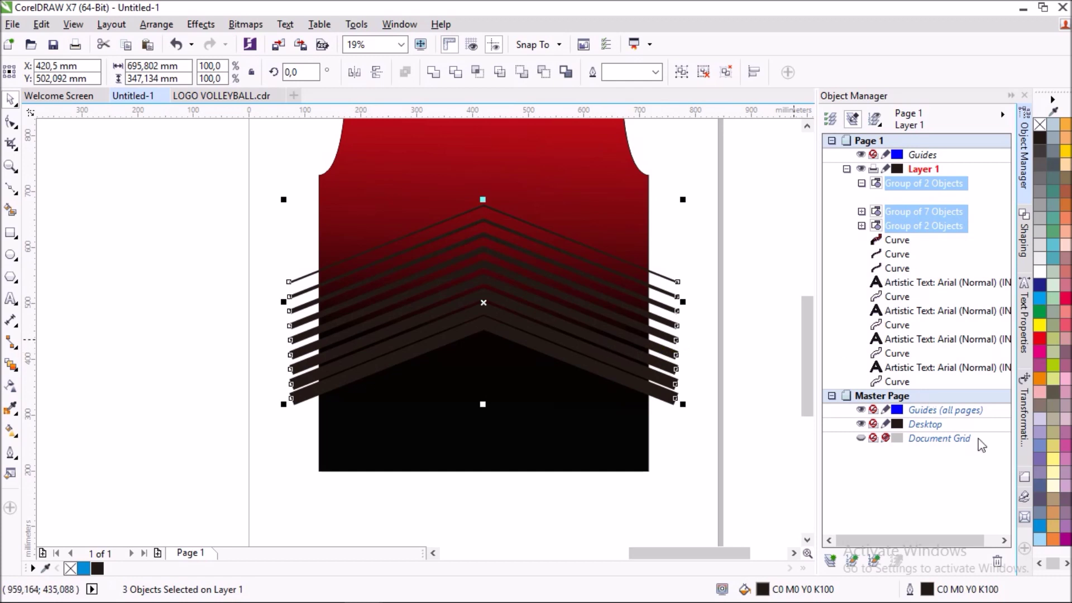
scroll(1052, 332, down, 2)
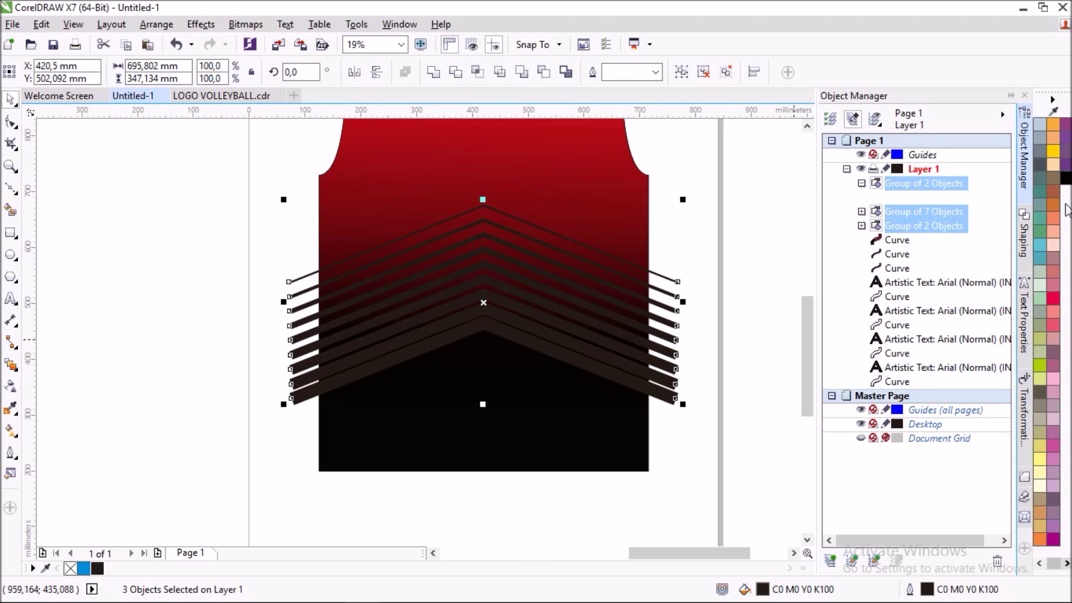
- Give the stripes a solid black fill and outline, then PowerClip them inside the jersey shape
click(1065, 178)
right_click(1065, 178)
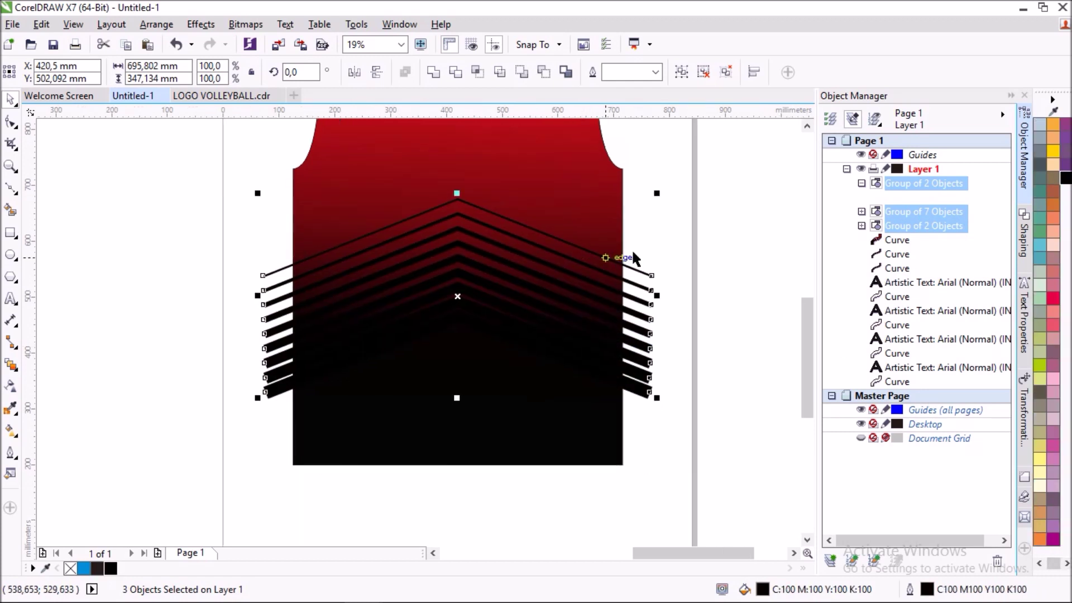
right_click(574, 290)
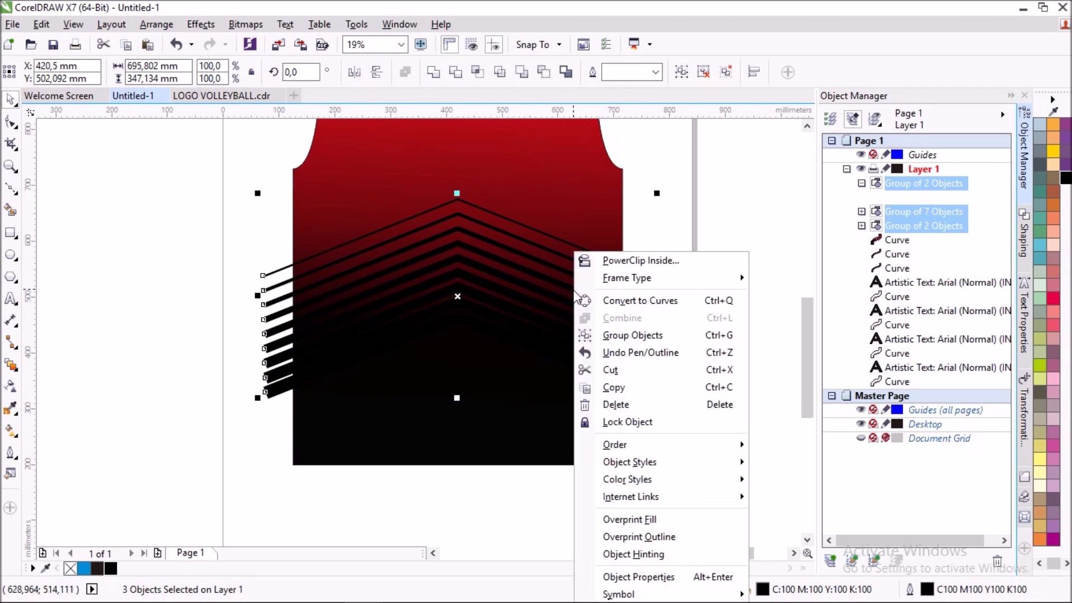
click(611, 261)
click(545, 175)
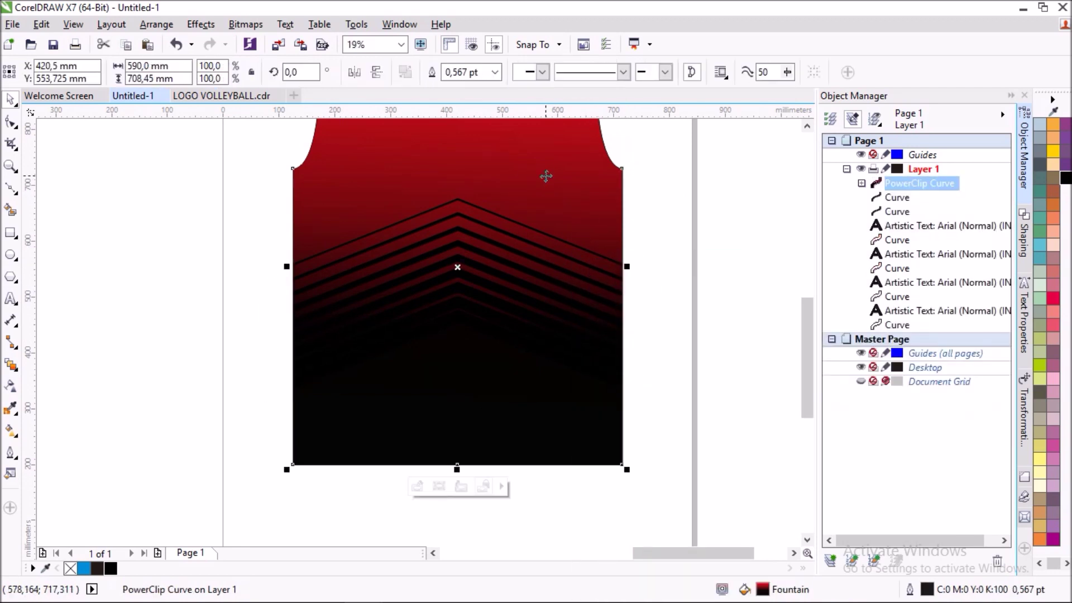
click(701, 244)
scroll(702, 245, down, 2)
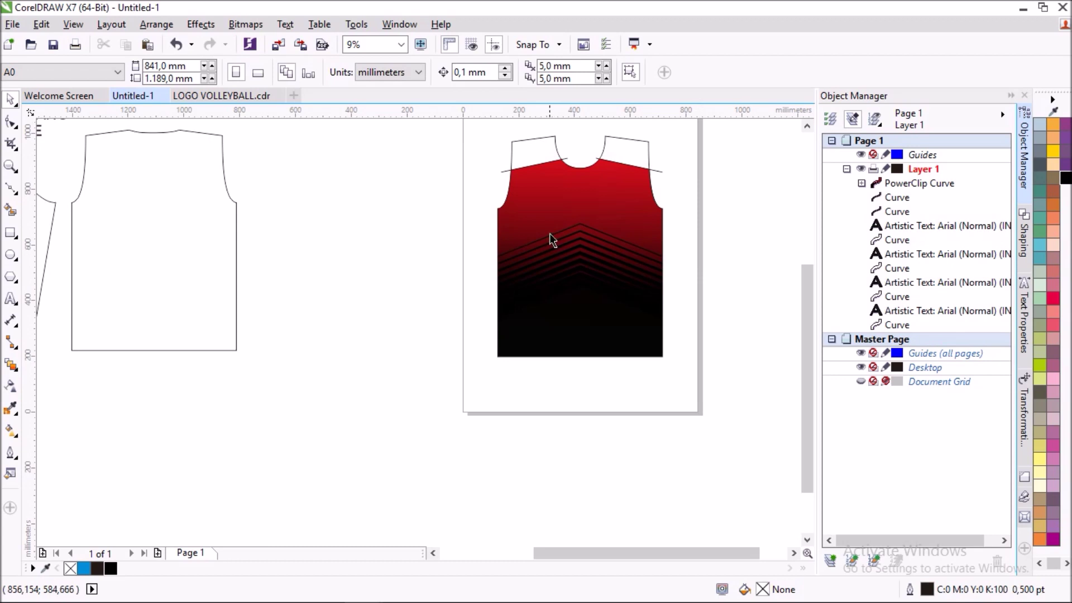
scroll(584, 219, up, 2)
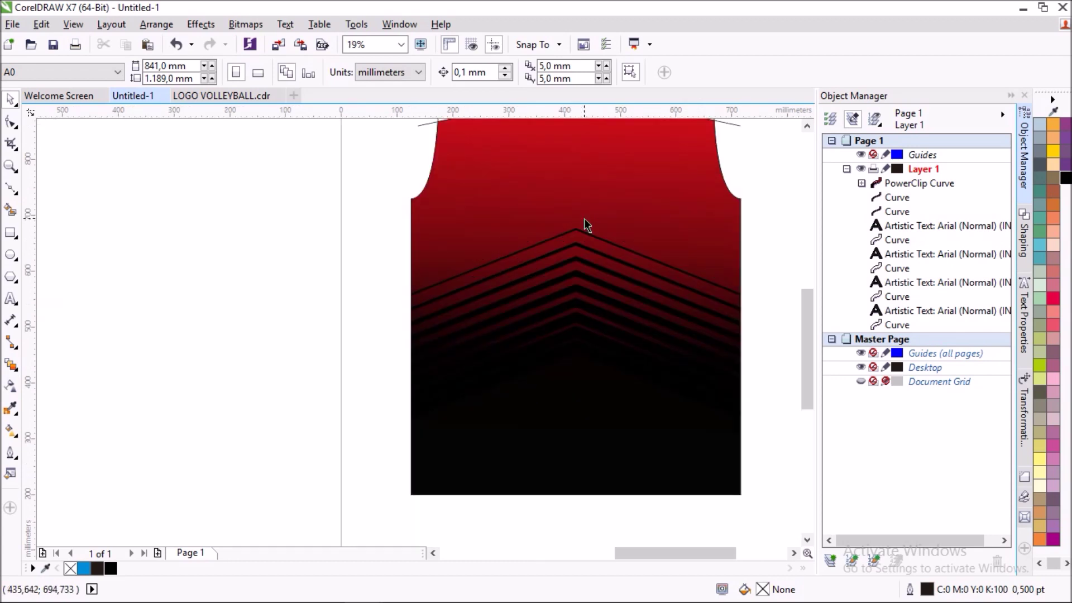
click(11, 190)
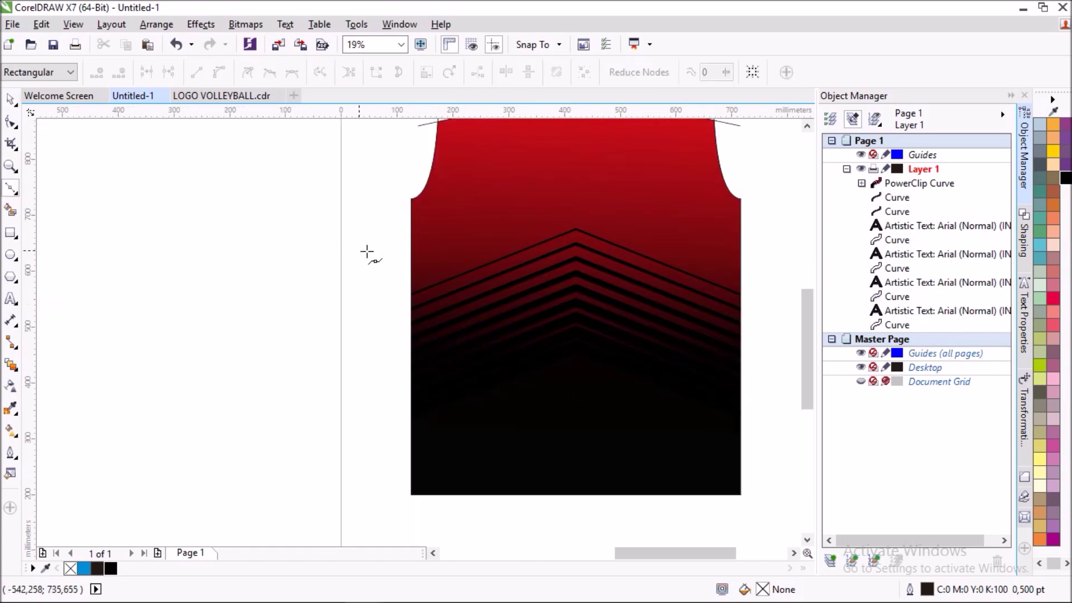
- Draw a polyline from the left armhole edge through two corners to below the hem
click(409, 214)
double_click(491, 379)
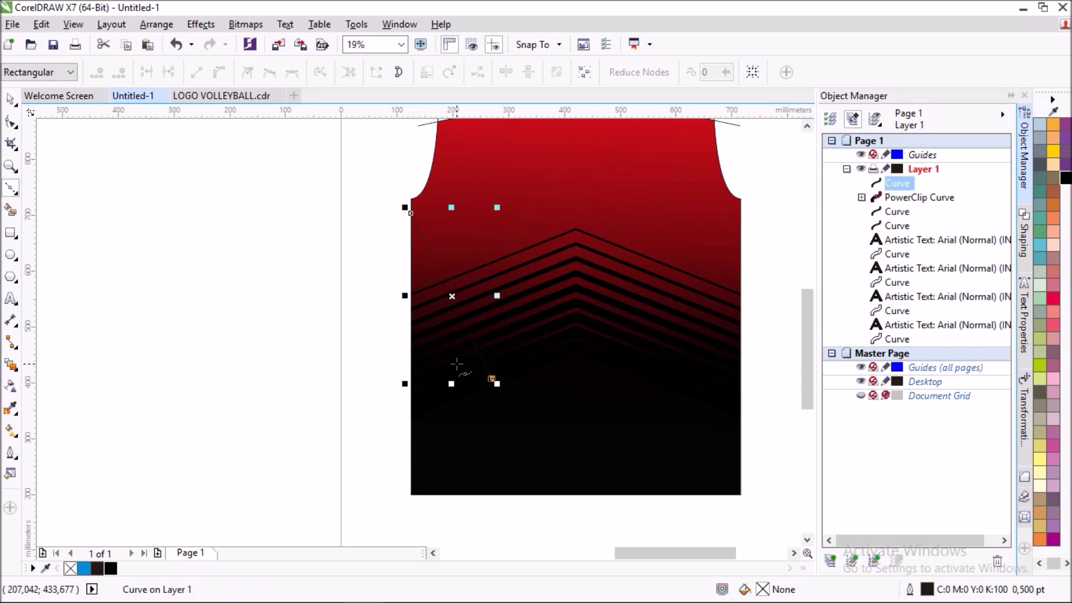
double_click(453, 364)
double_click(519, 518)
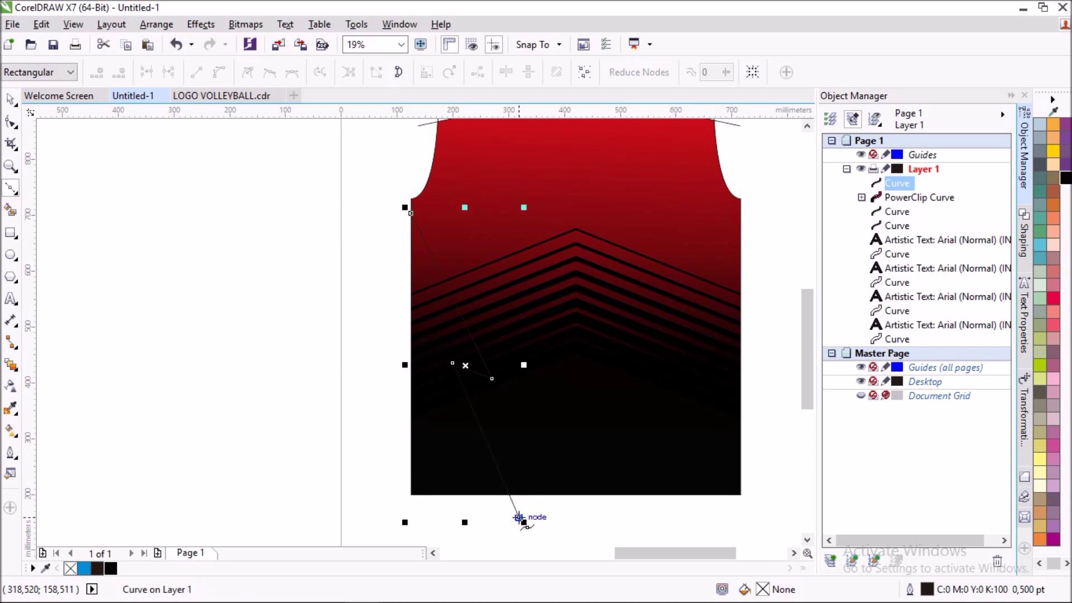
- Reposition the zigzag line's end node and corner nodes with the Shape tool
click(11, 121)
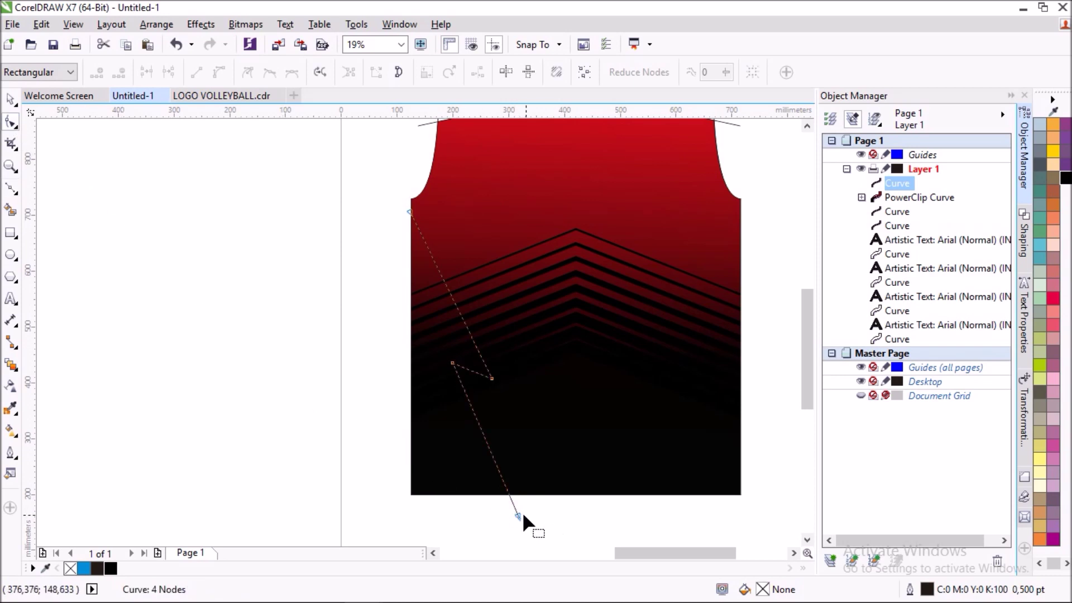
drag(518, 514, 487, 517)
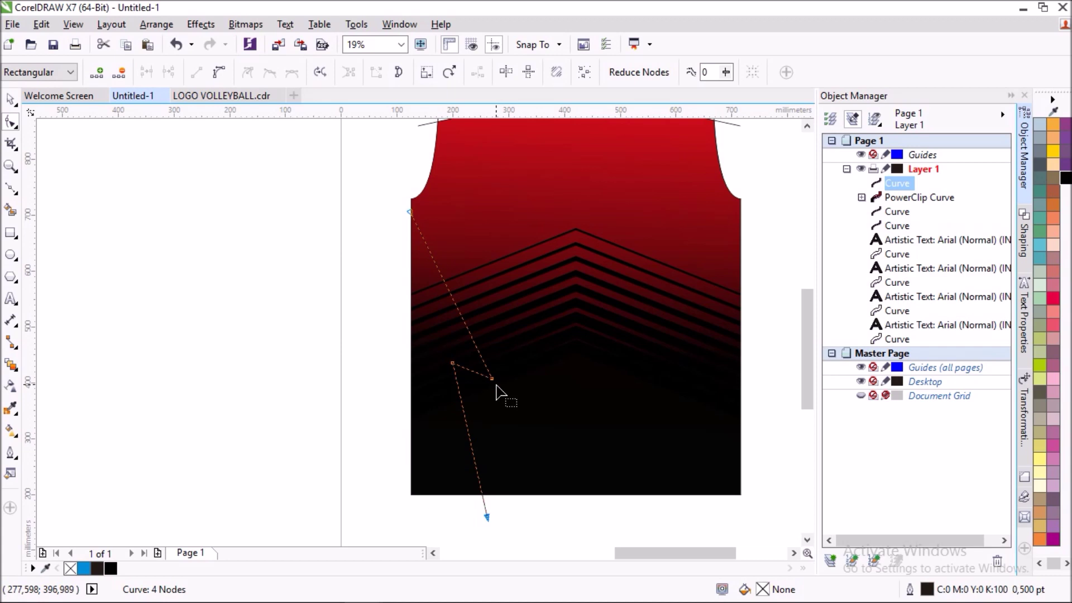
drag(486, 387, 486, 385)
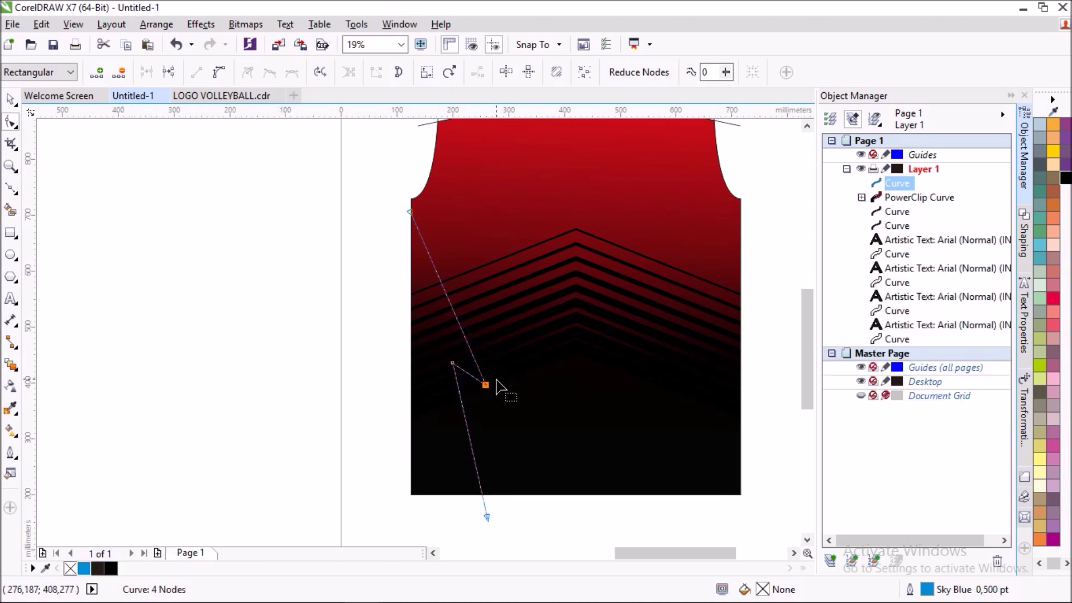
scroll(441, 369, up, 1)
drag(467, 367, 462, 385)
scroll(476, 369, down, 2)
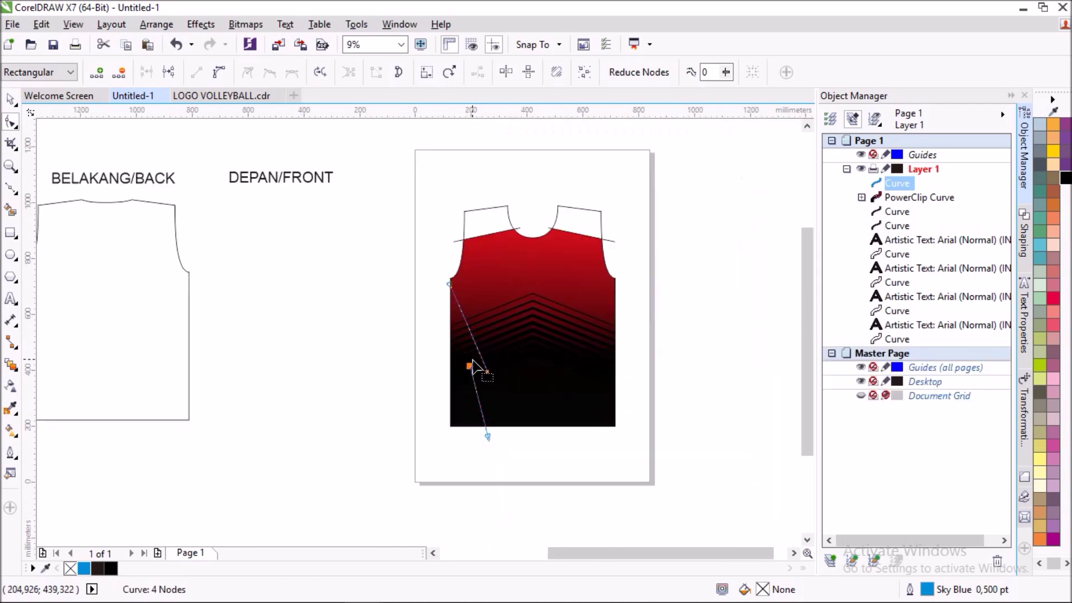
scroll(472, 360, up, 2)
scroll(472, 354, down, 1)
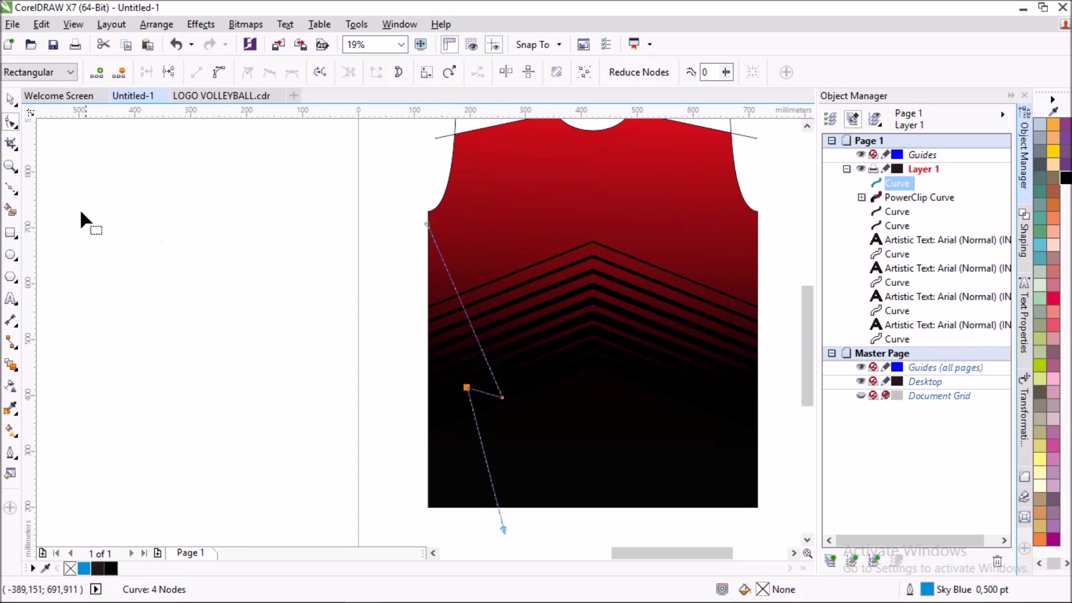
click(10, 210)
- Smart-fill the area left of the zigzag and recolour it with the jersey's sampled red
click(444, 334)
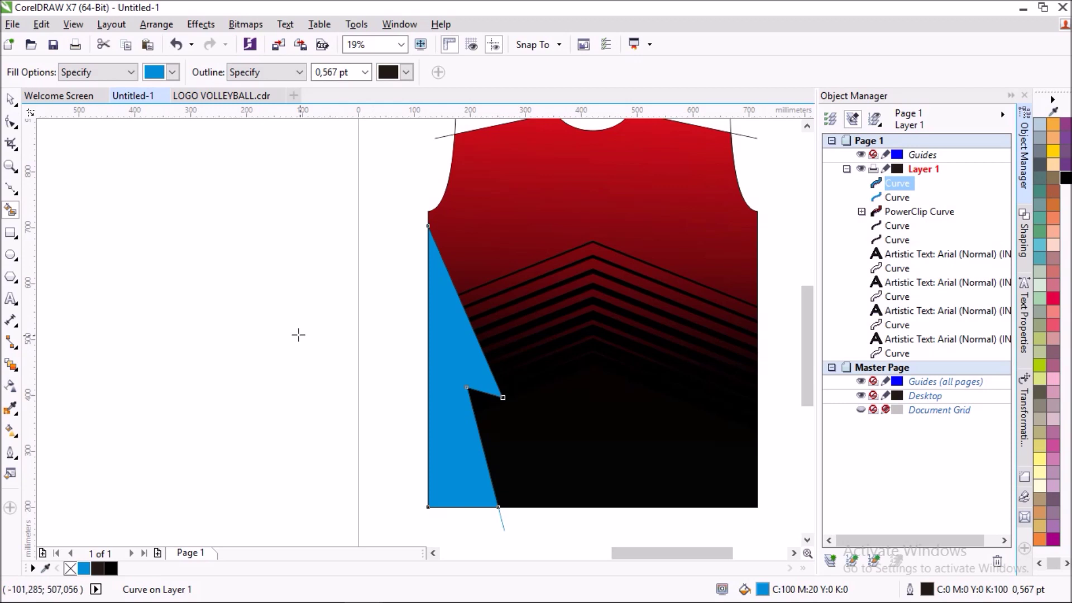
click(48, 567)
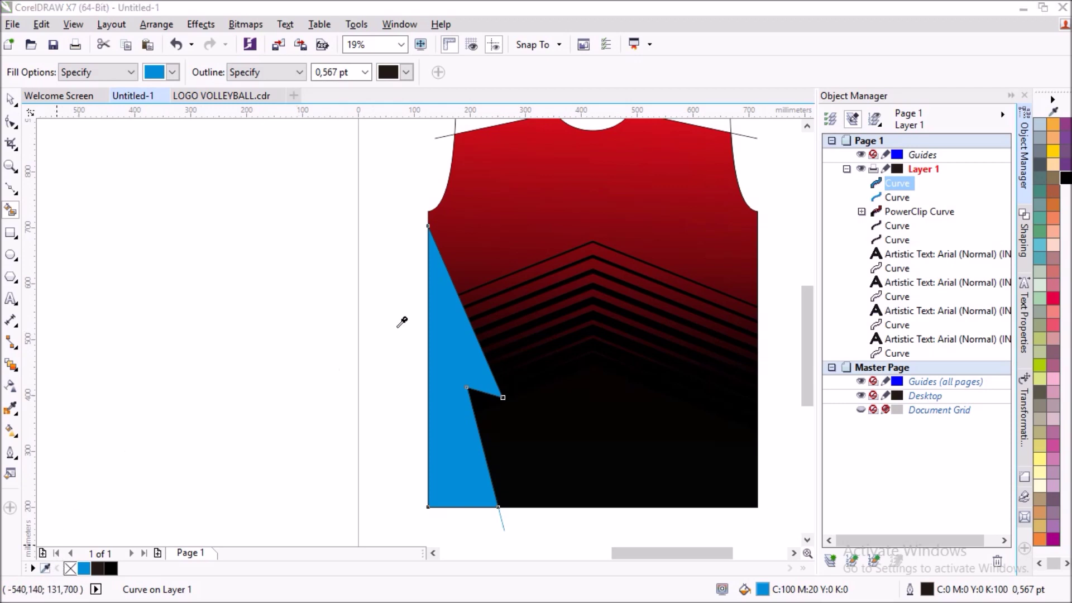
click(542, 130)
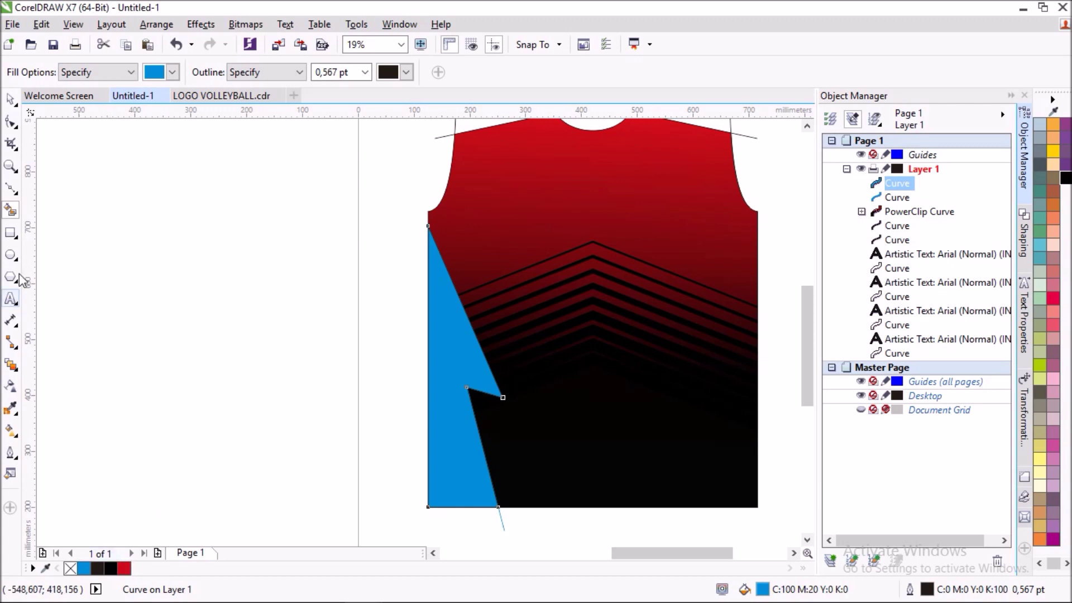
click(12, 100)
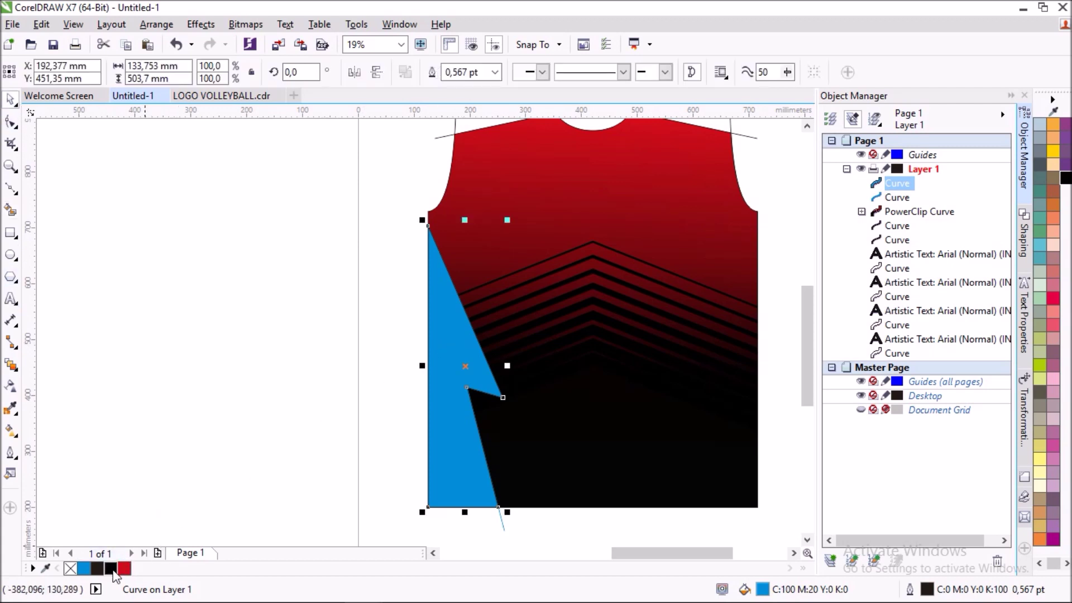
click(125, 568)
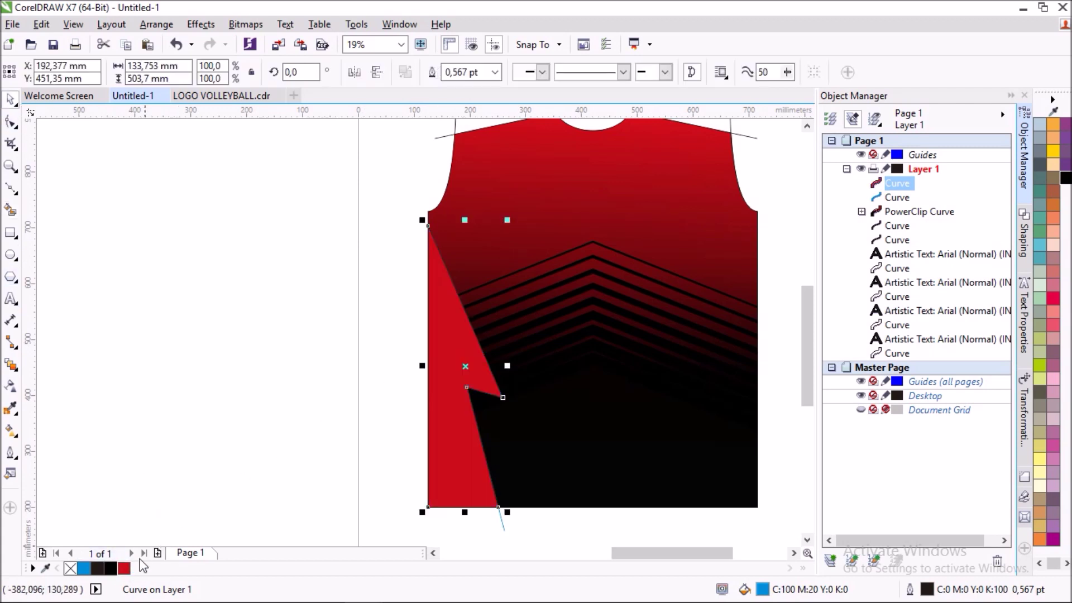
click(354, 250)
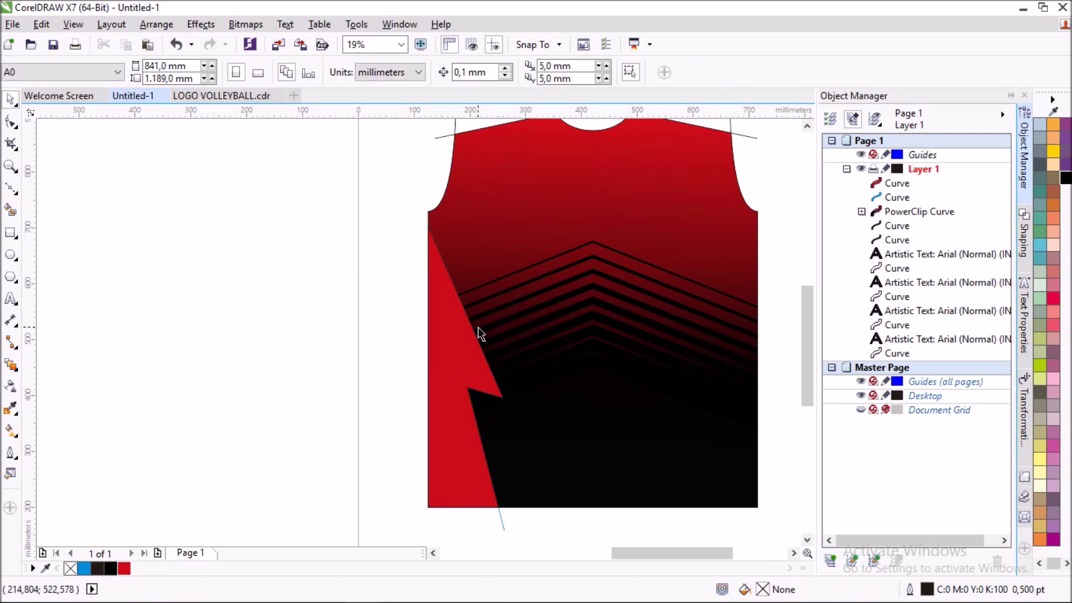
scroll(469, 307, down, 1)
scroll(463, 280, up, 3)
scroll(464, 280, down, 1)
scroll(464, 281, down, 1)
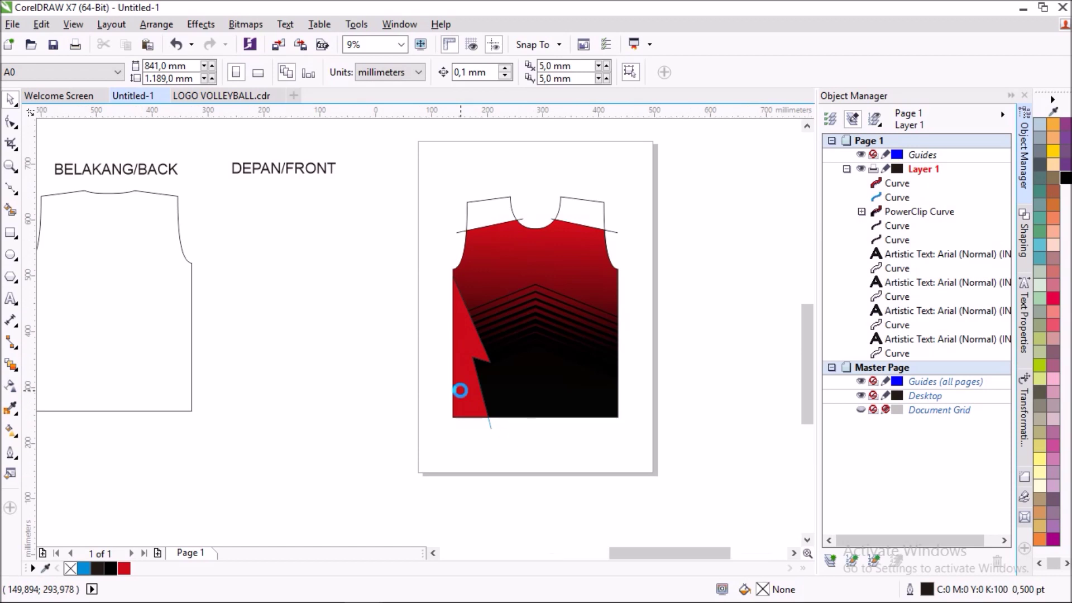
scroll(461, 391, up, 1)
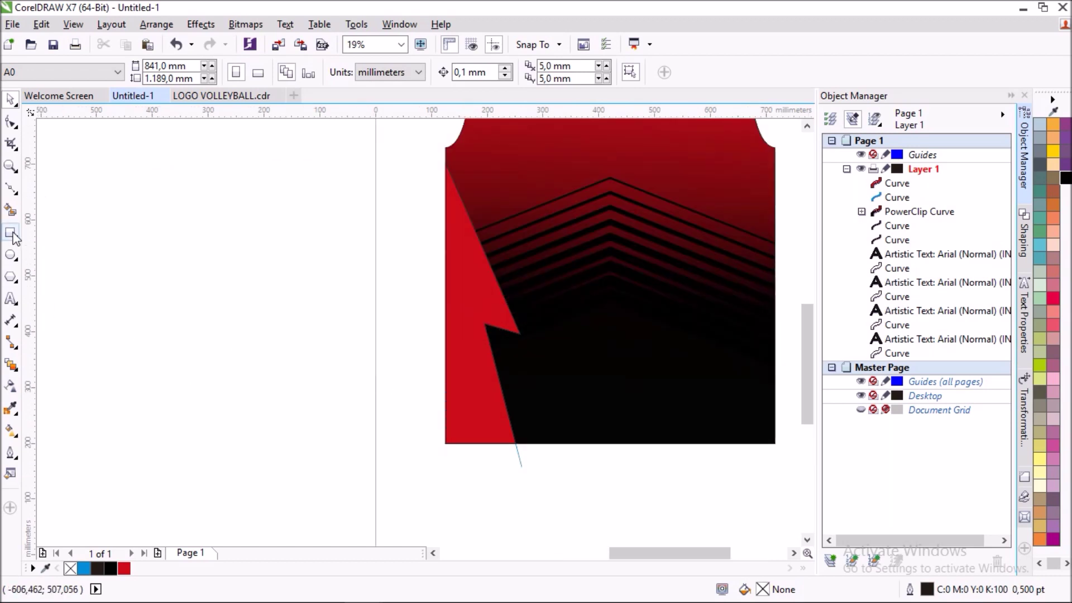
- Draw a long thin rectangle left of the jersey, move it lower and halve its height
click(12, 235)
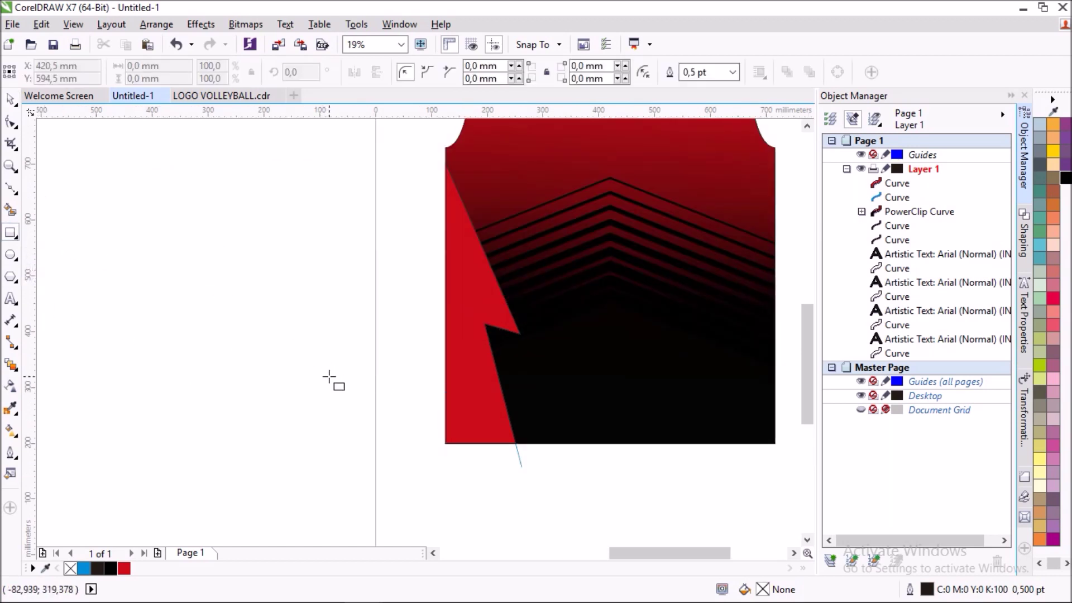
drag(255, 411, 410, 415)
scroll(411, 415, down, 2)
scroll(385, 409, up, 2)
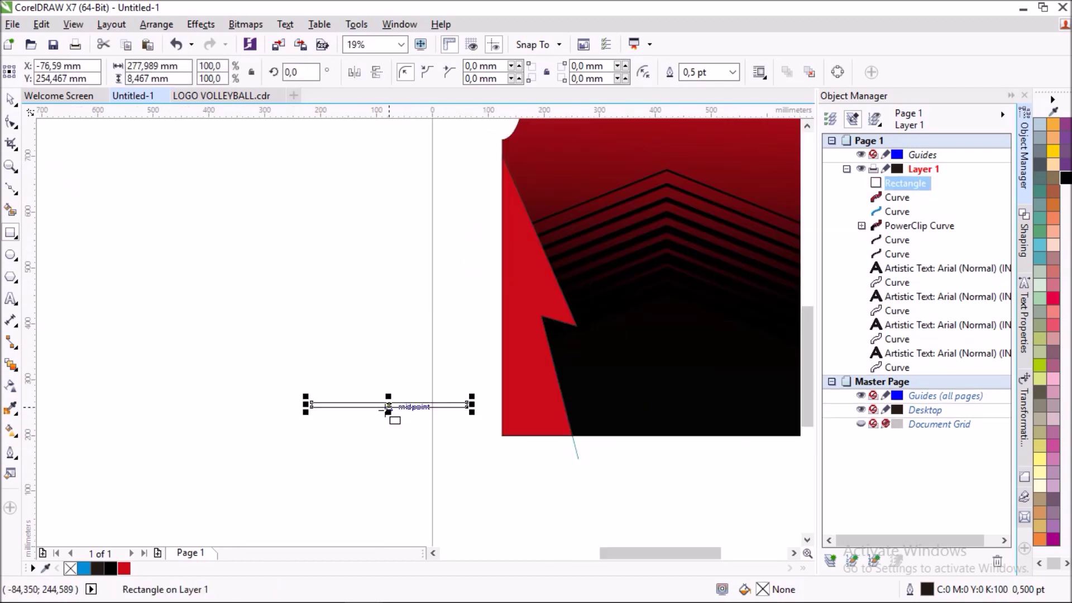
scroll(389, 412, up, 1)
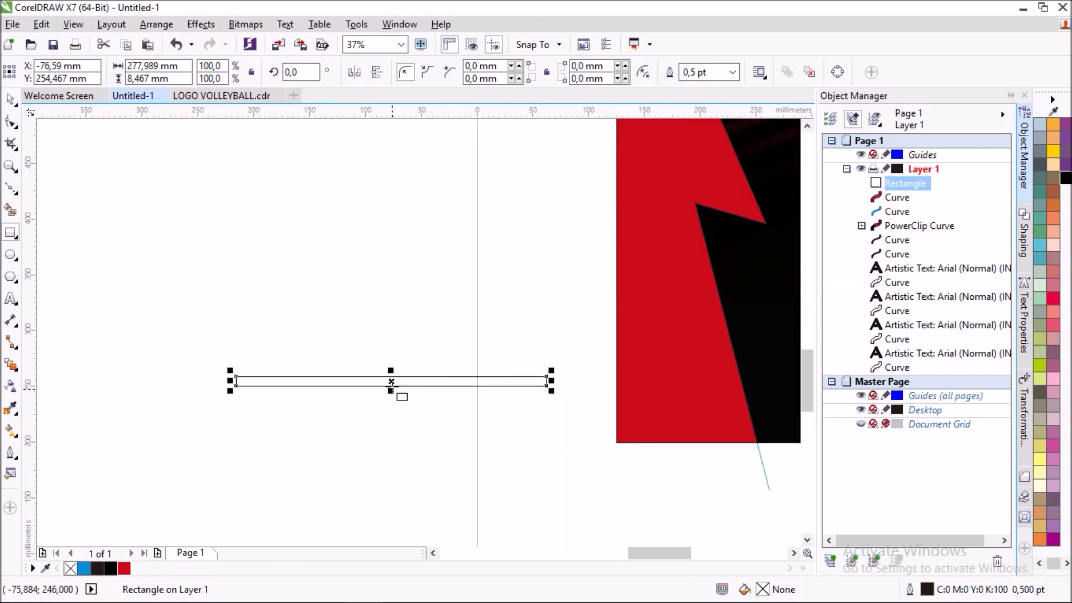
drag(391, 382, 401, 451)
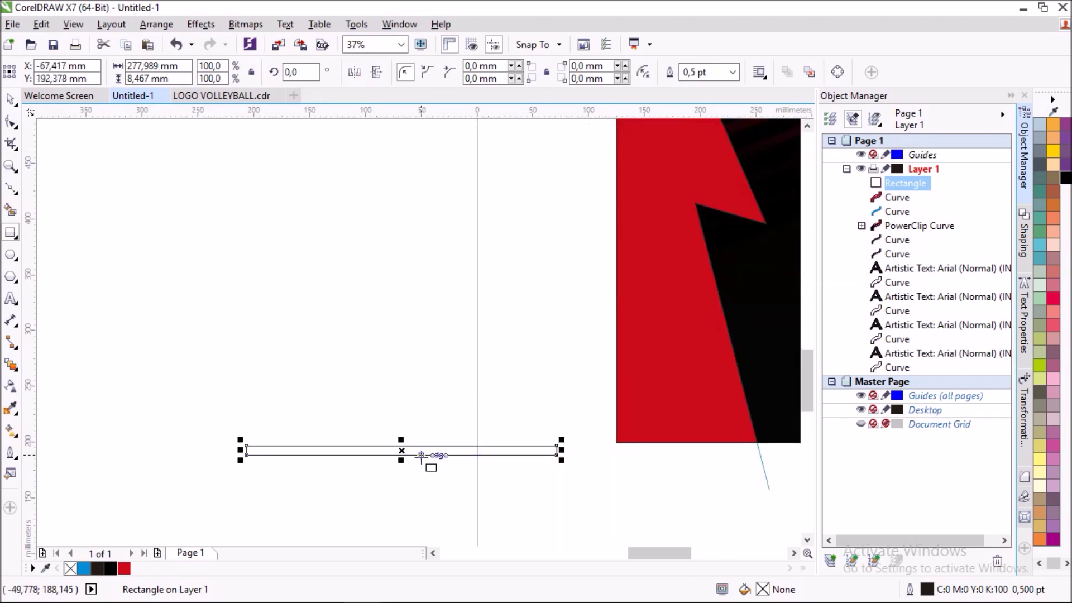
scroll(422, 461, up, 1)
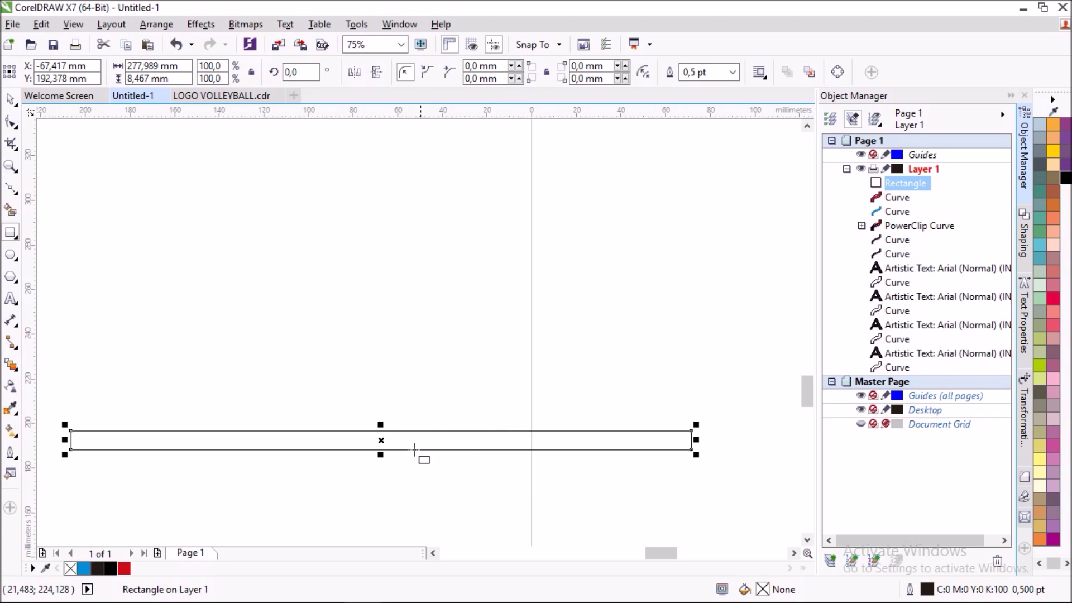
drag(380, 455, 381, 445)
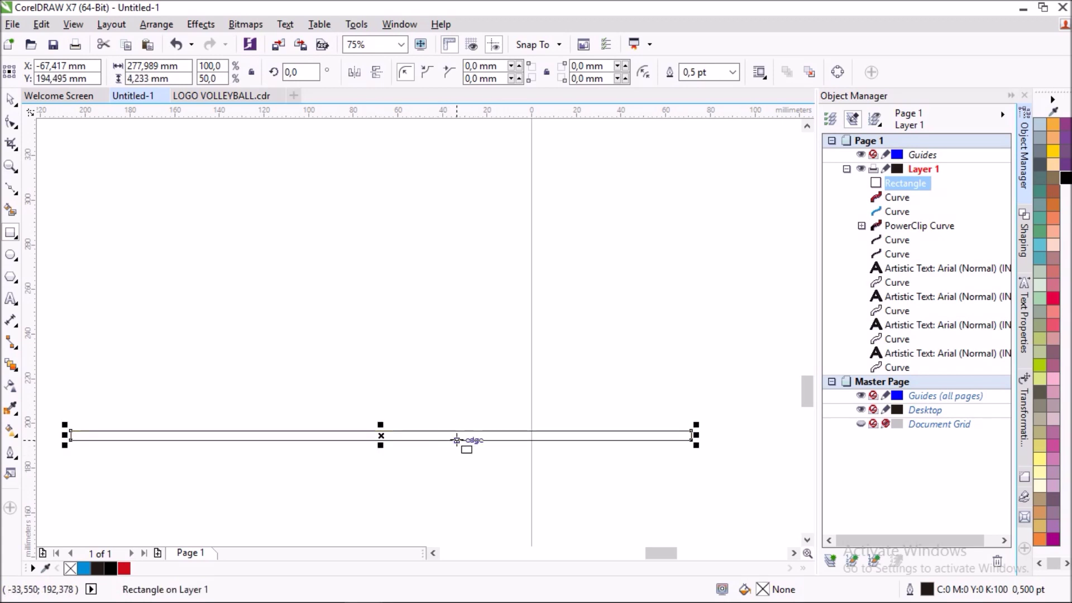
scroll(457, 440, down, 1)
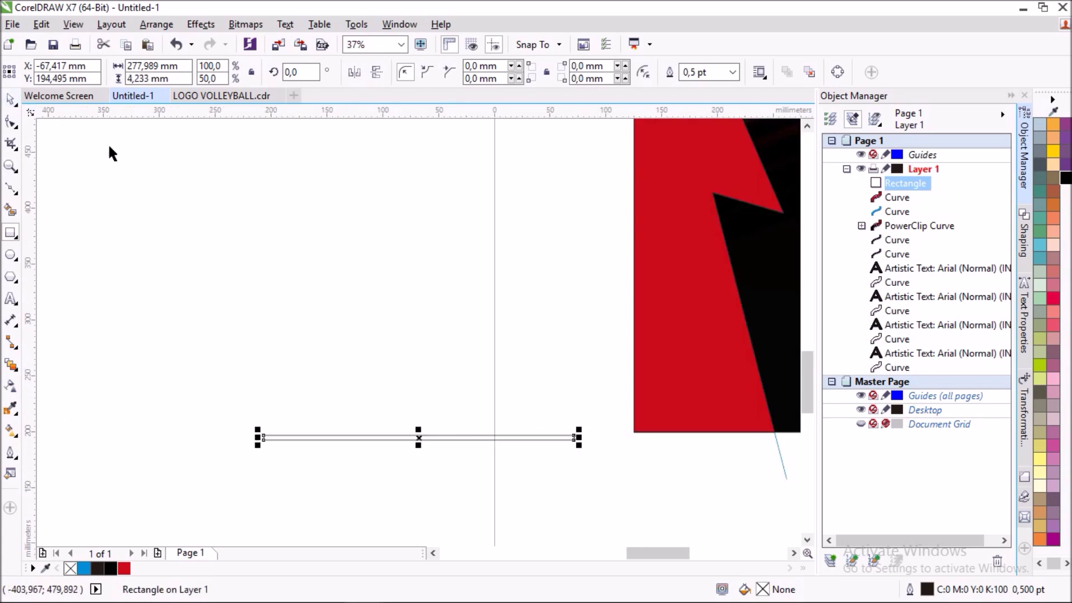
- Copy the strip up to armhole level, halve the copy's height, and select both strips
drag(418, 438, 407, 144)
scroll(462, 240, down, 2)
scroll(468, 266, down, 2)
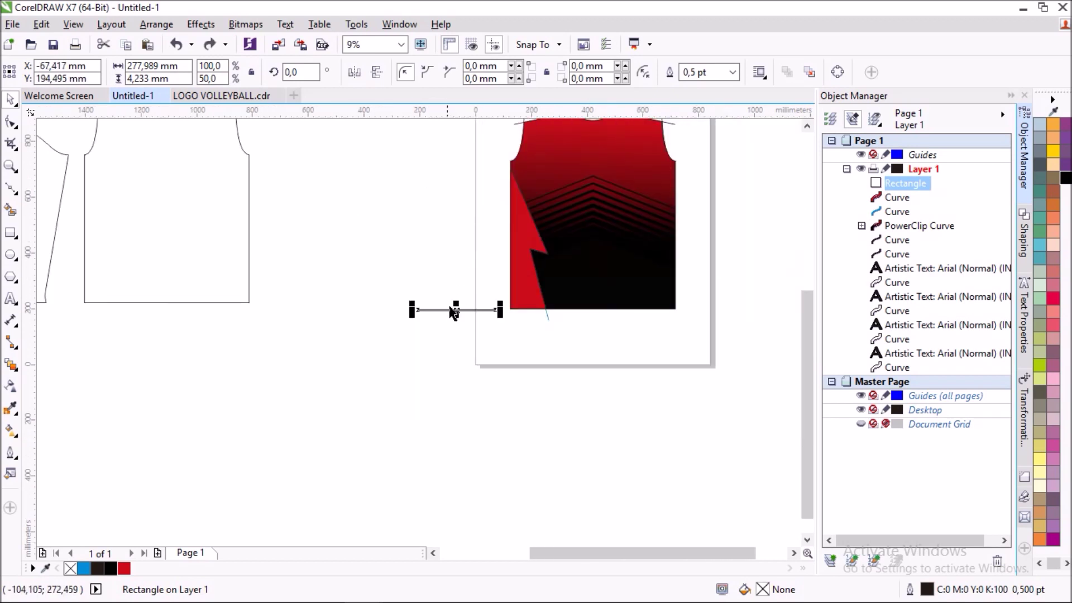
drag(455, 308, 445, 158)
scroll(450, 154, up, 2)
scroll(450, 154, up, 2)
scroll(448, 151, down, 2)
scroll(453, 148, up, 2)
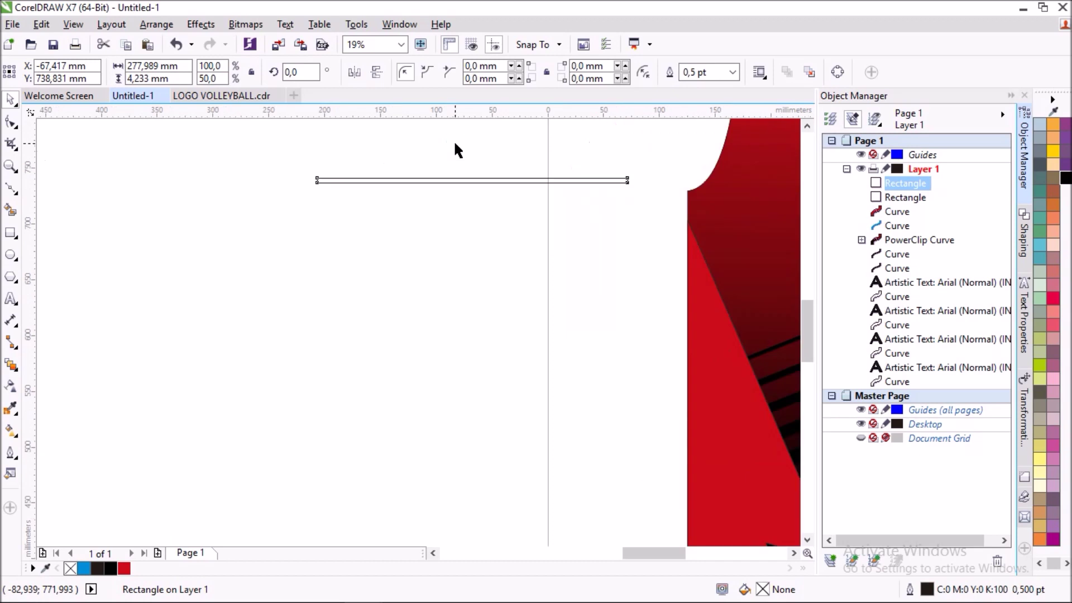
scroll(456, 150, up, 4)
scroll(497, 234, up, 2)
drag(496, 223, 496, 210)
scroll(513, 236, down, 4)
scroll(512, 234, down, 2)
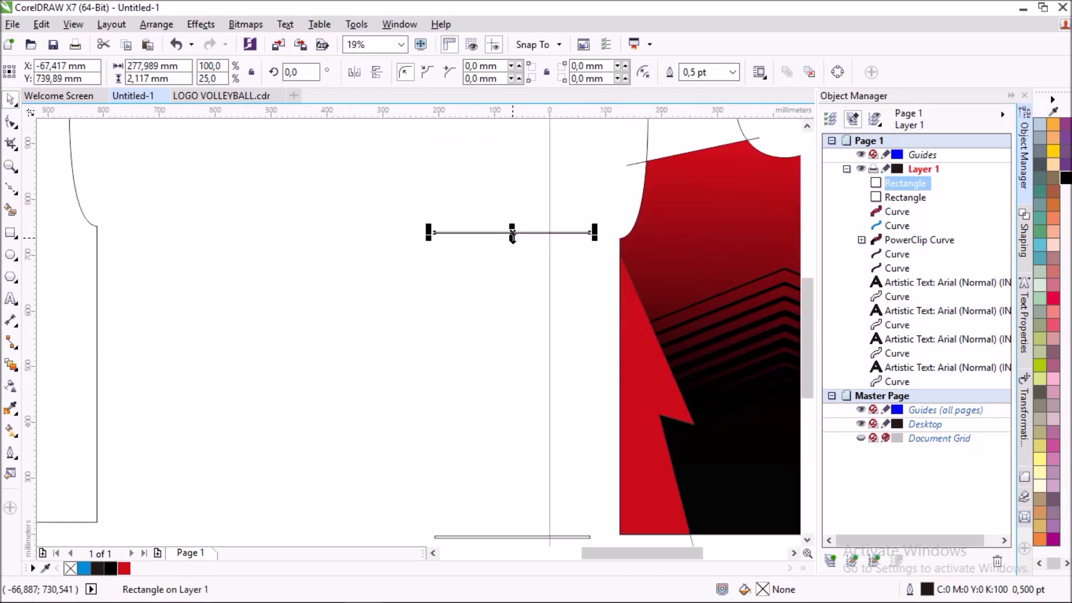
scroll(512, 235, down, 2)
drag(431, 191, 567, 417)
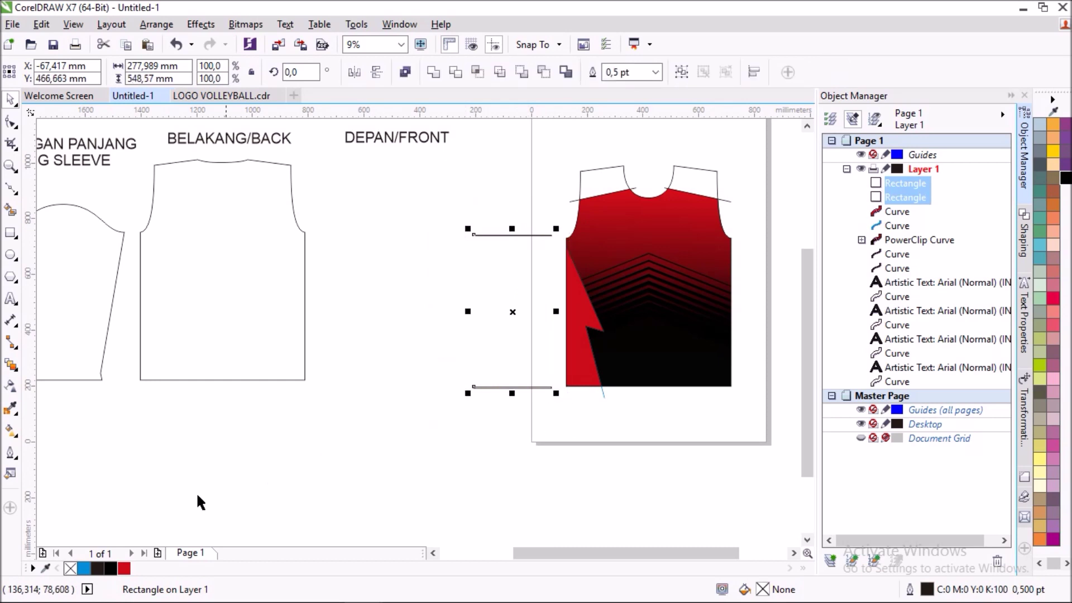
- Fill both strips black and remove their outlines
click(111, 568)
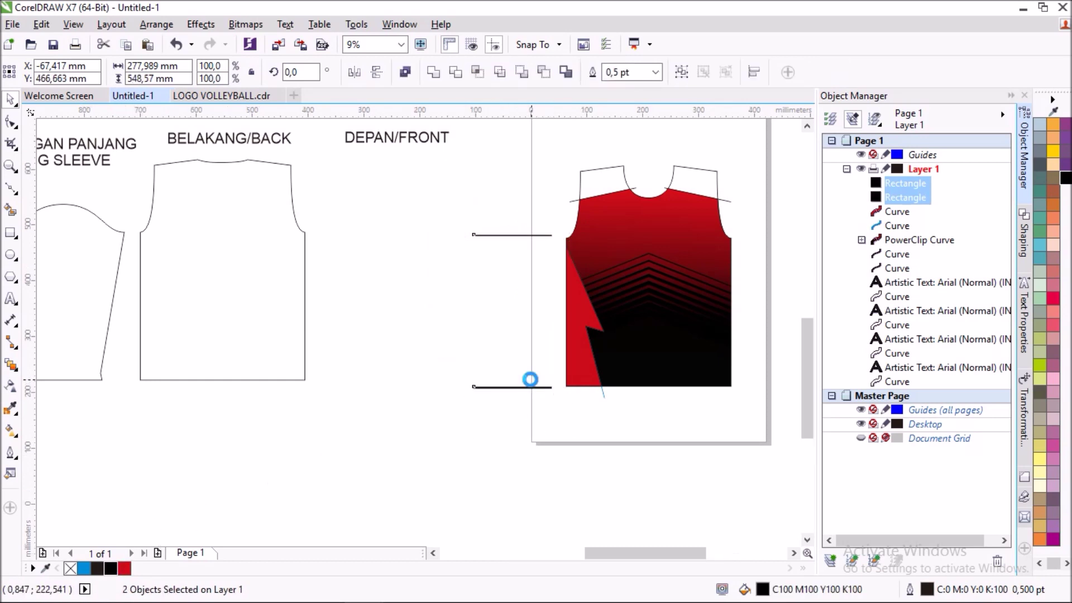
scroll(531, 380, up, 2)
right_click(72, 568)
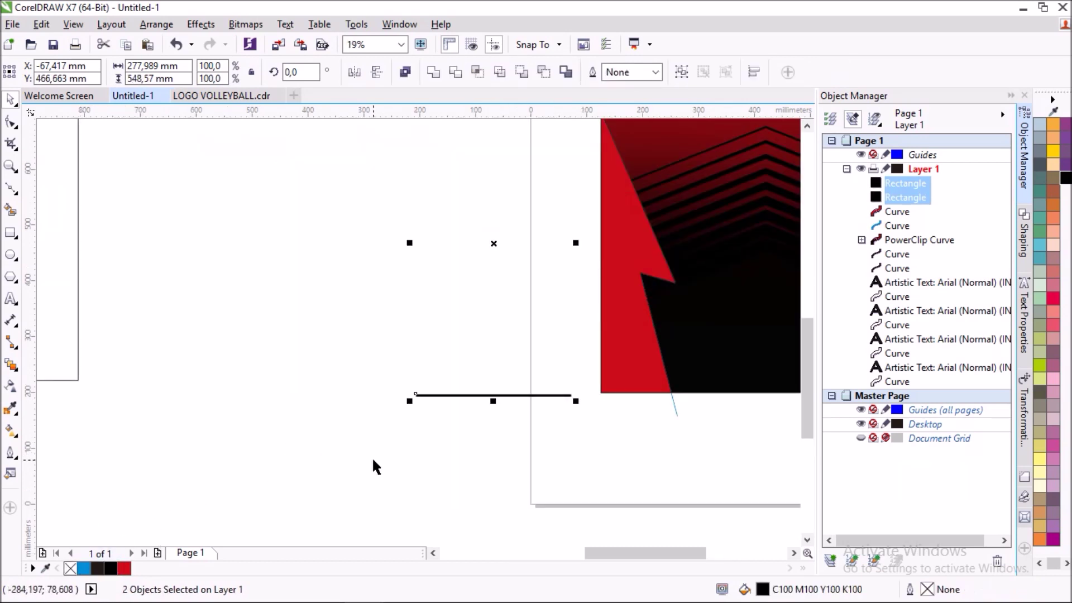
scroll(372, 464, down, 2)
click(438, 444)
scroll(437, 441, up, 3)
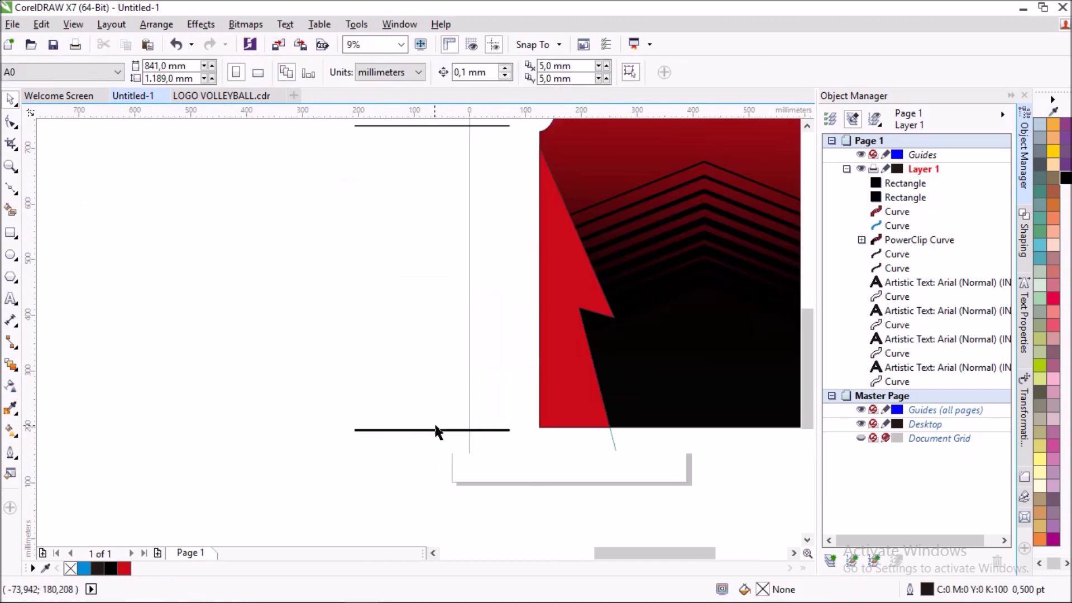
scroll(439, 439, up, 3)
- Thicken the lower black bar to about 8 mm
click(441, 442)
drag(422, 432, 427, 423)
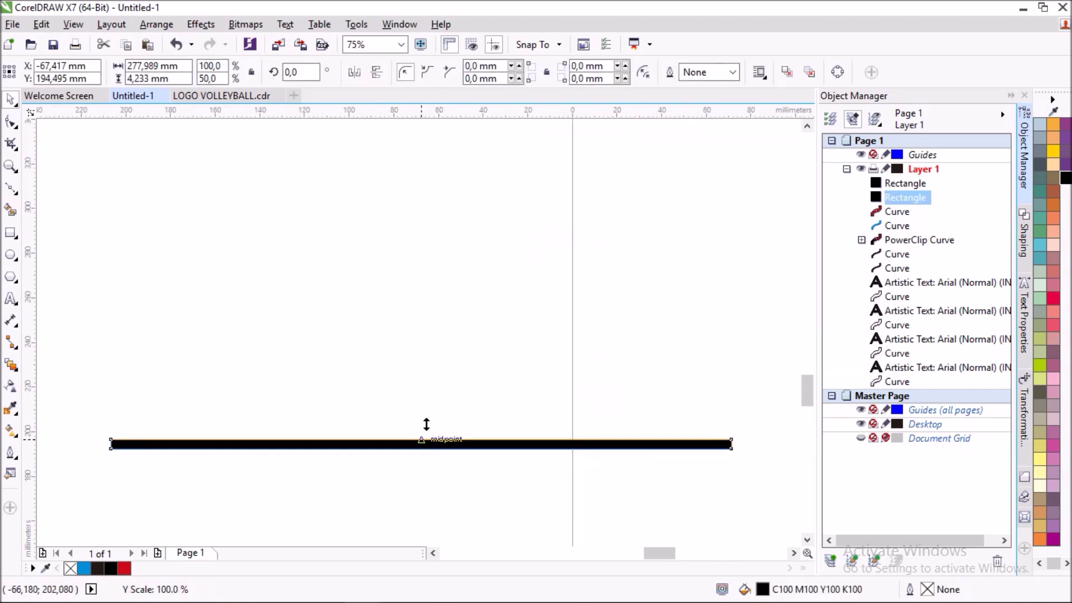
drag(428, 423, 433, 432)
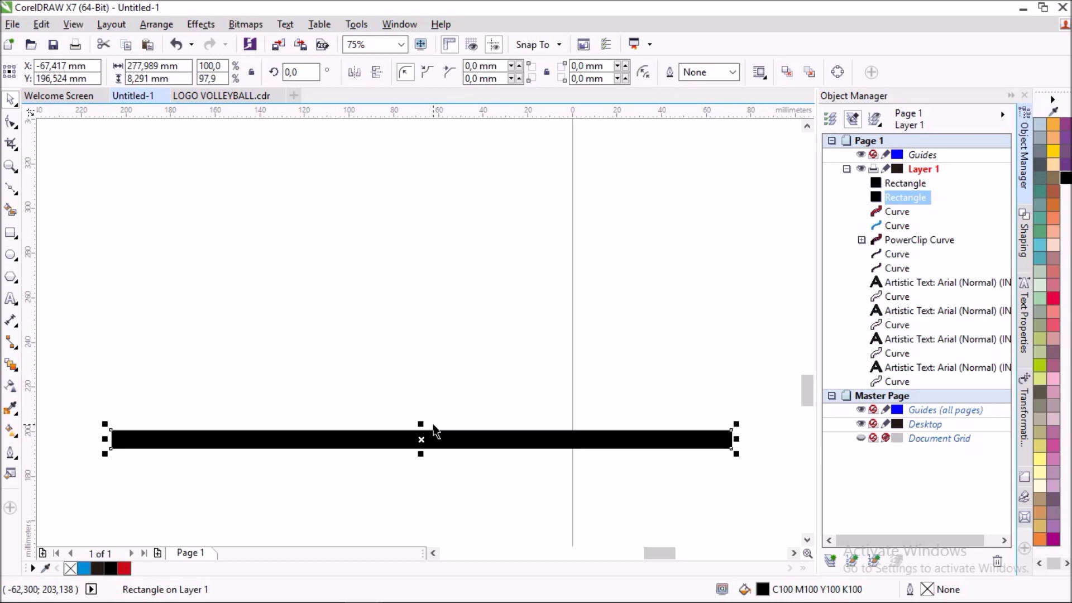
scroll(434, 431, down, 3)
scroll(433, 431, down, 2)
click(434, 370)
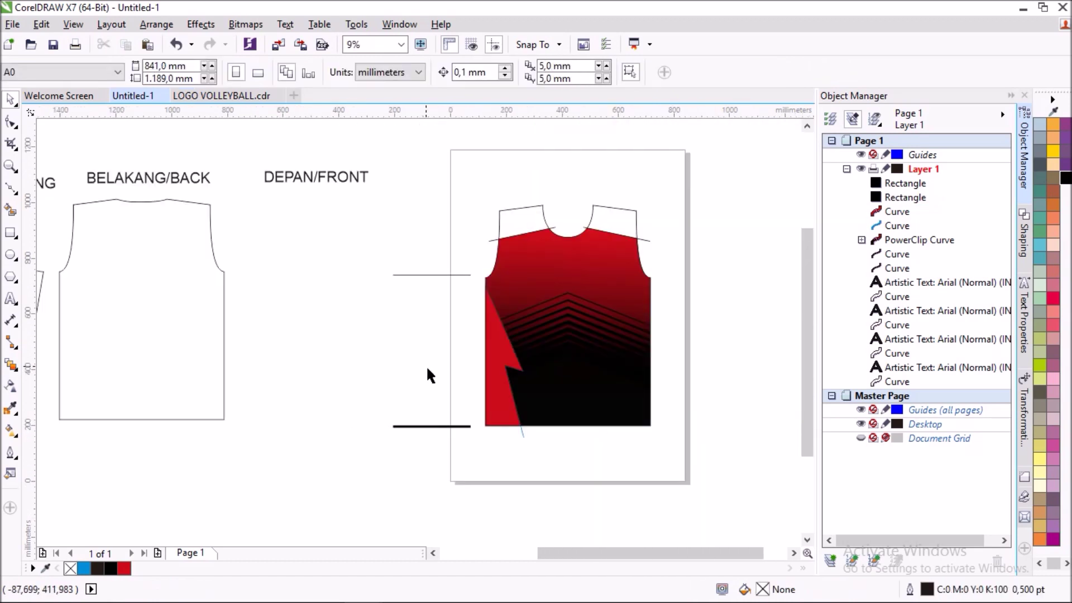
click(16, 366)
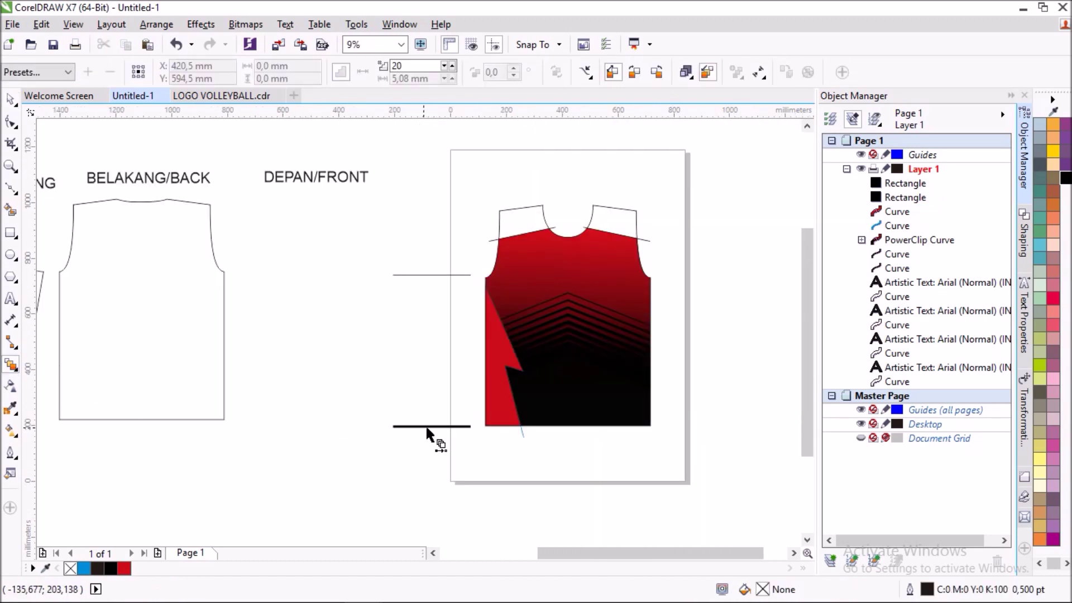
- Blend the lower black bar up into the top bar with 40 steps
drag(431, 426, 431, 274)
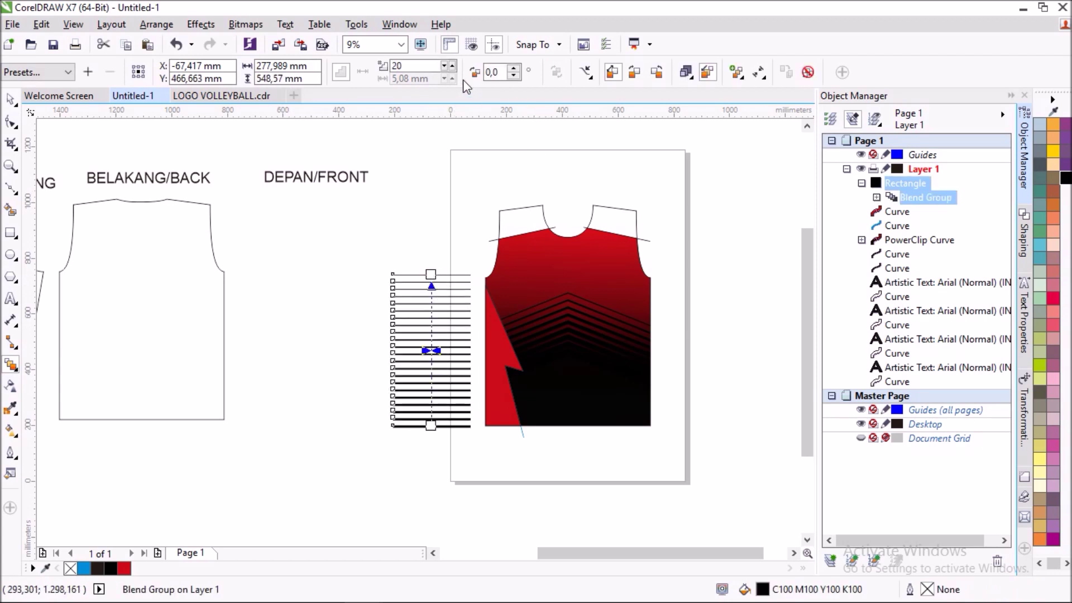
click(452, 67)
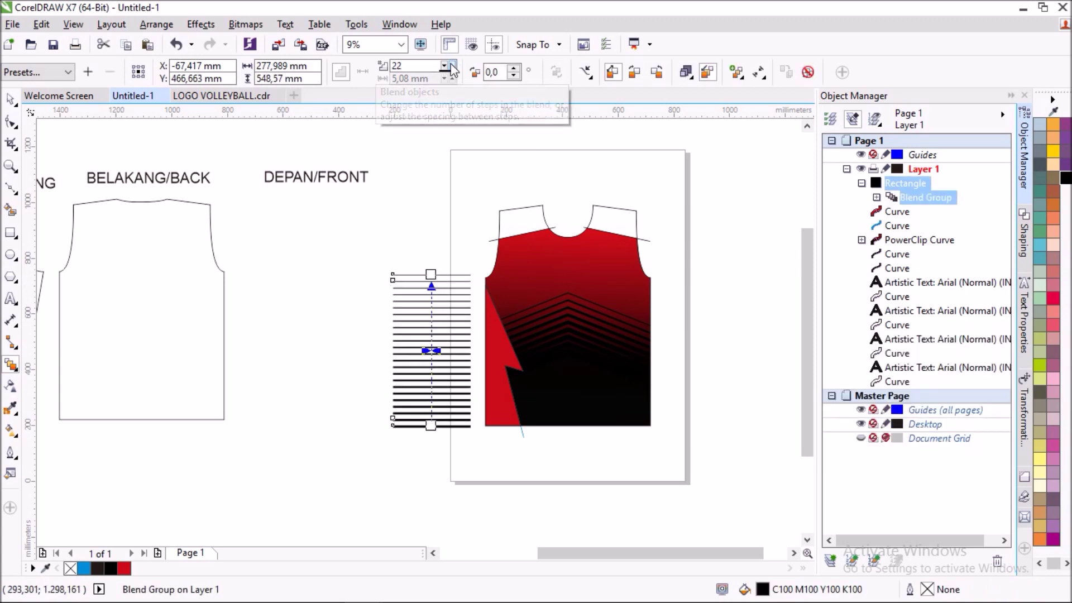
click(452, 66)
click(452, 66)
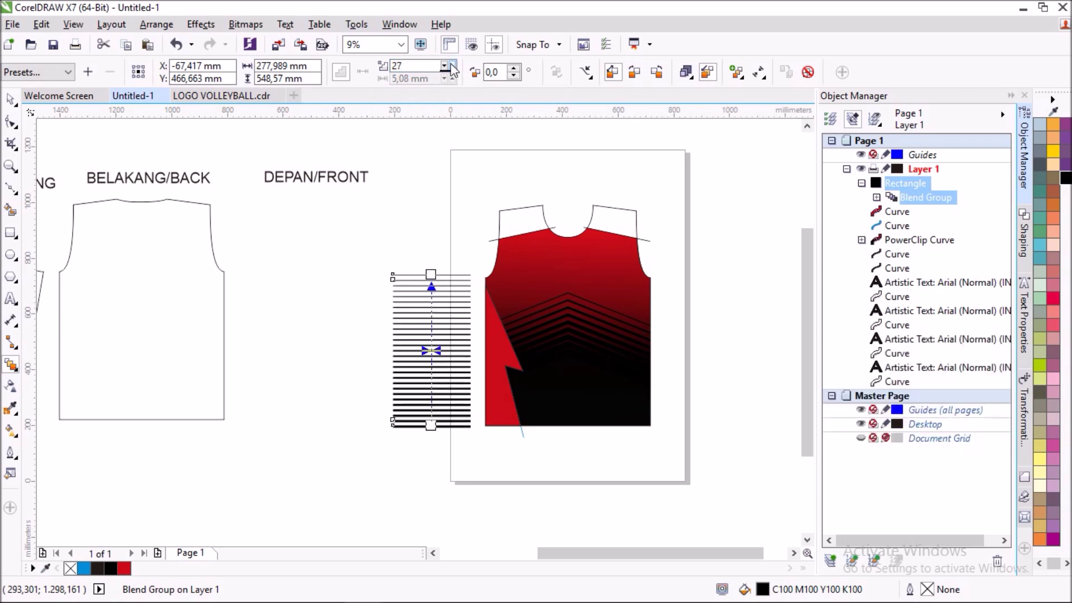
click(451, 66)
click(451, 66)
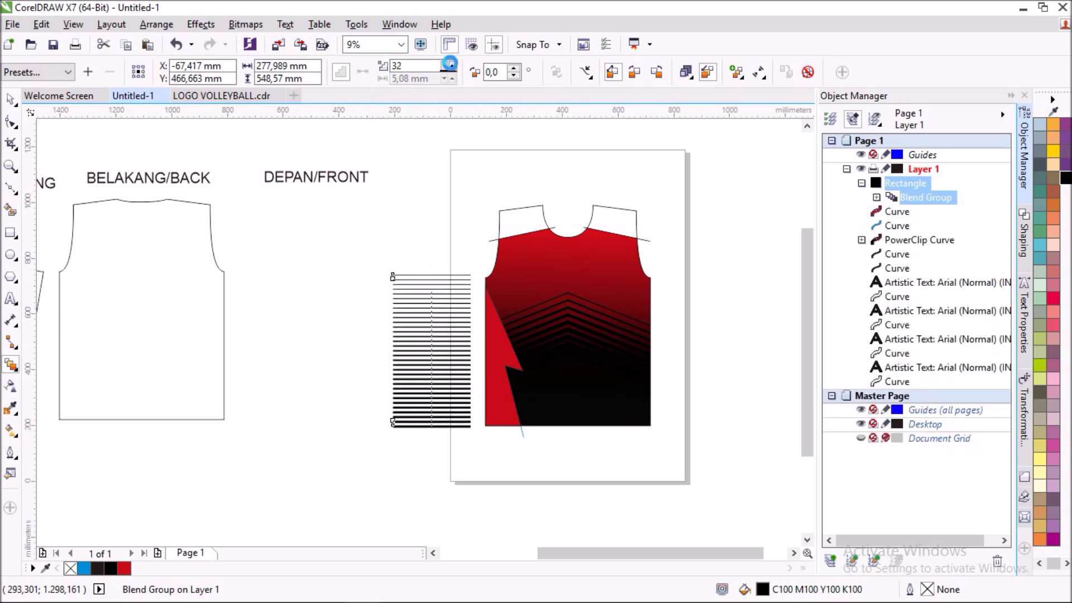
click(451, 65)
click(452, 65)
click(451, 66)
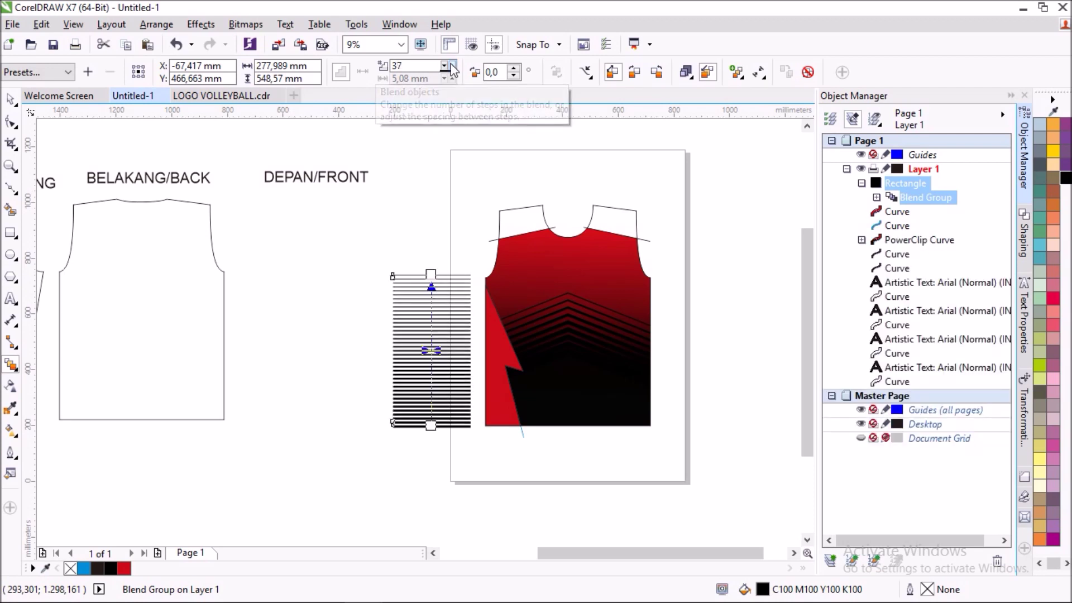
click(452, 65)
click(451, 66)
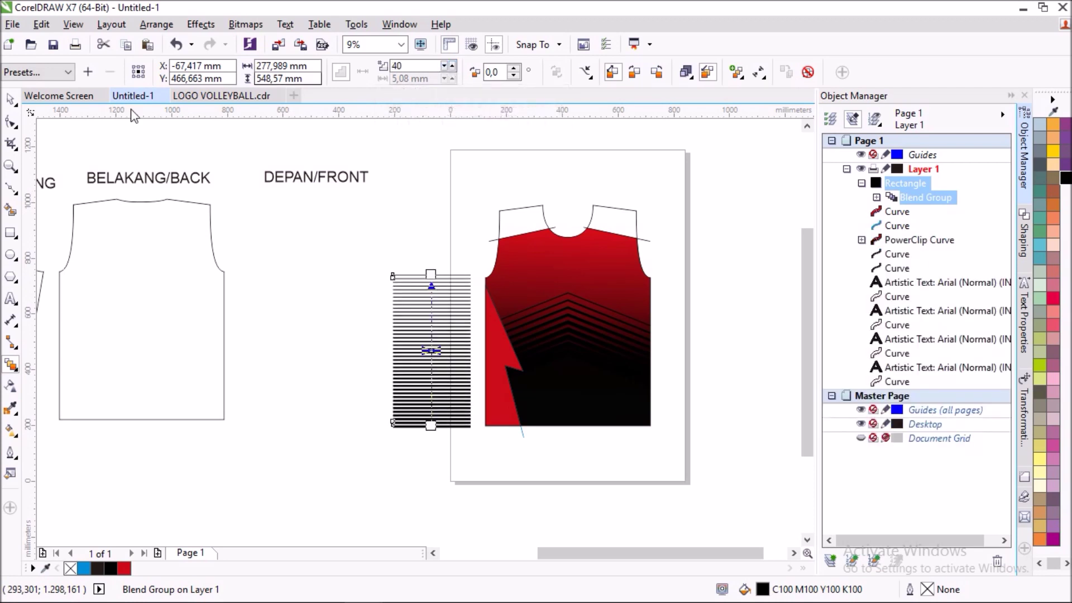
click(12, 101)
scroll(401, 323, up, 1)
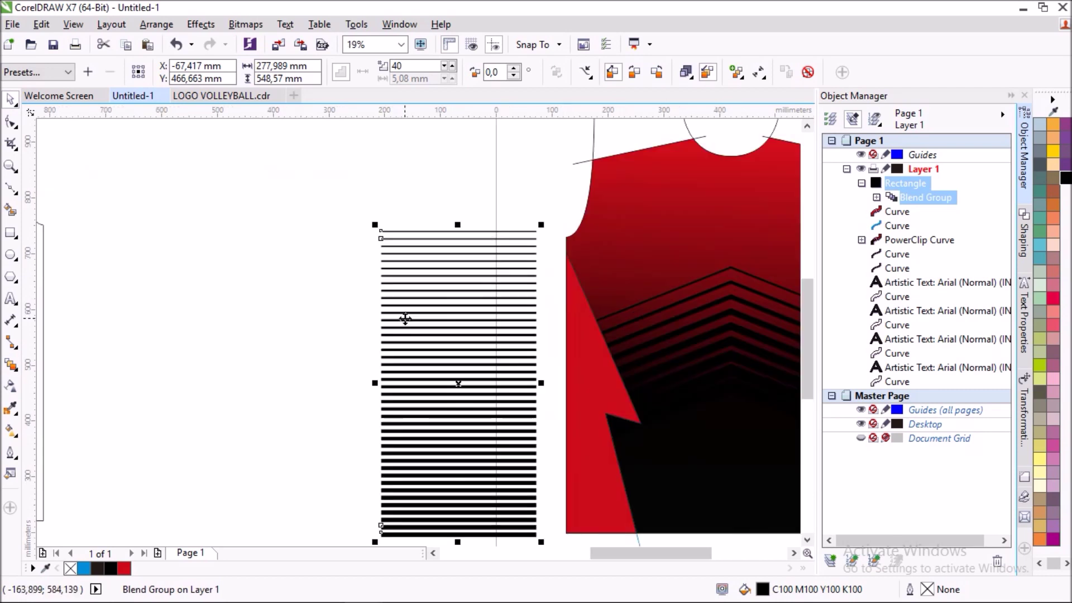
scroll(412, 281, down, 1)
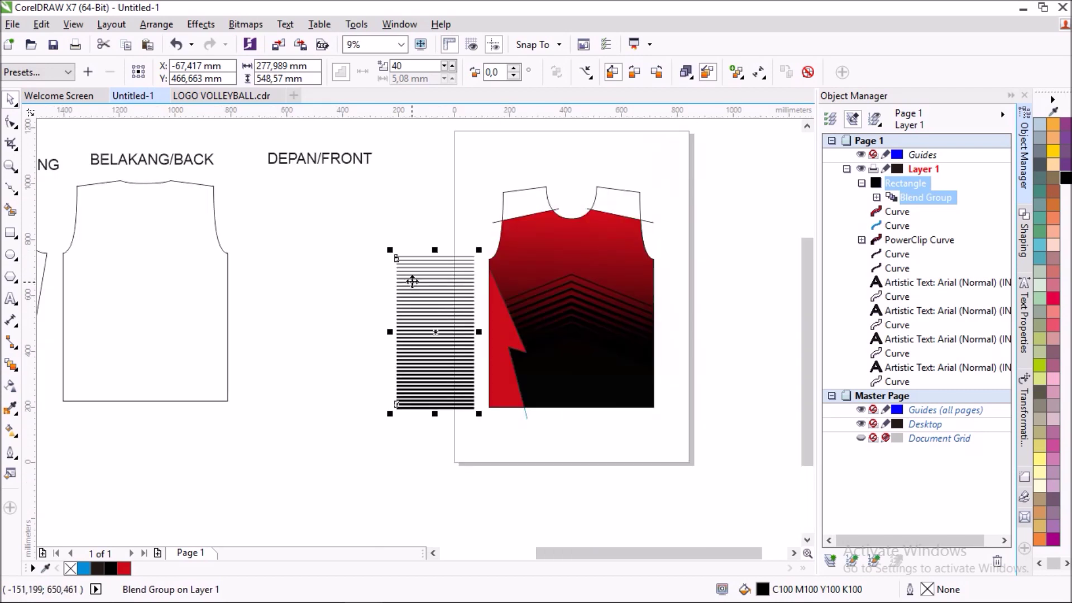
- Break the stripe blend apart with Ctrl+K and combine both bars and the stripes into one curve
key(ctrl+k)
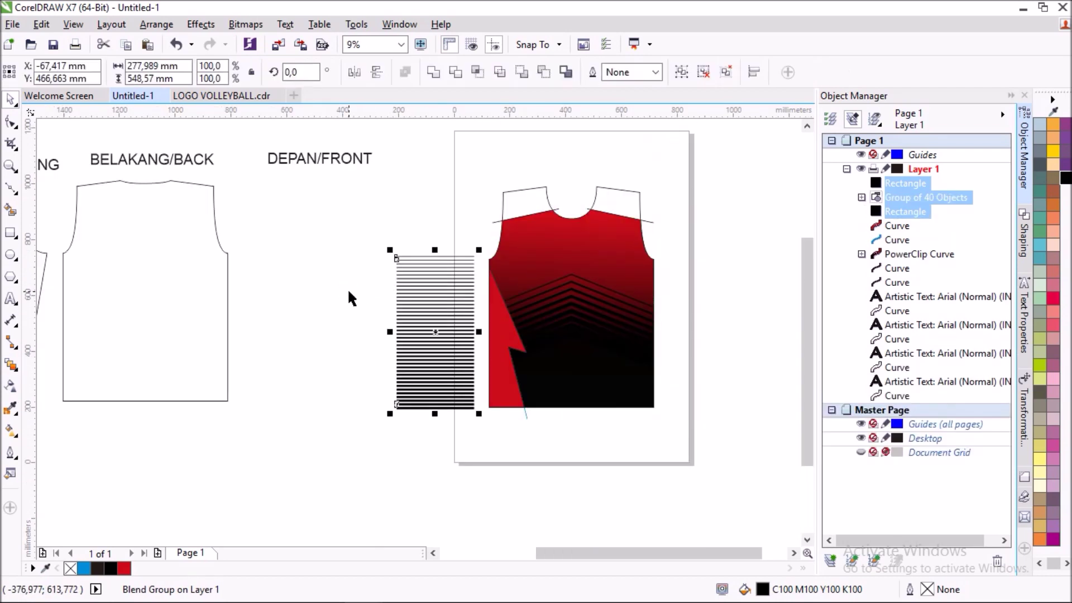
click(437, 336)
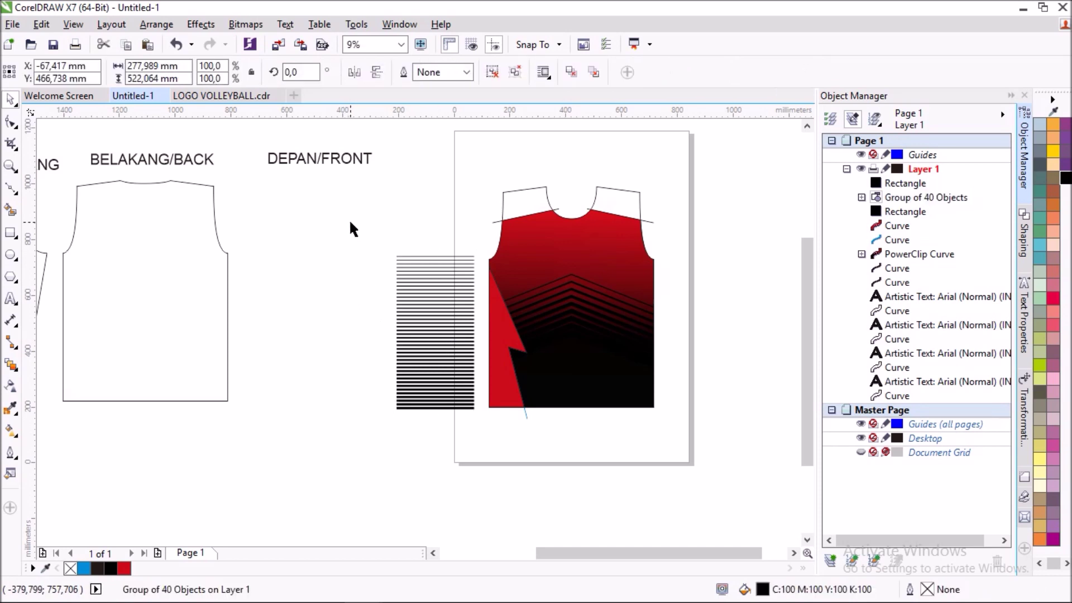
drag(349, 219, 490, 447)
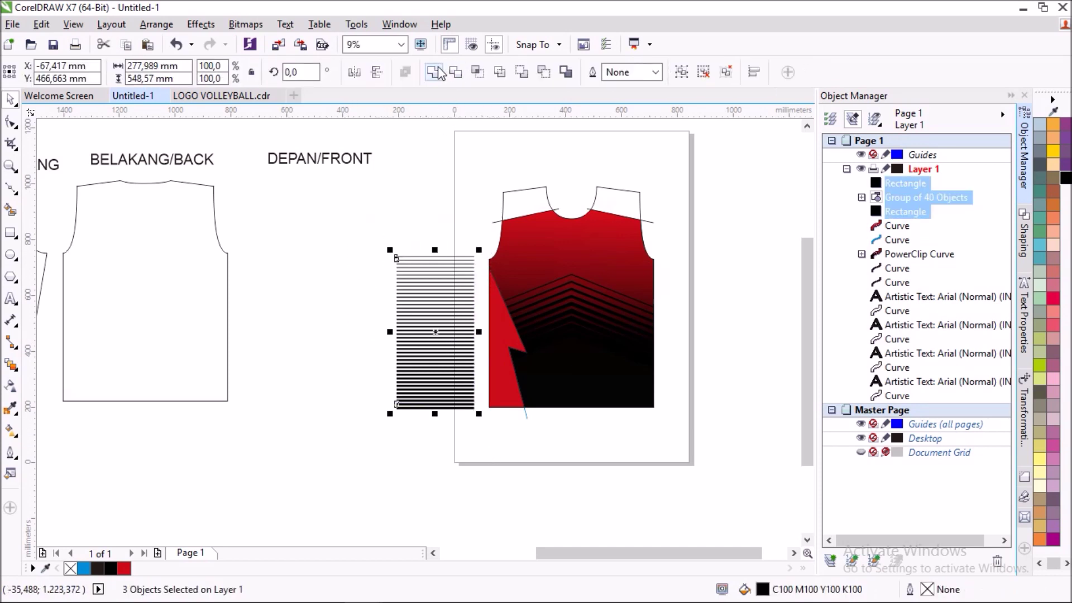
click(439, 69)
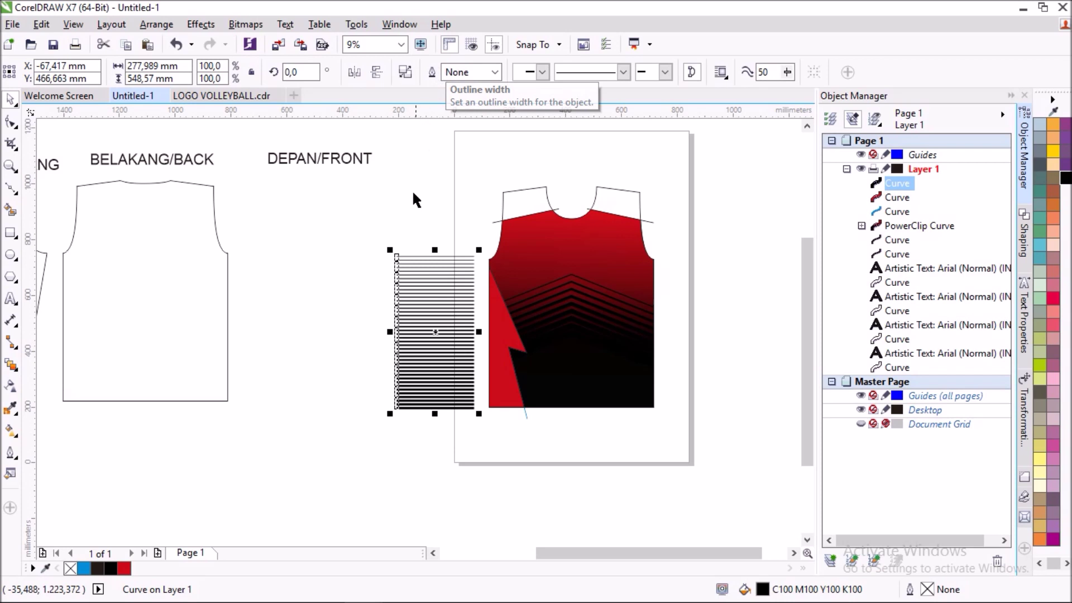
click(10, 387)
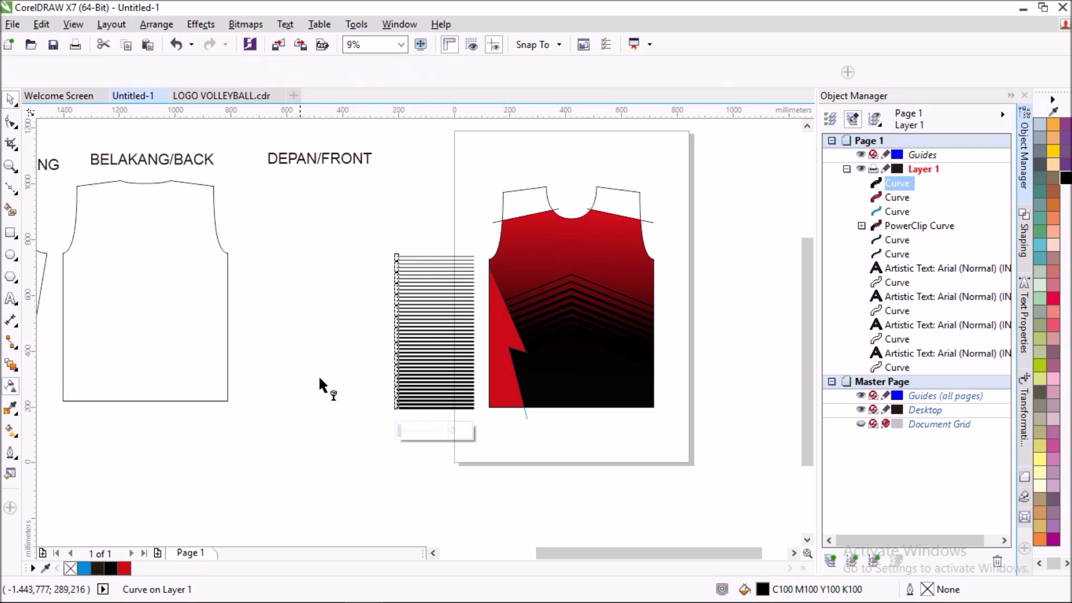
scroll(447, 291, up, 2)
- Apply a linear transparency fading the stripes toward the top, starting the fade lower down
drag(437, 367, 435, 210)
drag(436, 367, 436, 397)
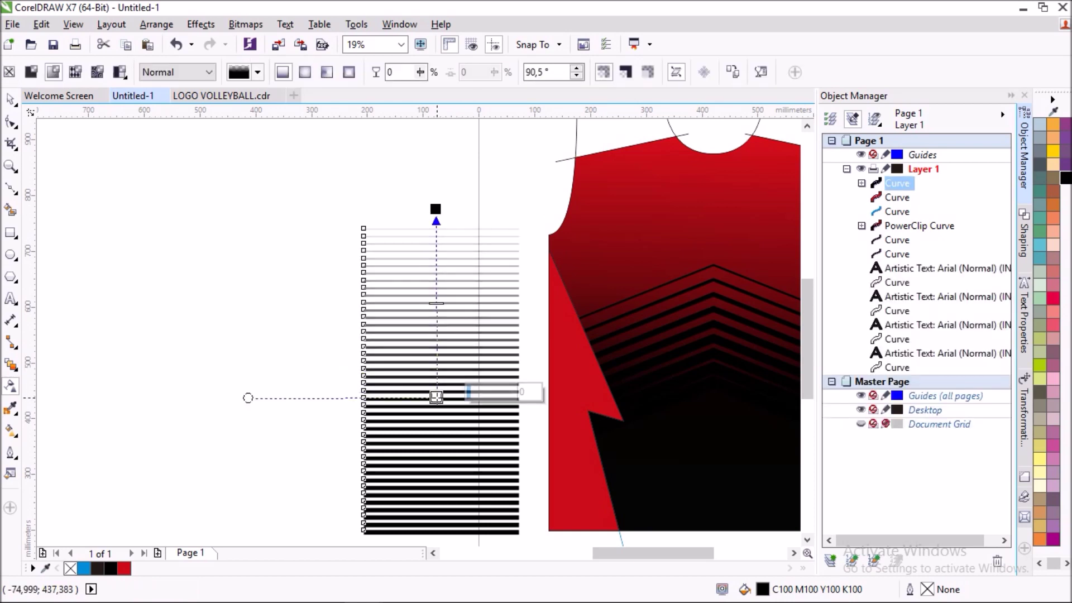
key(space)
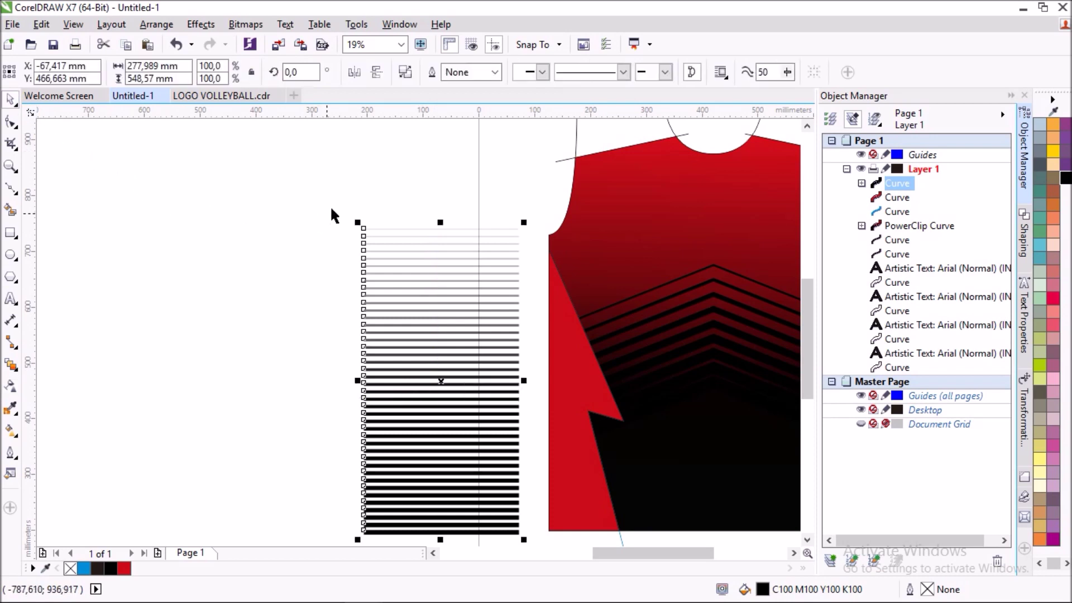
scroll(339, 197, down, 2)
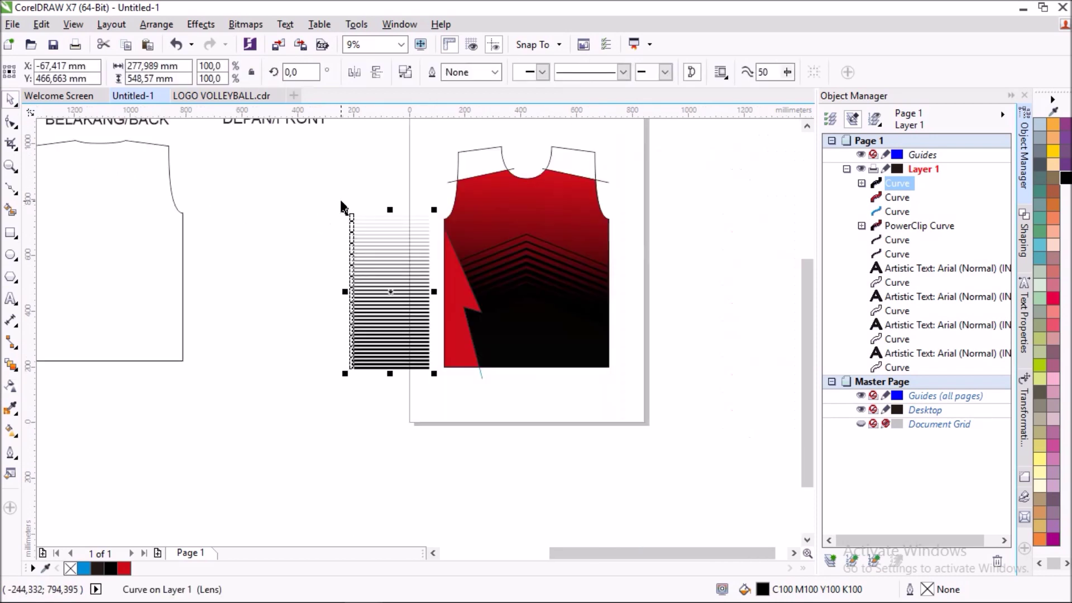
right_click(407, 313)
- PowerClip the fading black stripes inside the red zigzag side panel
click(474, 203)
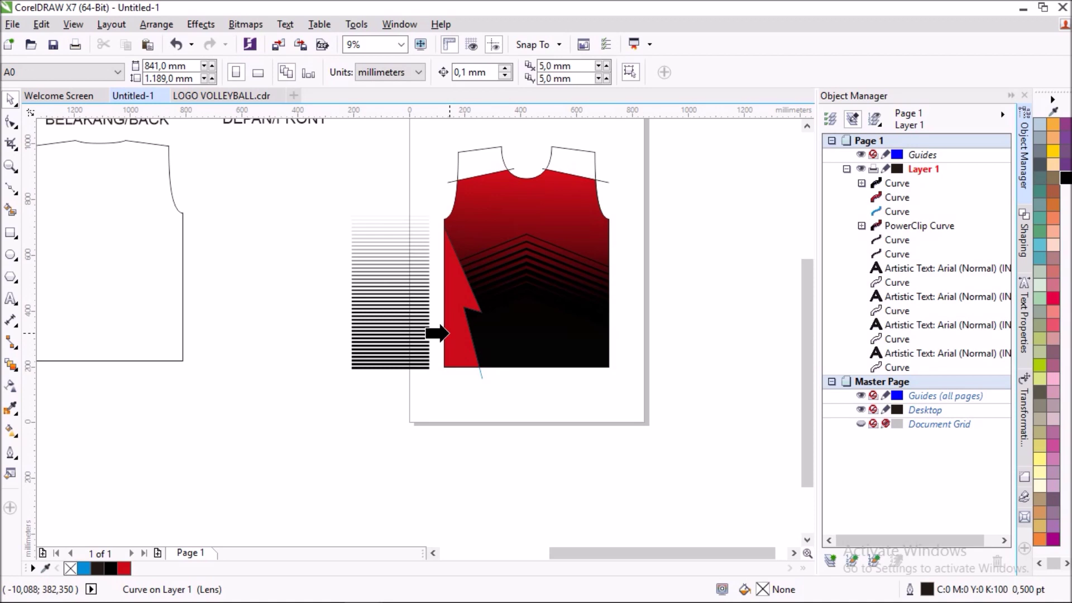
click(449, 334)
scroll(453, 272, up, 1)
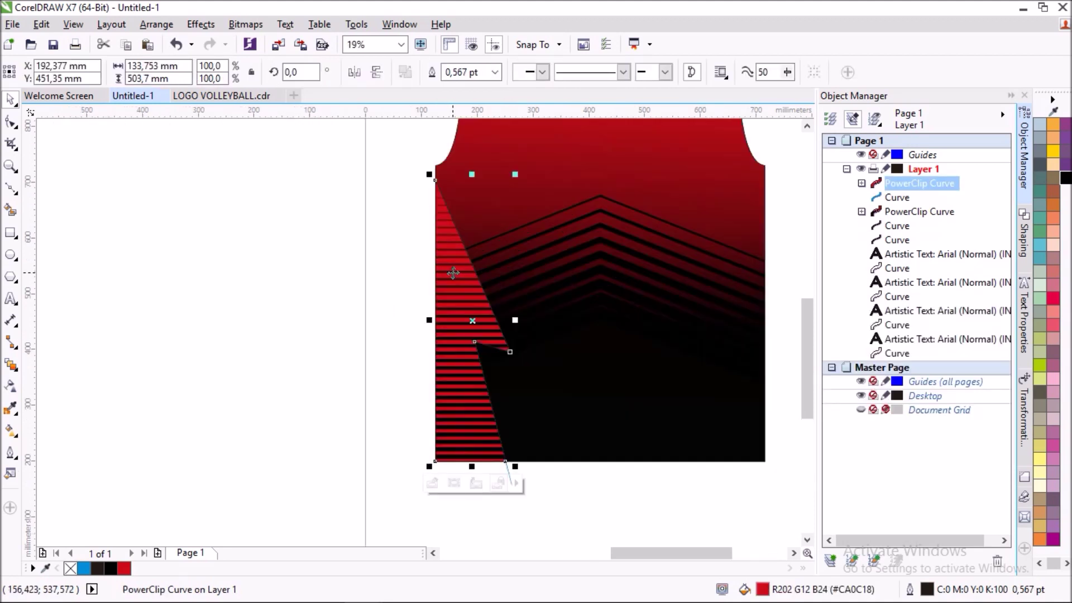
scroll(454, 271, up, 1)
scroll(422, 264, down, 2)
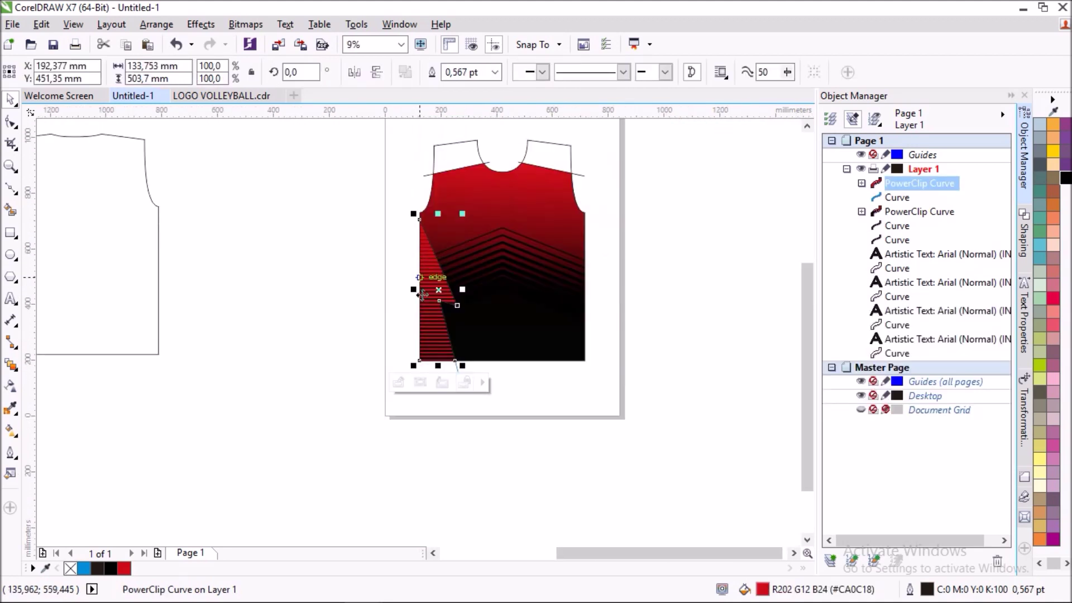
- Edit the PowerClip contents to shift the stripes lower, covering the panel, then reselect the panel
click(406, 382)
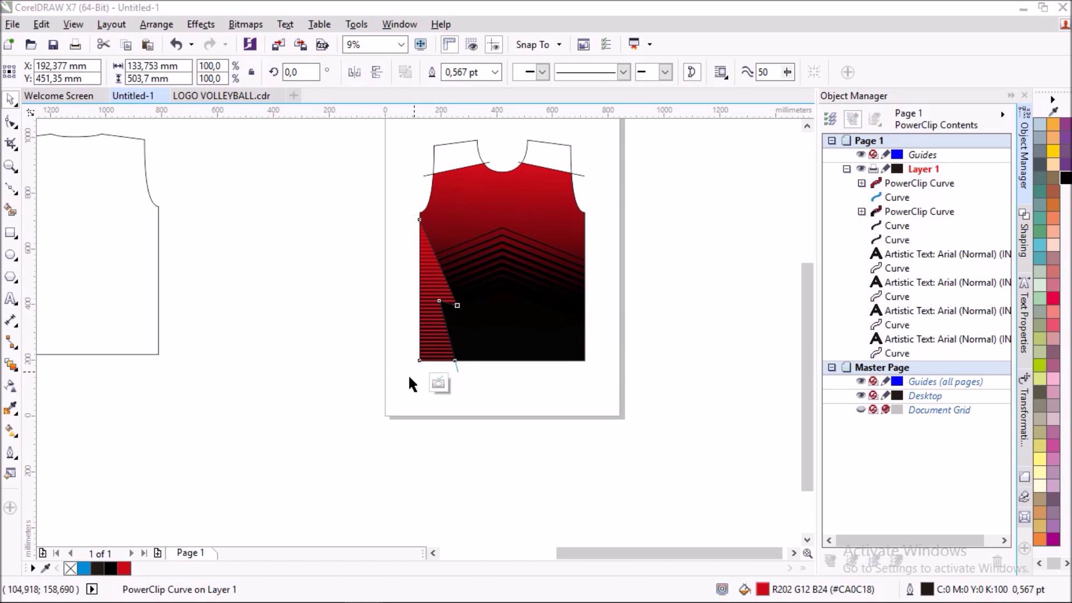
scroll(434, 324, up, 1)
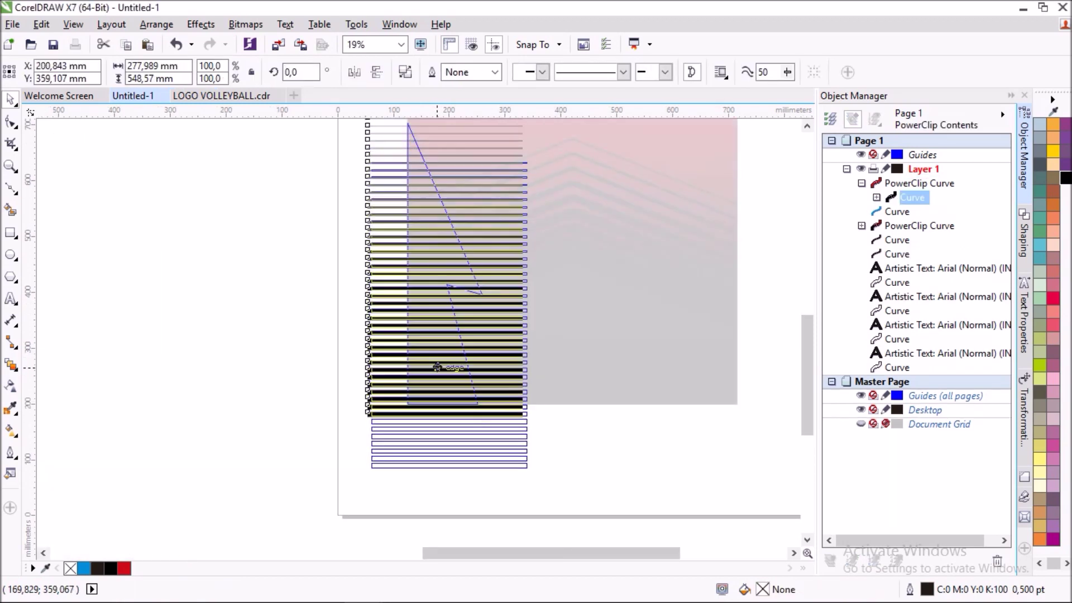
drag(435, 342, 435, 352)
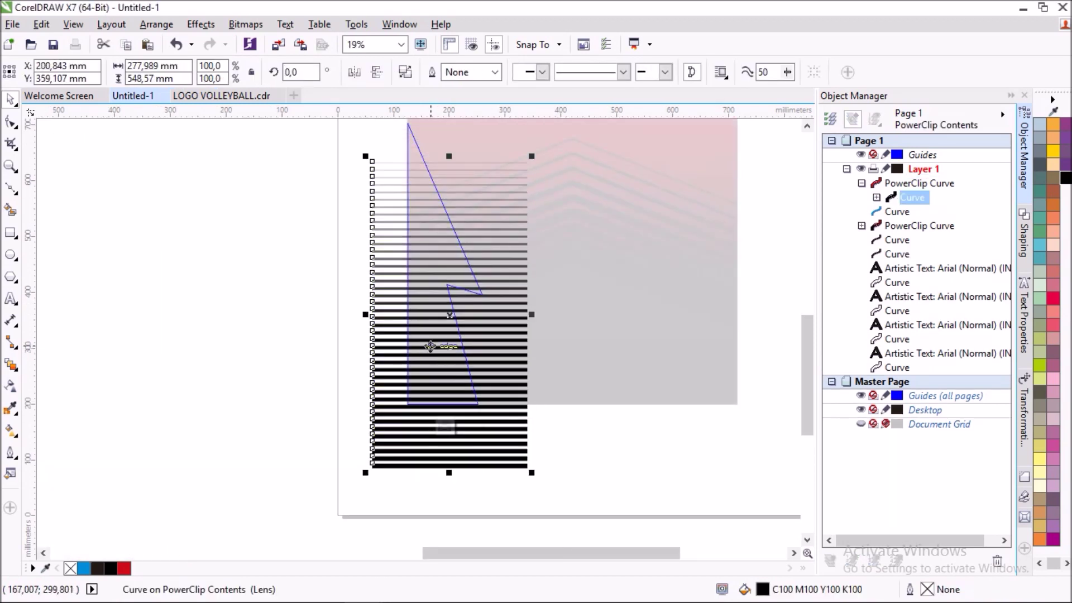
click(445, 428)
click(328, 325)
scroll(328, 325, down, 1)
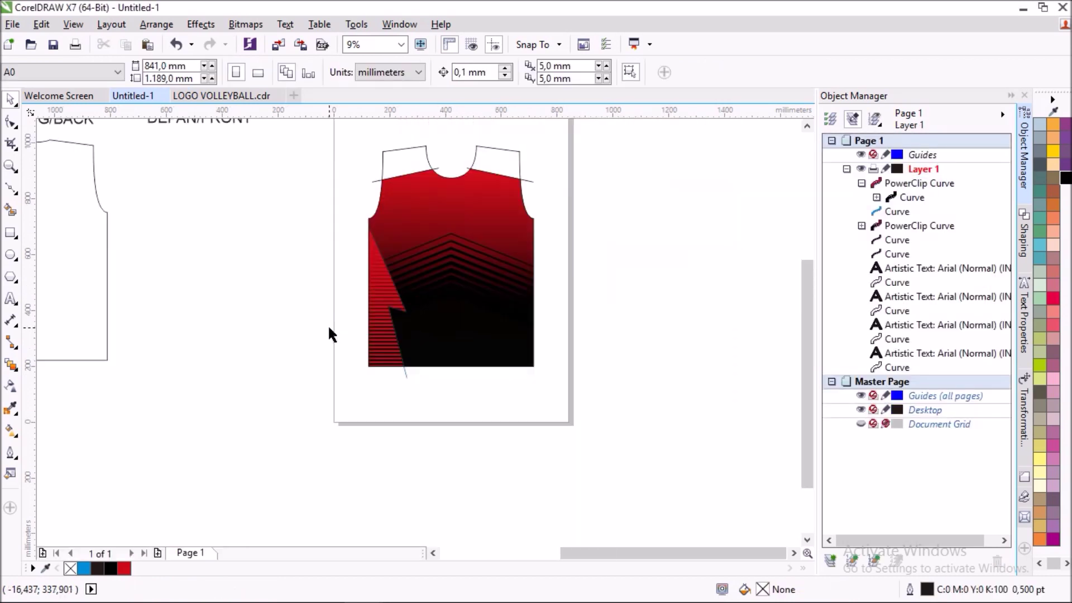
scroll(377, 301, up, 1)
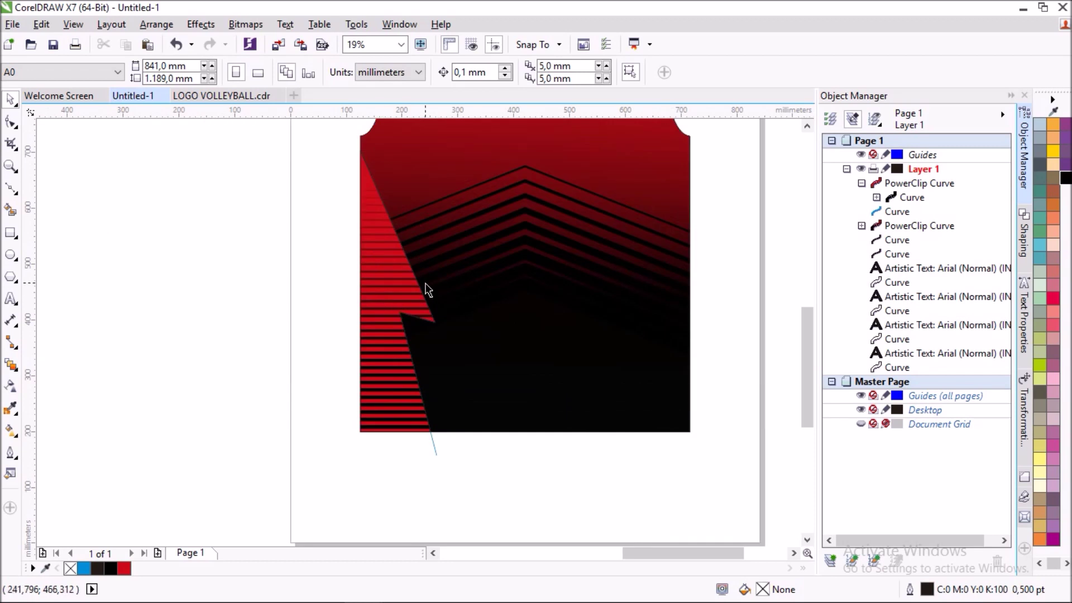
scroll(428, 289, up, 1)
scroll(428, 290, down, 1)
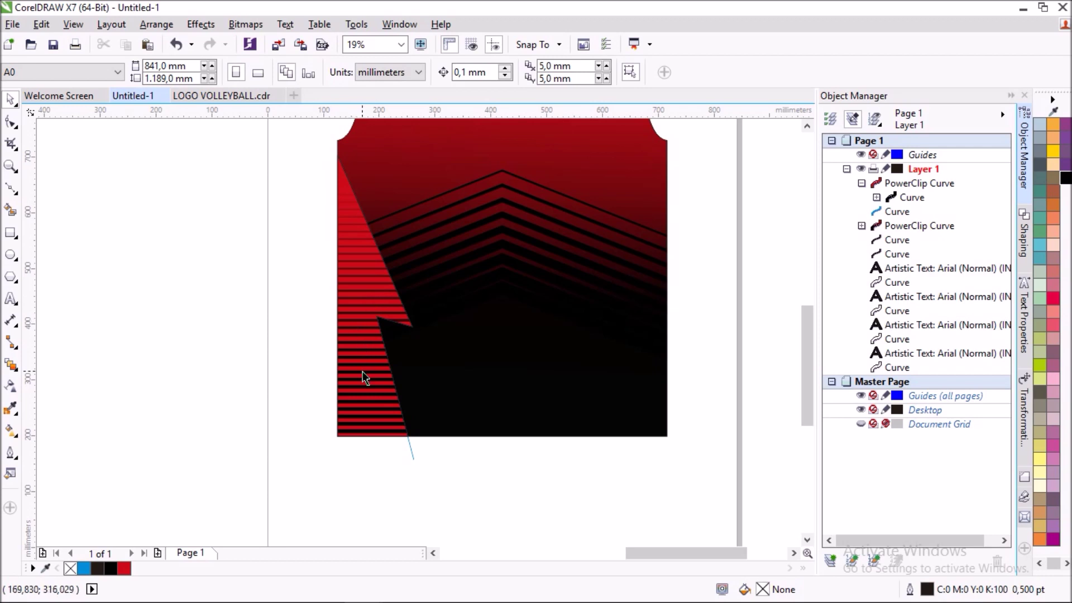
scroll(363, 374, up, 1)
scroll(367, 351, down, 1)
click(363, 317)
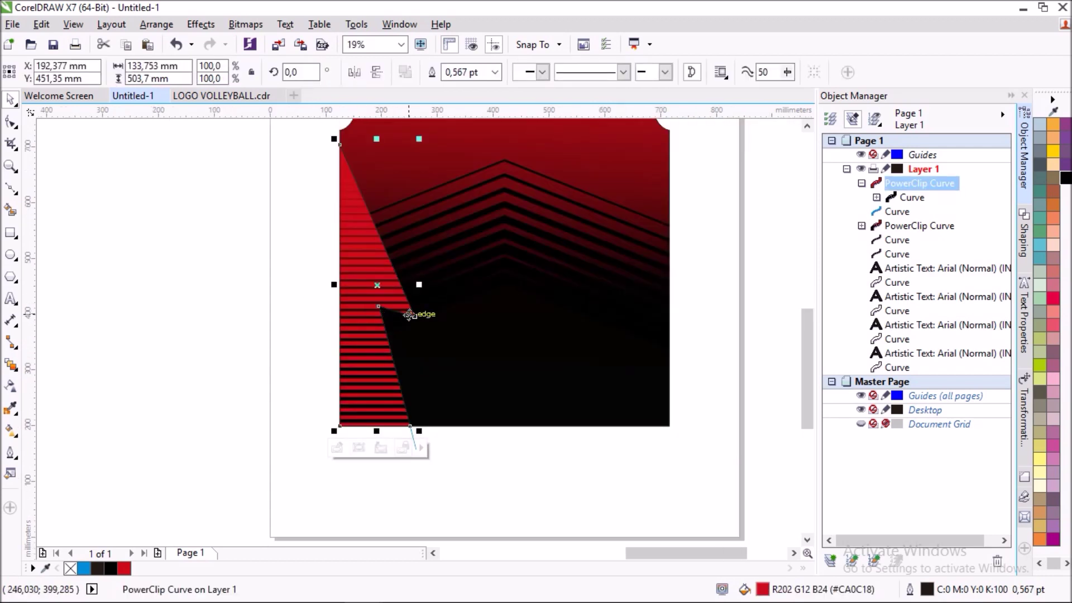
- Fill the striped panel with a vertical red-to-black (#000000) fountain fill
key(F11)
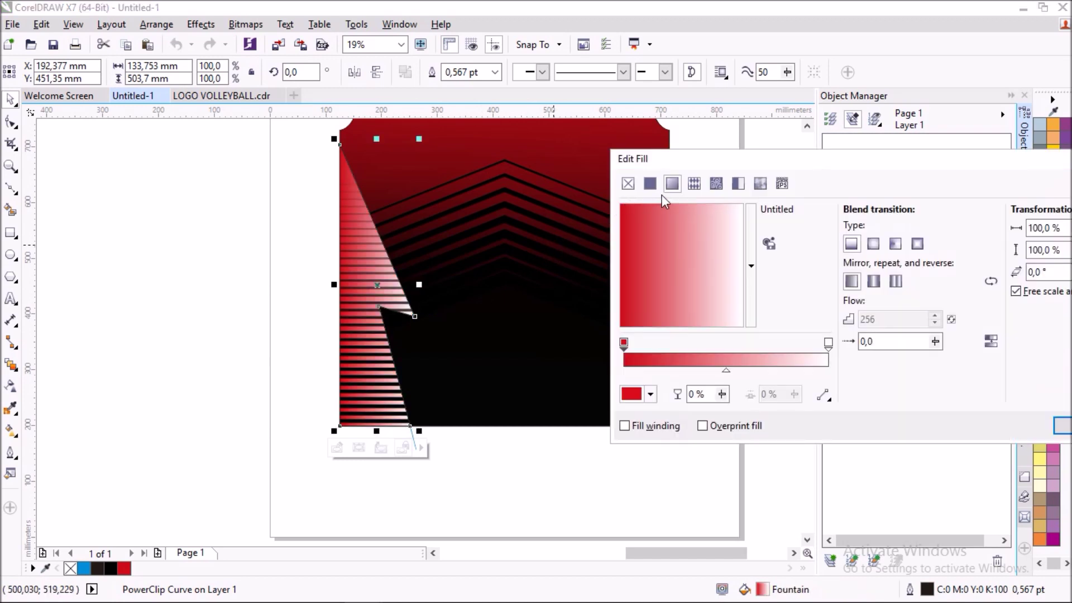
drag(735, 247, 686, 331)
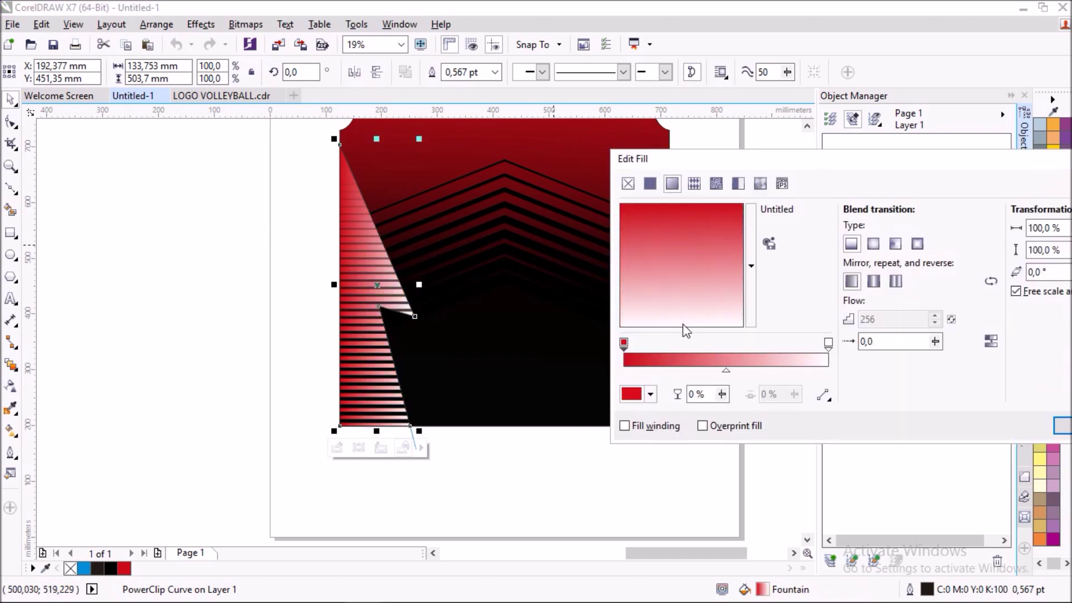
click(829, 343)
click(640, 395)
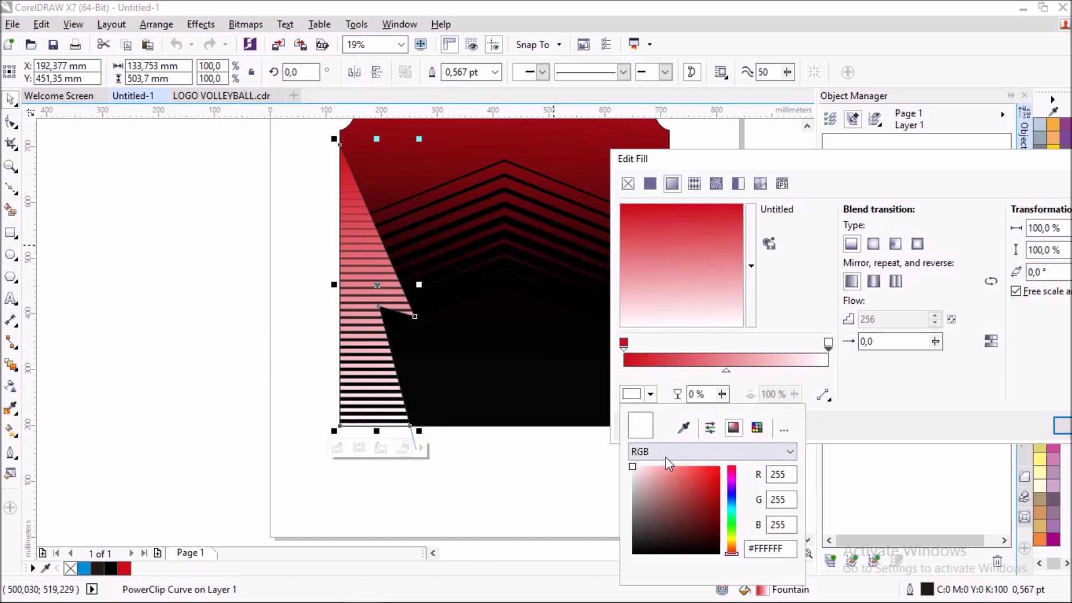
drag(634, 471, 632, 531)
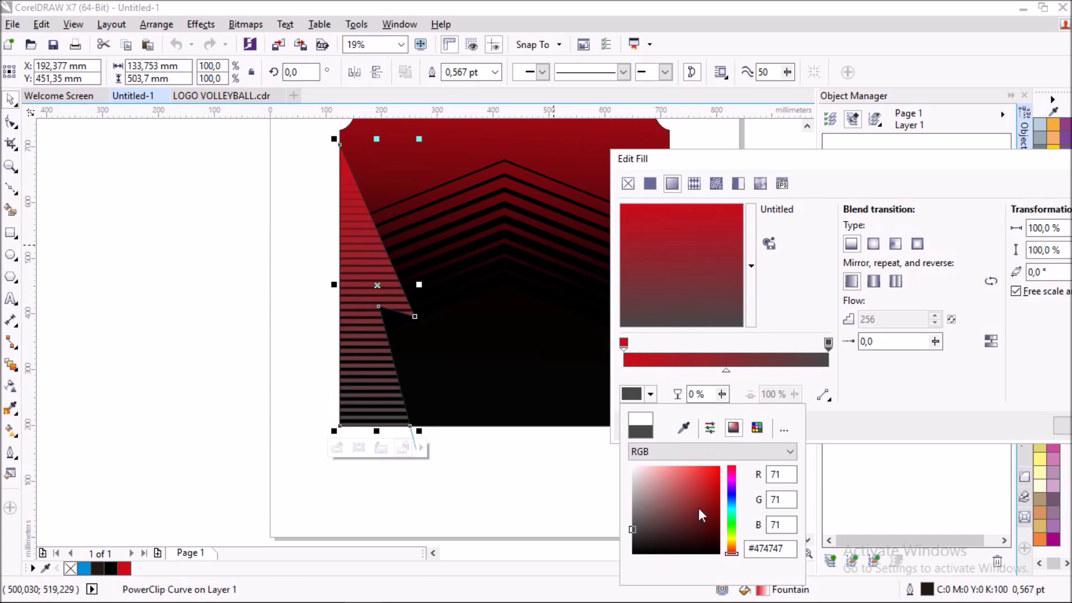
drag(658, 539, 629, 558)
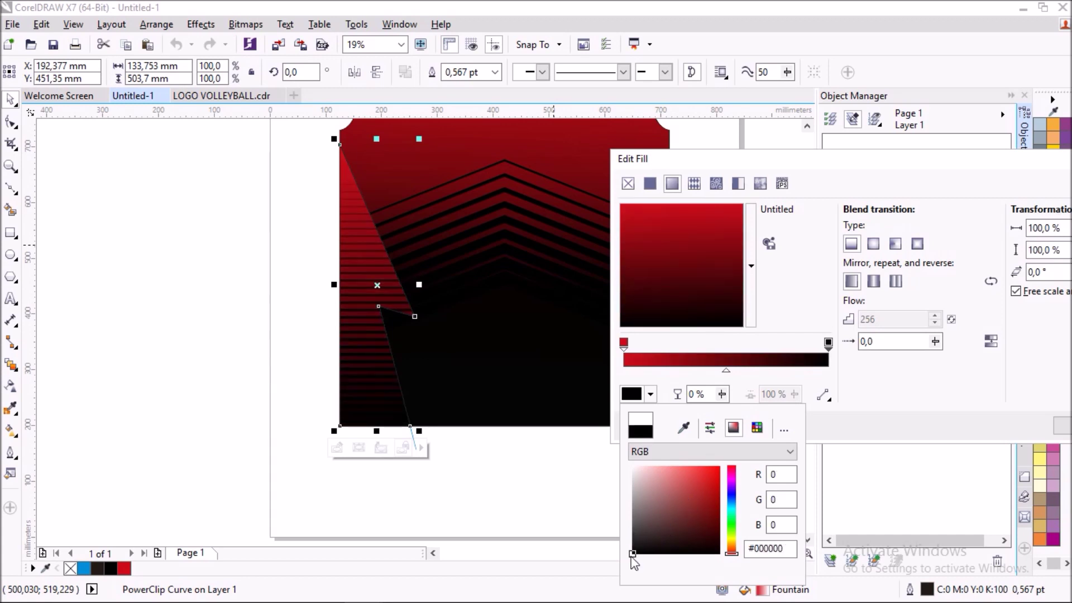
click(847, 179)
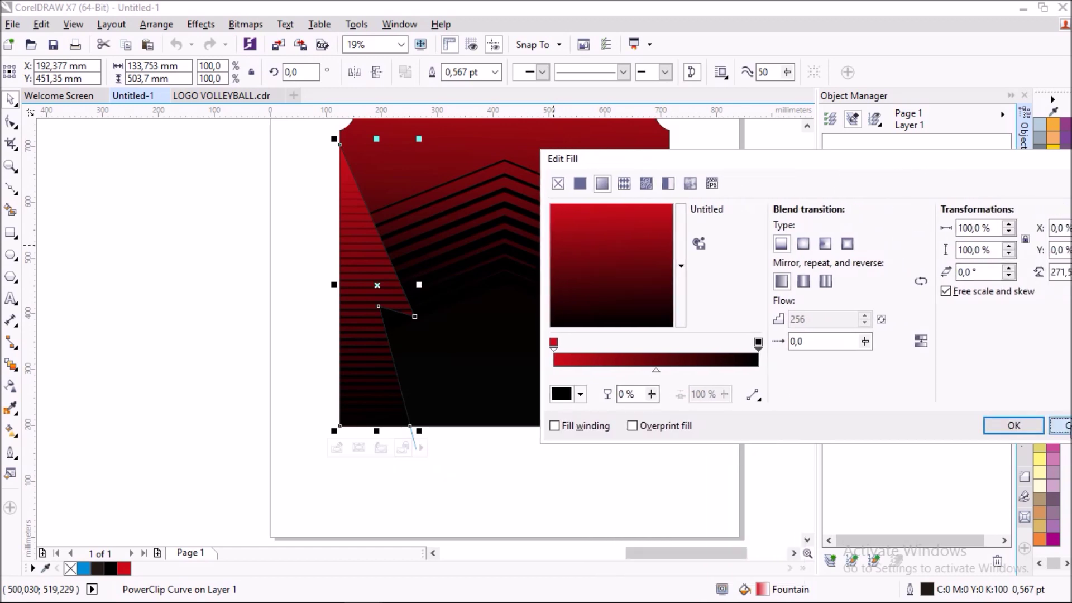
key(Return)
scroll(382, 246, up, 2)
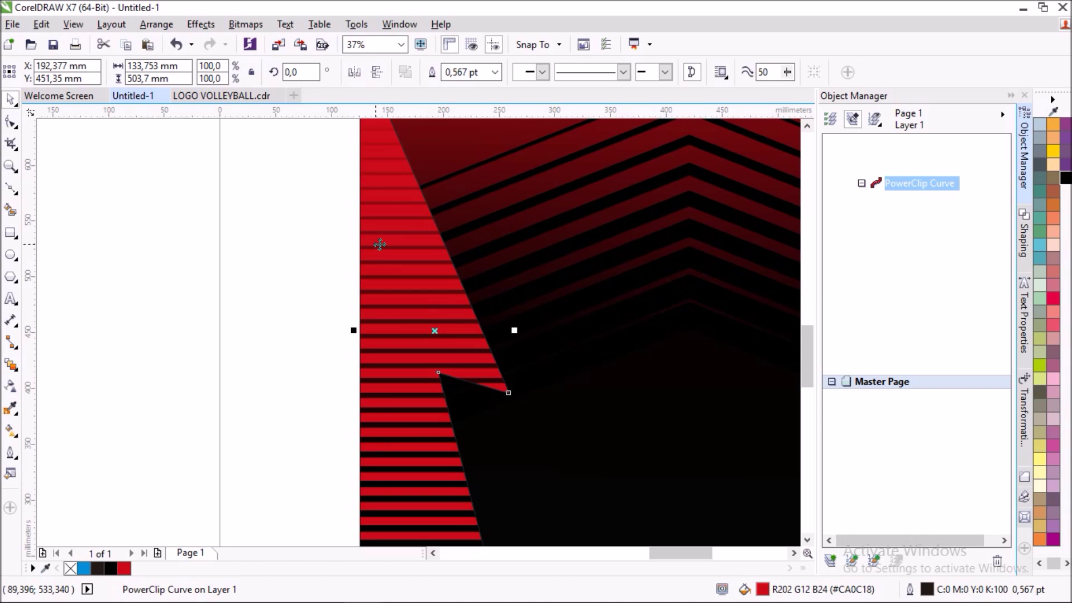
- Select the thin cut line and move its top node upward with the Shape tool
scroll(383, 245, down, 2)
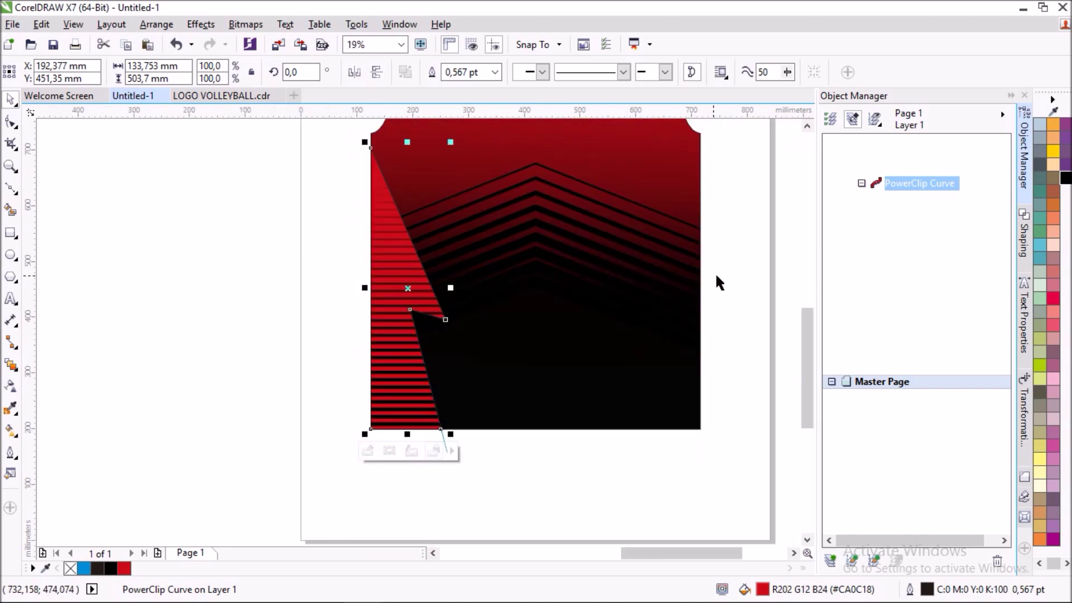
click(751, 277)
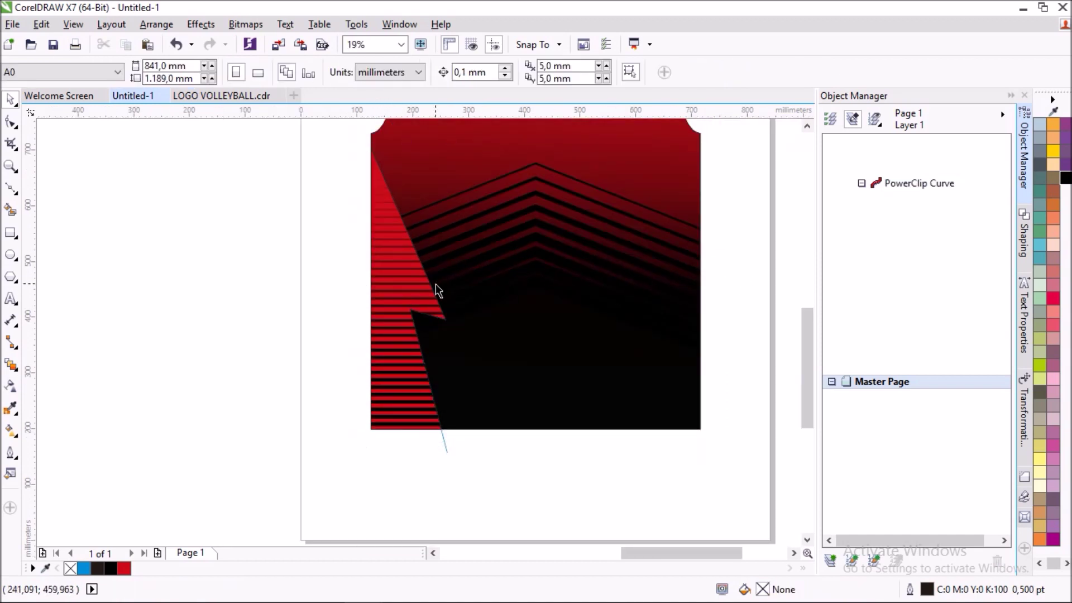
scroll(436, 283, down, 2)
scroll(438, 366, up, 2)
click(434, 349)
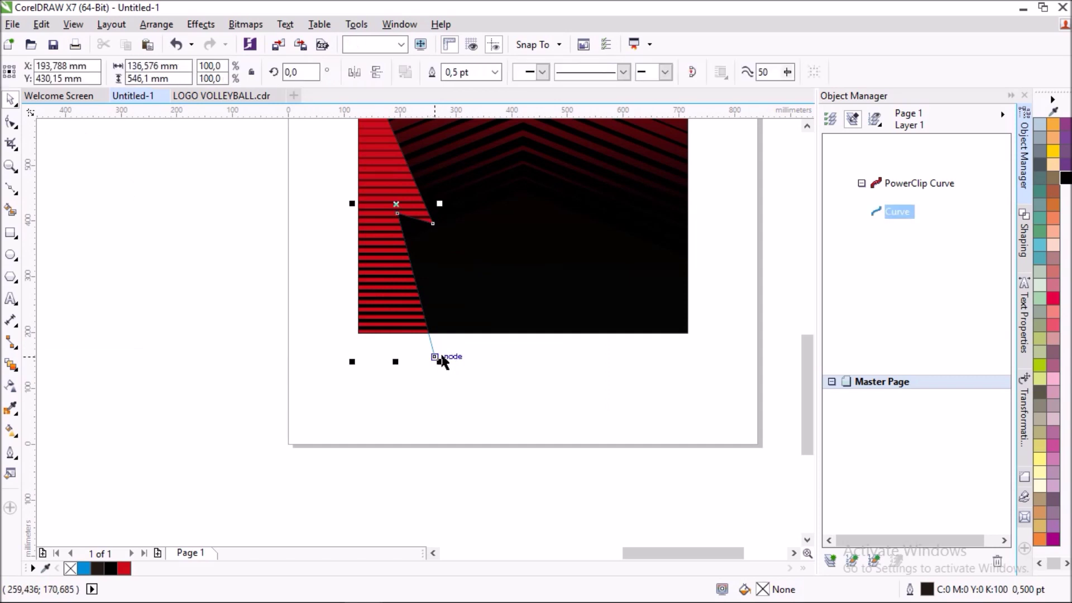
scroll(448, 358, down, 2)
scroll(419, 215, up, 2)
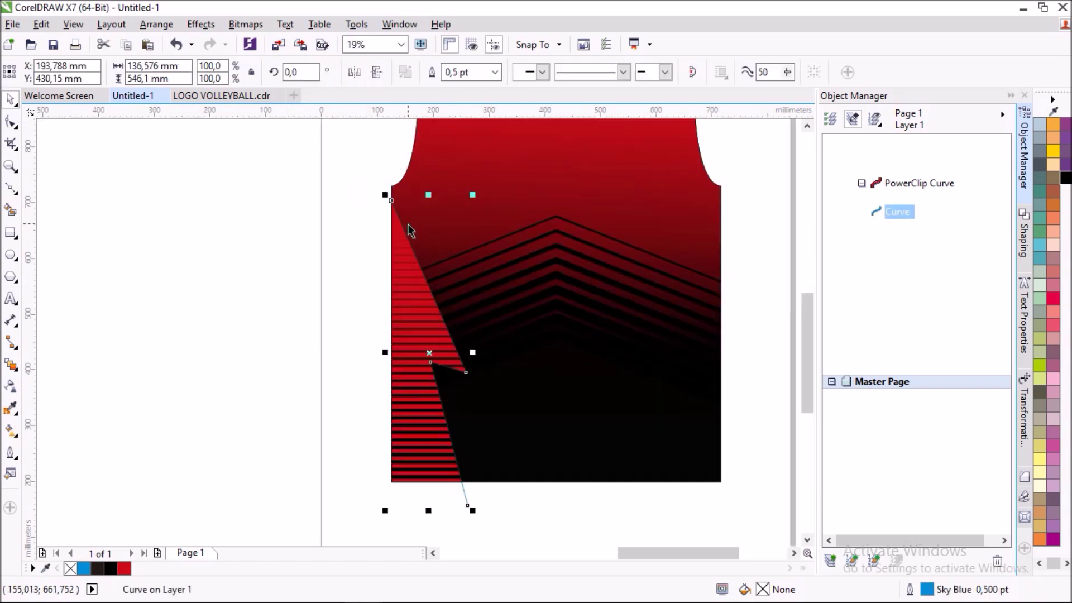
scroll(413, 231, up, 2)
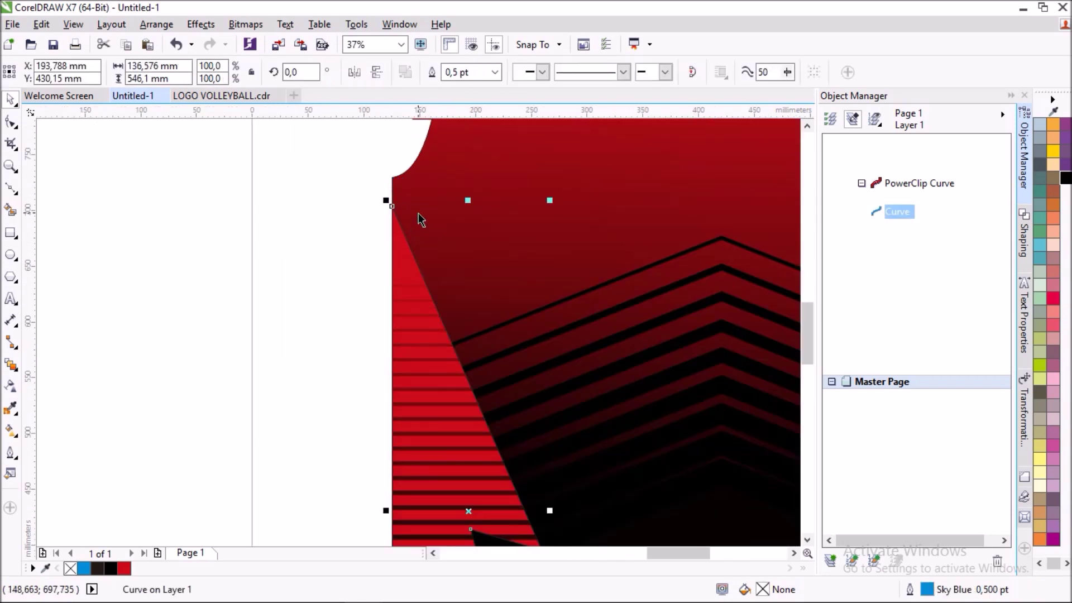
click(10, 121)
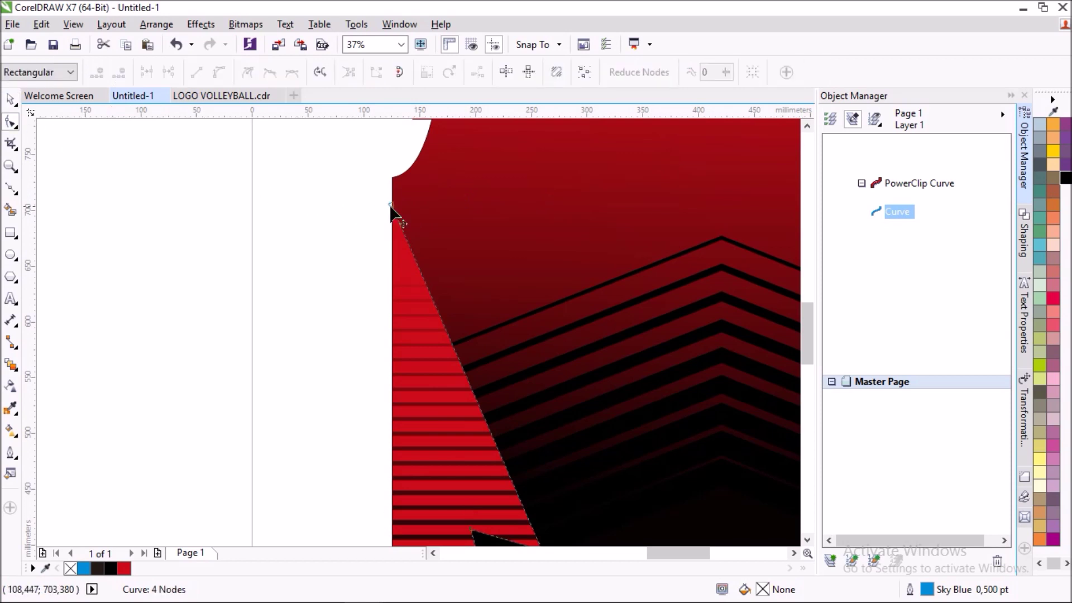
drag(392, 207, 383, 181)
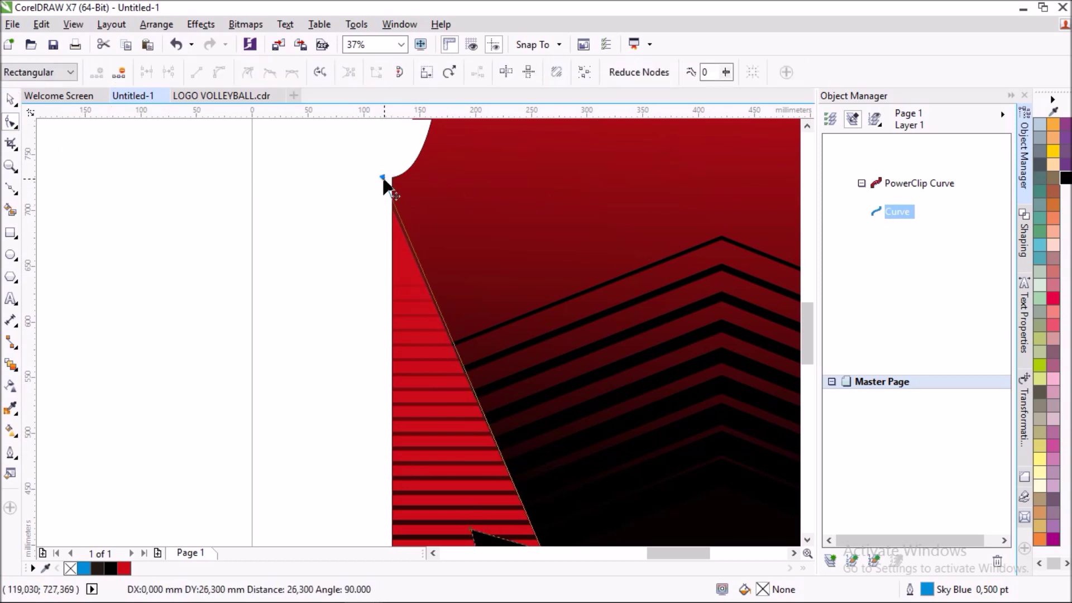
scroll(521, 204, down, 1)
scroll(567, 376, up, 1)
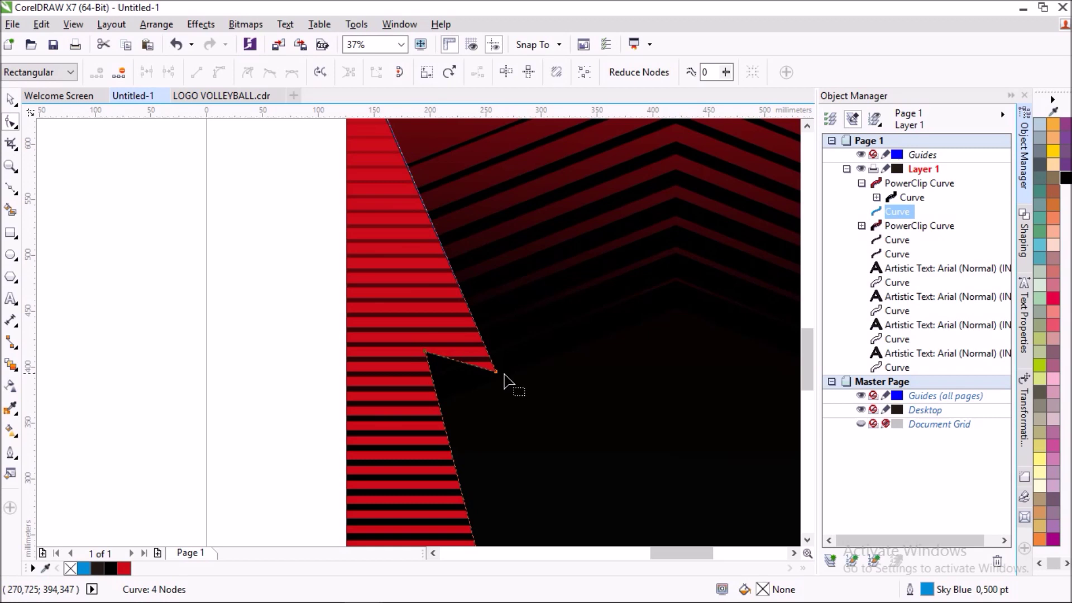
- Drag the line's corner and end nodes down and right into a lightning-bolt zigzag
drag(496, 372, 511, 387)
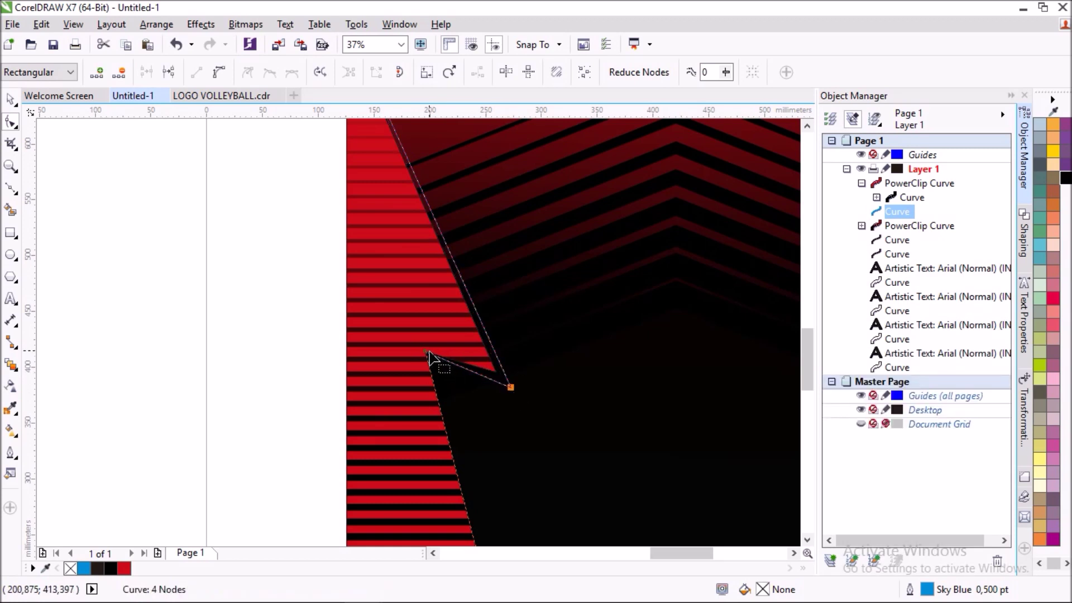
drag(428, 353, 442, 370)
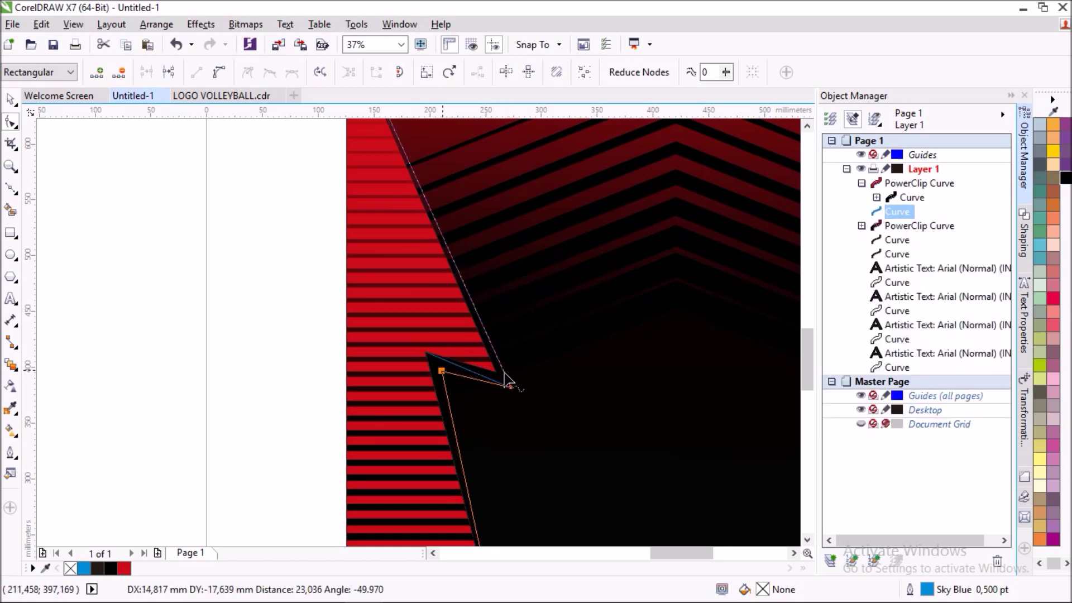
drag(510, 387, 525, 390)
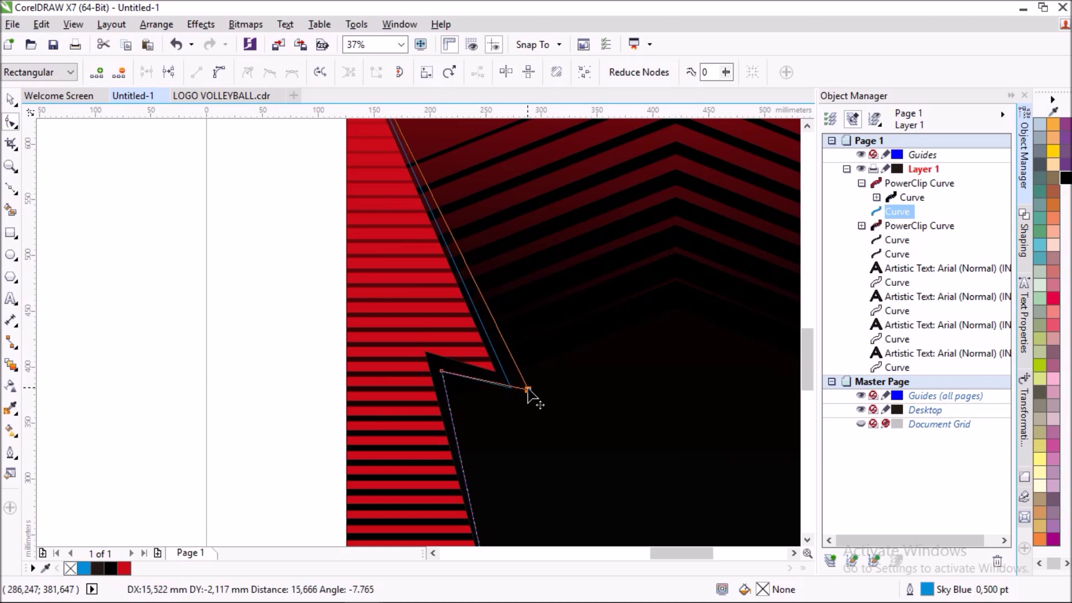
scroll(570, 327, down, 1)
scroll(547, 463, up, 1)
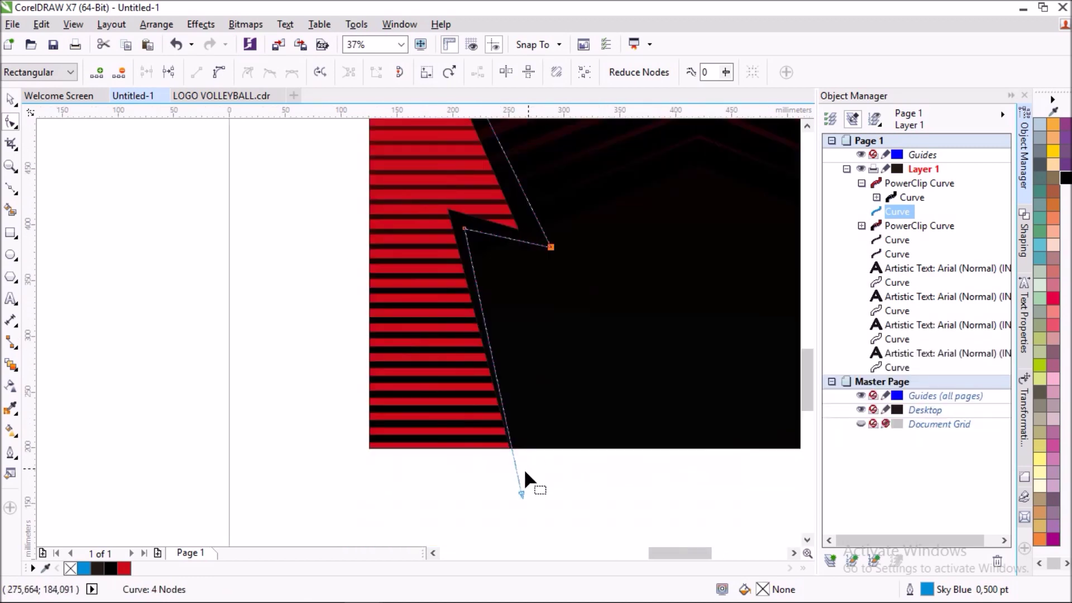
drag(521, 493, 531, 490)
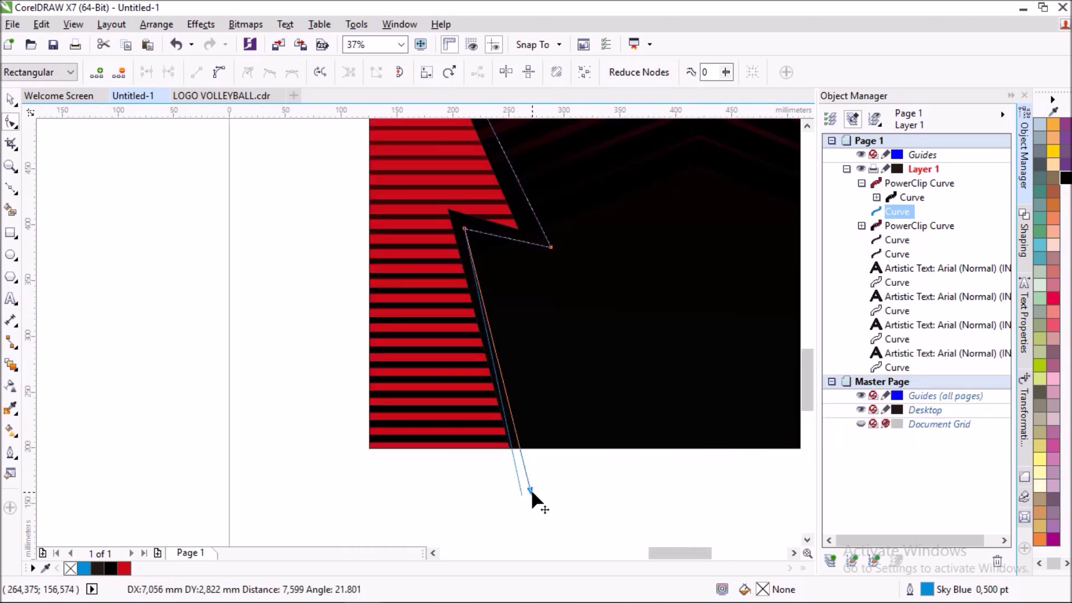
scroll(533, 472, down, 1)
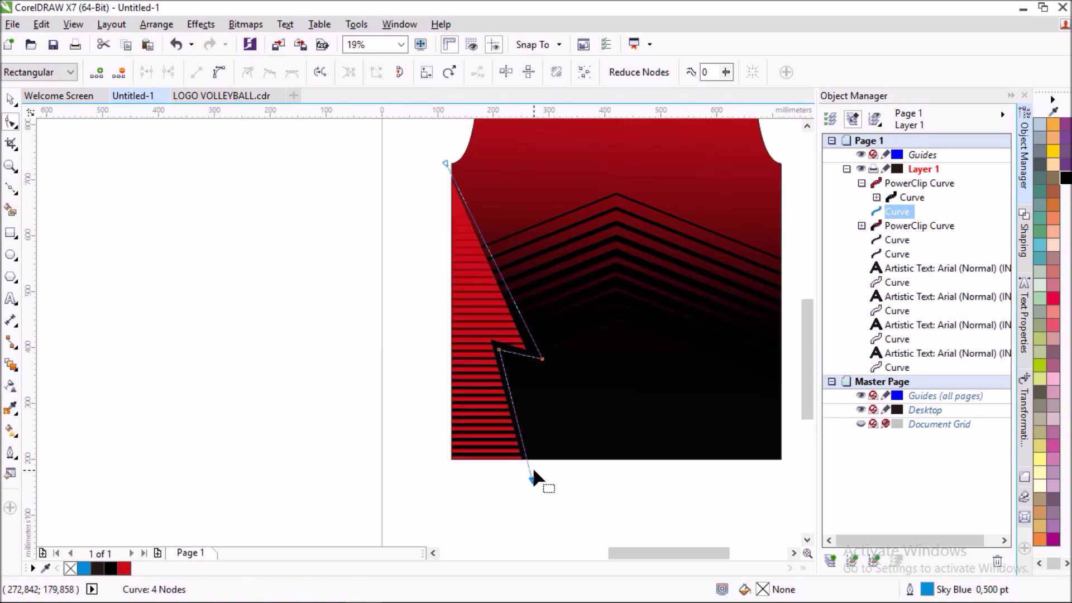
scroll(531, 389, up, 1)
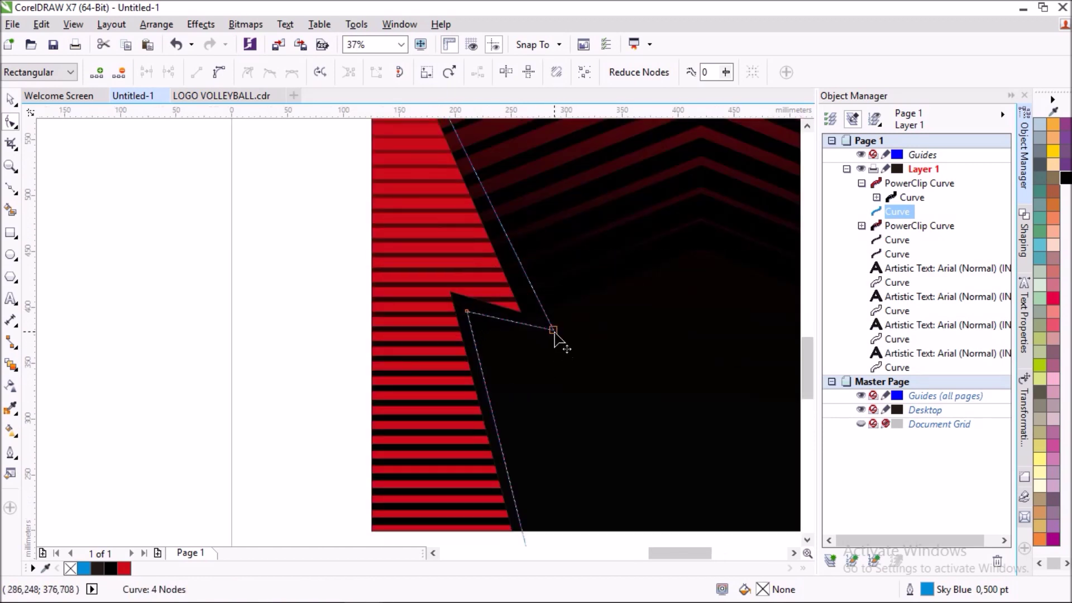
drag(553, 329, 561, 350)
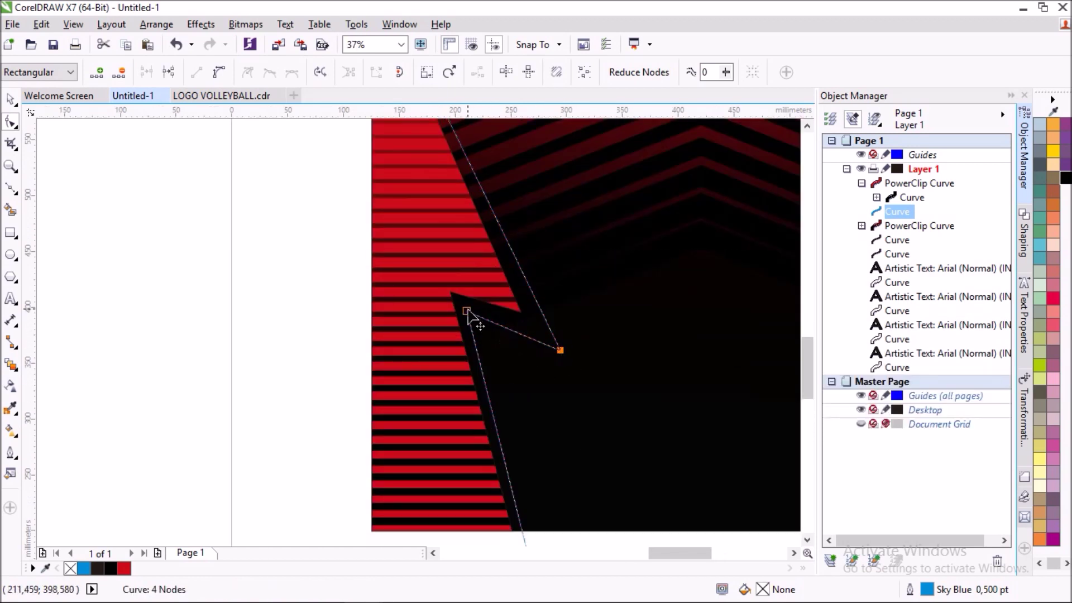
drag(467, 312, 480, 323)
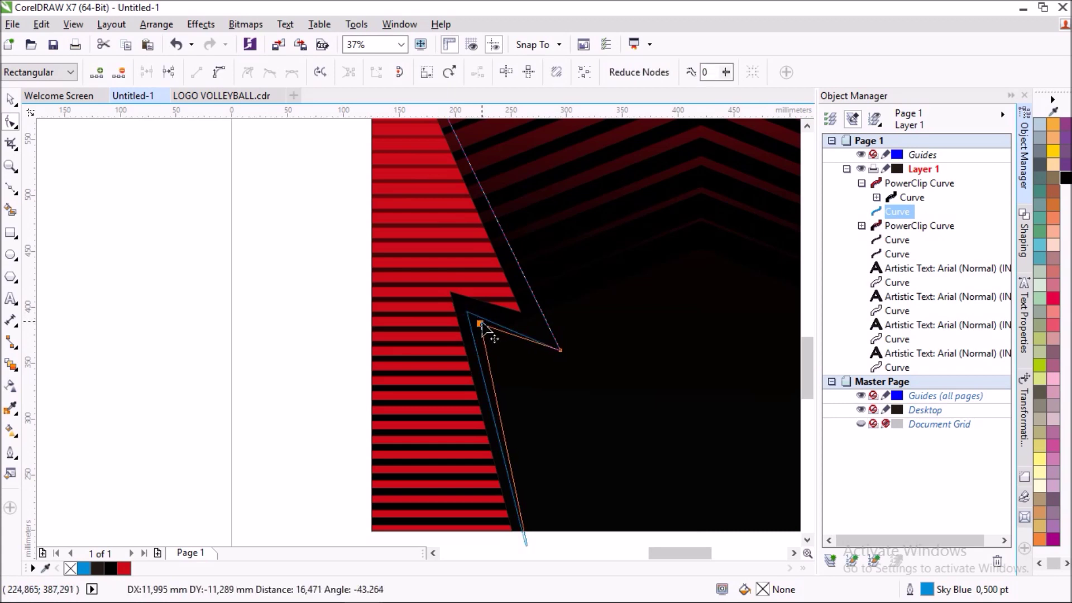
scroll(515, 335, down, 1)
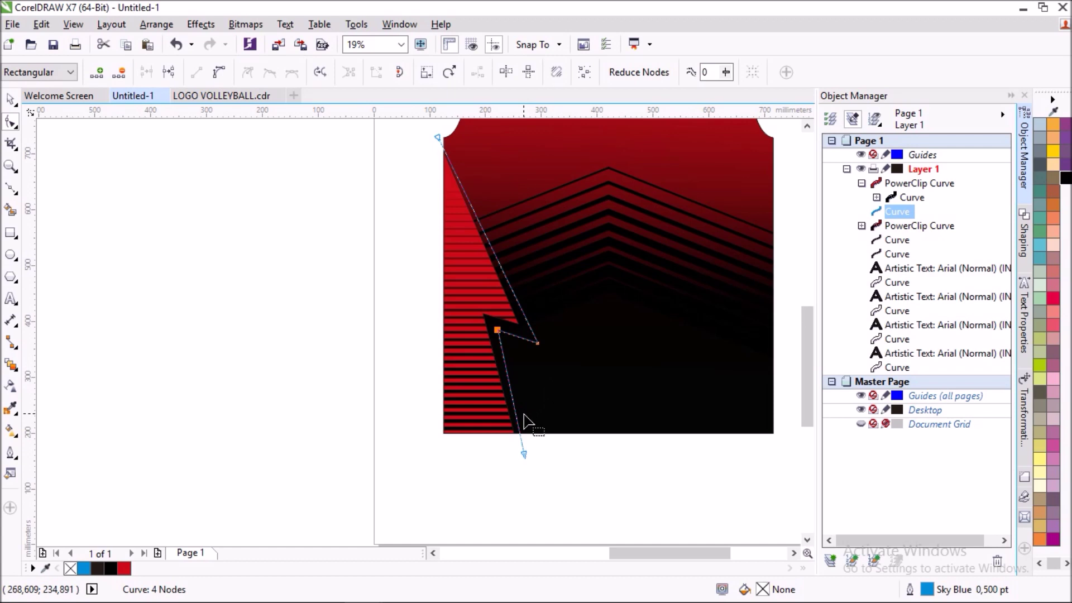
- Smart Fill the enclosed lightning-bolt region as a new blue shape
click(9, 100)
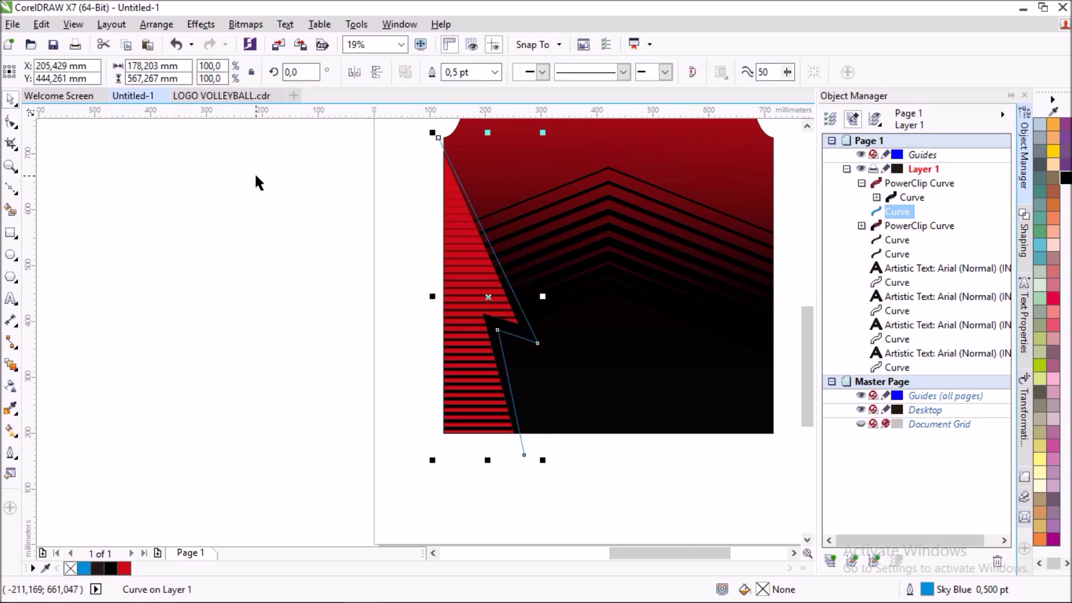
click(10, 210)
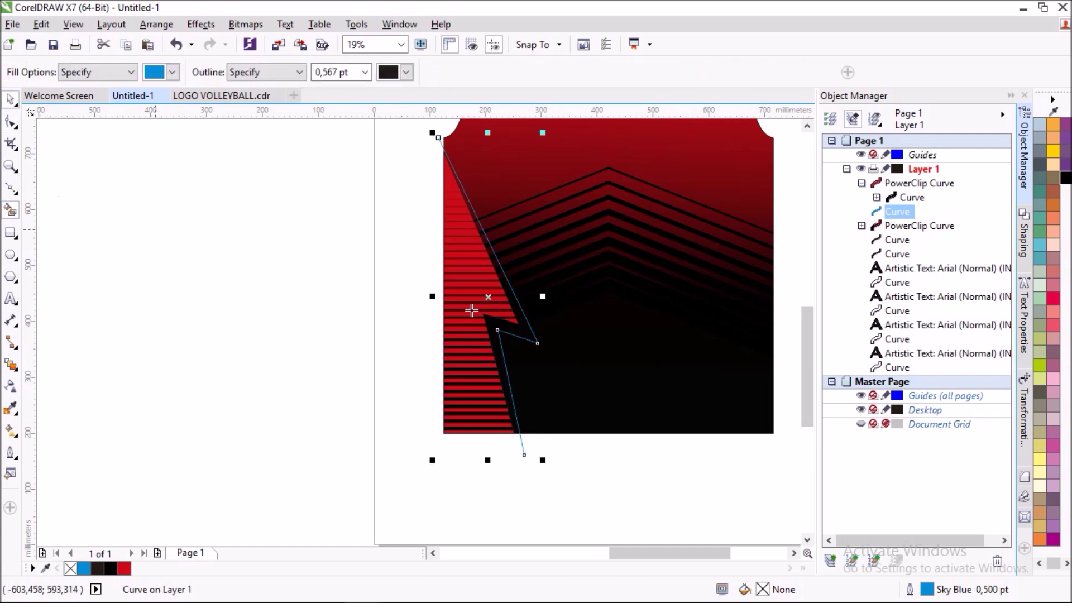
click(521, 329)
scroll(522, 330, up, 1)
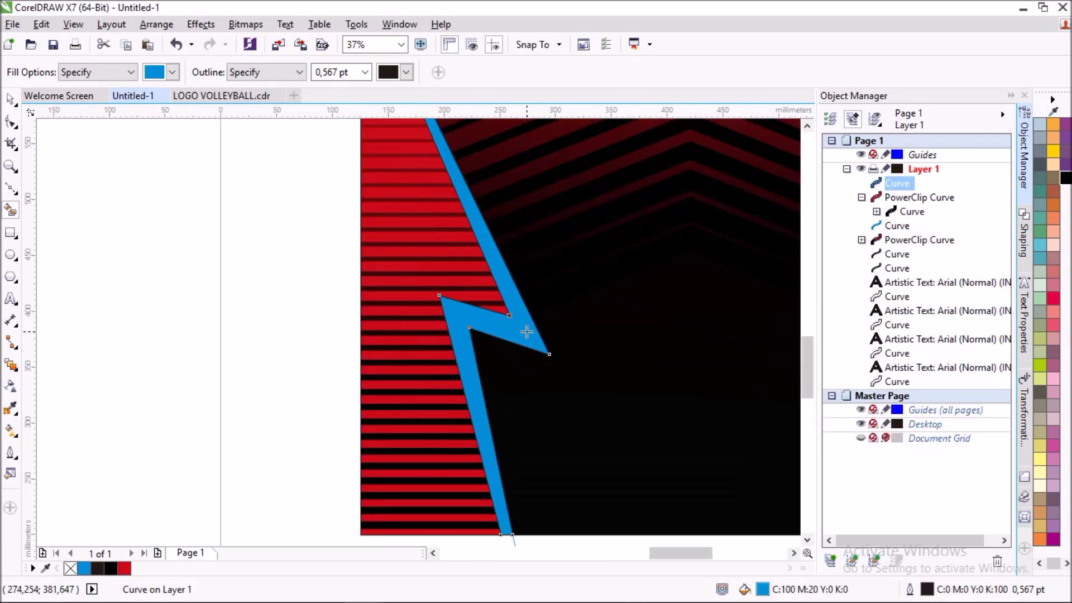
scroll(525, 331, up, 1)
scroll(510, 323, down, 1)
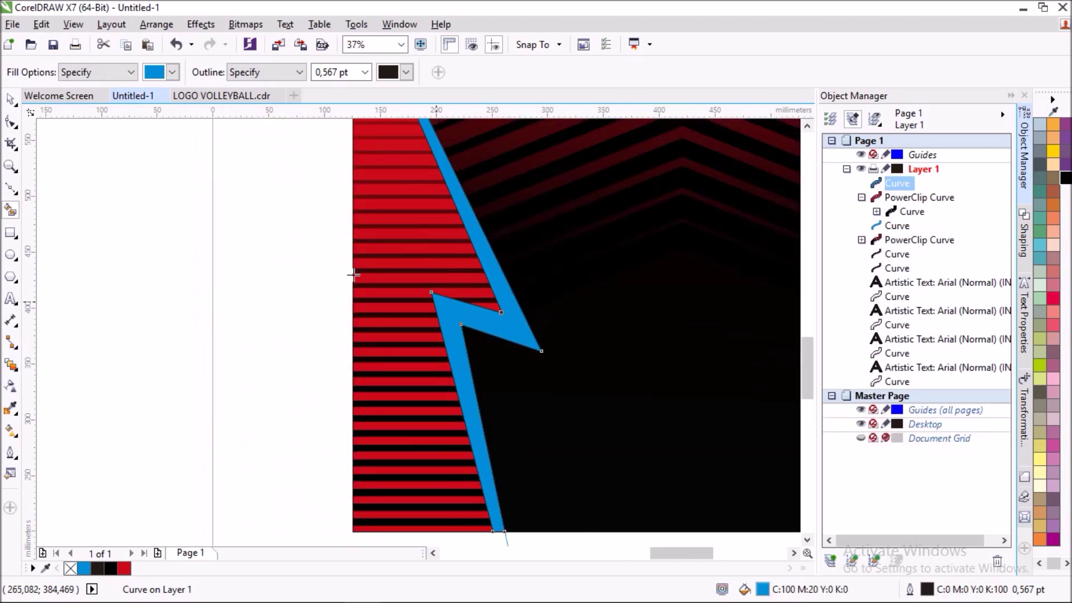
- Recolour the bolt shape's fill from blue to black
click(10, 100)
scroll(547, 189, down, 1)
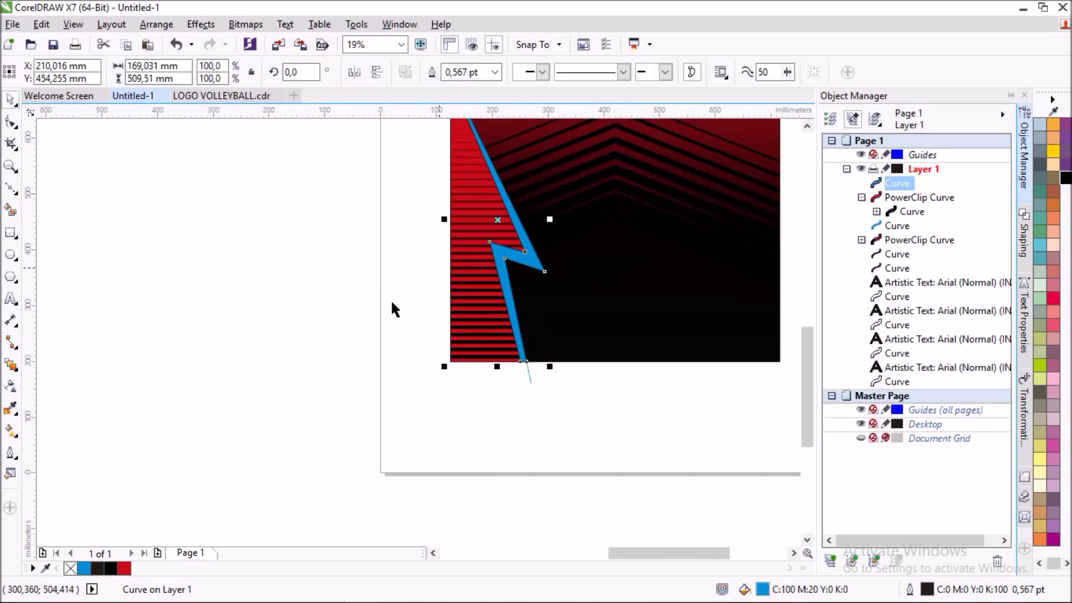
click(112, 568)
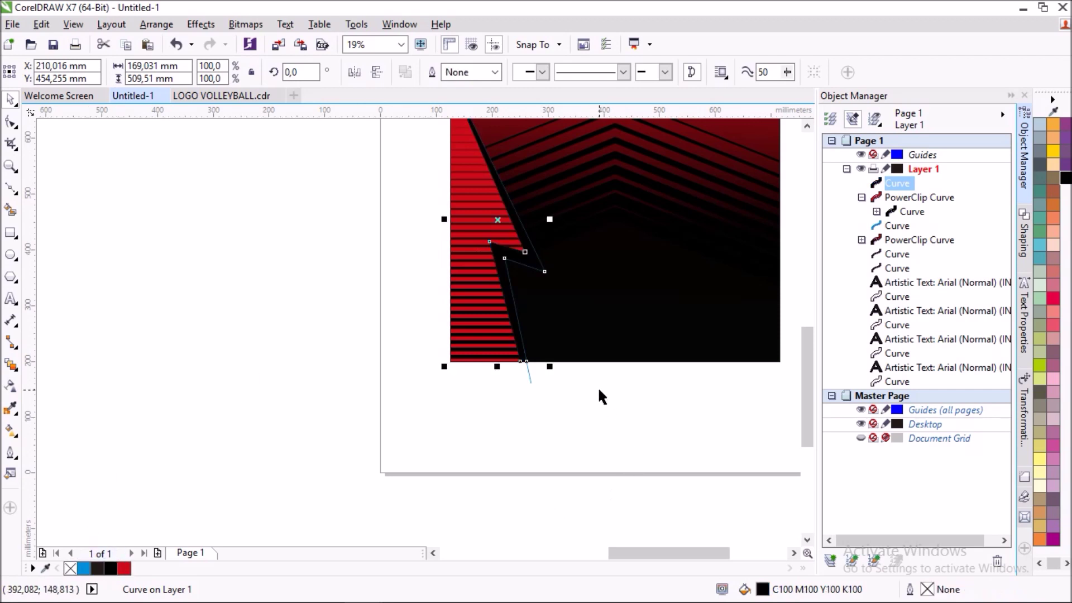
key(Escape)
scroll(526, 247, up, 1)
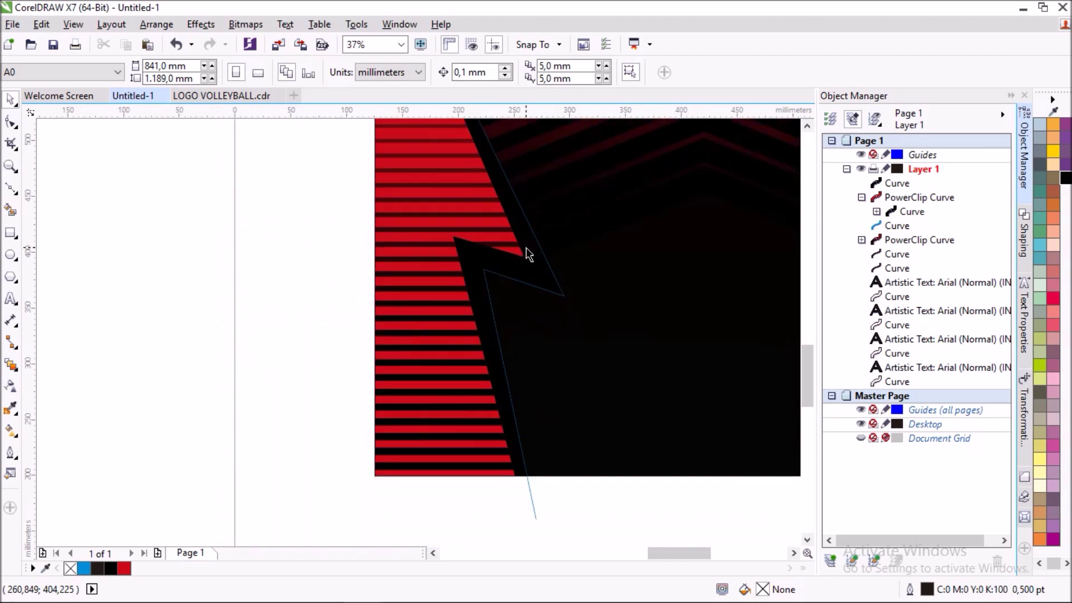
- Give the thin cut line curve a 16 pt white outline
click(534, 508)
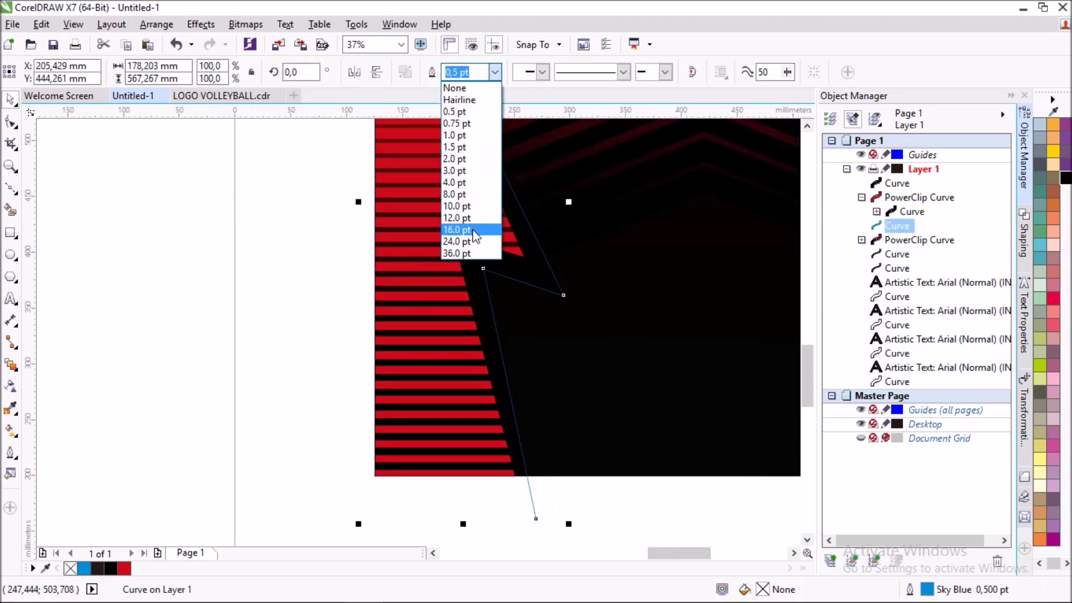
click(458, 230)
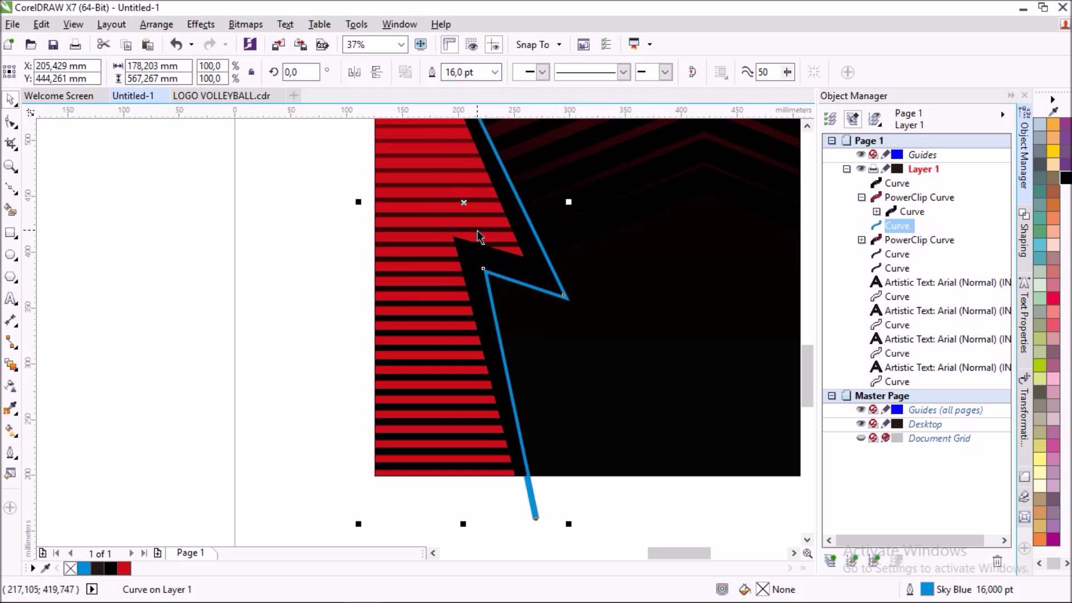
scroll(478, 236, down, 2)
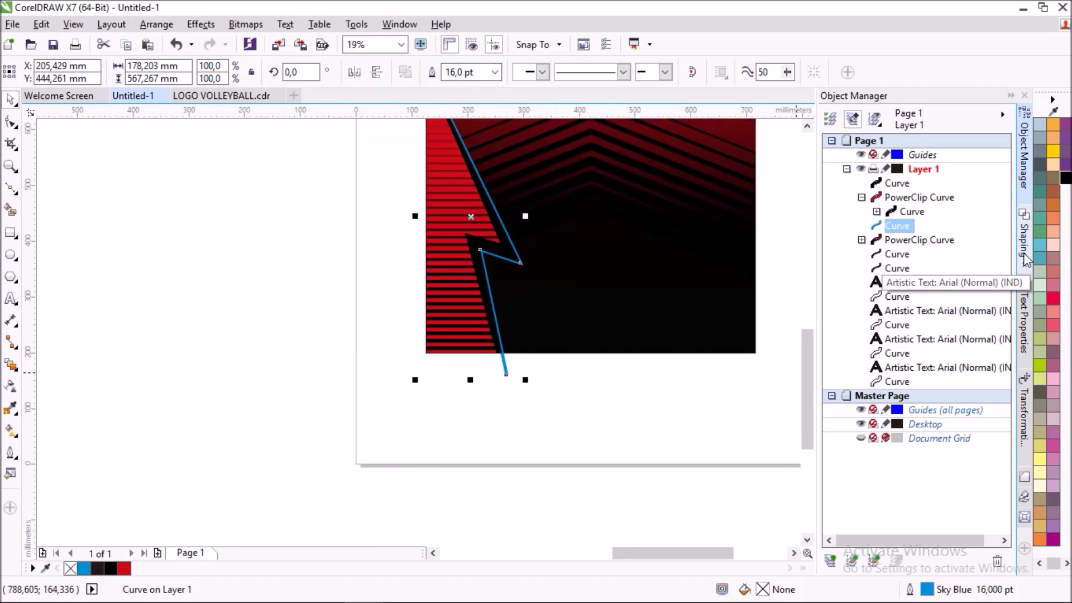
click(1040, 563)
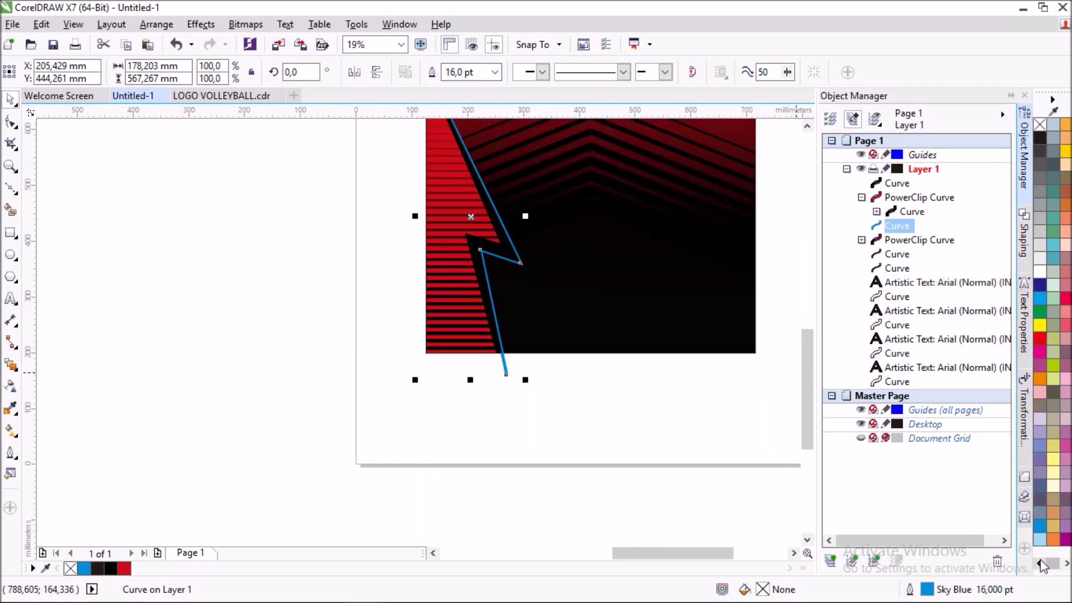
right_click(1041, 272)
click(555, 370)
scroll(516, 380, down, 2)
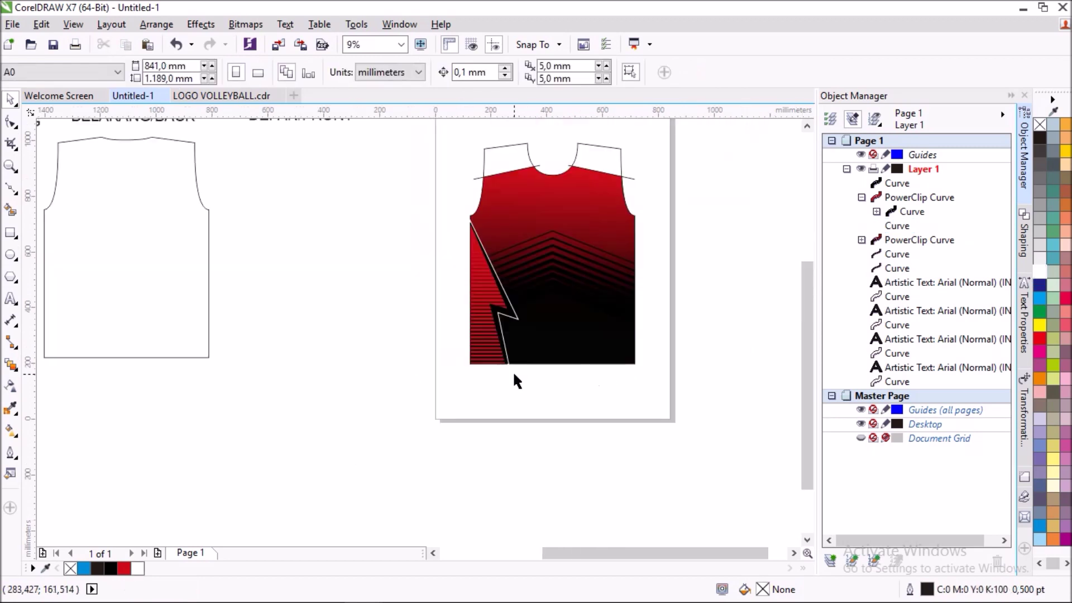
- Increase the white zigzag curve's outline width from 16 pt to 24 pt
scroll(518, 324, up, 2)
scroll(519, 329, up, 2)
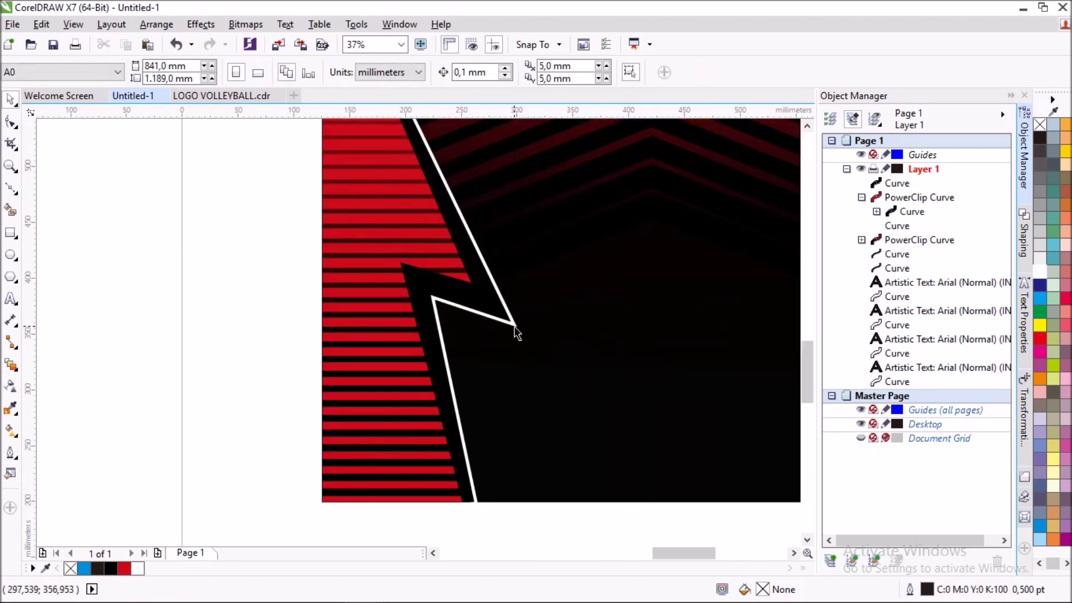
click(515, 327)
click(495, 72)
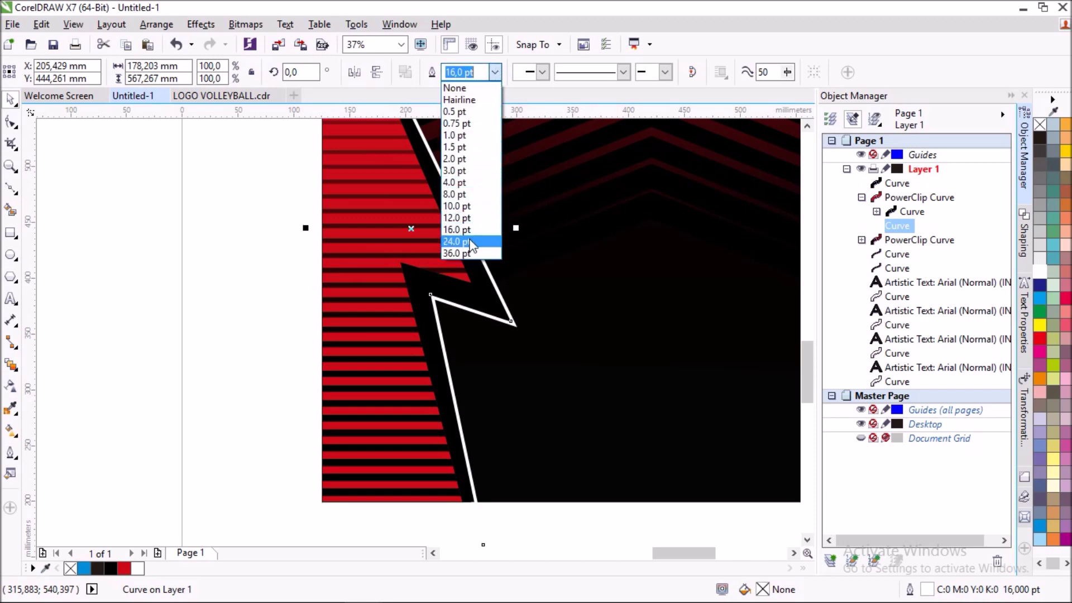
click(471, 241)
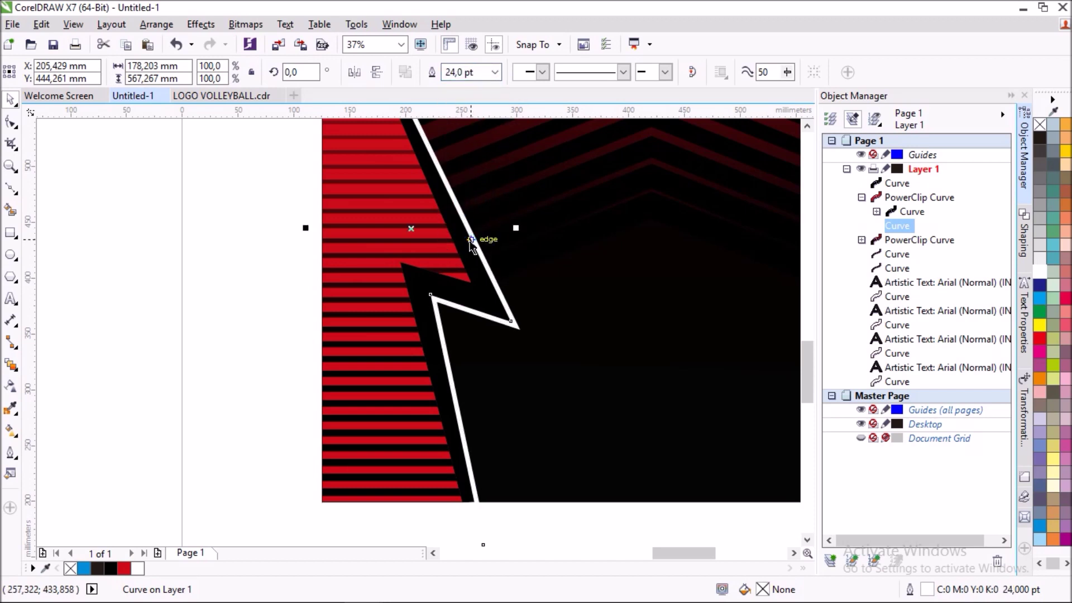
scroll(471, 241, down, 2)
scroll(471, 246, down, 2)
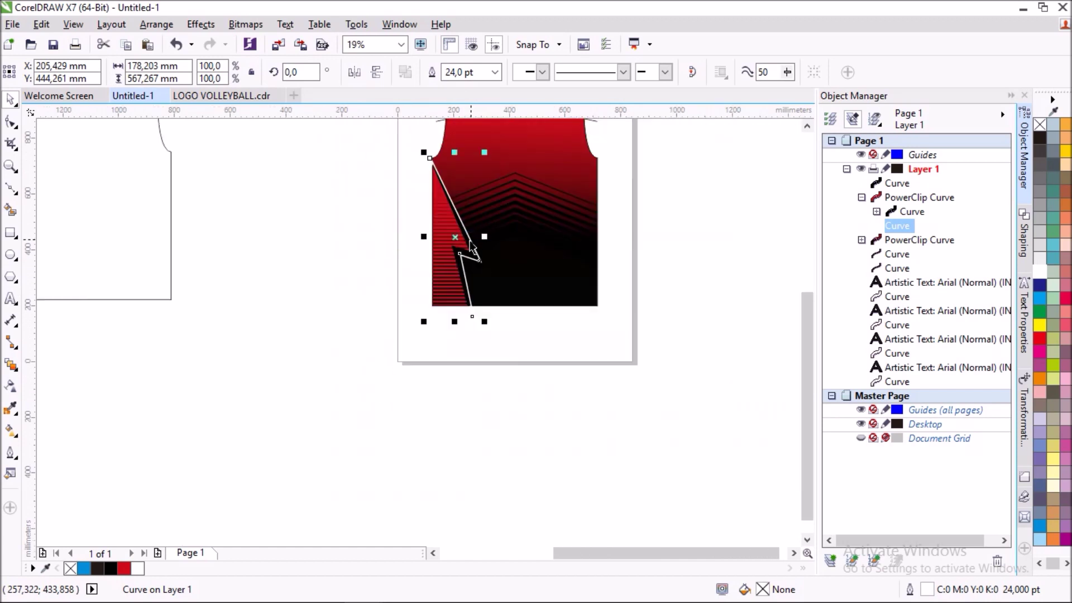
scroll(452, 171, up, 2)
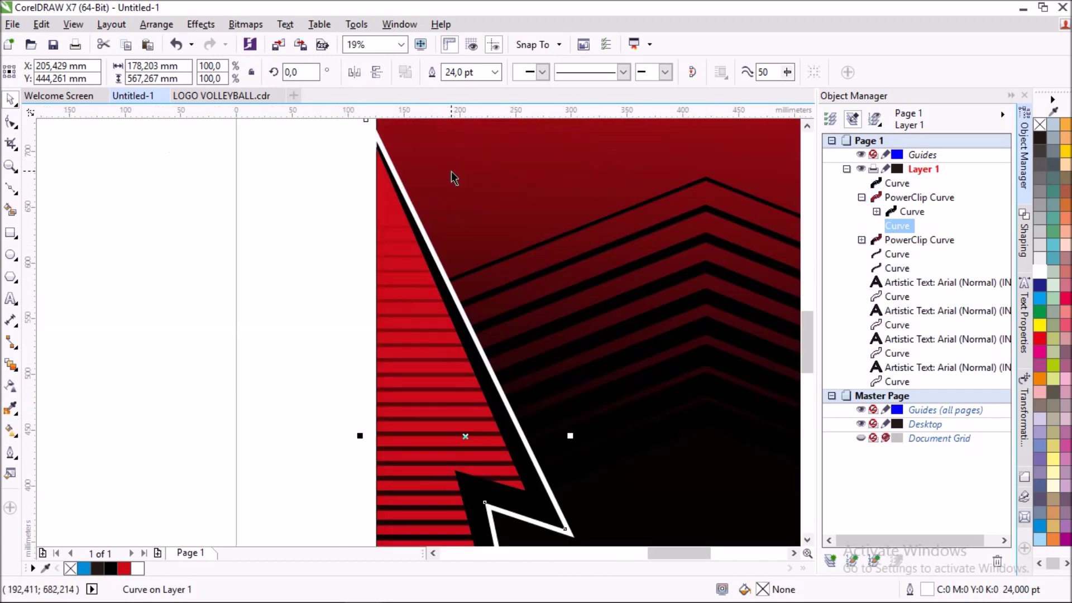
scroll(453, 178, down, 2)
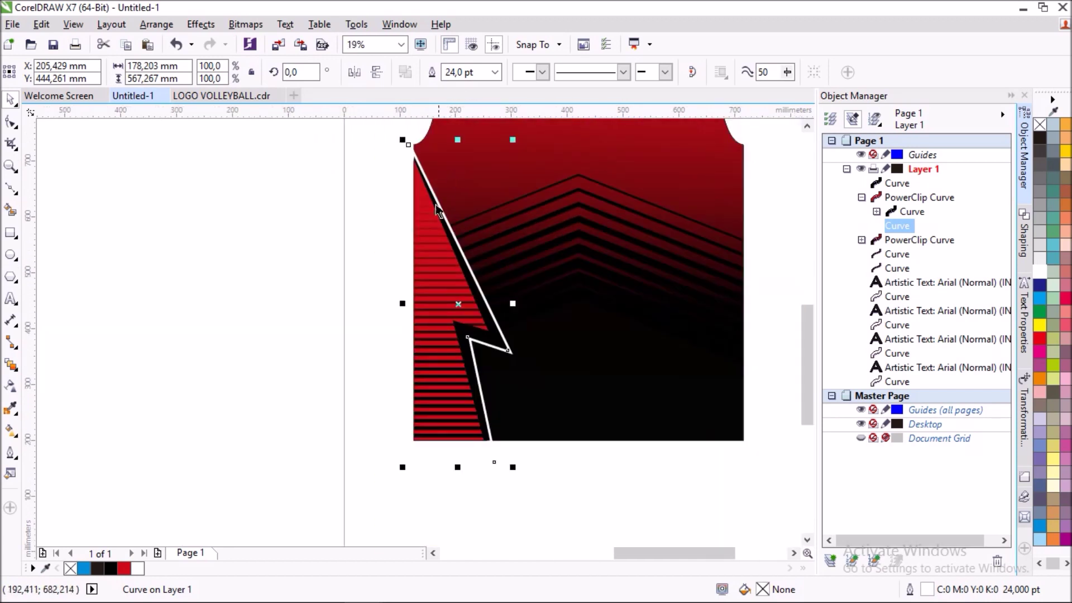
click(353, 226)
scroll(353, 226, down, 2)
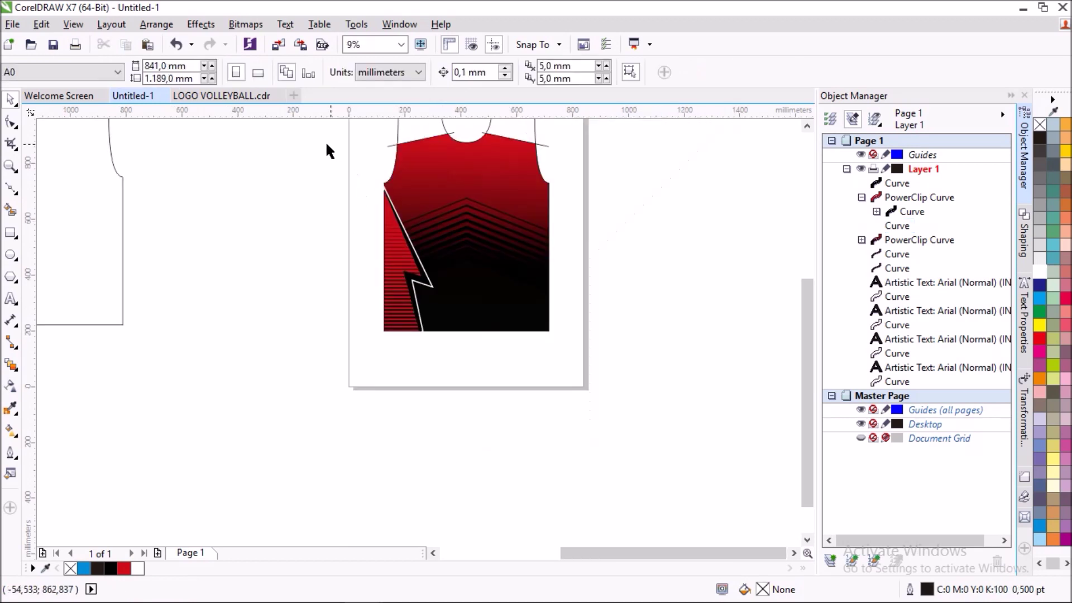
scroll(416, 267, up, 2)
scroll(416, 267, down, 2)
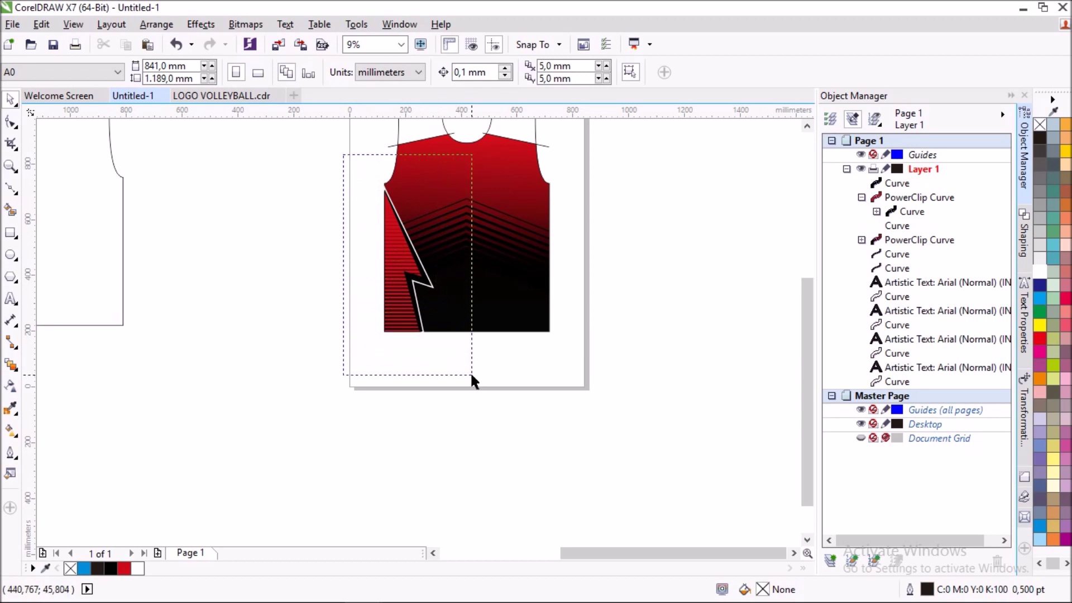
- Group the left stripes and zigzag pieces, then copy them to the right side, mirrored horizontally
drag(349, 168, 472, 376)
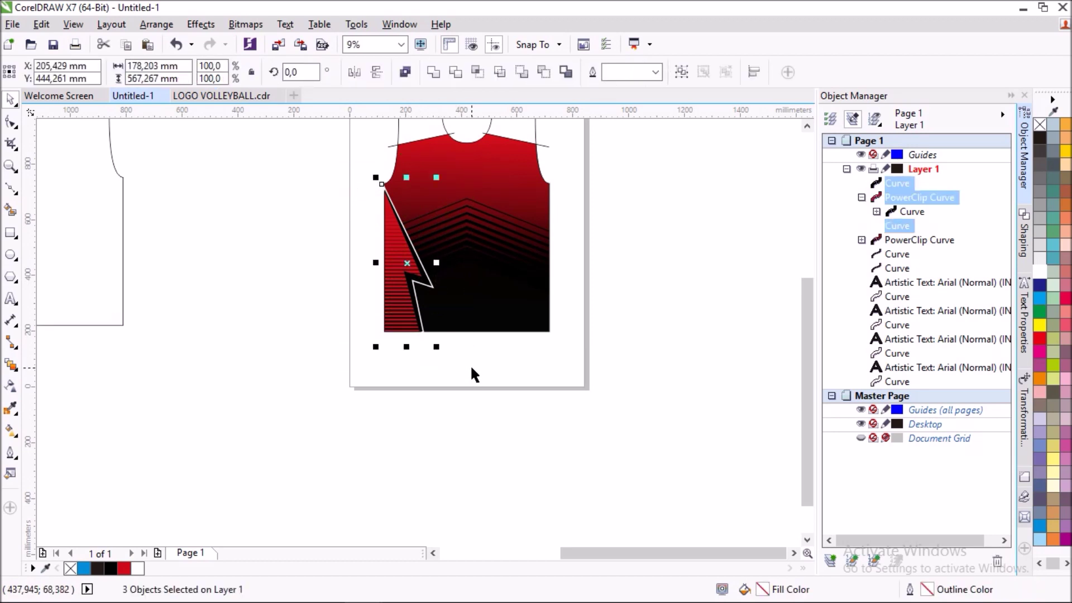
key(ctrl+g)
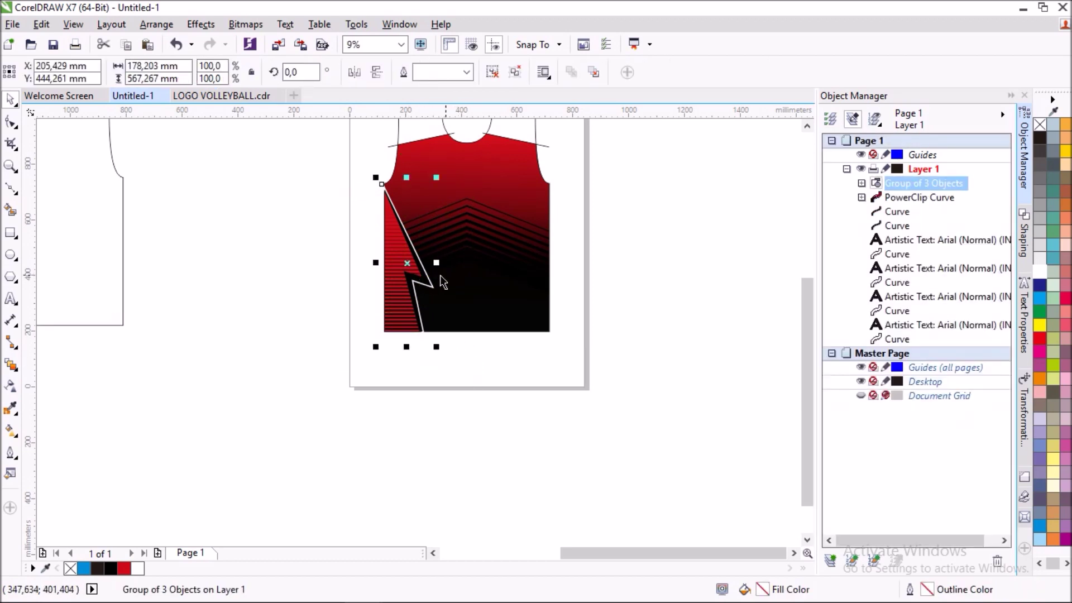
drag(412, 268, 569, 262)
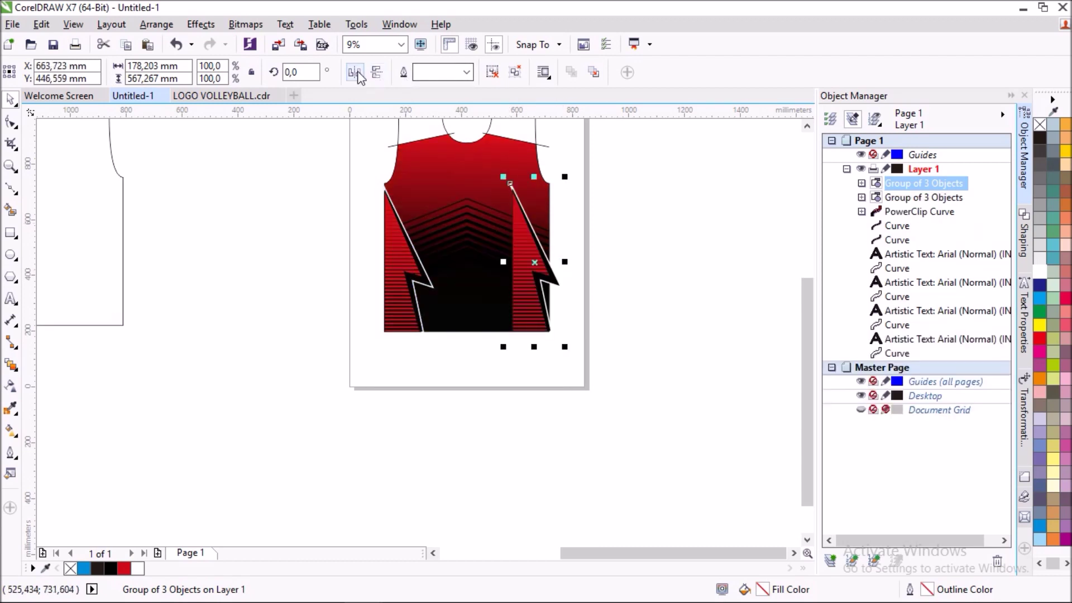
click(358, 73)
scroll(543, 278, up, 2)
drag(545, 278, 529, 277)
click(586, 277)
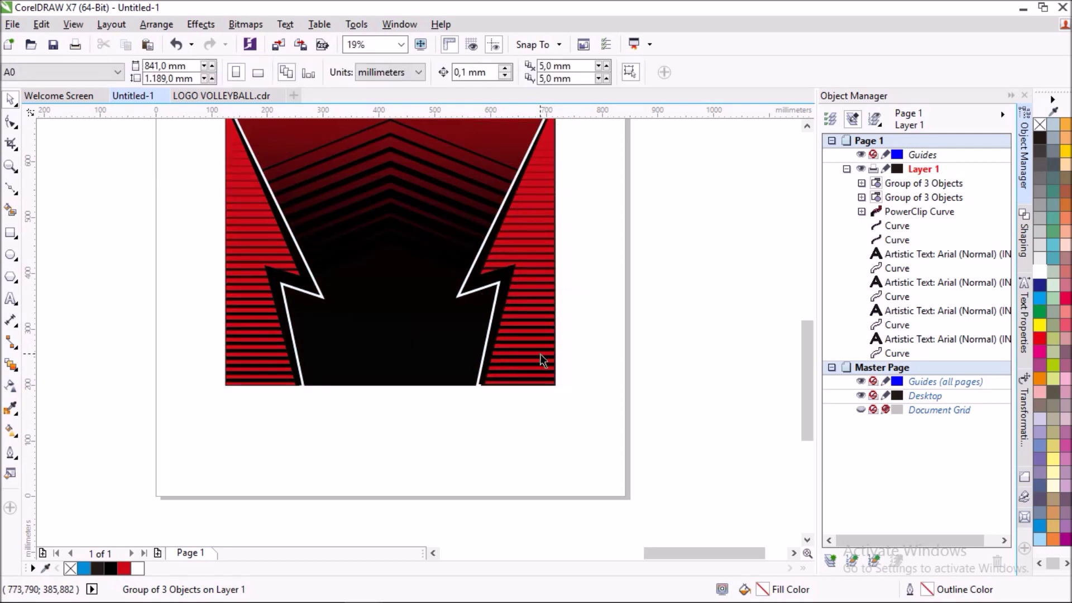
scroll(541, 354, up, 1)
scroll(539, 354, down, 2)
- PowerClip both side-panel groups inside the jersey shape
click(536, 318)
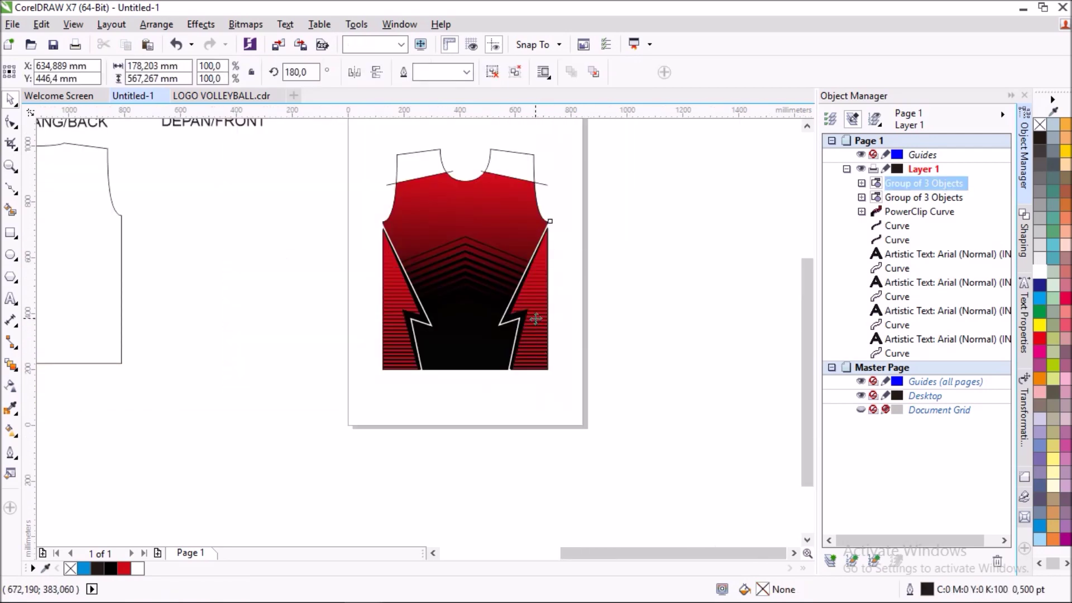
shift+click(401, 275)
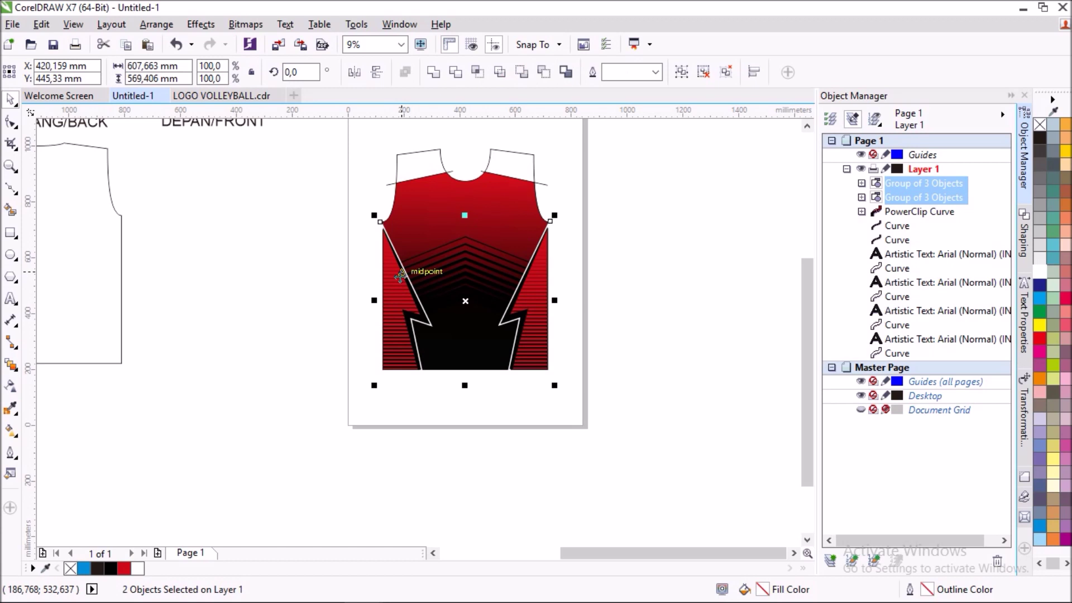
click(623, 234)
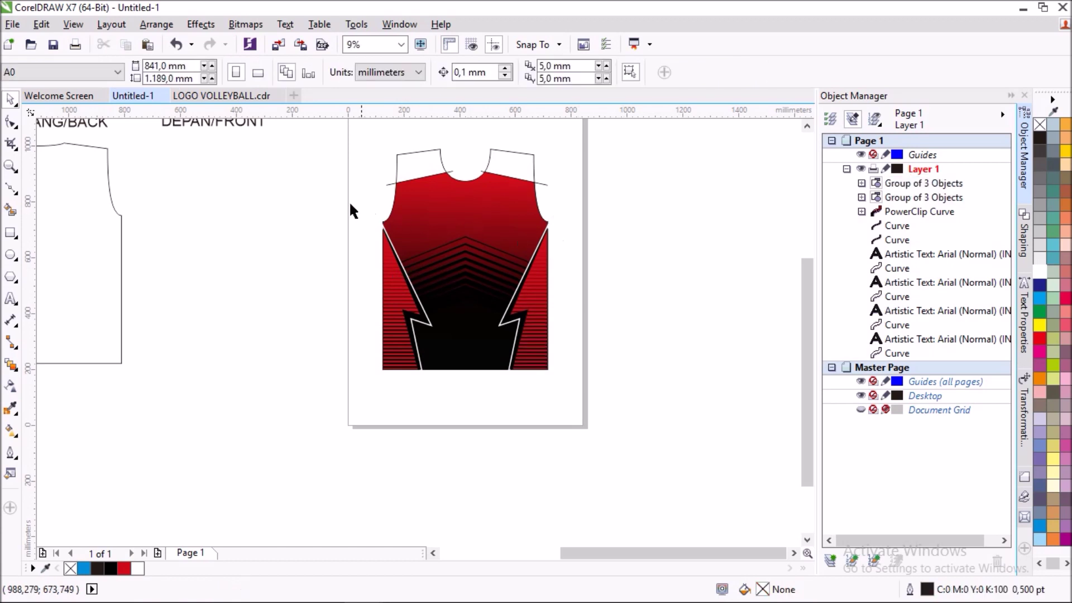
drag(323, 220, 645, 425)
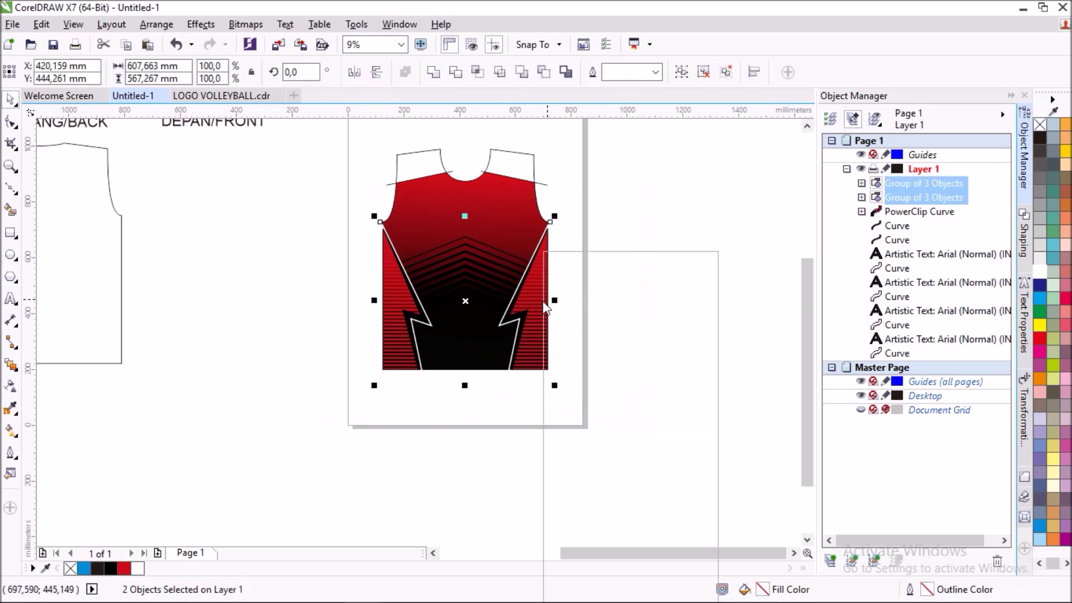
click(587, 260)
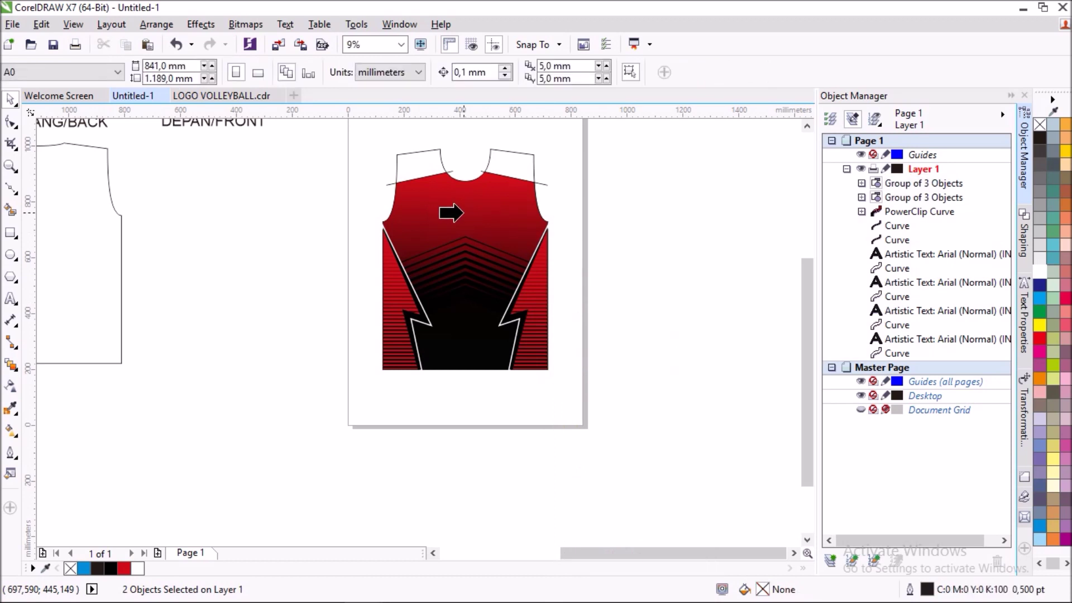
click(463, 213)
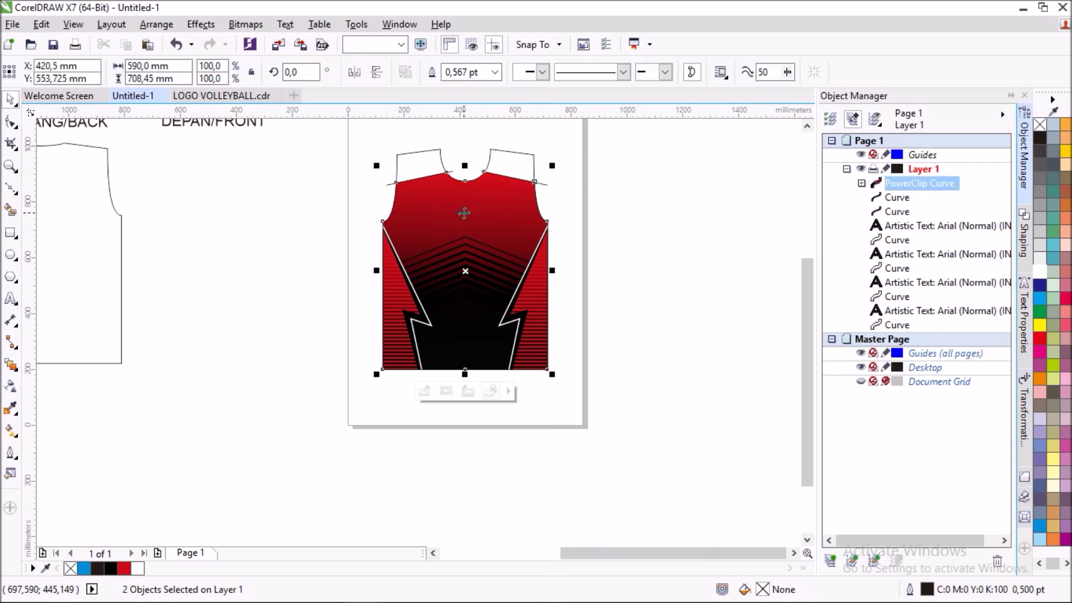
click(615, 262)
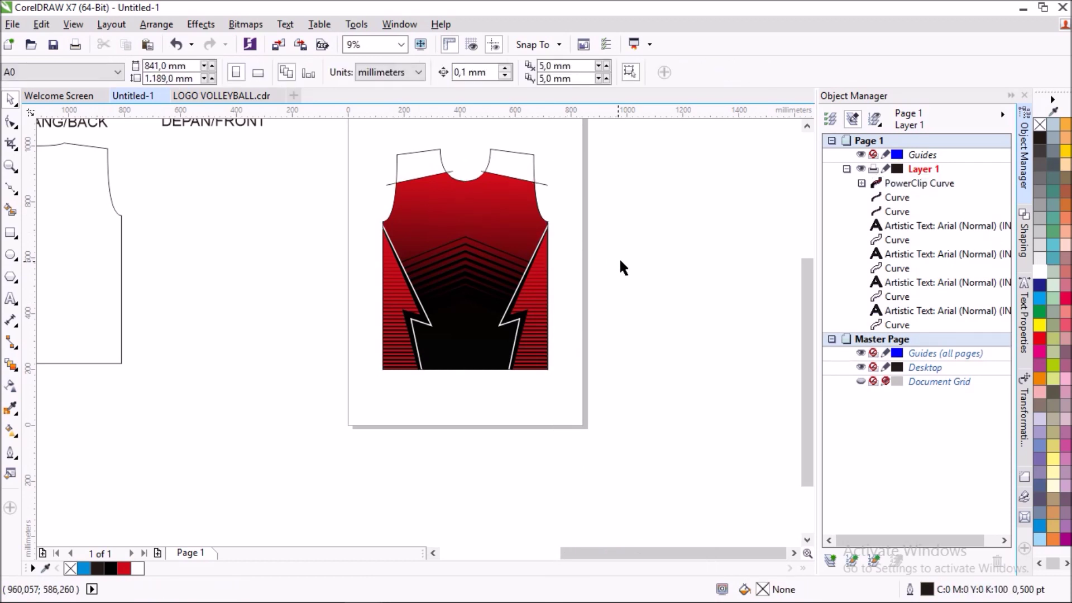
- Move the left-shoulder line lower, parallel to the shoulder's top edge, and bring it to front
scroll(434, 157, up, 2)
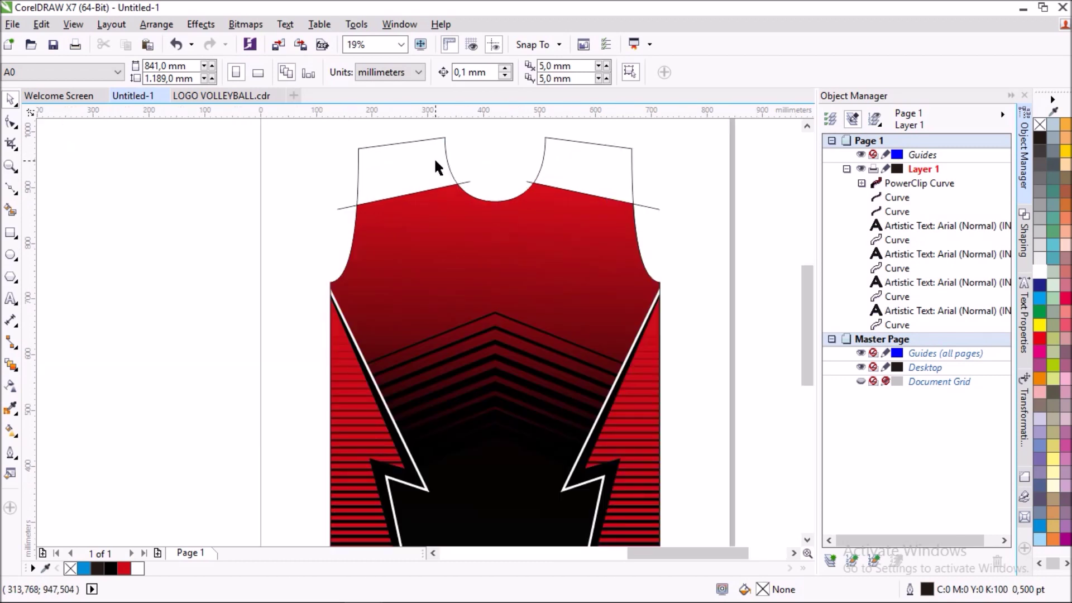
scroll(434, 157, down, 2)
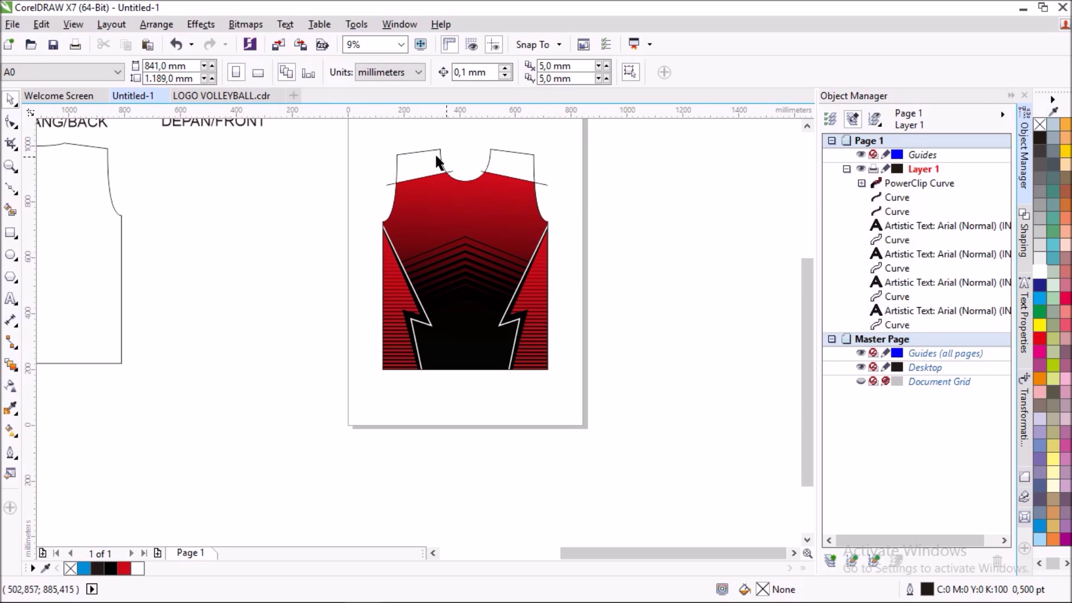
scroll(427, 156, up, 4)
scroll(428, 157, down, 2)
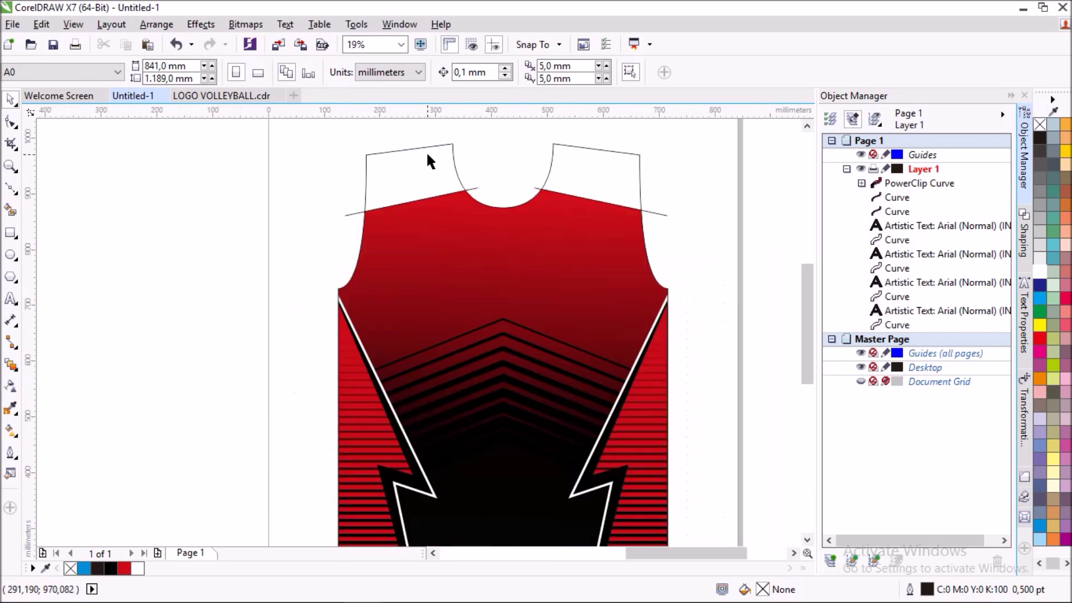
scroll(429, 180, up, 2)
scroll(429, 180, up, 2)
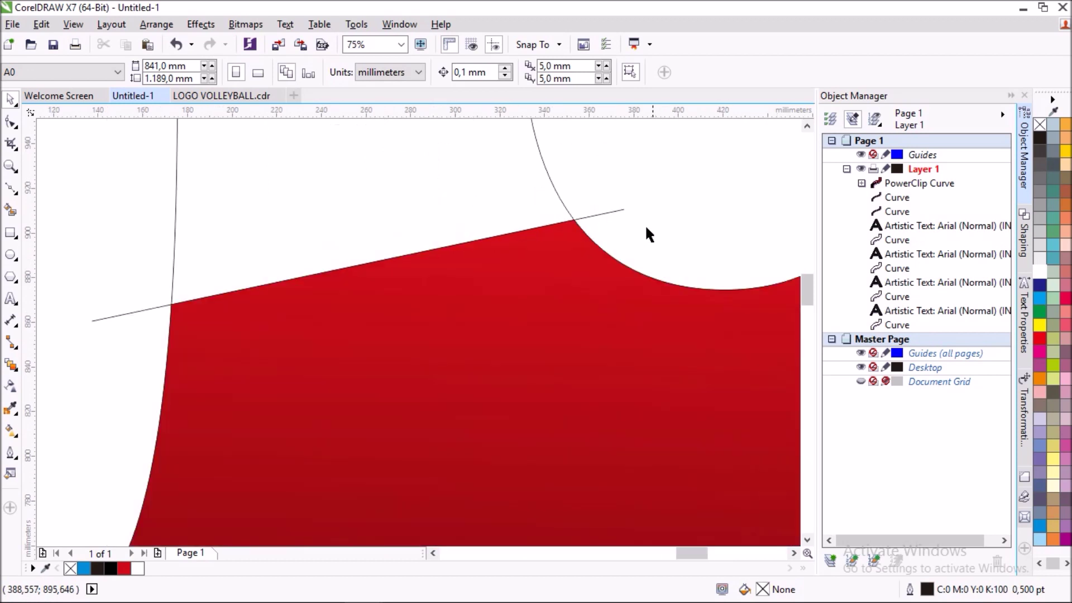
click(619, 209)
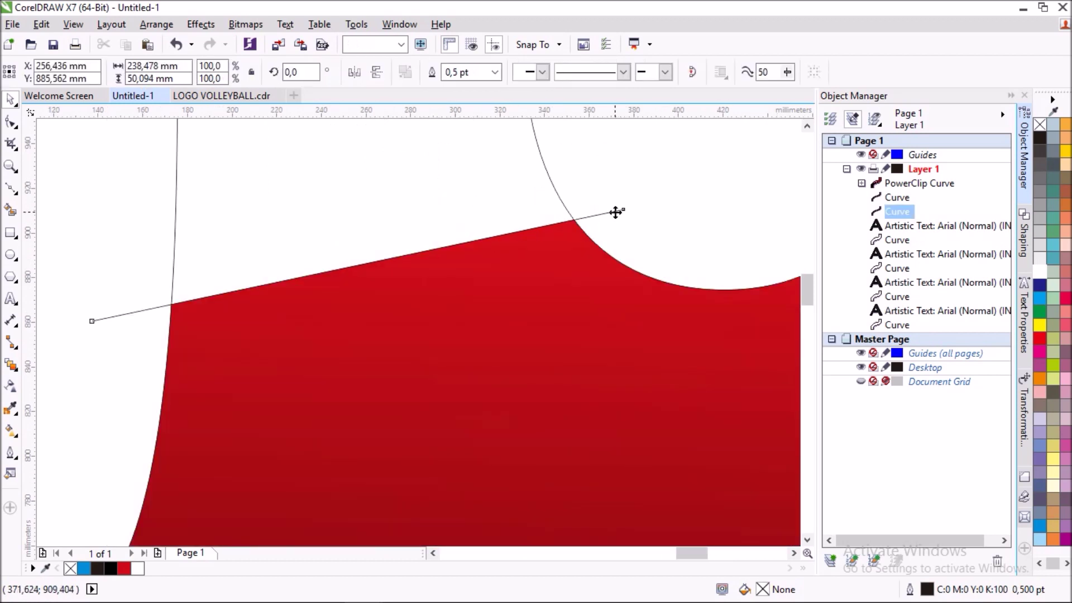
click(358, 265)
click(357, 265)
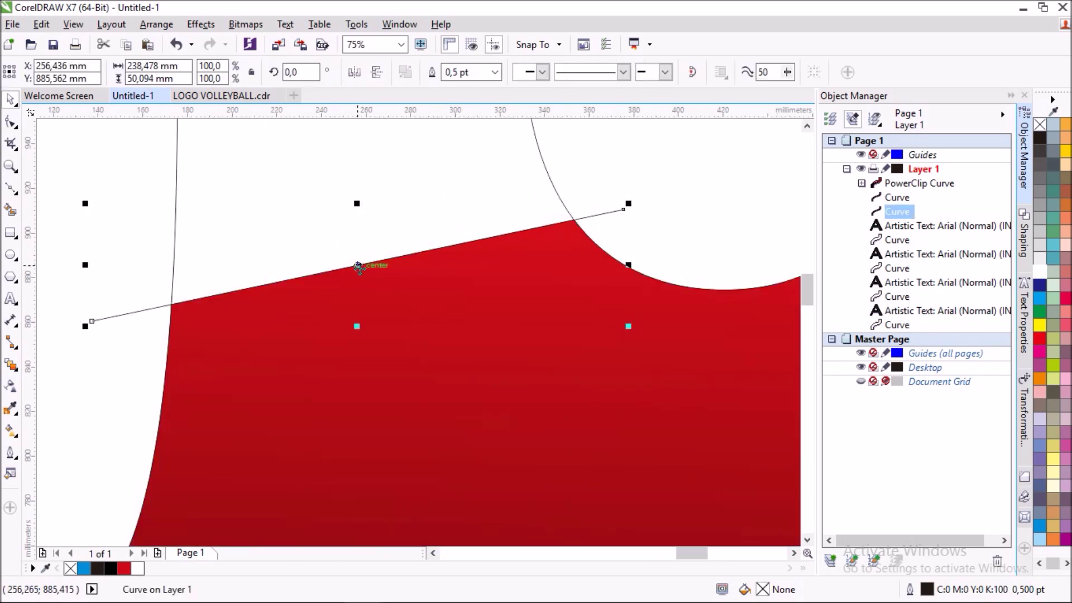
drag(358, 265, 373, 320)
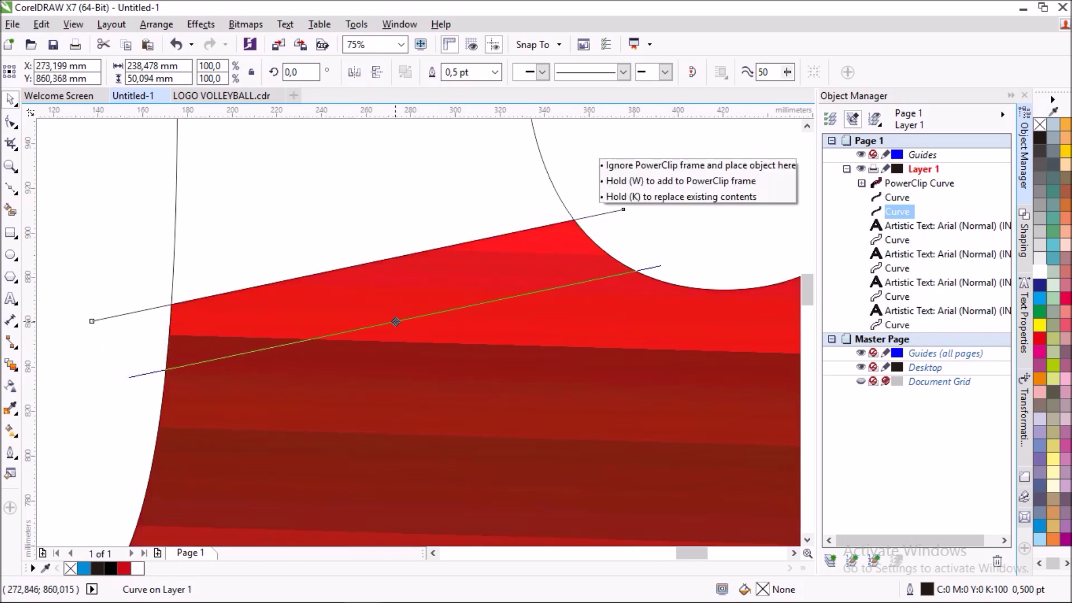
drag(374, 319, 395, 321)
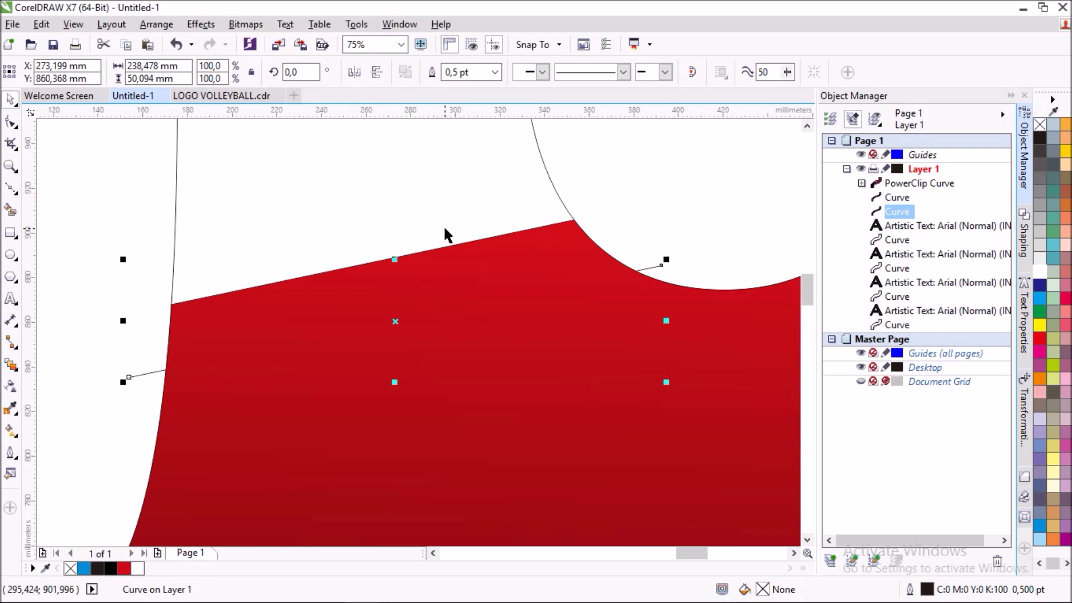
key(shift+Page_Up)
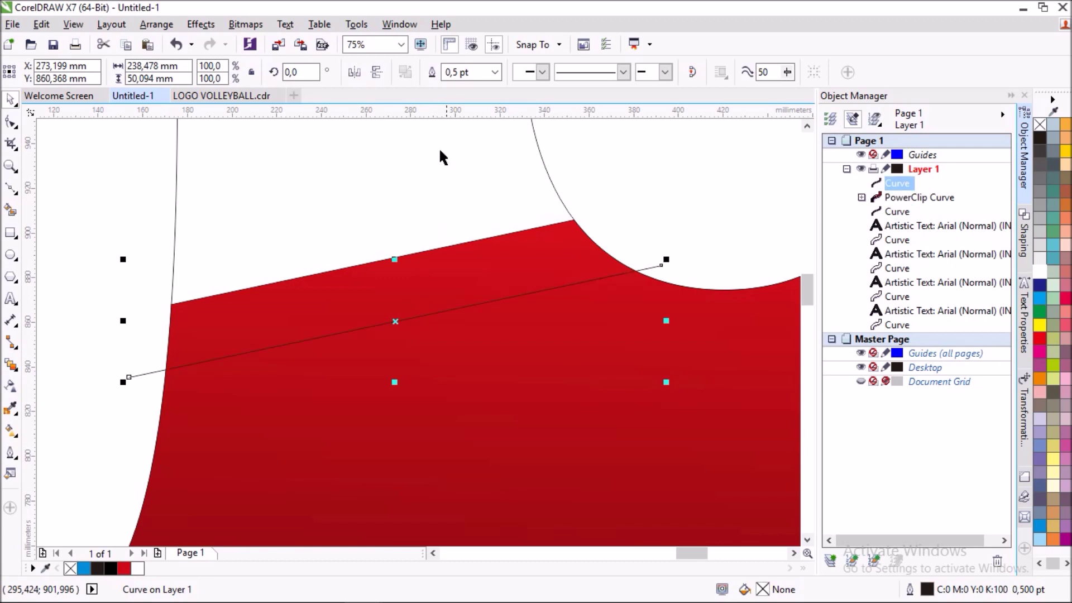
- Thicken the left-shoulder line to 24 pt, nudge it along the shoulder, then widen it to 36 pt
click(495, 72)
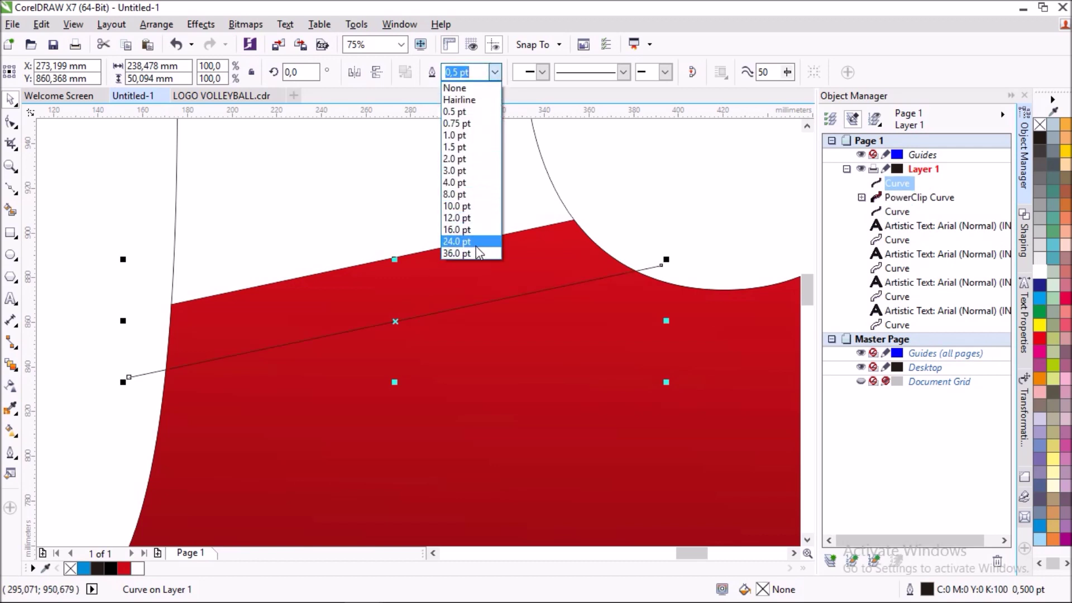
click(475, 245)
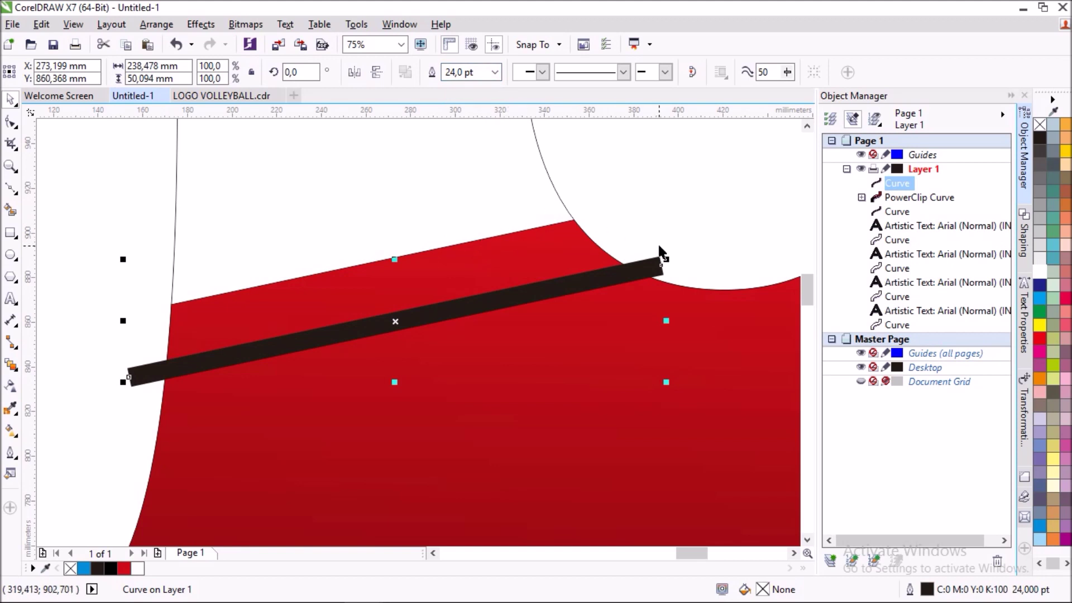
drag(619, 287, 620, 268)
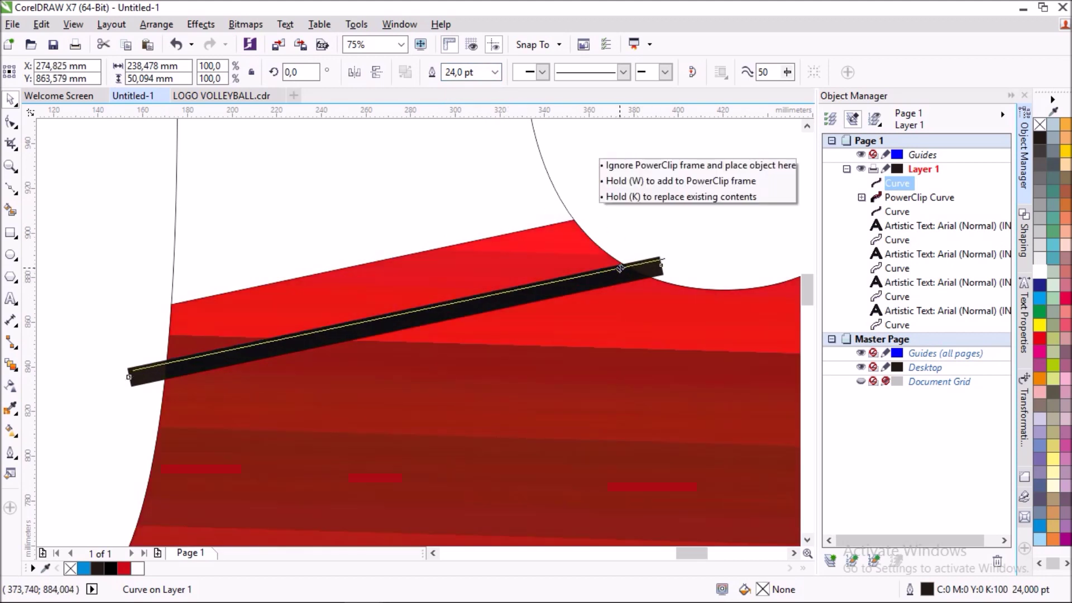
drag(620, 268, 635, 257)
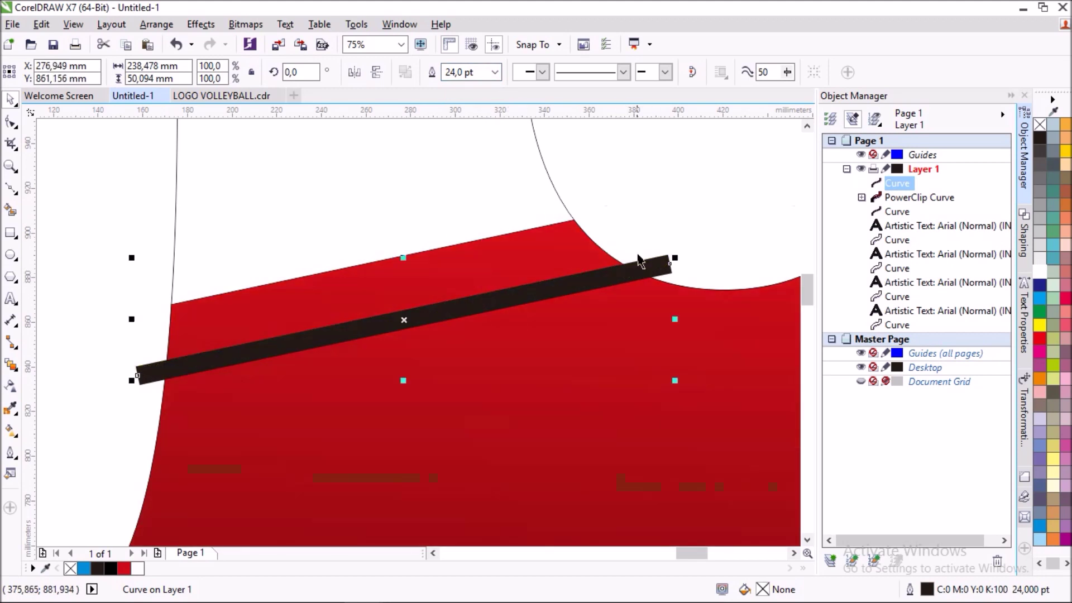
scroll(612, 220, down, 1)
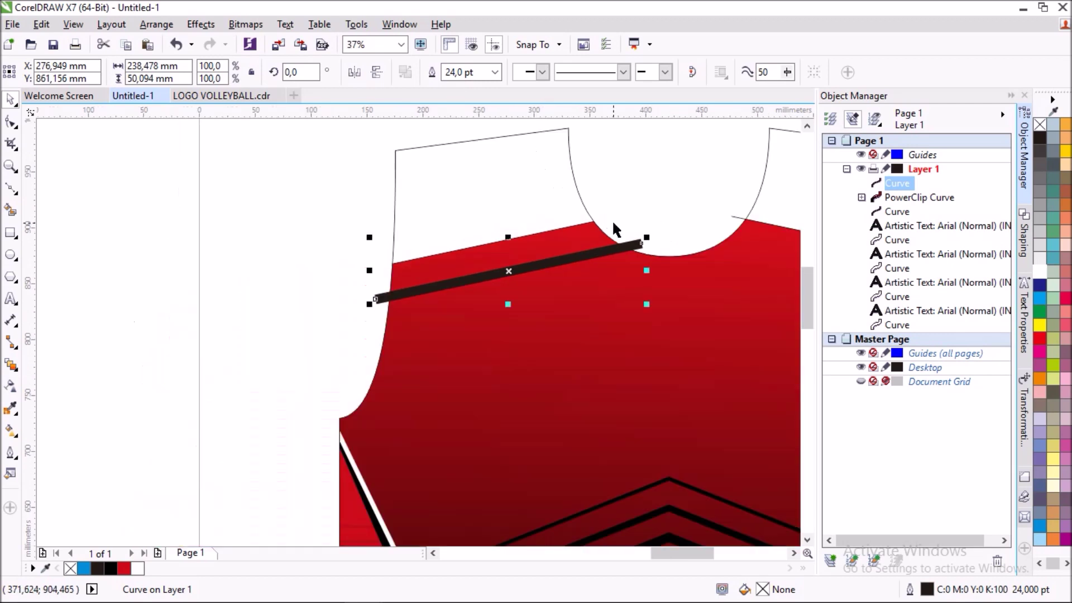
click(495, 72)
click(480, 253)
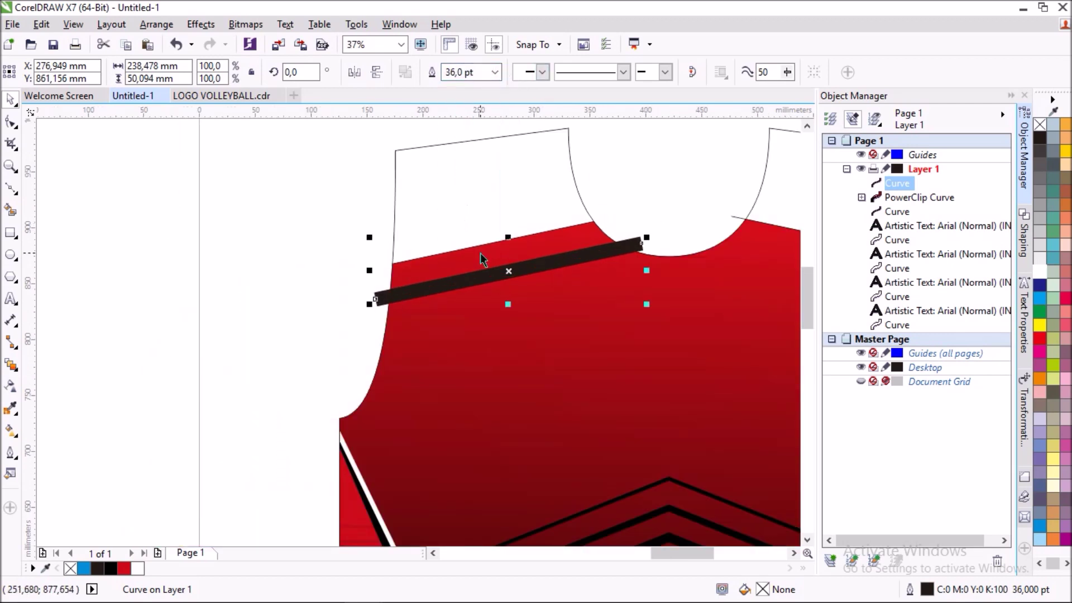
scroll(655, 254, up, 1)
scroll(555, 244, down, 1)
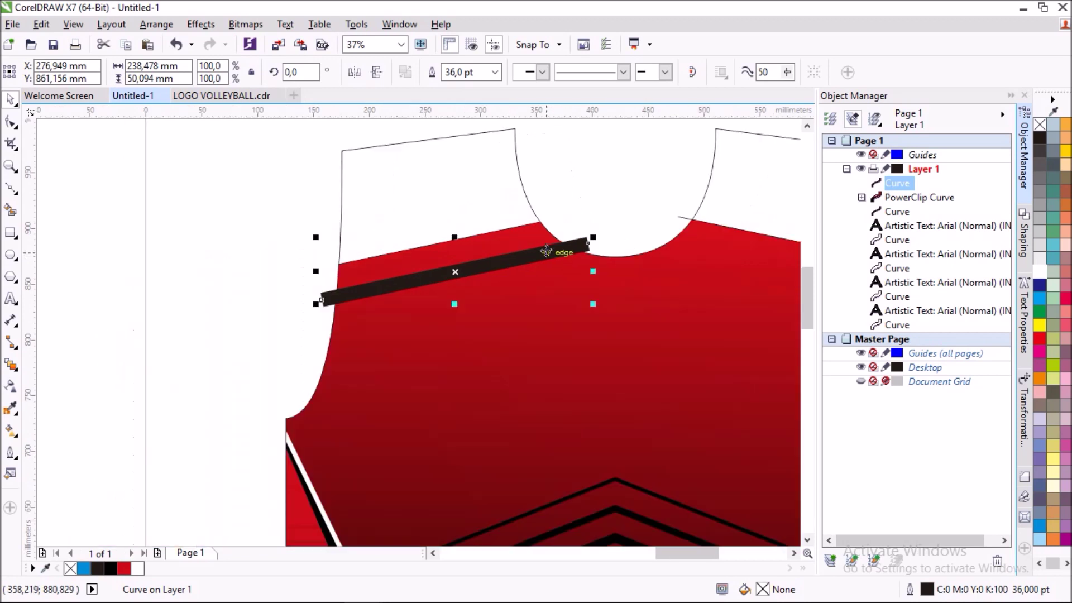
scroll(435, 258, down, 1)
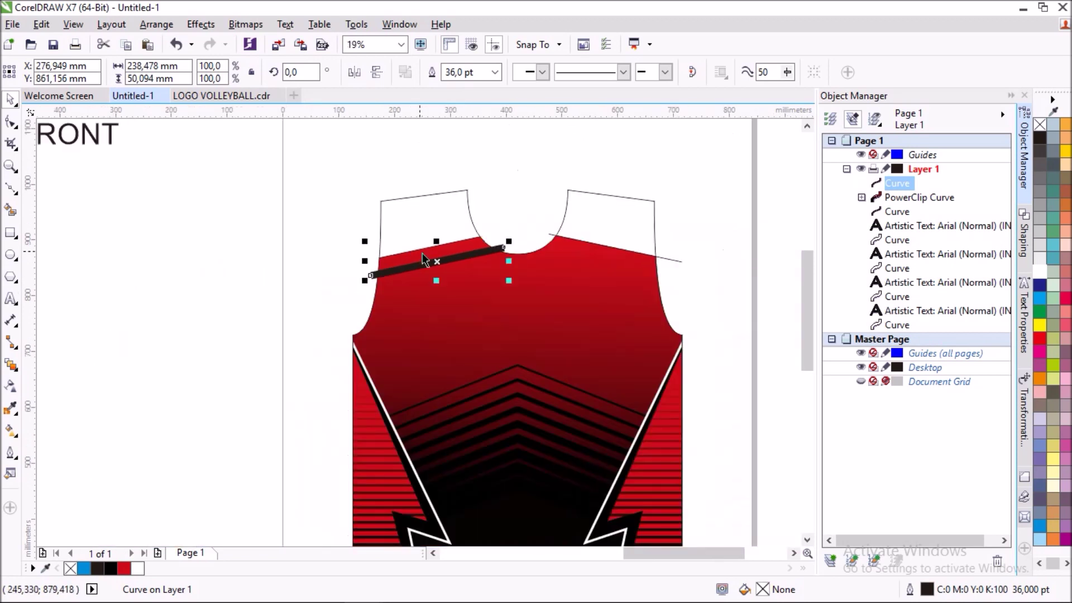
- Convert the thick outline to a filled black object and delete the thin right-shoulder line
click(156, 24)
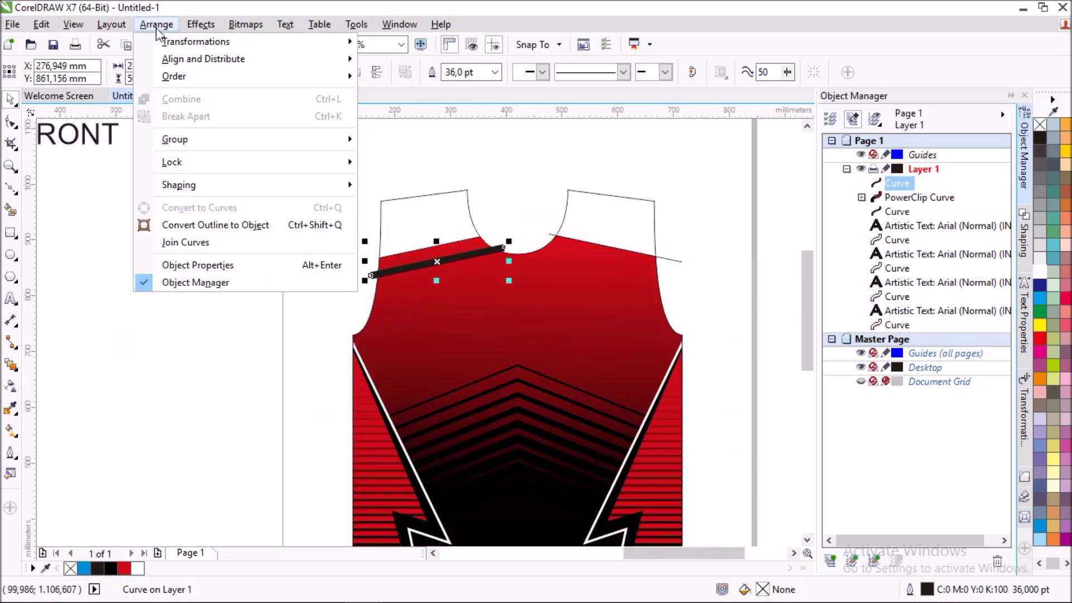
click(289, 226)
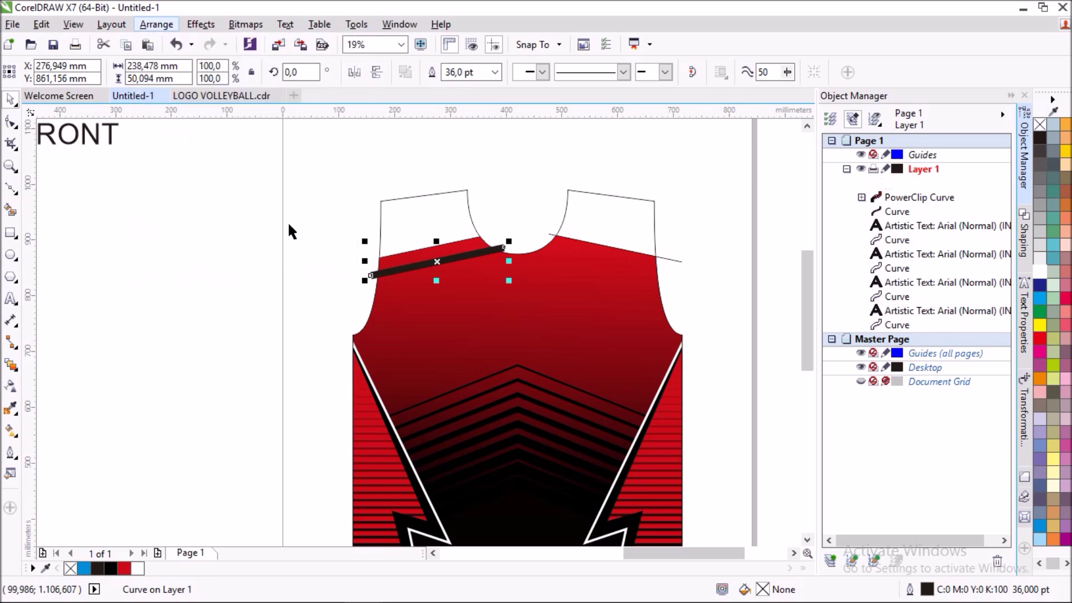
scroll(664, 243, up, 1)
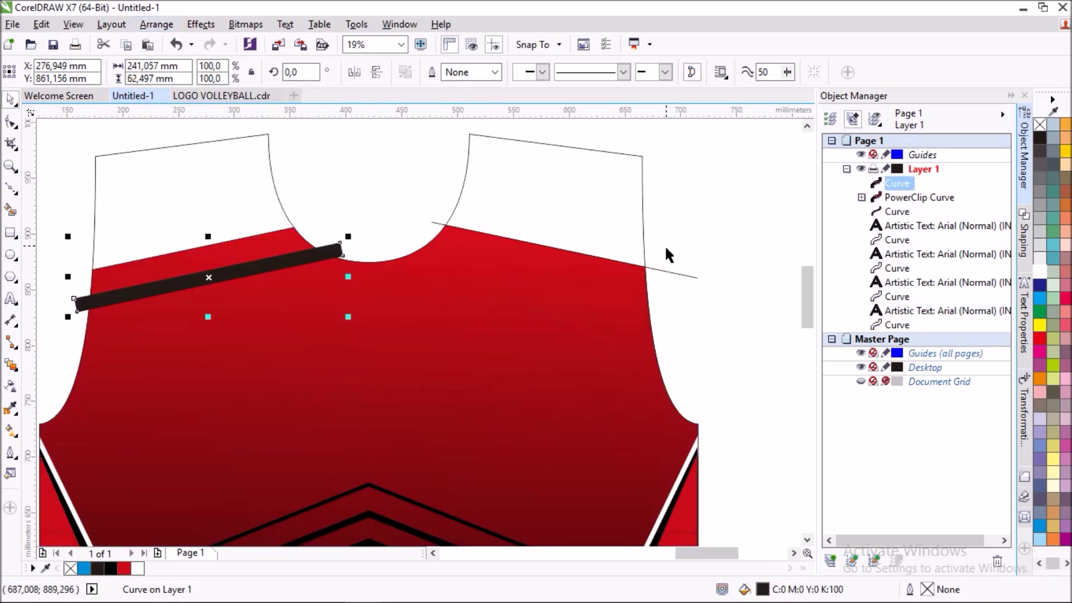
click(684, 274)
key(Delete)
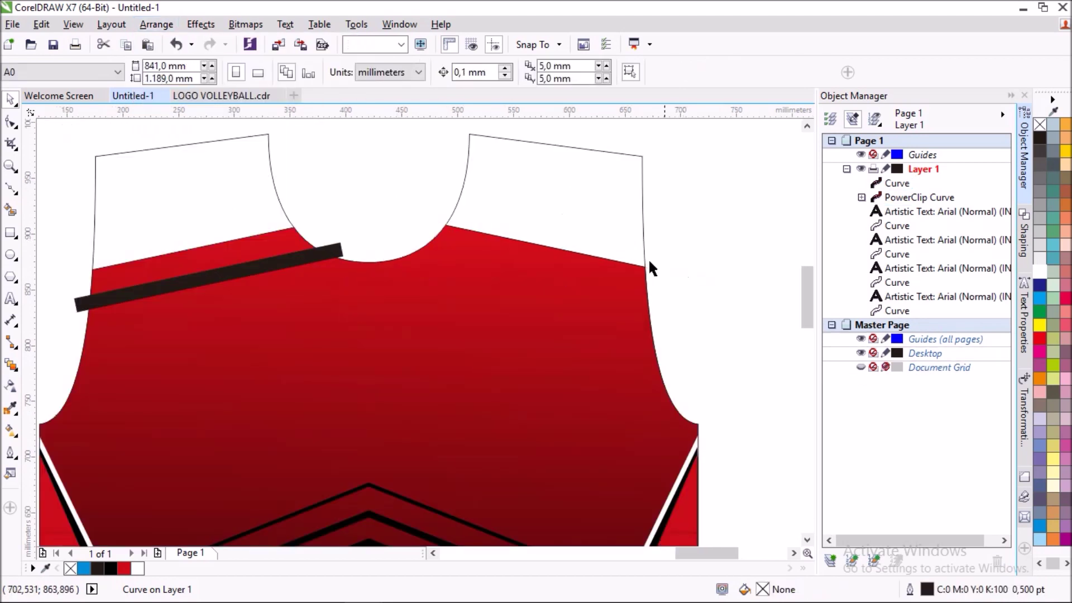
- Copy the black bar onto the right shoulder and mirror it horizontally
drag(302, 255, 579, 256)
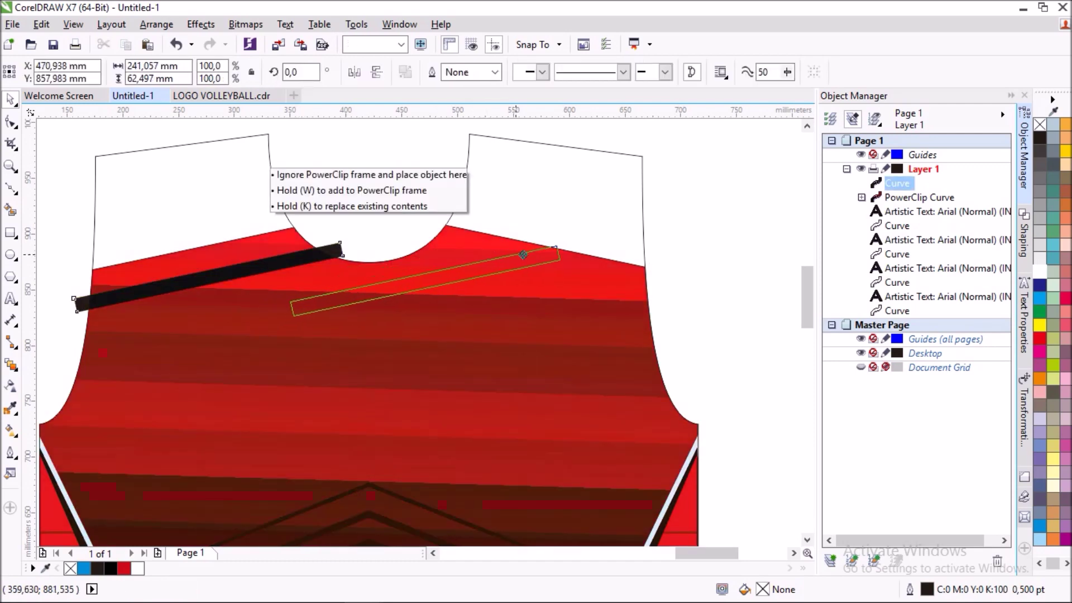
click(355, 72)
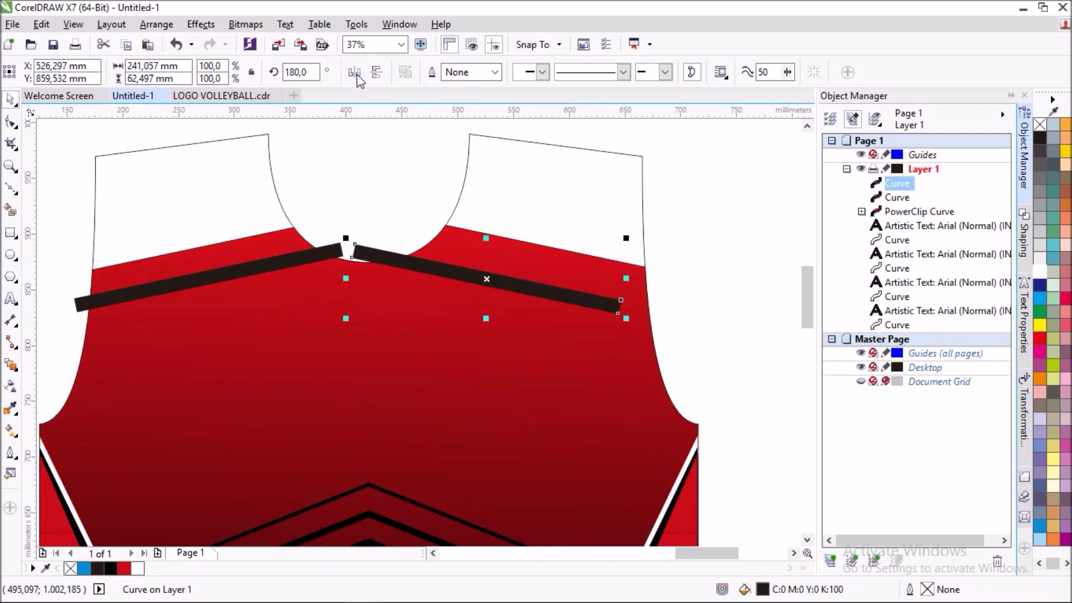
drag(524, 286, 589, 278)
shift+click(338, 250)
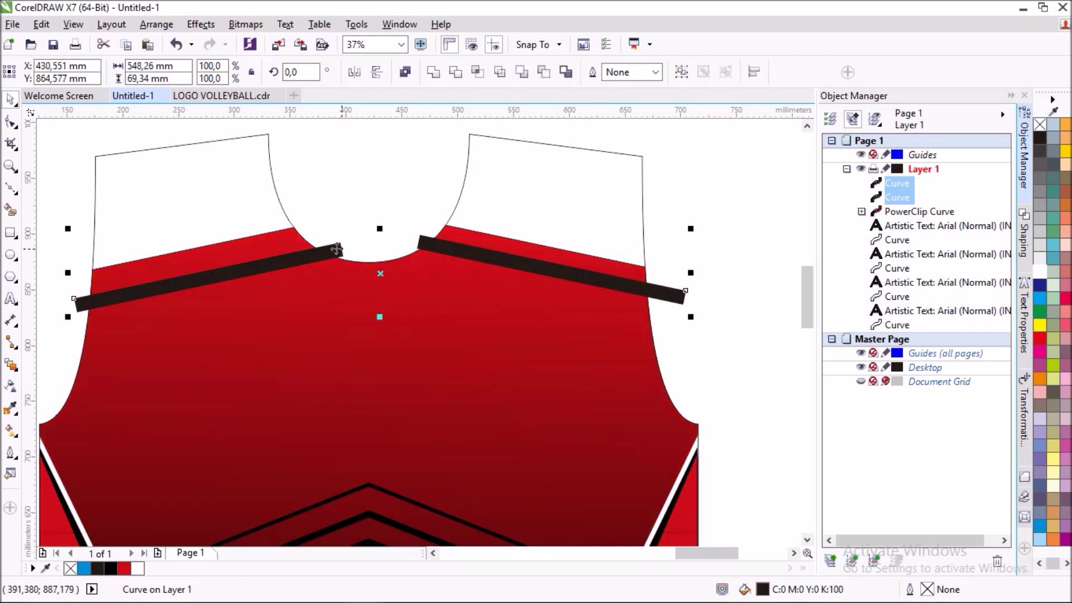
click(397, 173)
- Nudge the right black bar into place near the neckline
click(484, 260)
scroll(485, 260, up, 2)
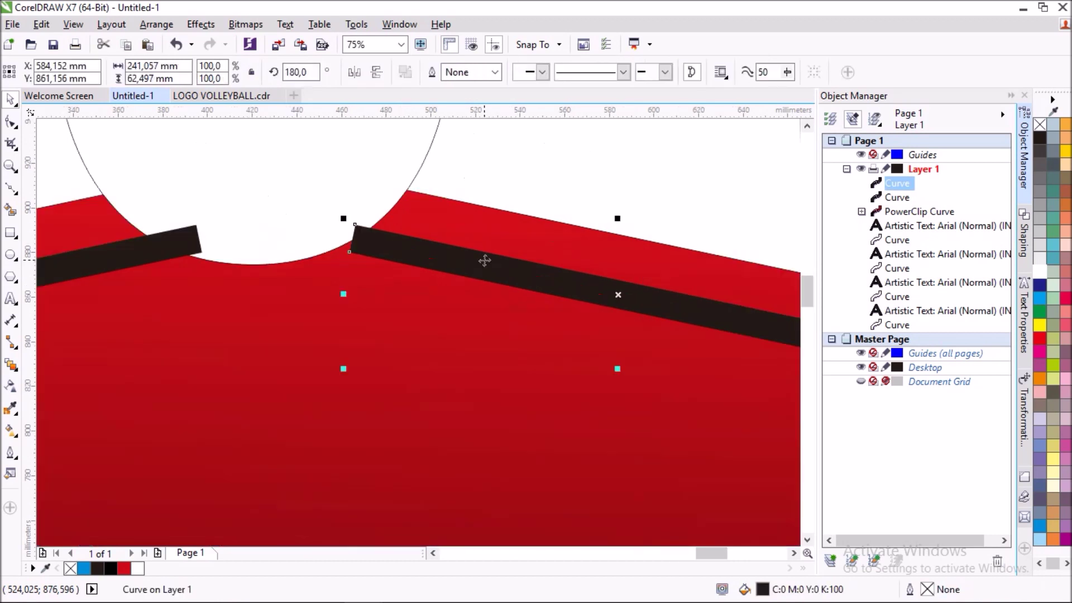
drag(485, 260, 434, 248)
scroll(482, 226, down, 2)
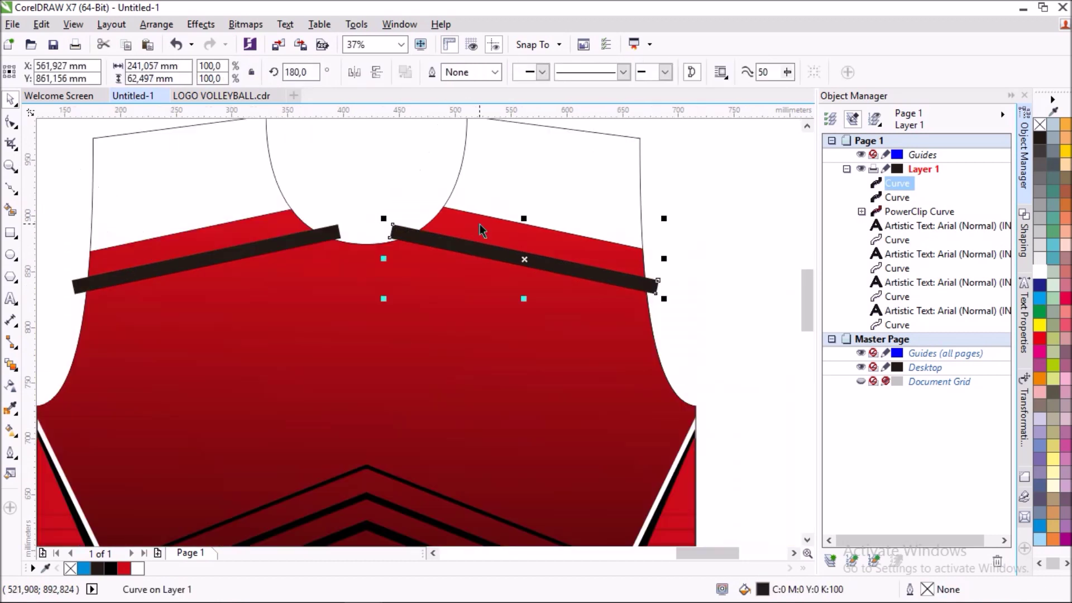
scroll(684, 153, down, 1)
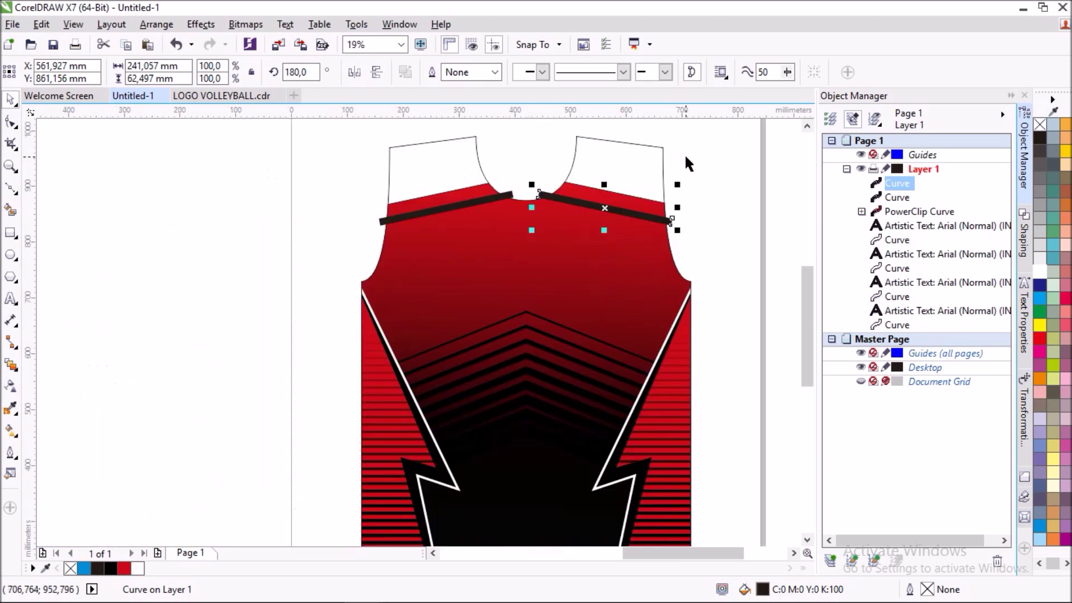
scroll(685, 153, up, 1)
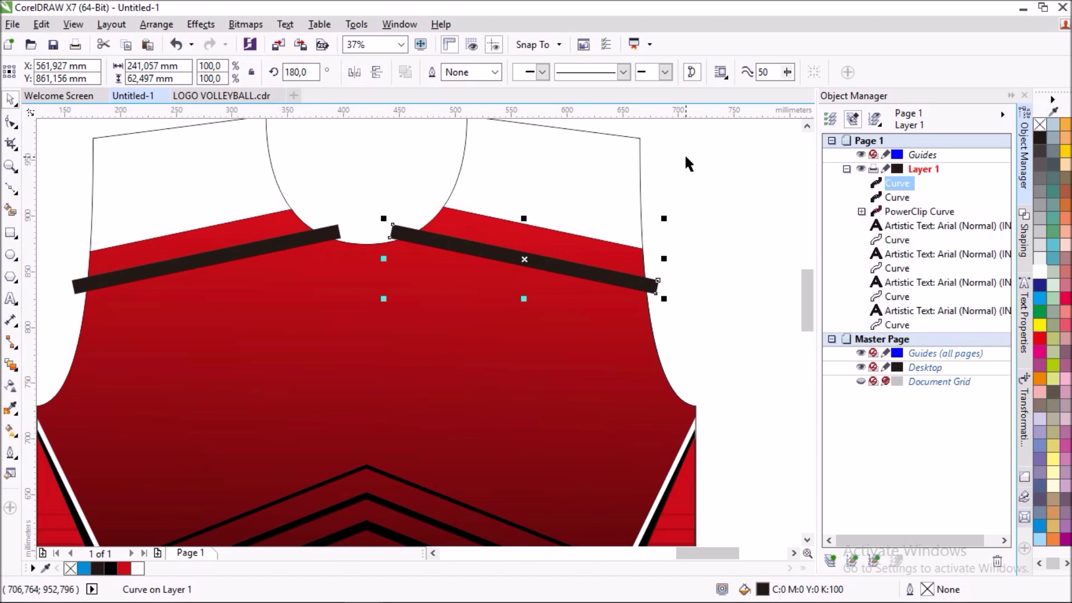
scroll(708, 158, down, 1)
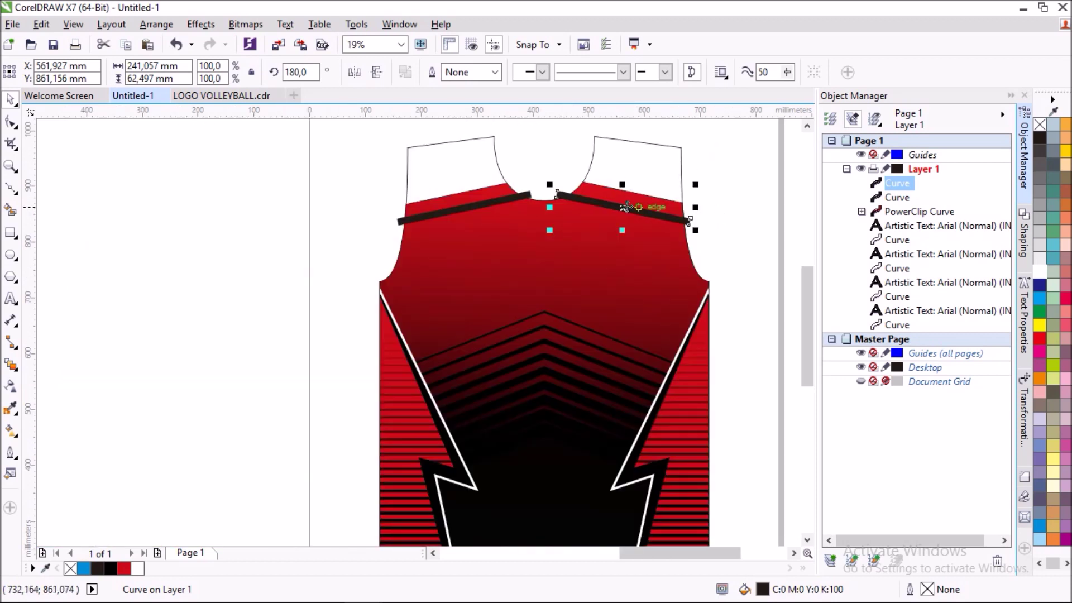
scroll(515, 189, up, 1)
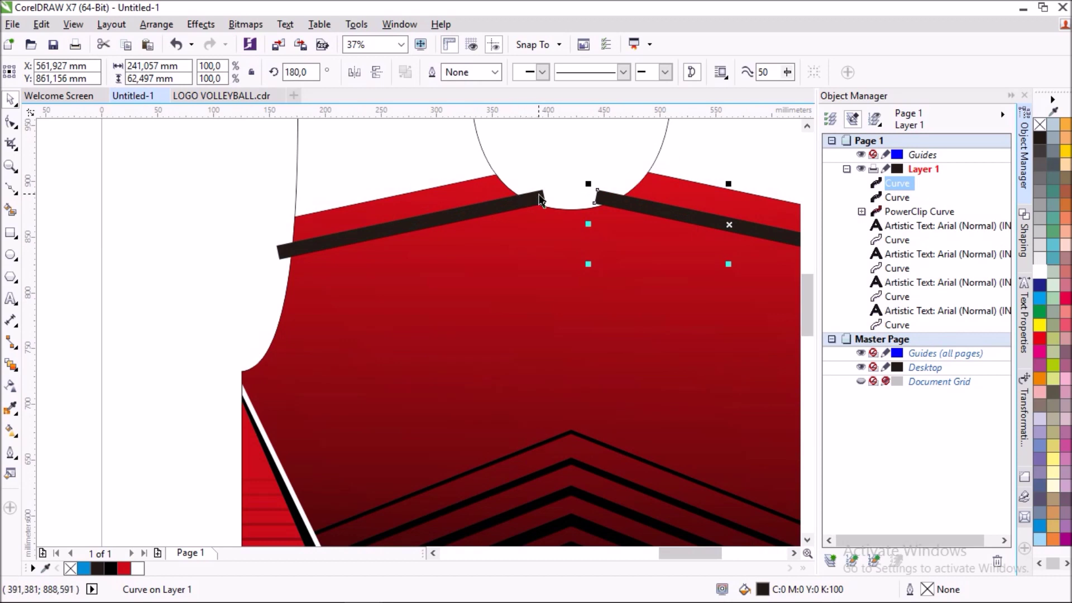
- Raise both black straps above the shoulder edges to matching heights
drag(442, 225, 427, 163)
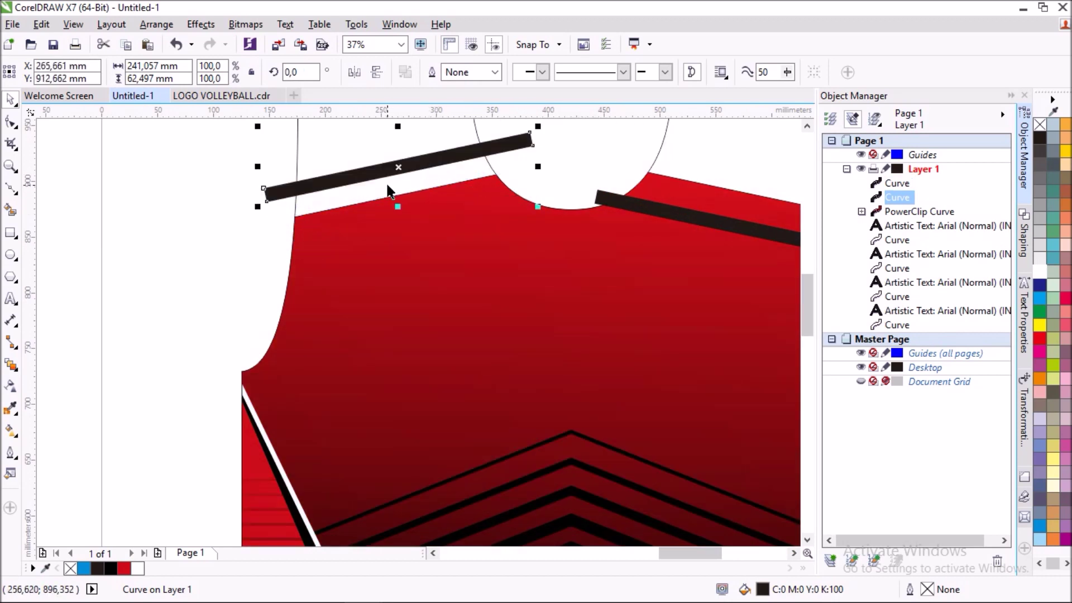
scroll(391, 191, down, 1)
scroll(527, 189, up, 1)
mouse_move(554, 217)
mouse_down()
mouse_move(619, 152)
mouse_move(596, 155)
mouse_up()
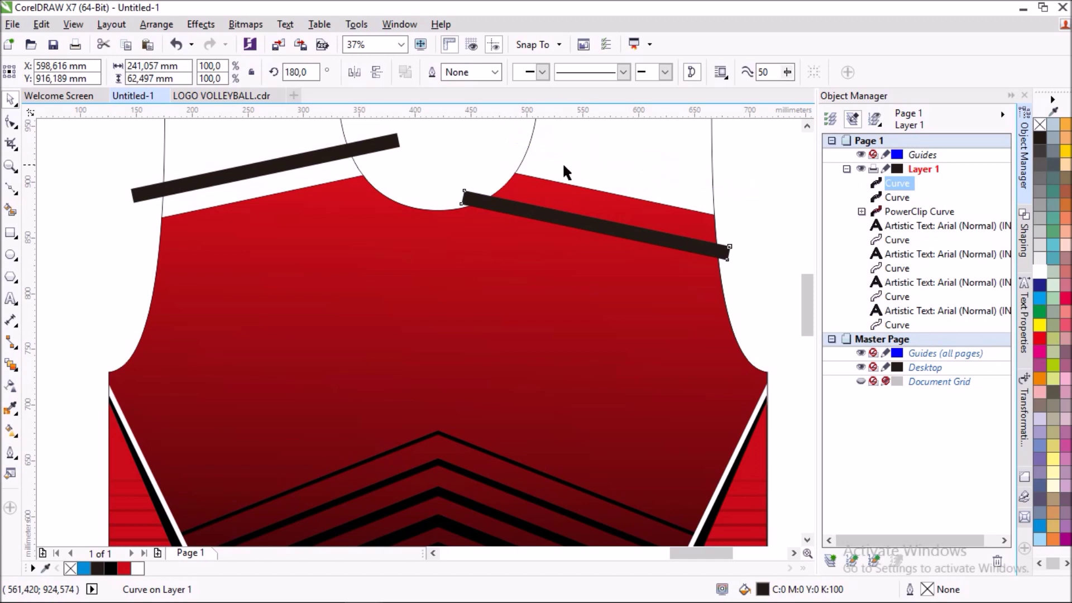
shift+click(391, 144)
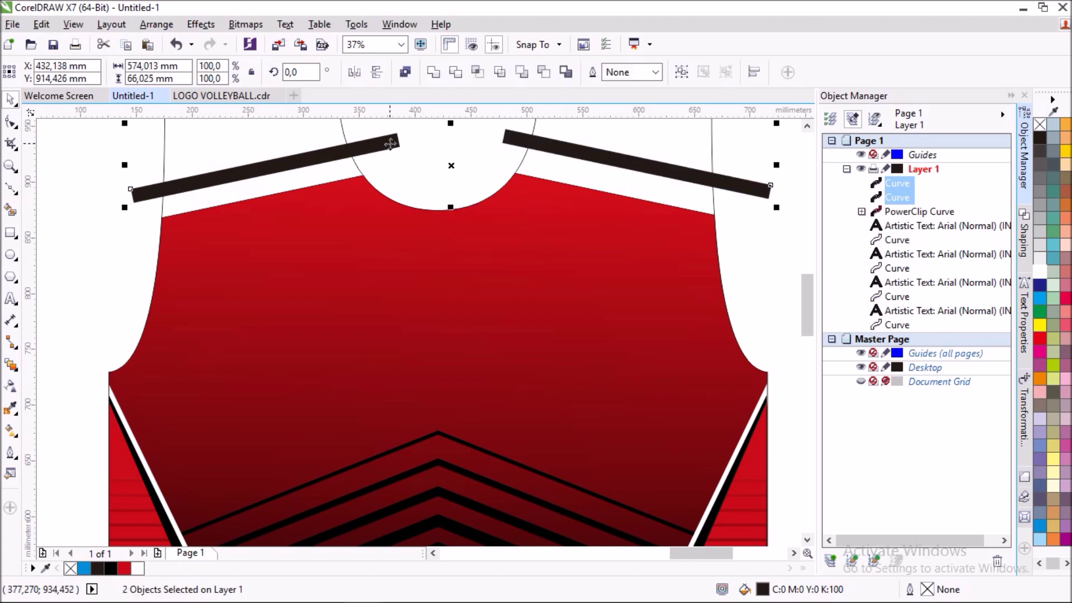
scroll(806, 284, up, 1)
scroll(807, 284, up, 1)
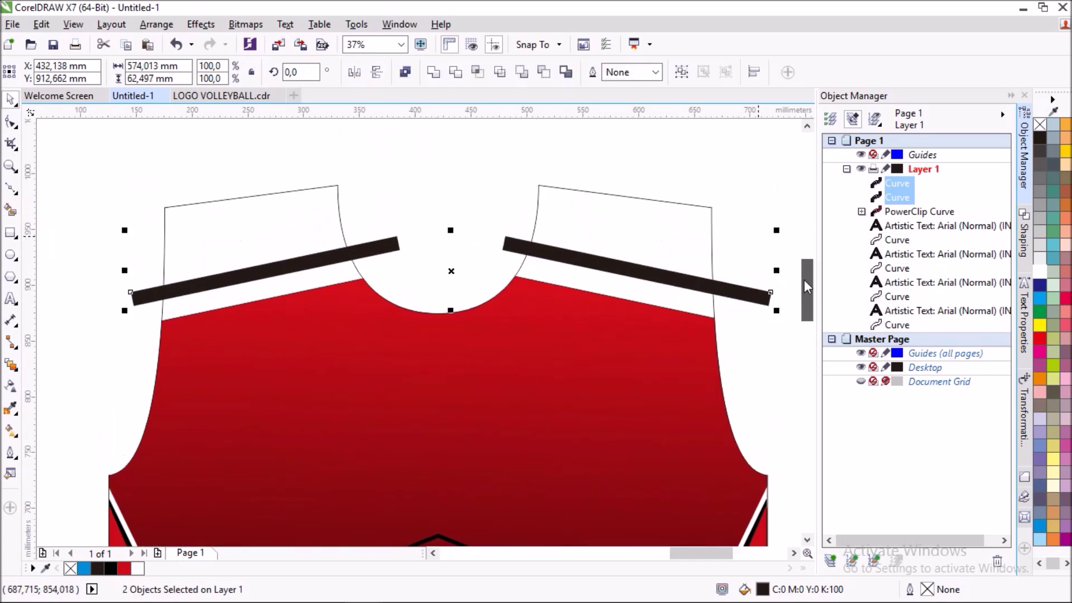
- Fill both black shoulder straps red
click(381, 244)
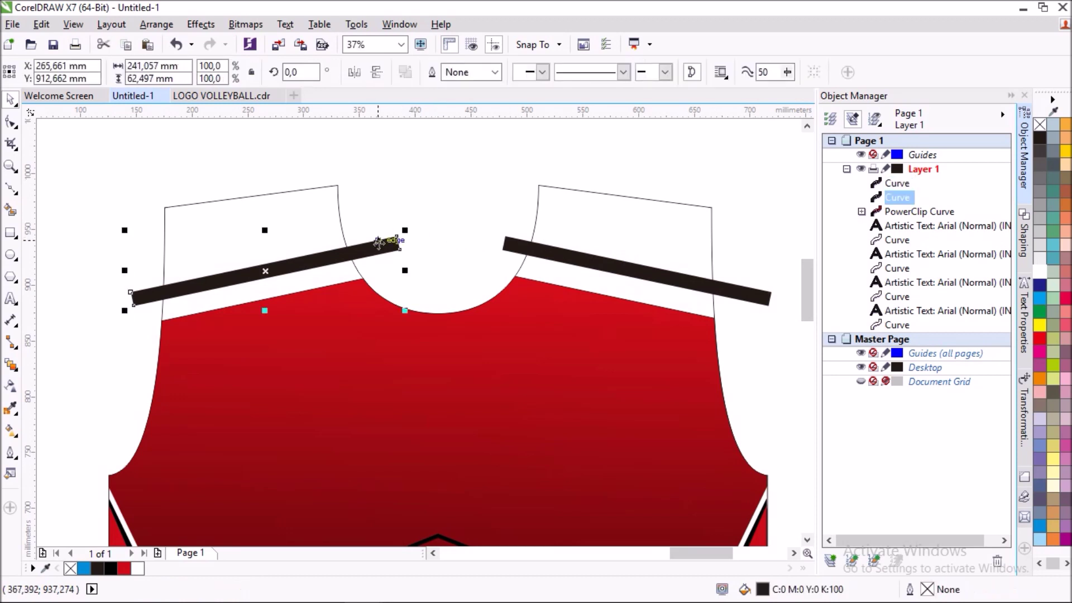
click(124, 568)
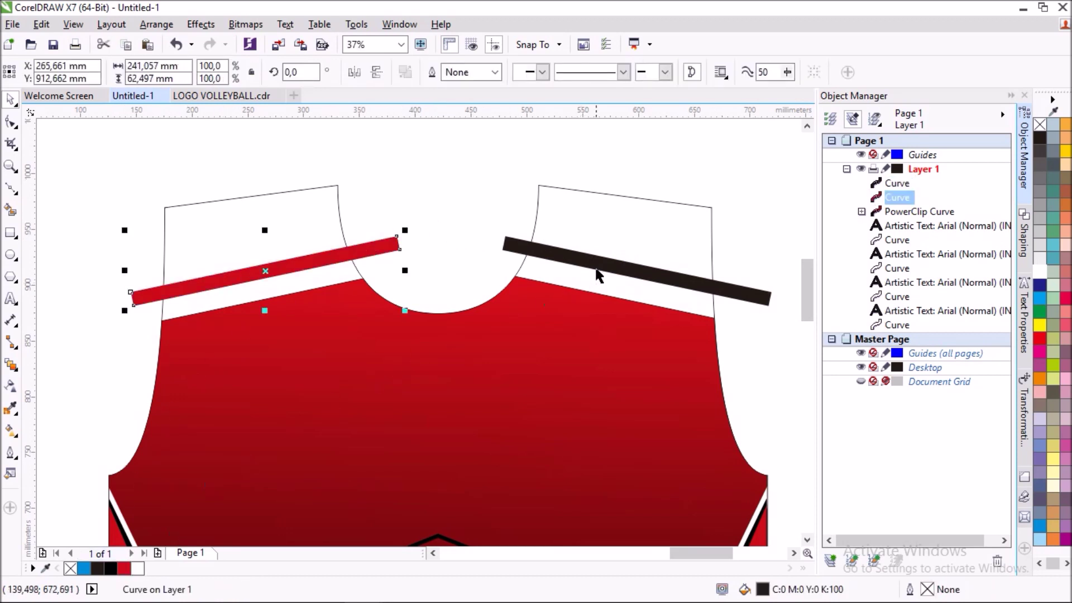
click(597, 268)
click(124, 568)
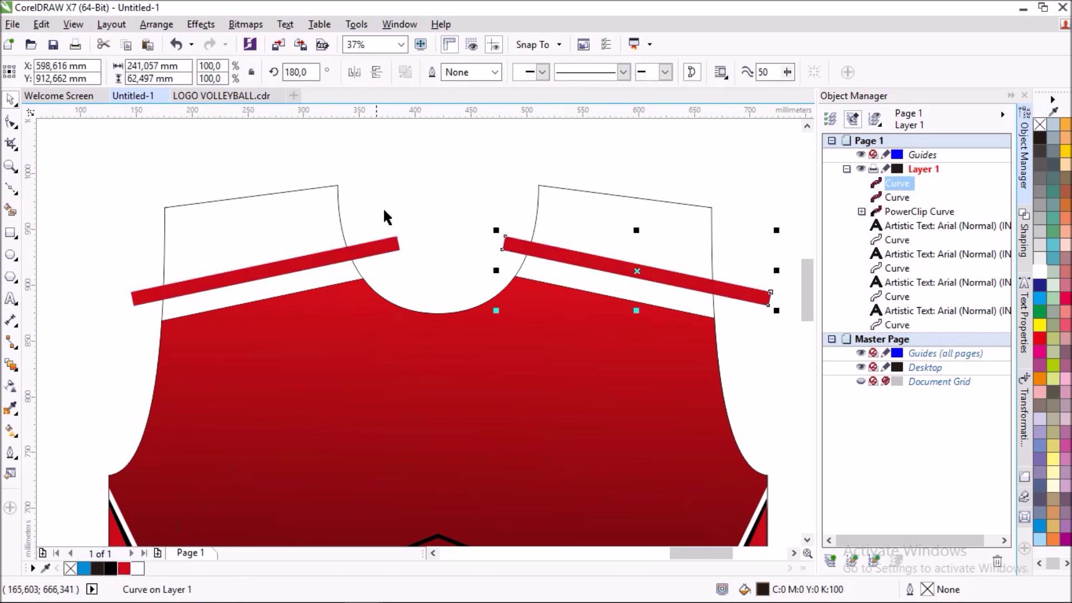
click(418, 161)
scroll(418, 168, down, 2)
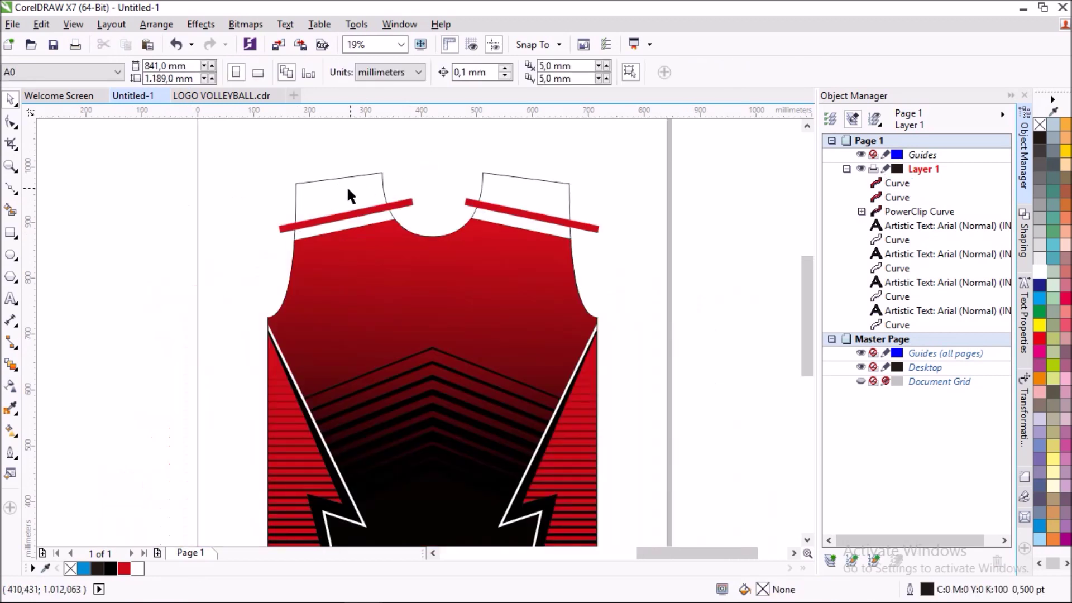
scroll(357, 190, up, 2)
- Trim the left strap to the jersey body with Intersect and fill the band red
click(343, 248)
shift+click(330, 176)
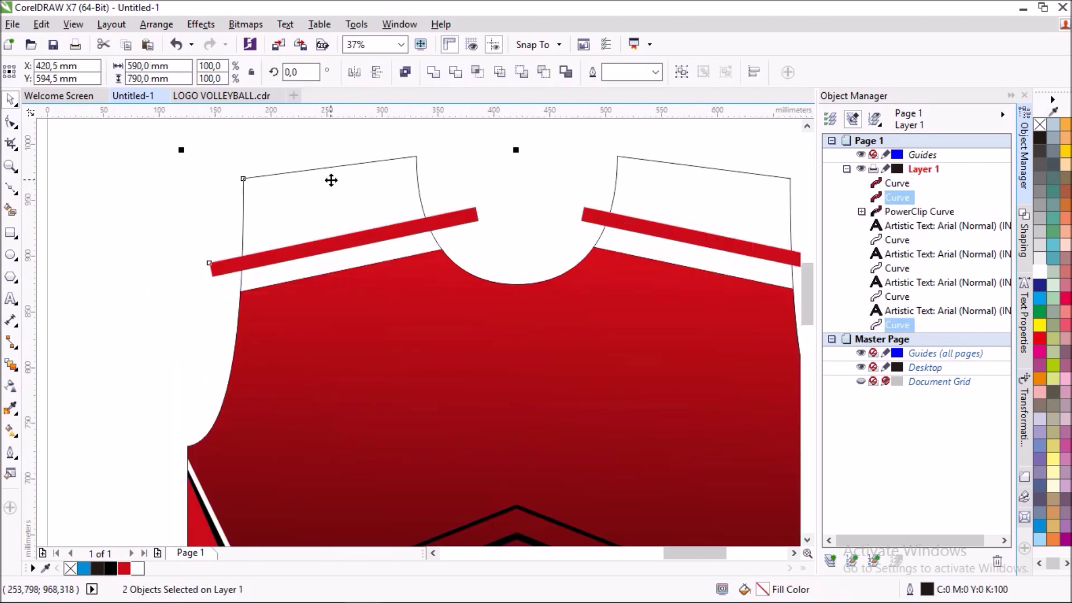
click(477, 72)
click(453, 225)
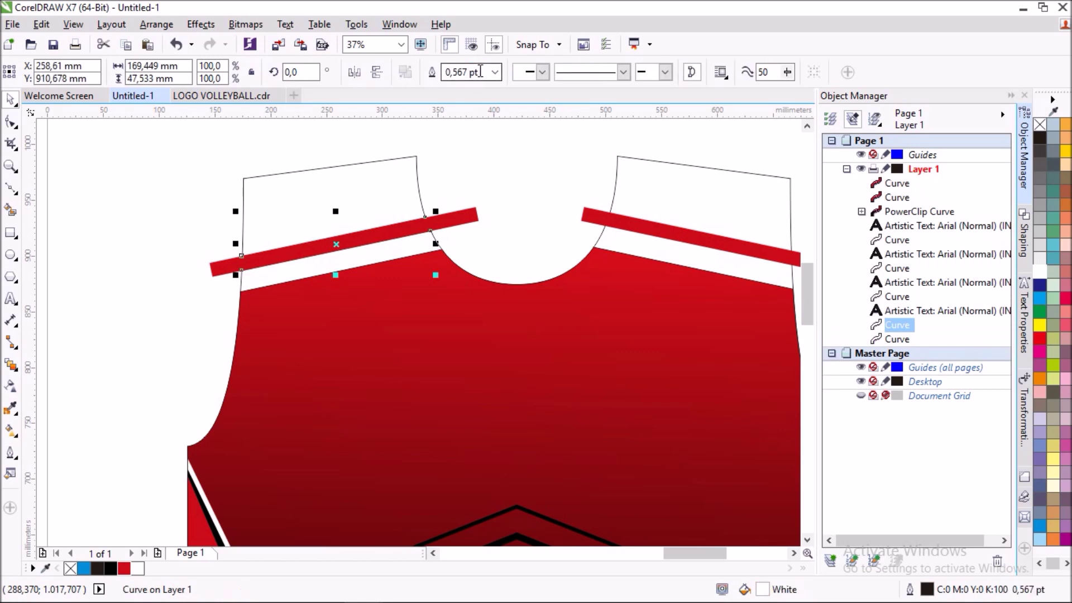
drag(456, 226, 249, 173)
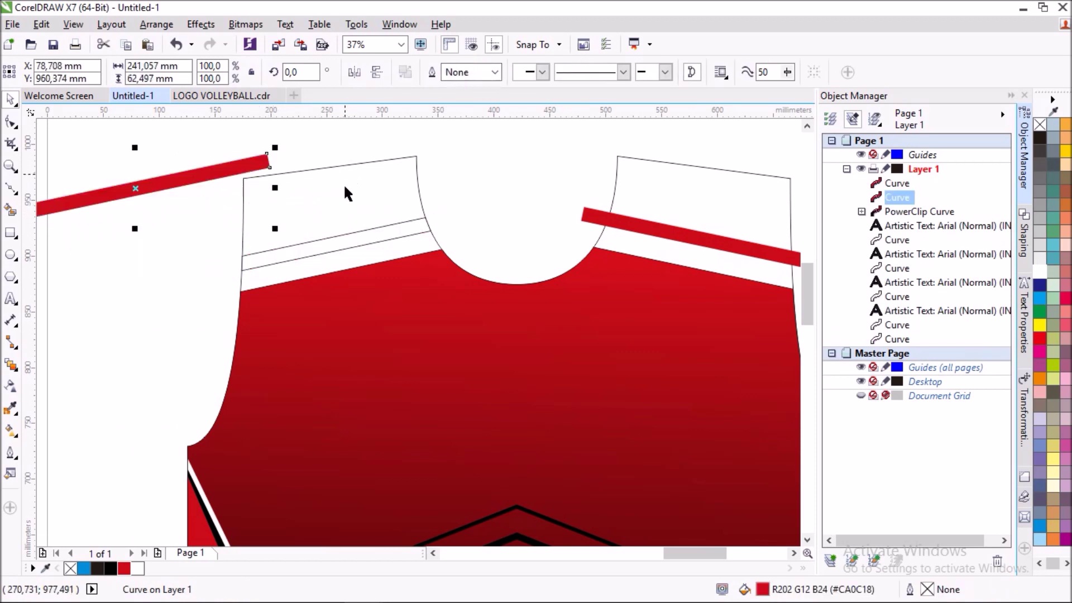
key(Delete)
click(353, 239)
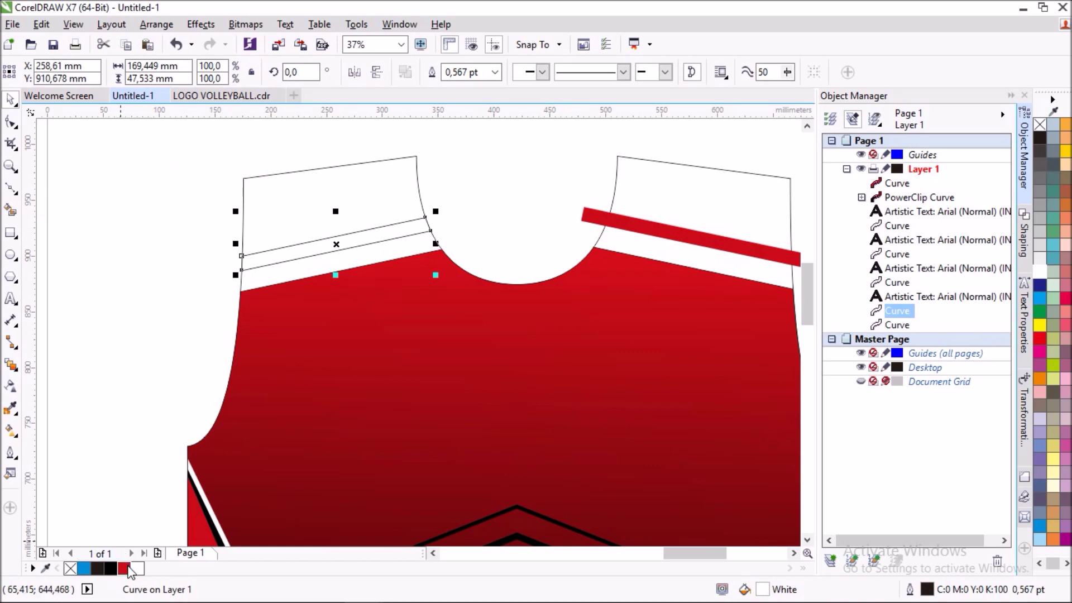
click(124, 568)
click(147, 263)
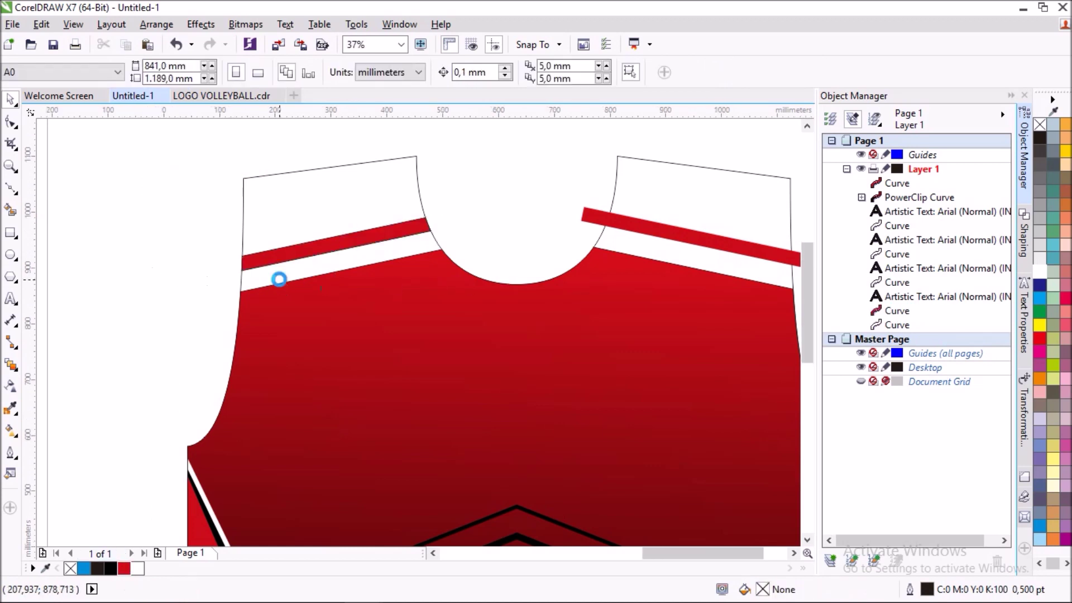
scroll(275, 280, down, 1)
scroll(438, 241, up, 1)
- Trim the right strap to the shoulder shape with Intersect and fill the stripe red
click(489, 246)
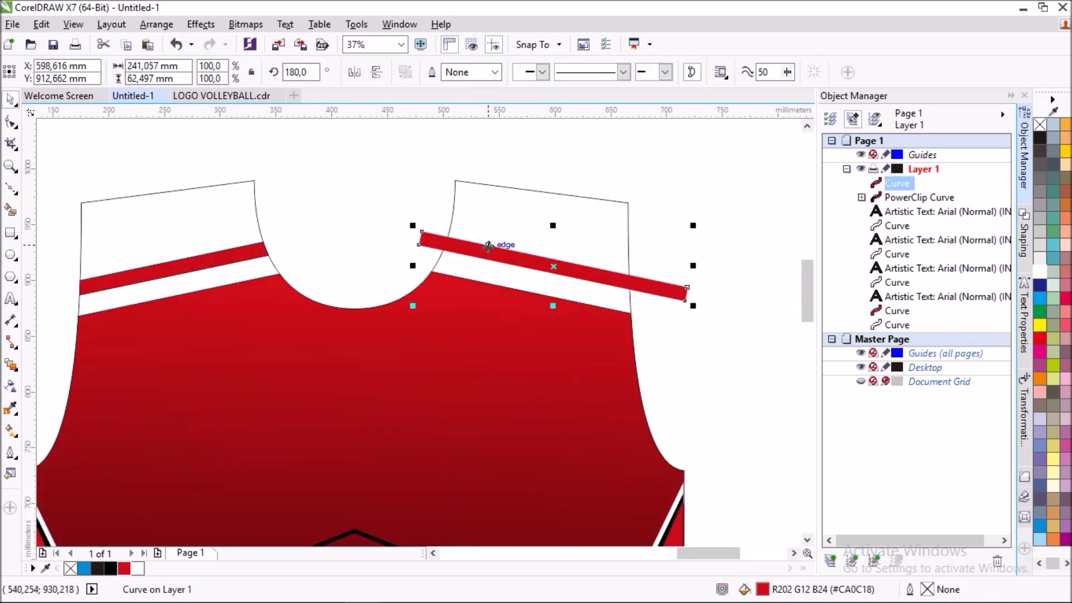
shift+click(519, 207)
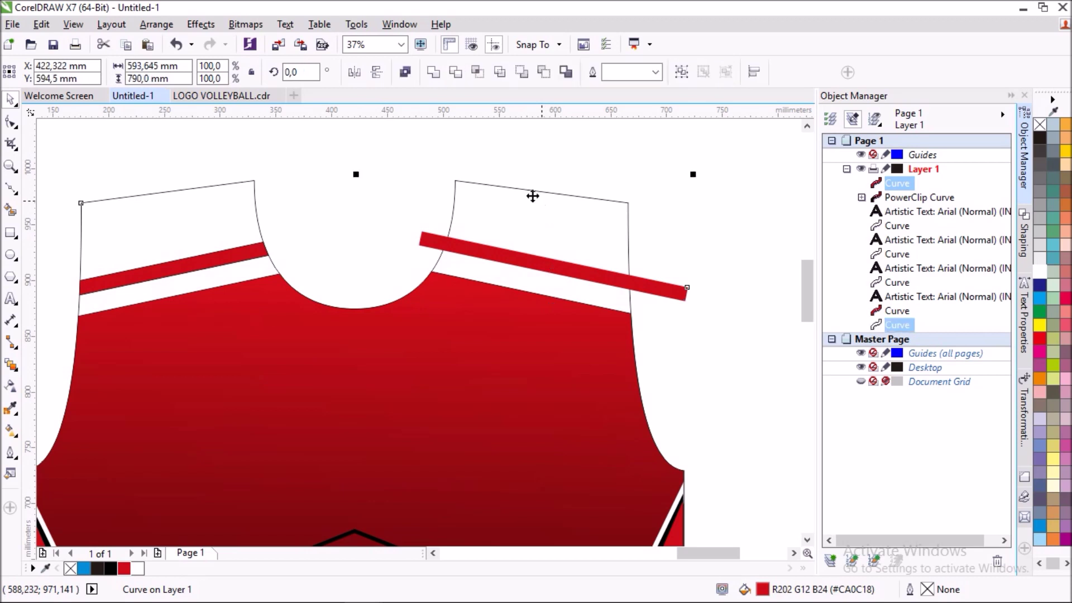
click(481, 71)
click(683, 267)
drag(671, 301, 712, 188)
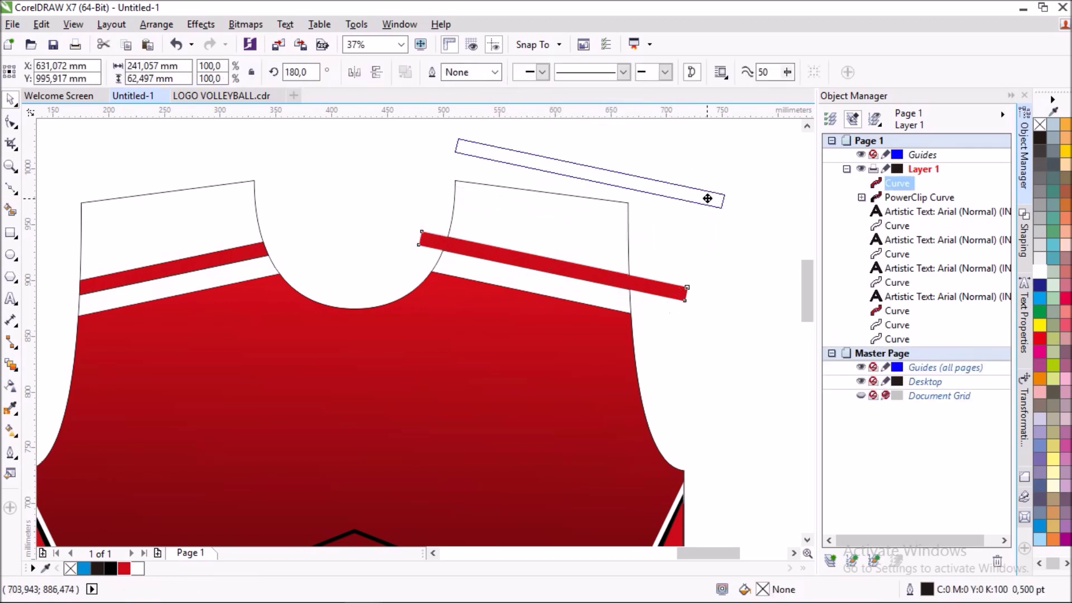
key(Delete)
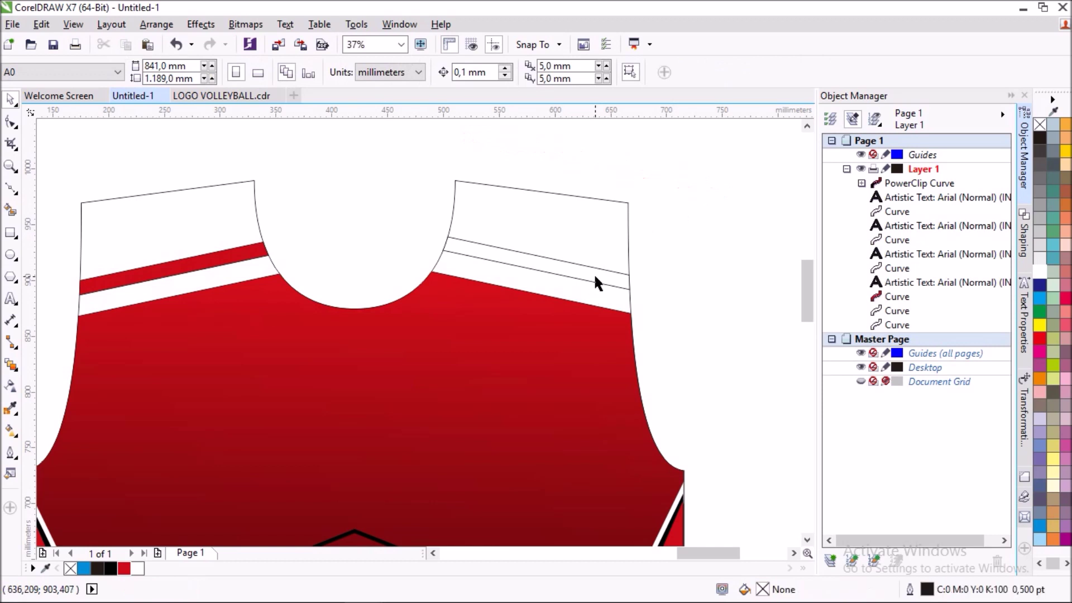
click(595, 273)
click(124, 568)
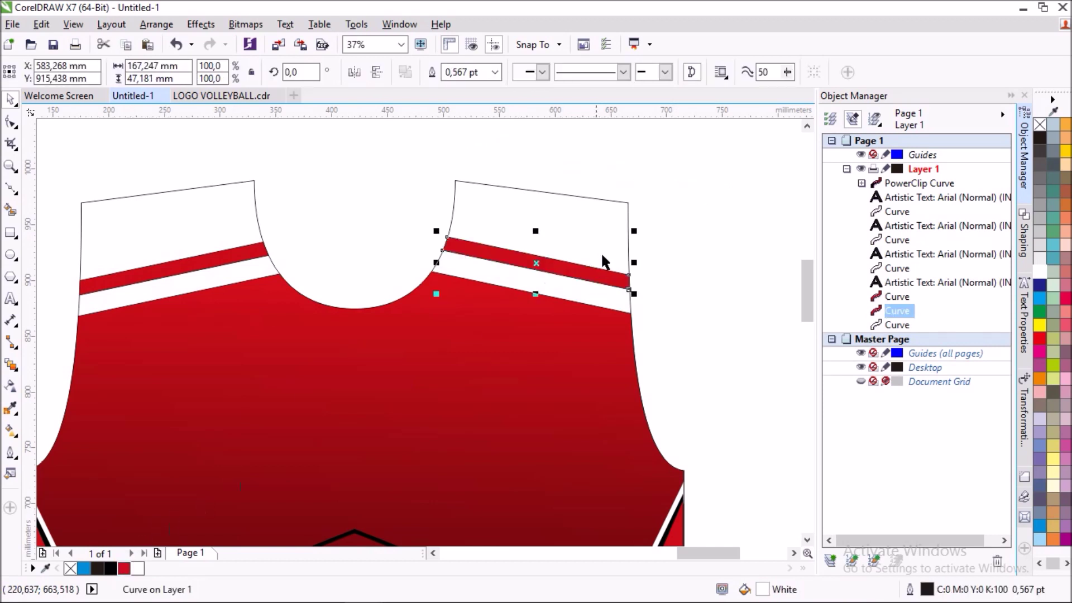
click(688, 217)
scroll(458, 278, down, 2)
scroll(458, 279, down, 2)
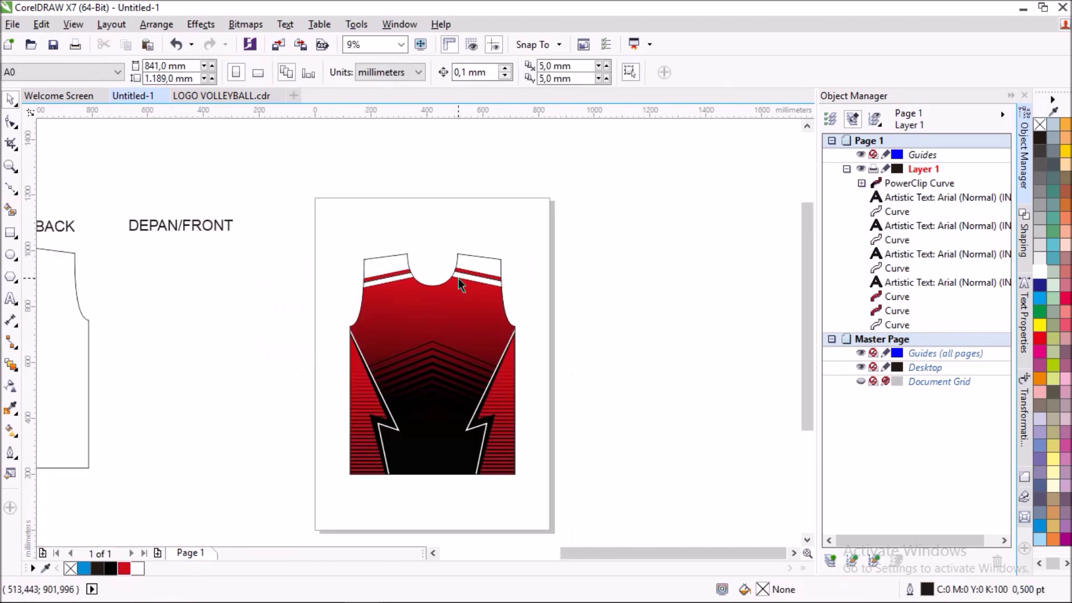
scroll(427, 290, up, 2)
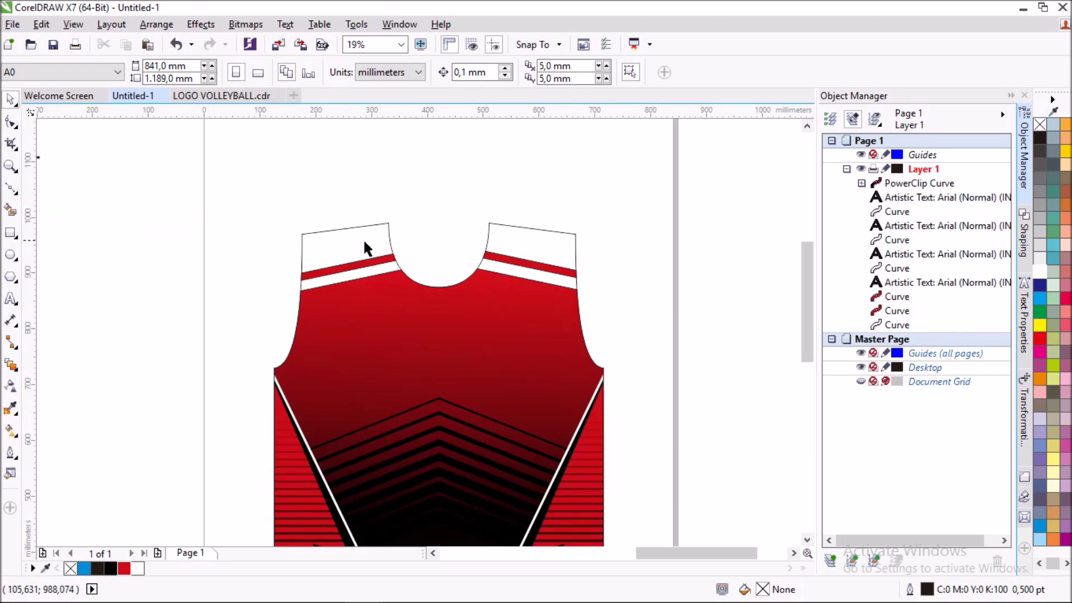
- Remove the outlines from both red shoulder stripes, then bring up the LOGO VOLLEYBALL file
click(335, 268)
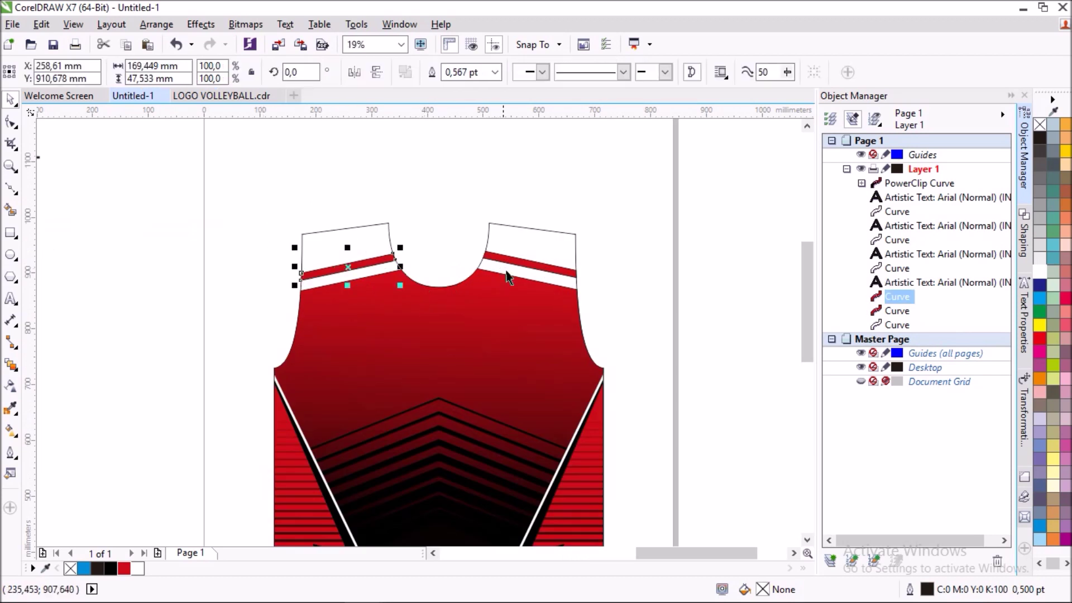
shift+click(523, 267)
click(70, 569)
click(233, 277)
scroll(472, 288, down, 1)
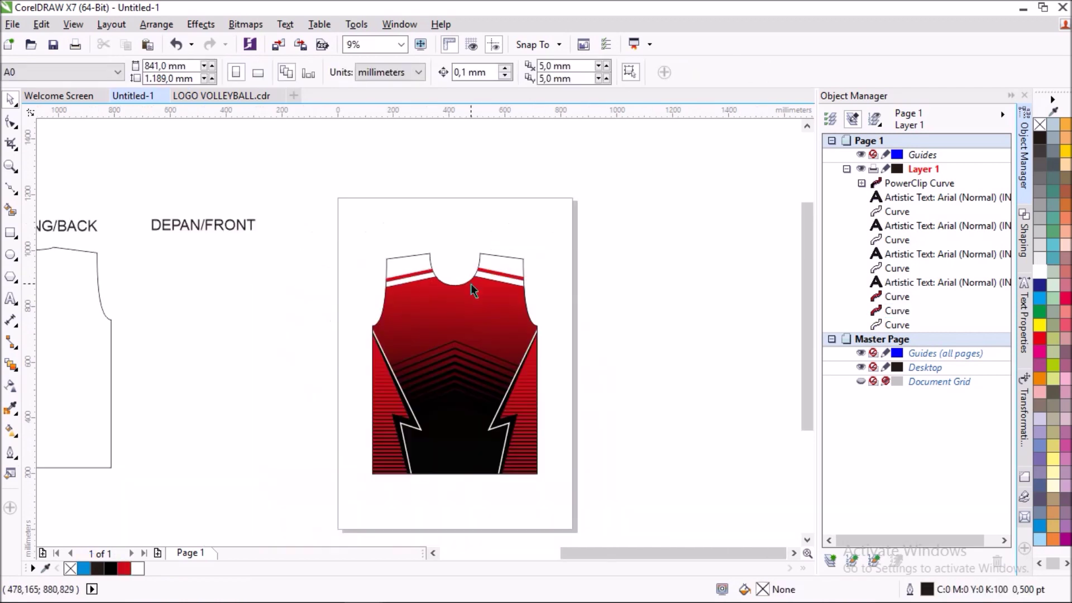
scroll(454, 424, up, 1)
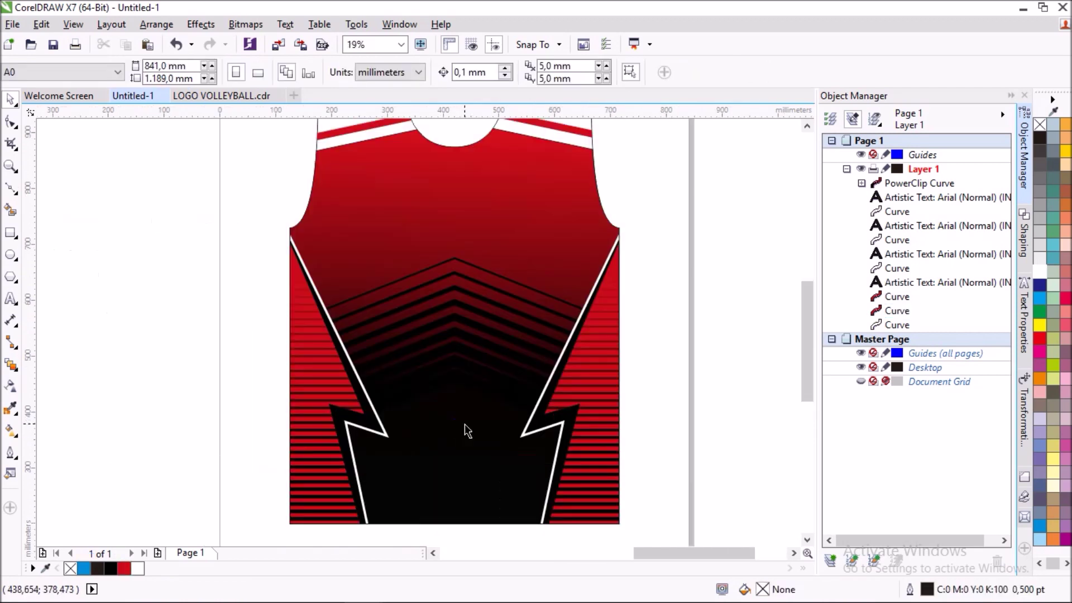
scroll(464, 423, down, 1)
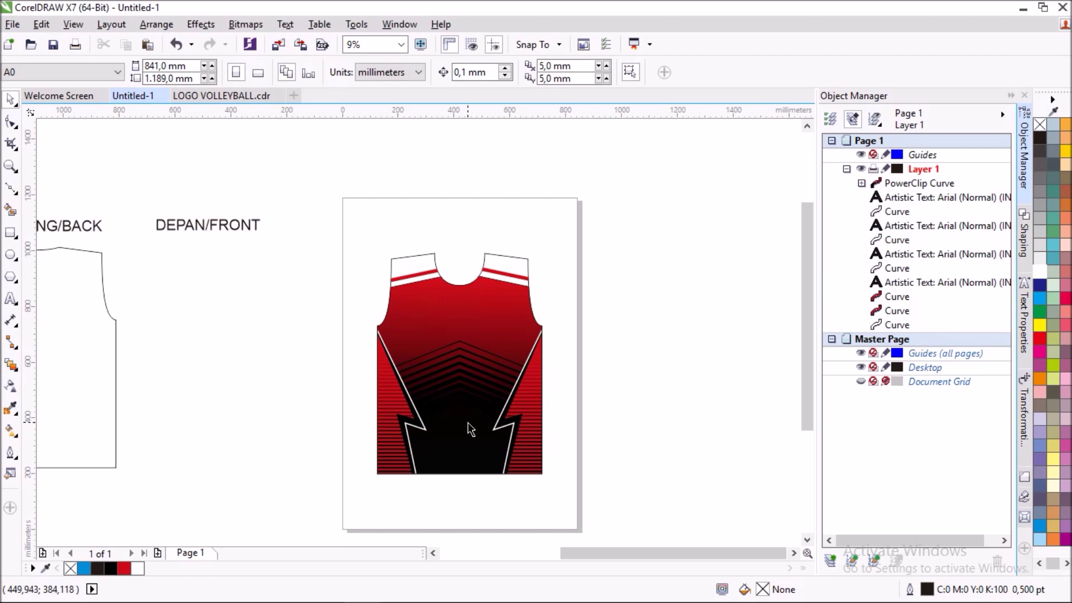
click(237, 96)
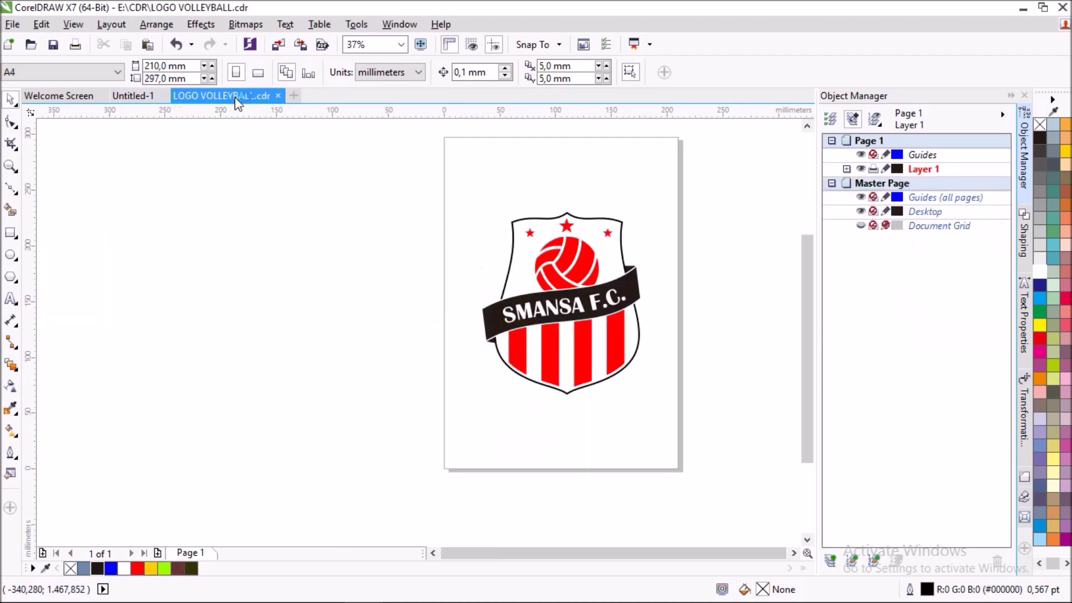
- Copy the SMANSA F.C. logo and paste it into the jersey document
drag(435, 165, 674, 419)
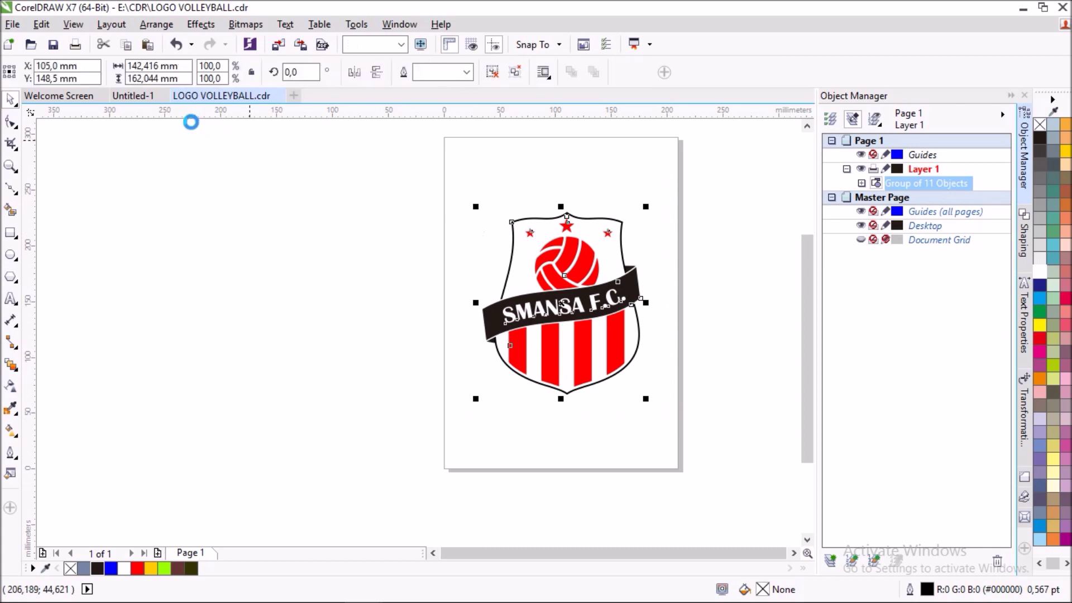
click(141, 97)
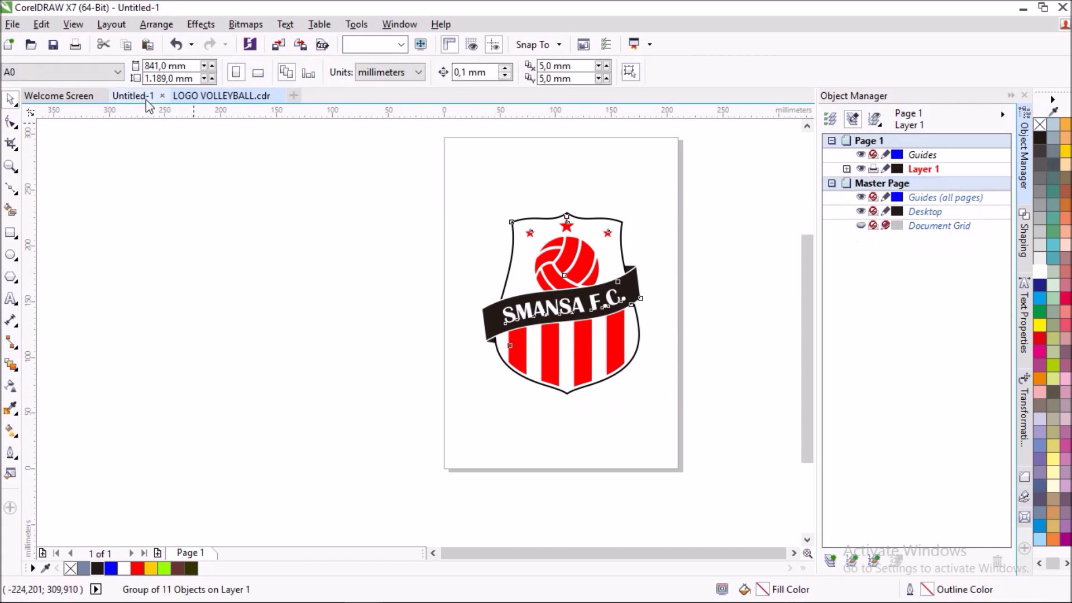
key(ctrl+v)
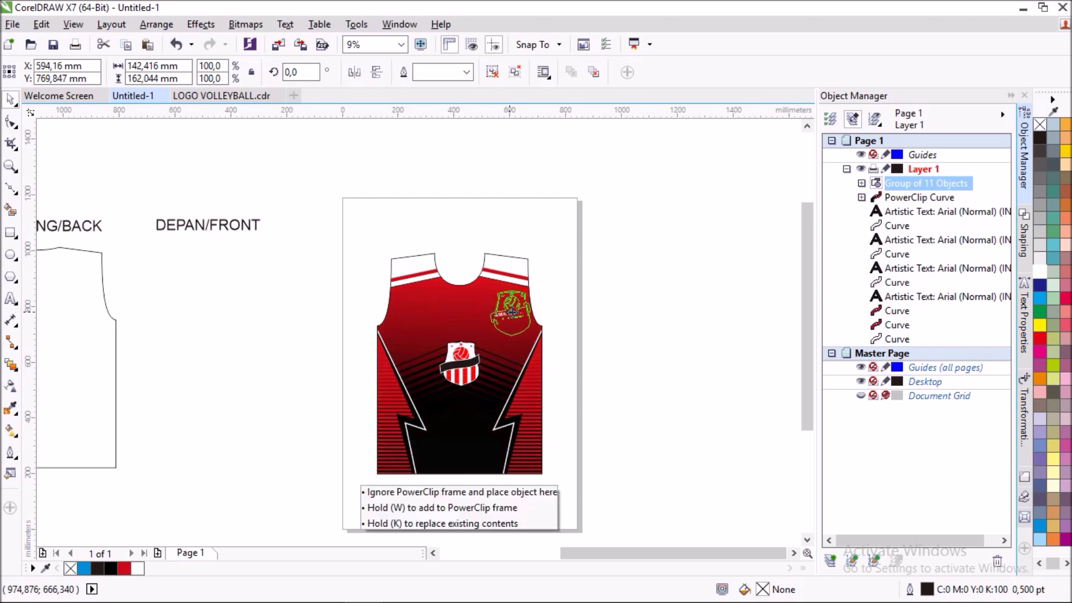
- Scale the crest down to badge size on the jersey's upper-right chest
drag(459, 360, 510, 310)
scroll(511, 312, up, 2)
drag(553, 364, 500, 305)
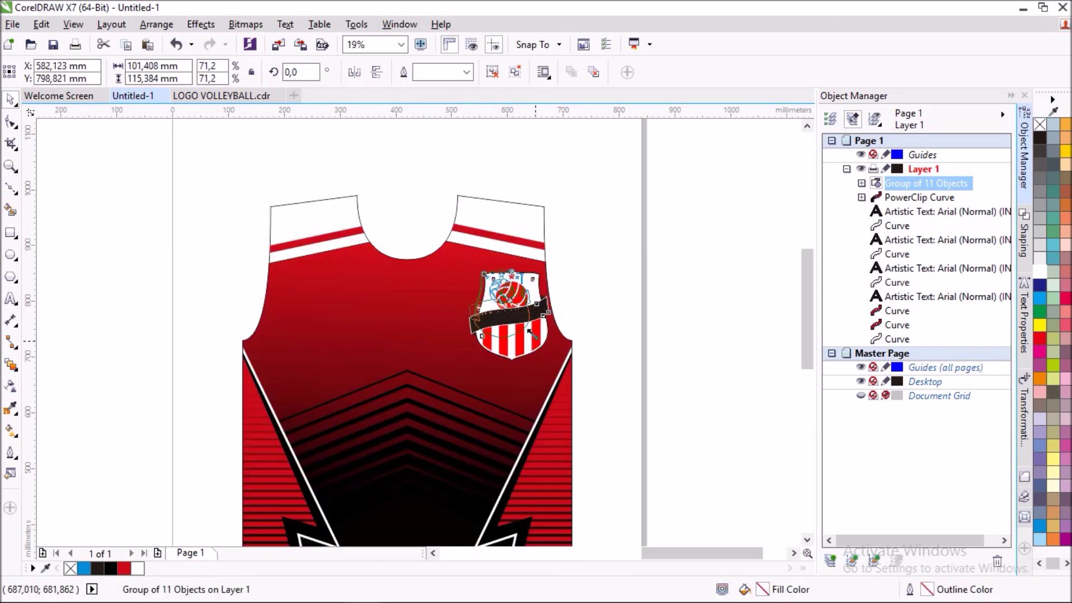
scroll(500, 305, up, 2)
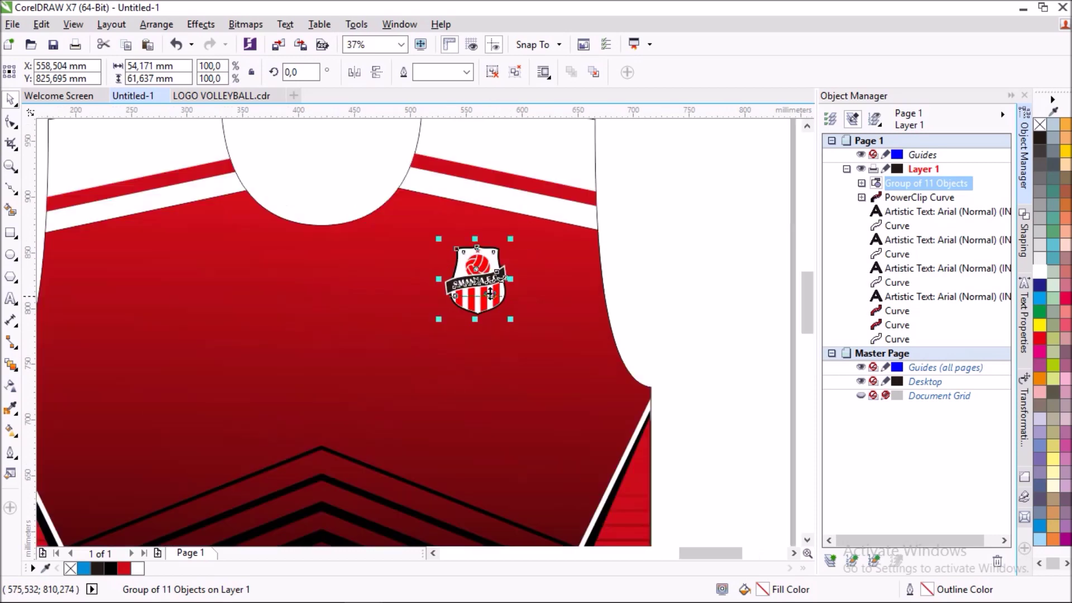
mouse_move(487, 274)
mouse_down()
mouse_move(456, 305)
mouse_move(504, 256)
mouse_up()
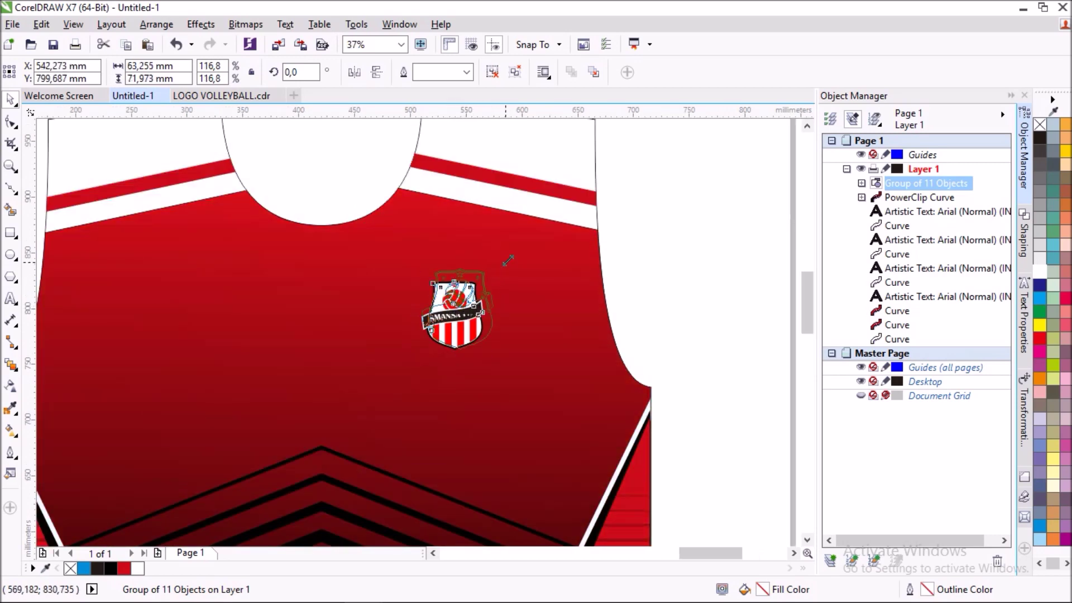
click(658, 272)
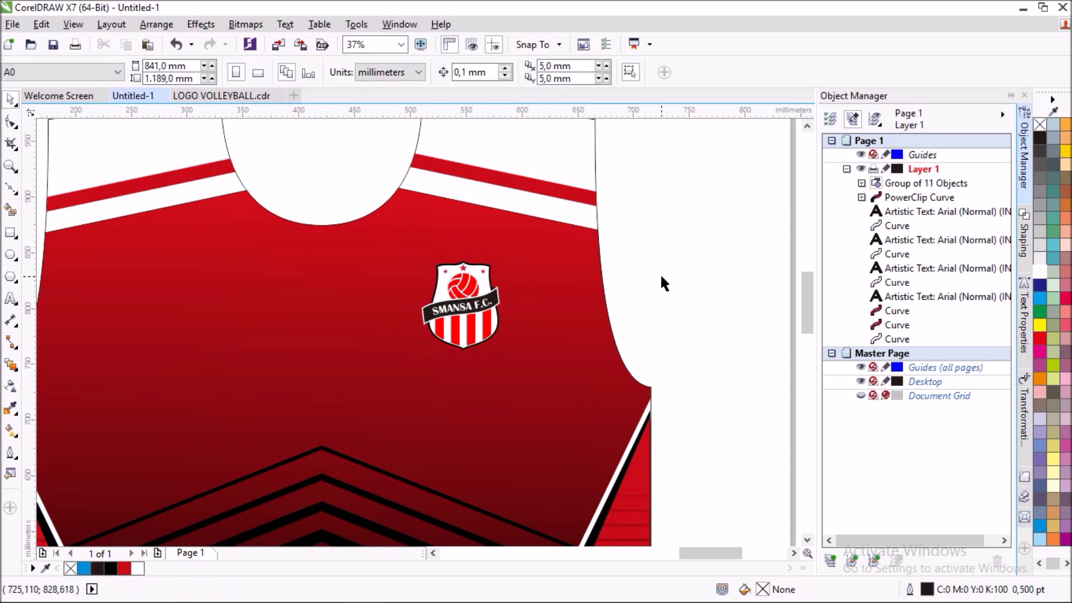
scroll(661, 285, down, 2)
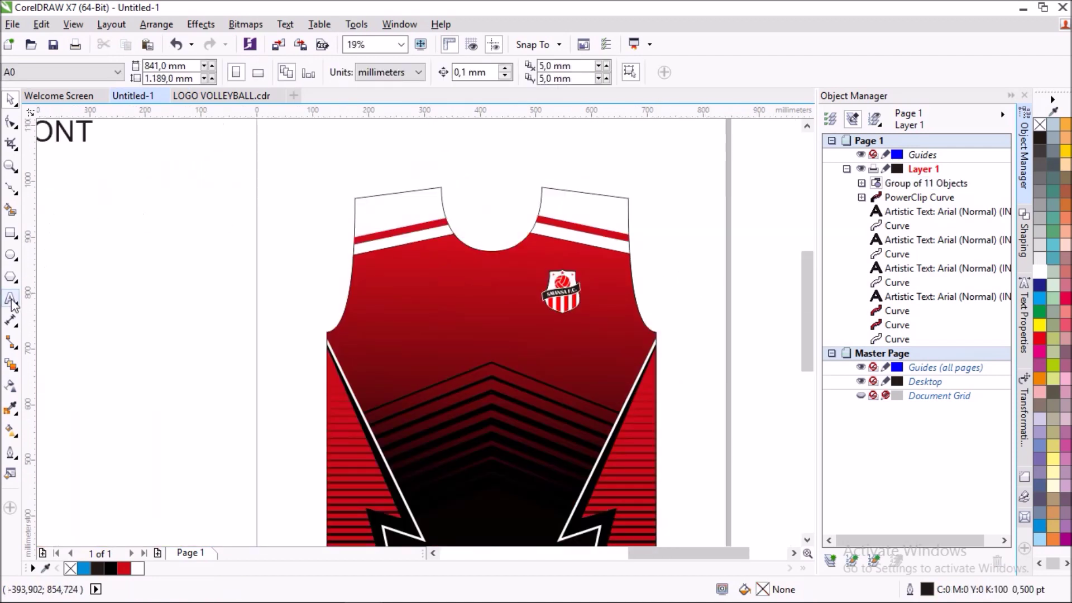
- Start 100 pt text on the jersey chest and begin typing MAFAZA
key(F8)
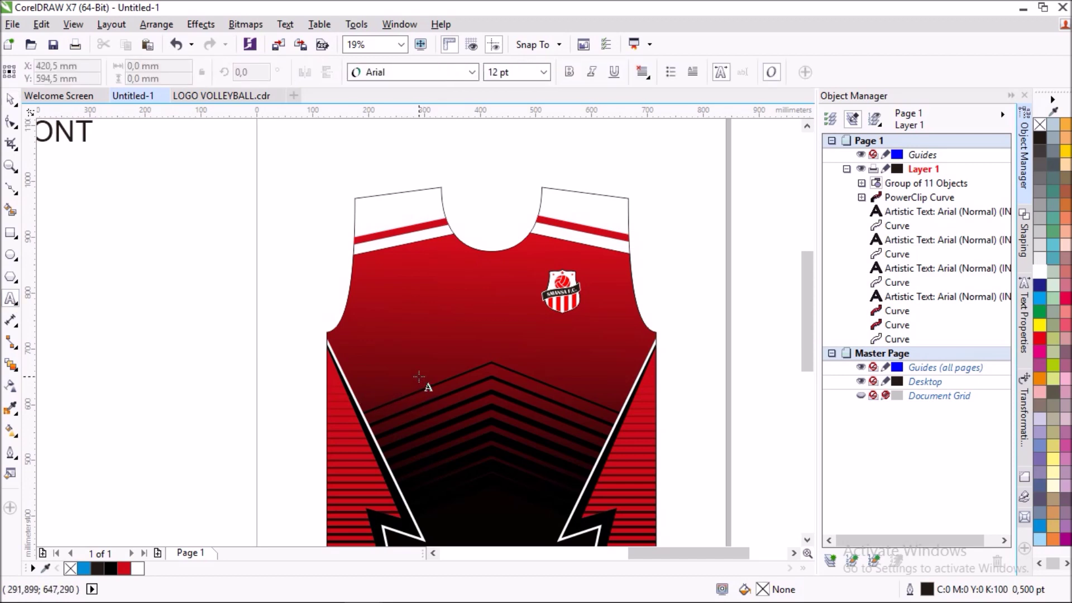
click(423, 373)
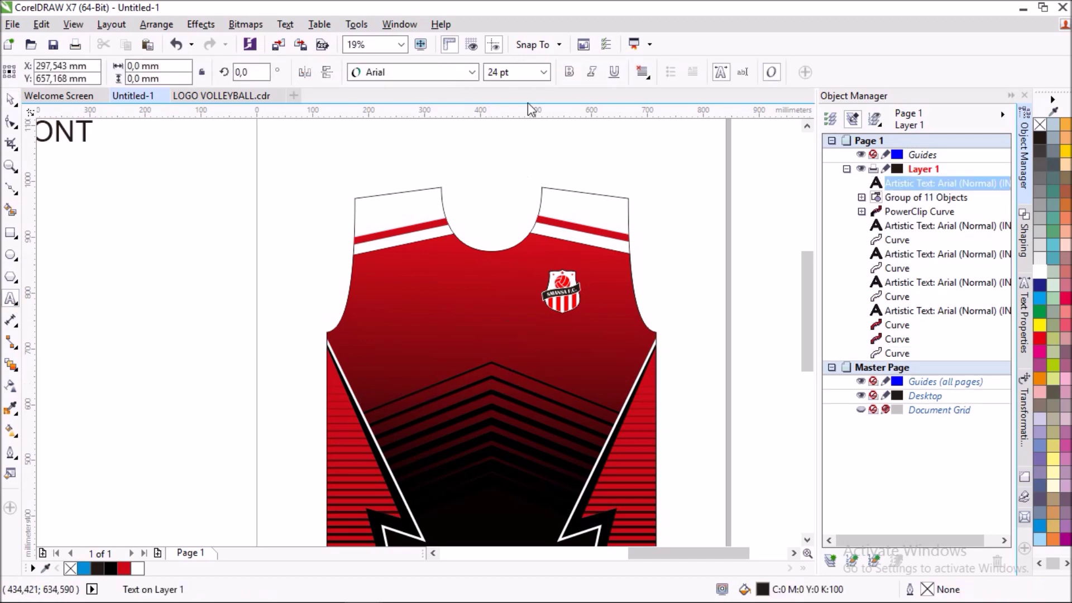
click(543, 72)
click(516, 275)
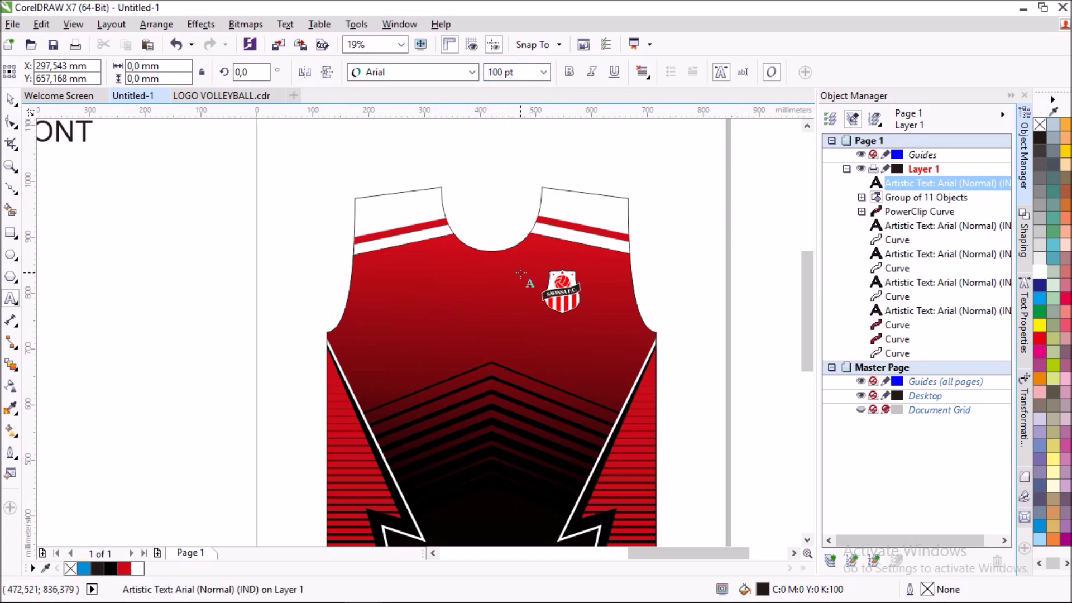
text(AFAZA)
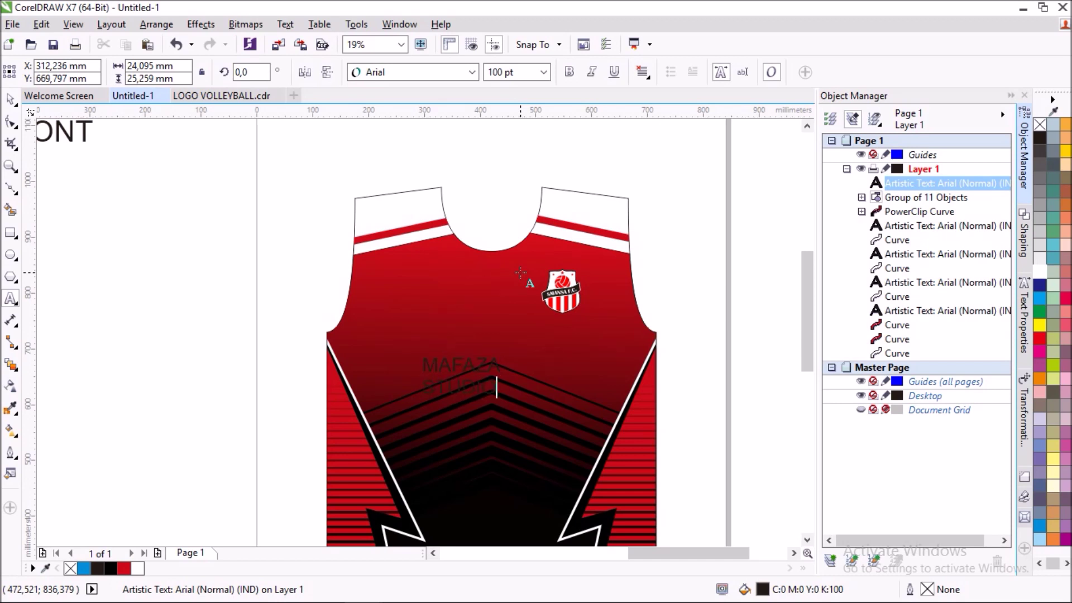
- Enlarge the MAFAZA STUDIO text to about double, move it onto the chest, and colour it yellow
key(ctrl+space)
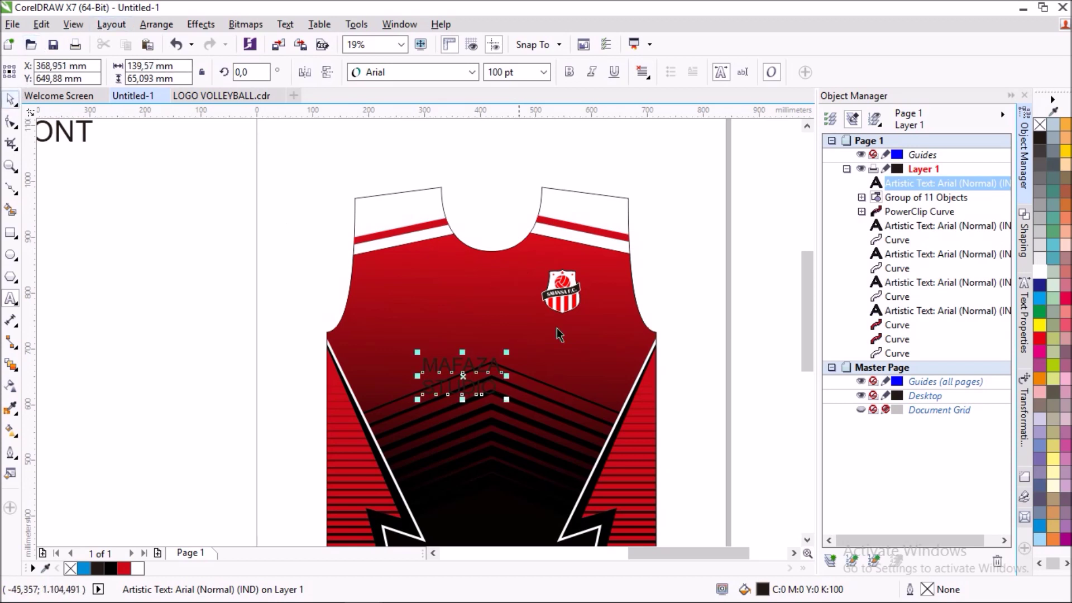
drag(505, 354, 591, 308)
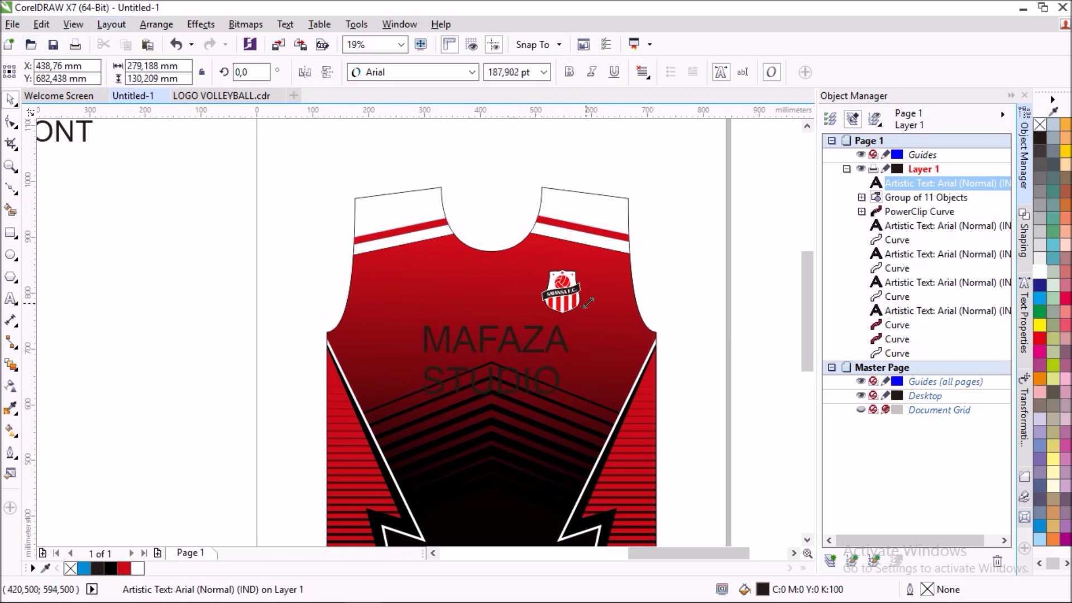
drag(527, 367, 494, 393)
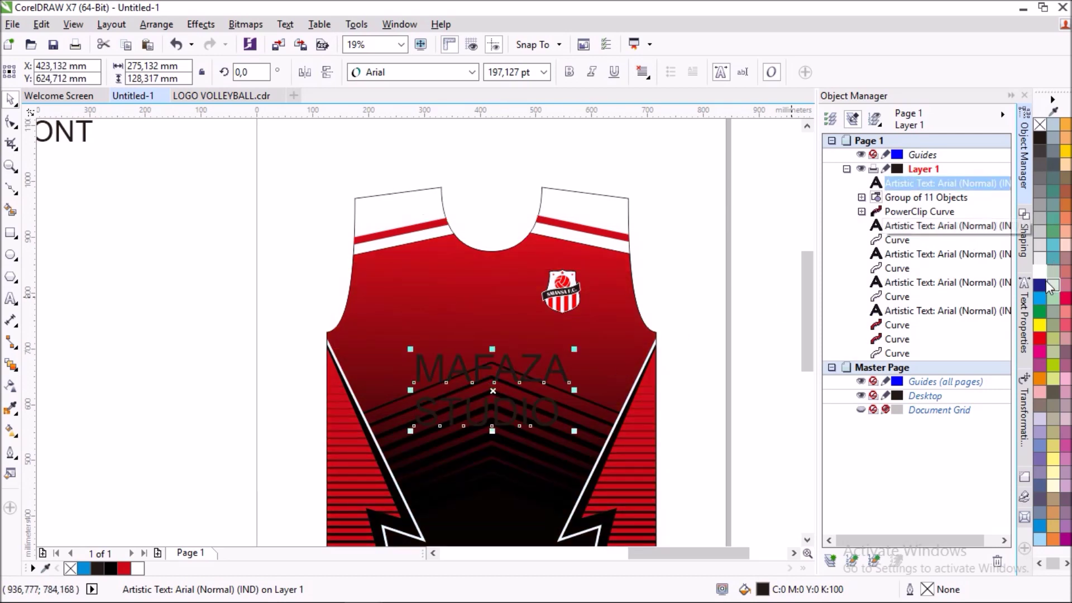
click(1040, 325)
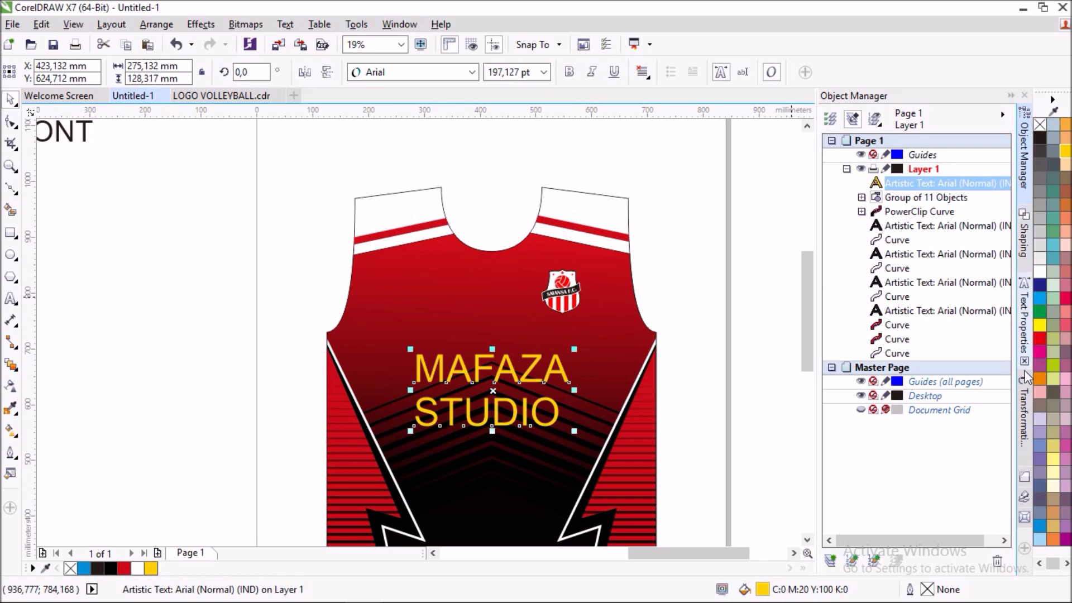
- Set the MAFAZA STUDIO text in the Ballista font
click(1024, 326)
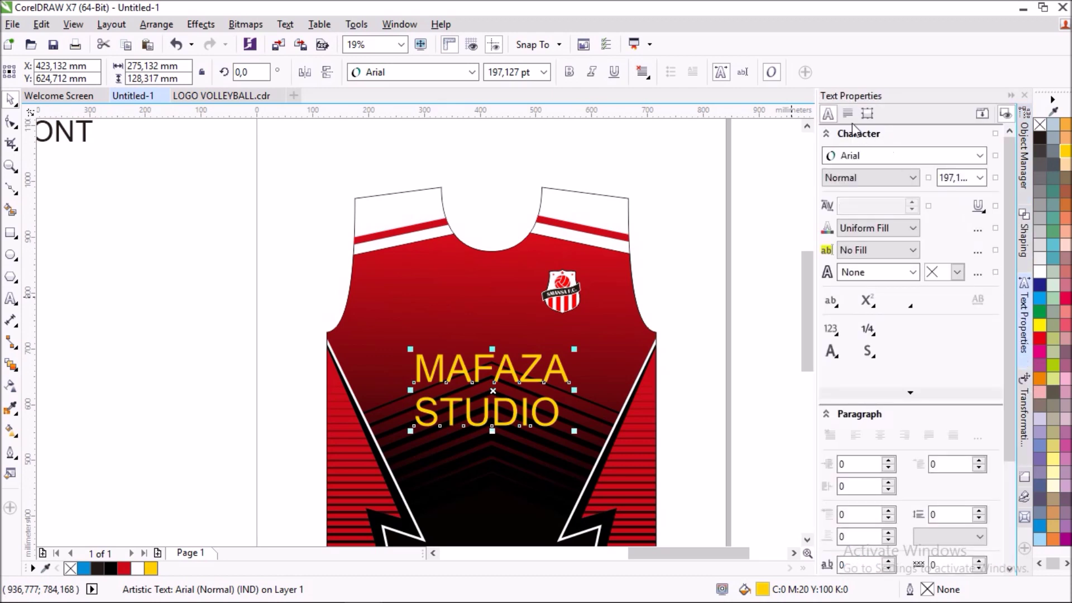
click(894, 164)
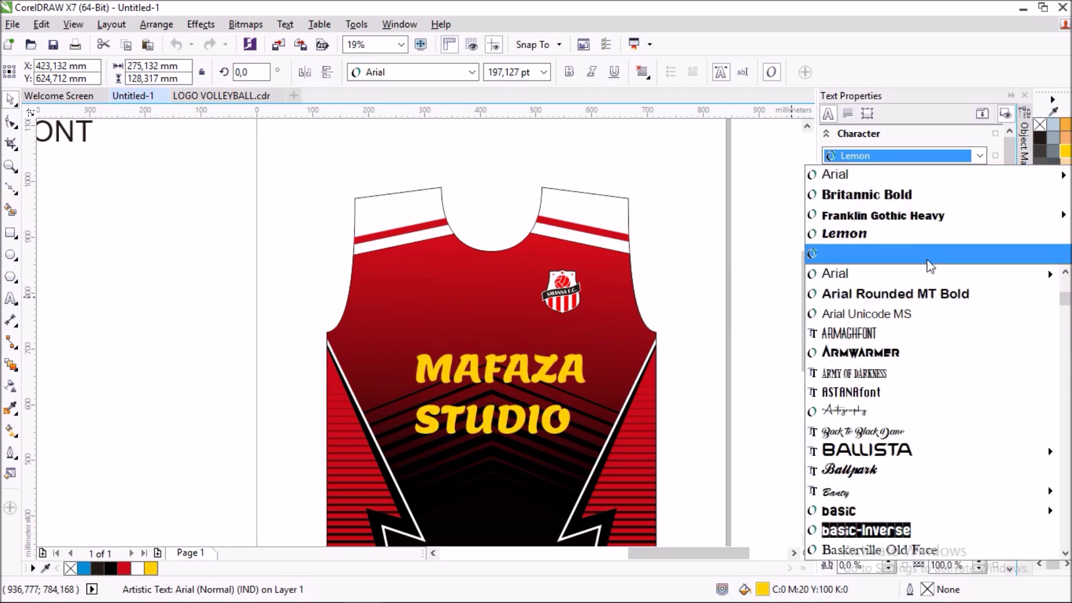
scroll(911, 318, down, 1)
scroll(949, 322, down, 1)
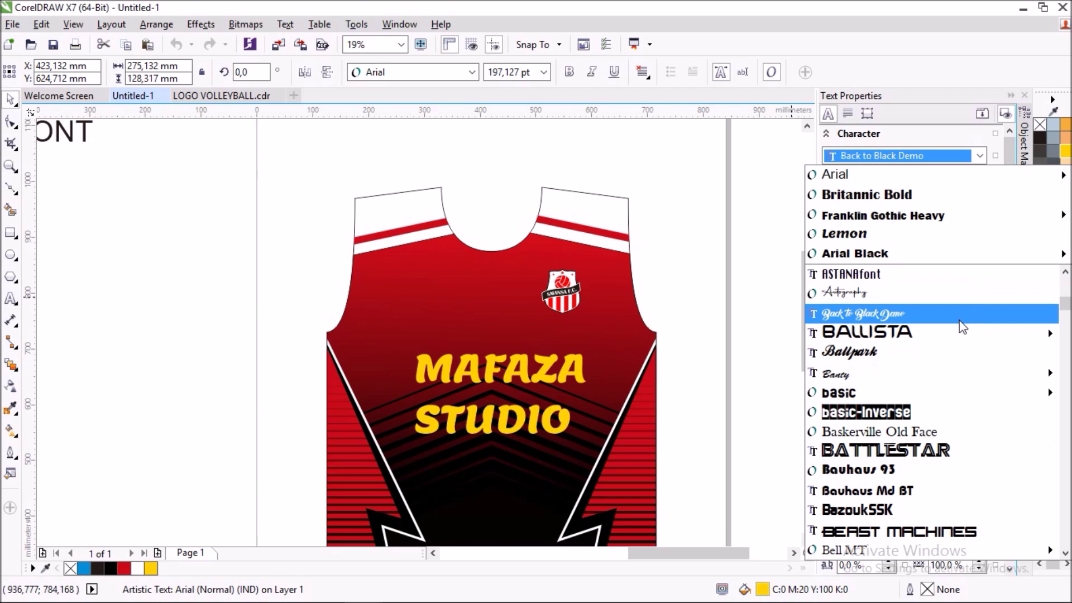
mouse_move(867, 450)
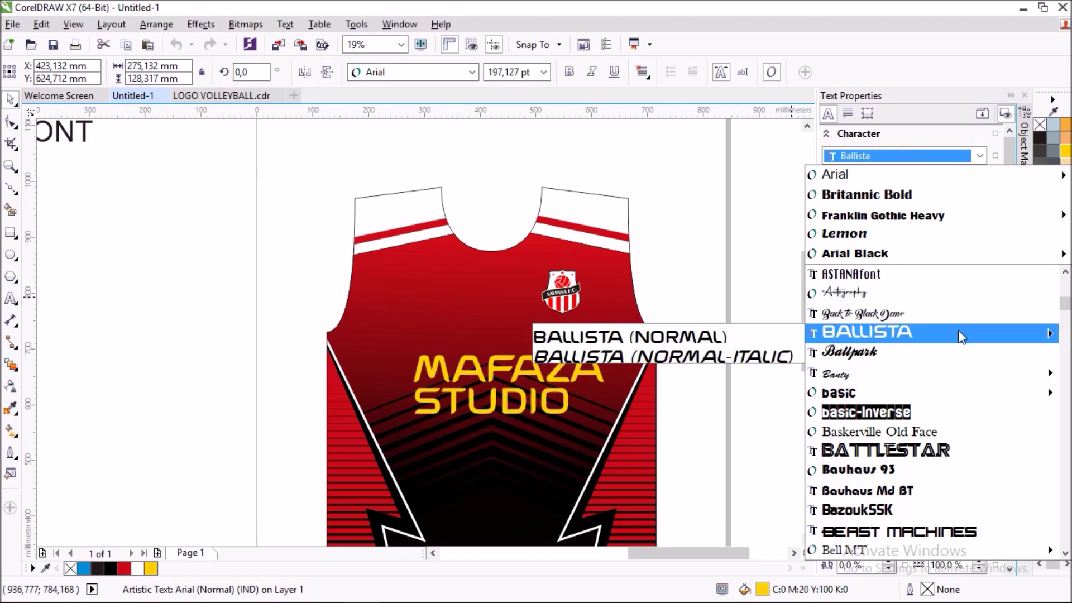
click(958, 330)
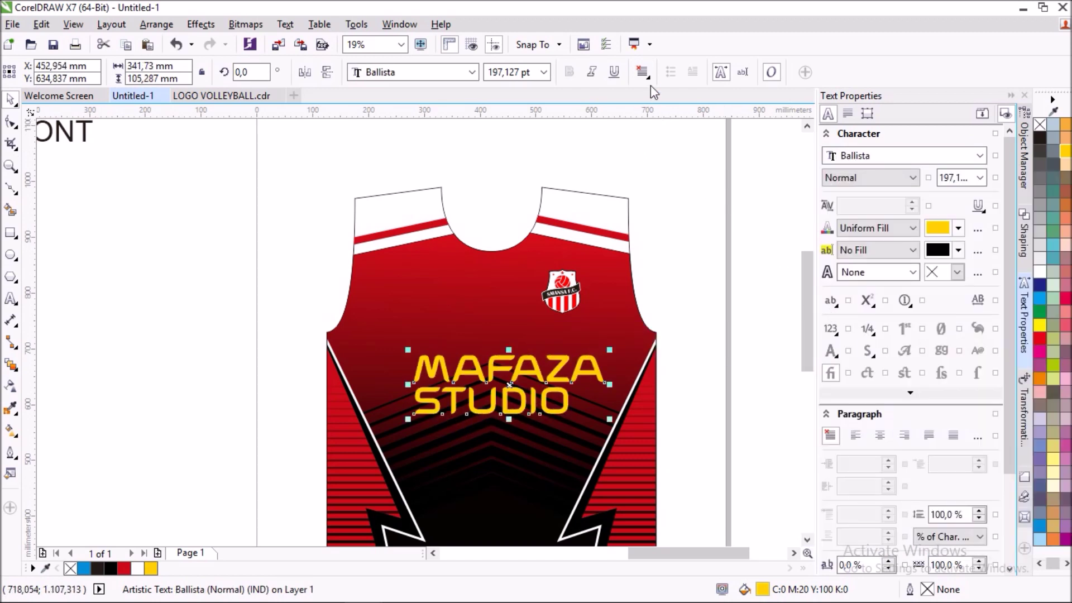
click(642, 72)
- Centre-align the two MAFAZA STUDIO lines and nudge them slightly lower on the chest
click(686, 126)
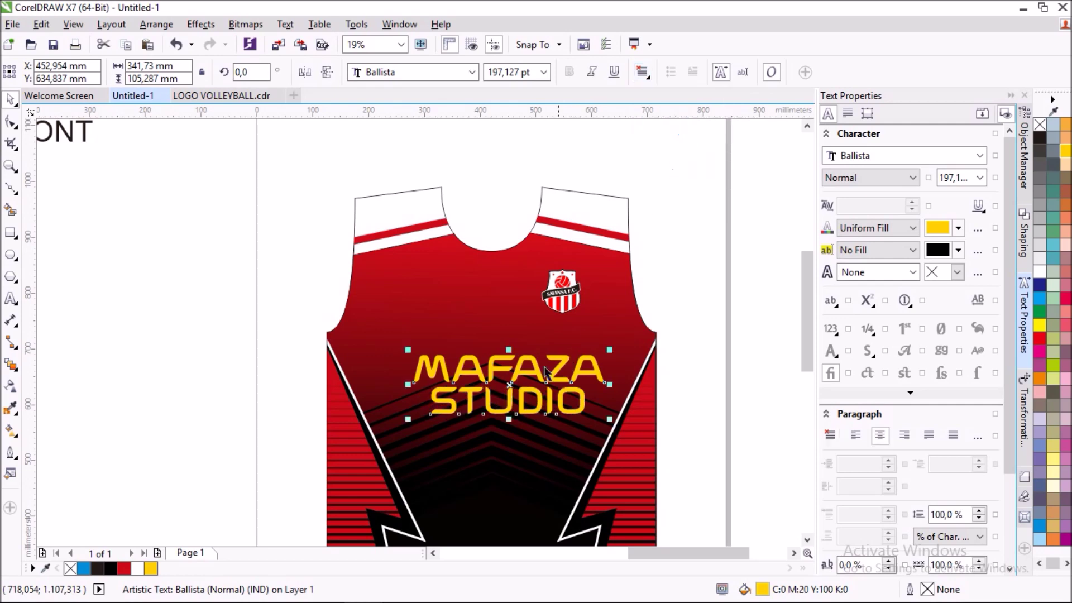
drag(506, 387, 489, 401)
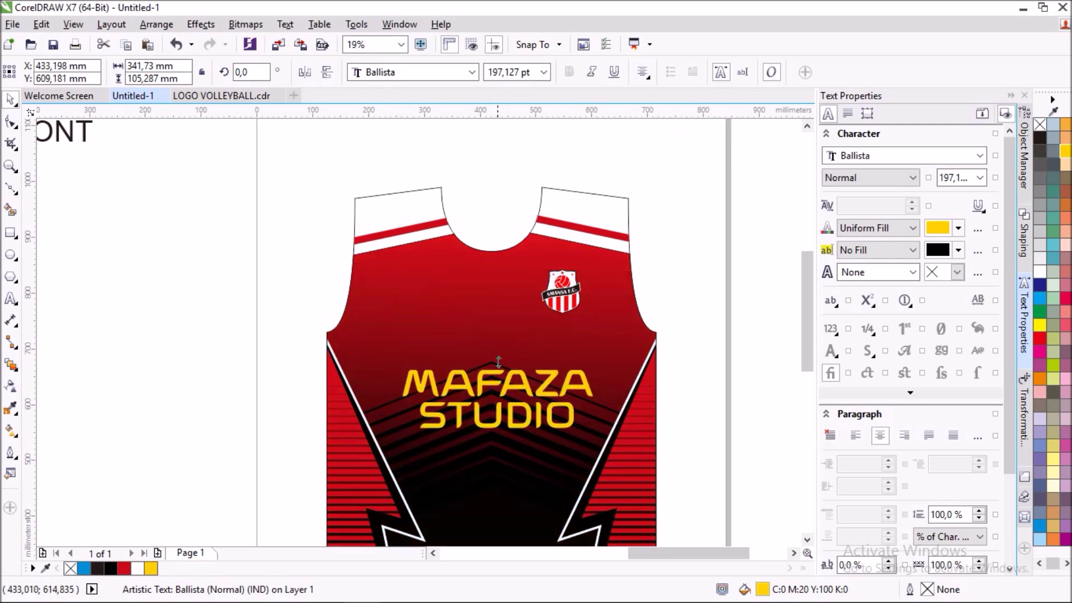
shift+click(502, 319)
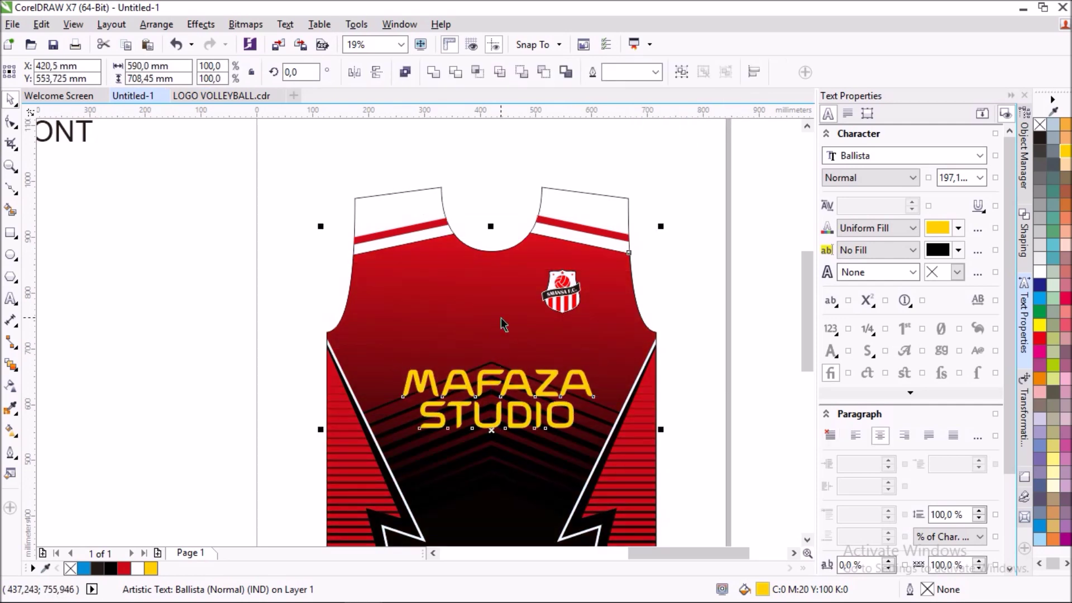
click(686, 303)
scroll(687, 306, down, 2)
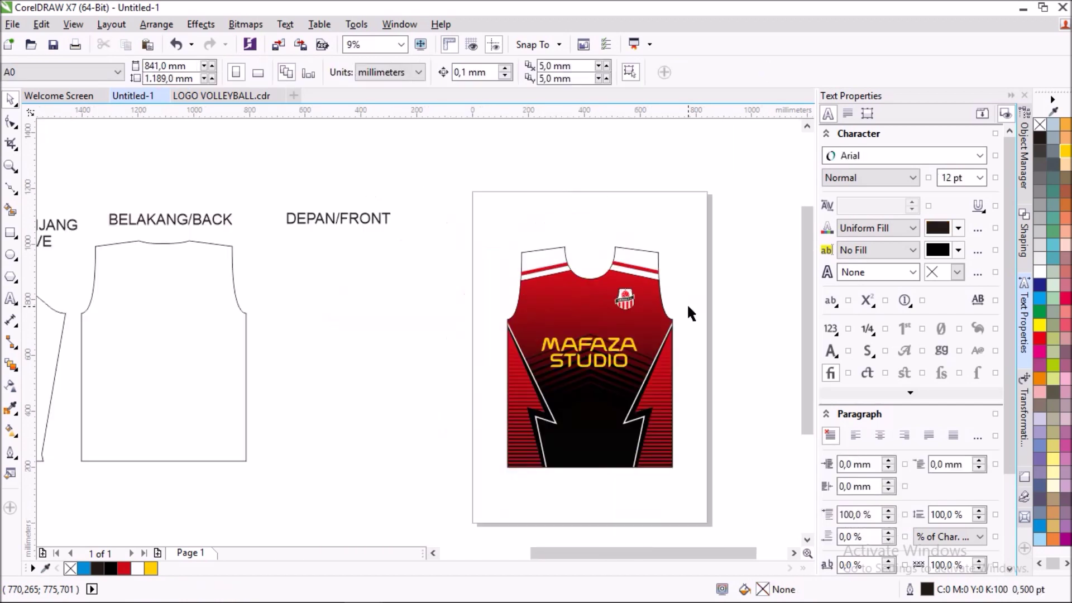
scroll(688, 307, up, 2)
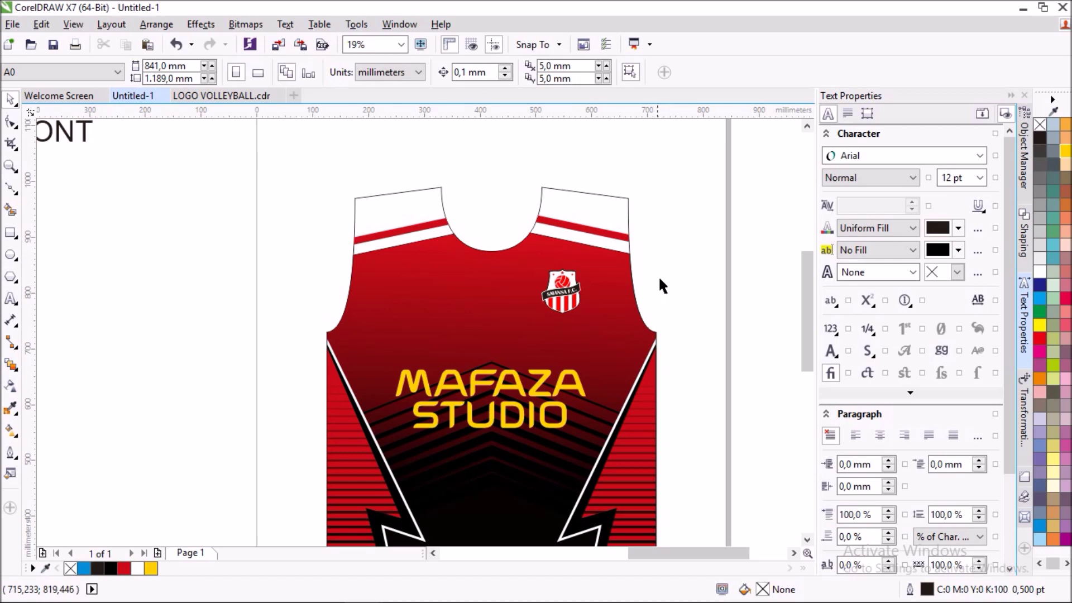
- Make the MAFAZA STUDIO text white and zoom out to check the jersey
click(492, 391)
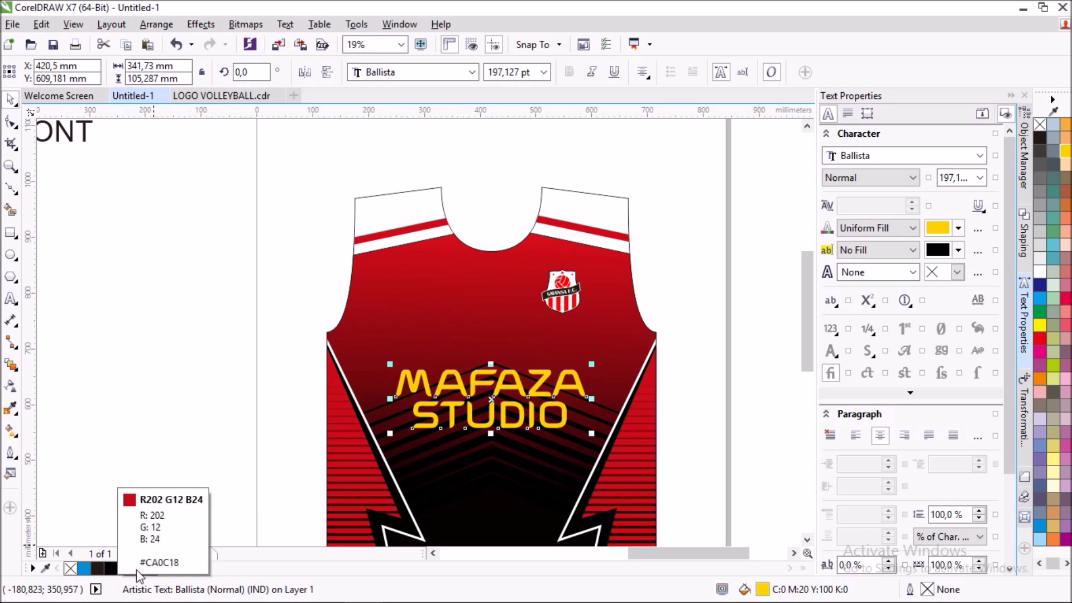
click(137, 568)
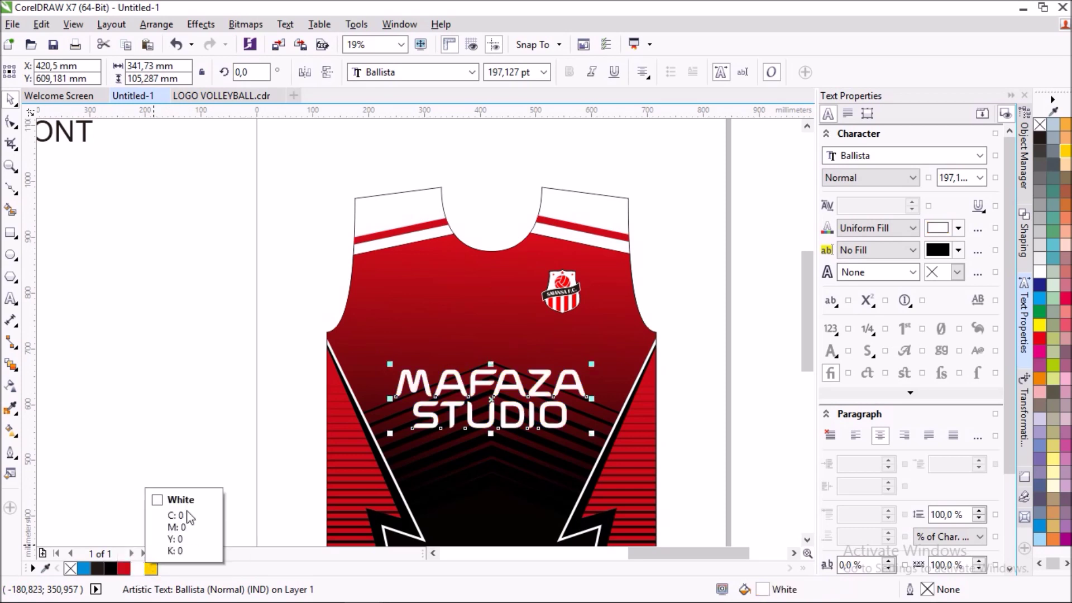
click(228, 300)
scroll(440, 239, down, 2)
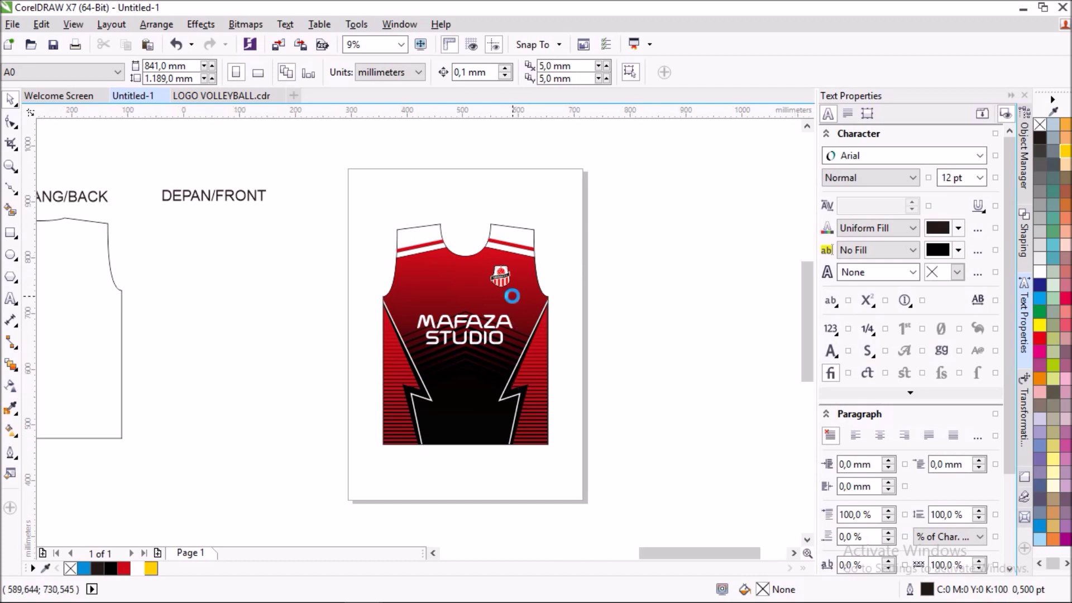
scroll(512, 297, up, 2)
scroll(812, 309, down, 2)
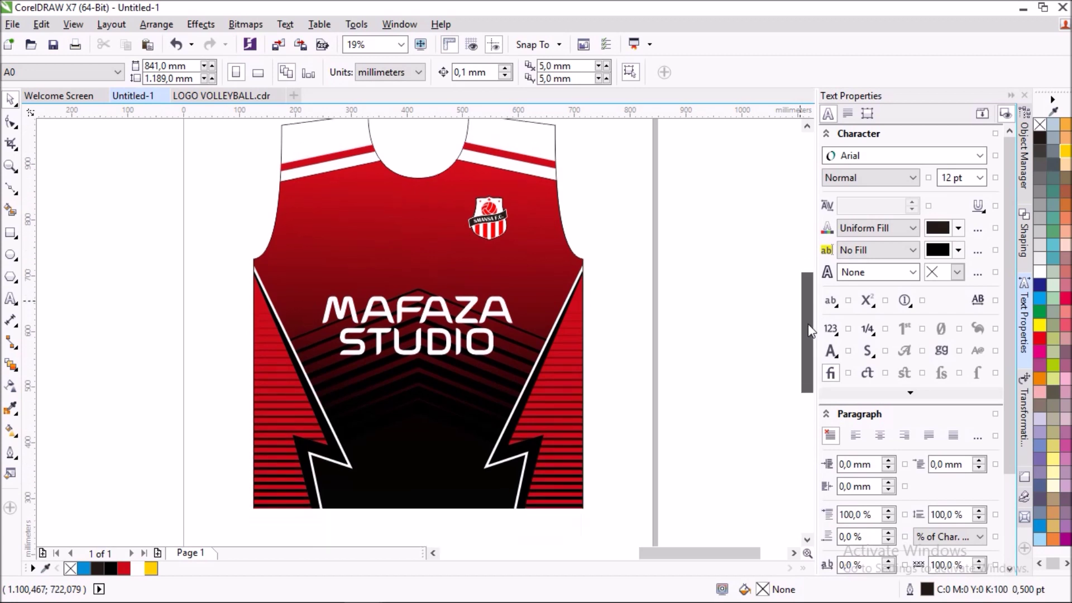
scroll(812, 309, down, 1)
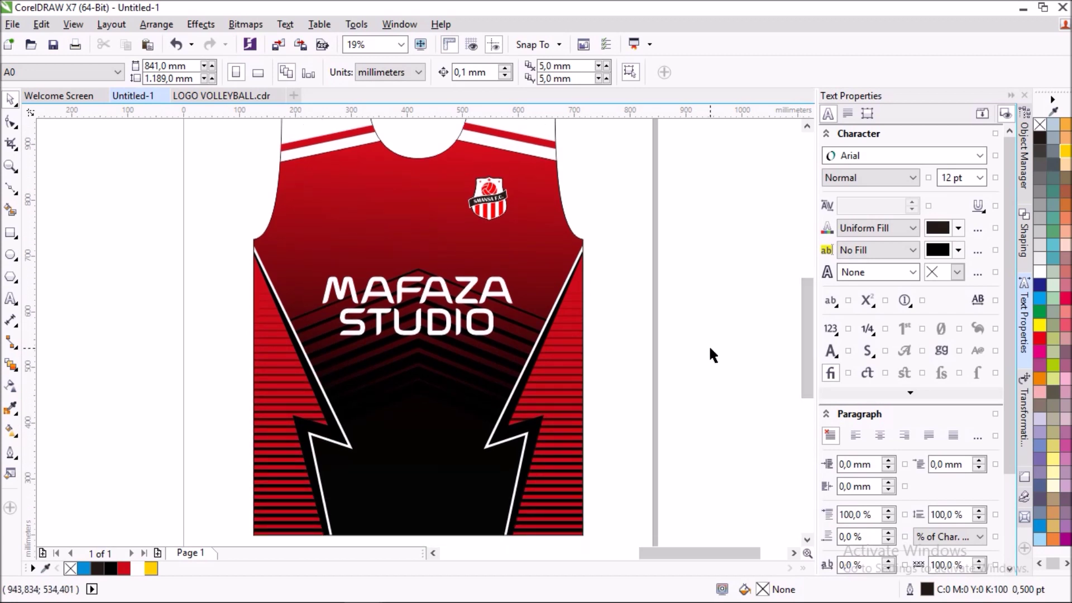
scroll(710, 348, down, 2)
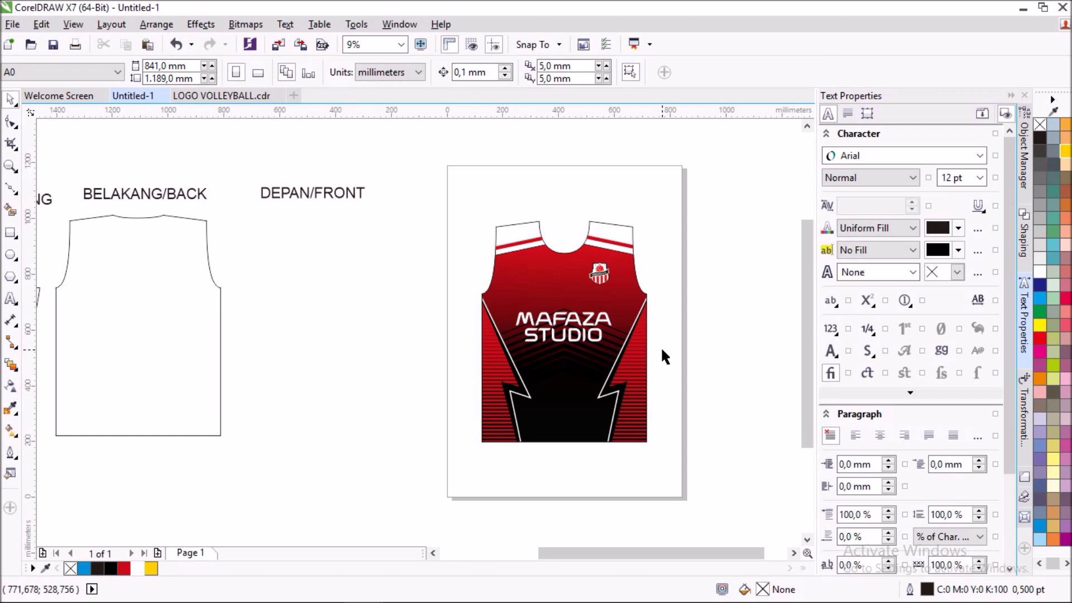
scroll(241, 305, down, 1)
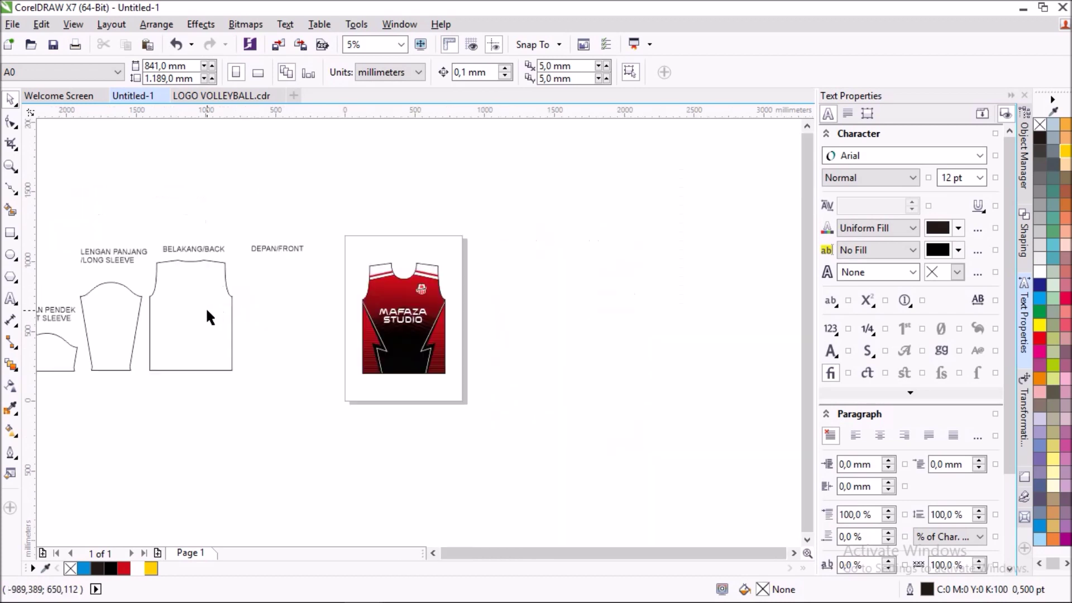
- Move the BELAKANG/BACK jersey outline onto page 2 and select it there
click(157, 553)
mouse_move(184, 317)
mouse_down()
mouse_move(432, 324)
mouse_move(406, 316)
mouse_up()
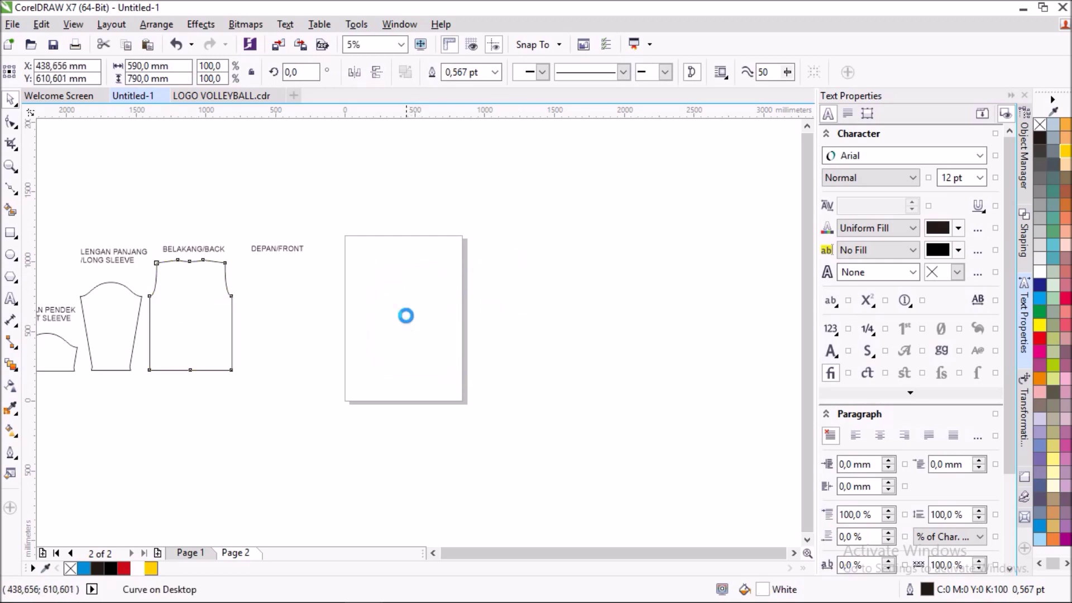
click(534, 301)
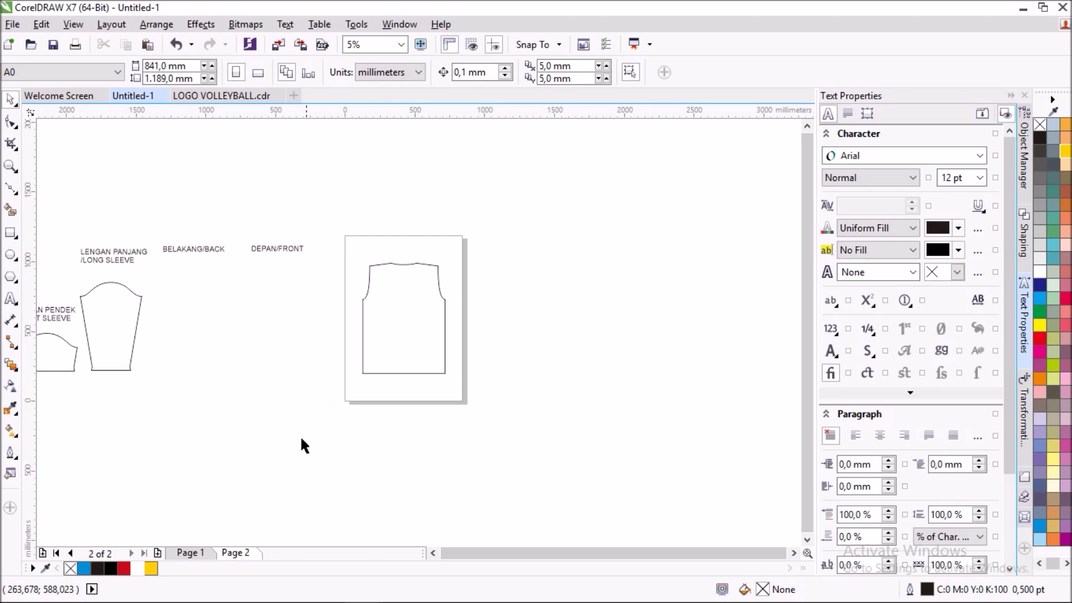
click(387, 333)
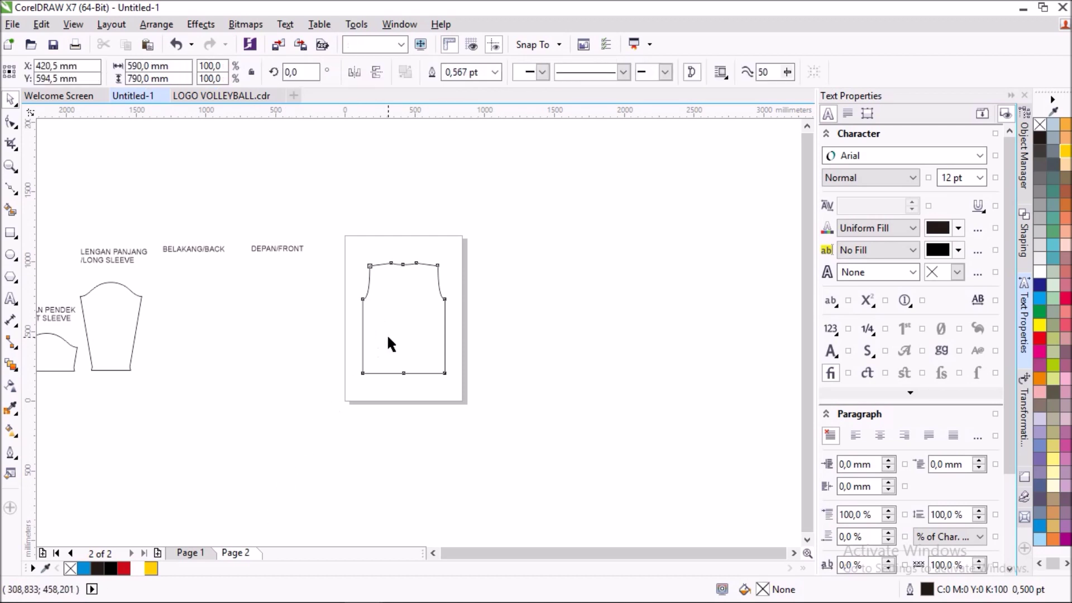
scroll(388, 337, up, 2)
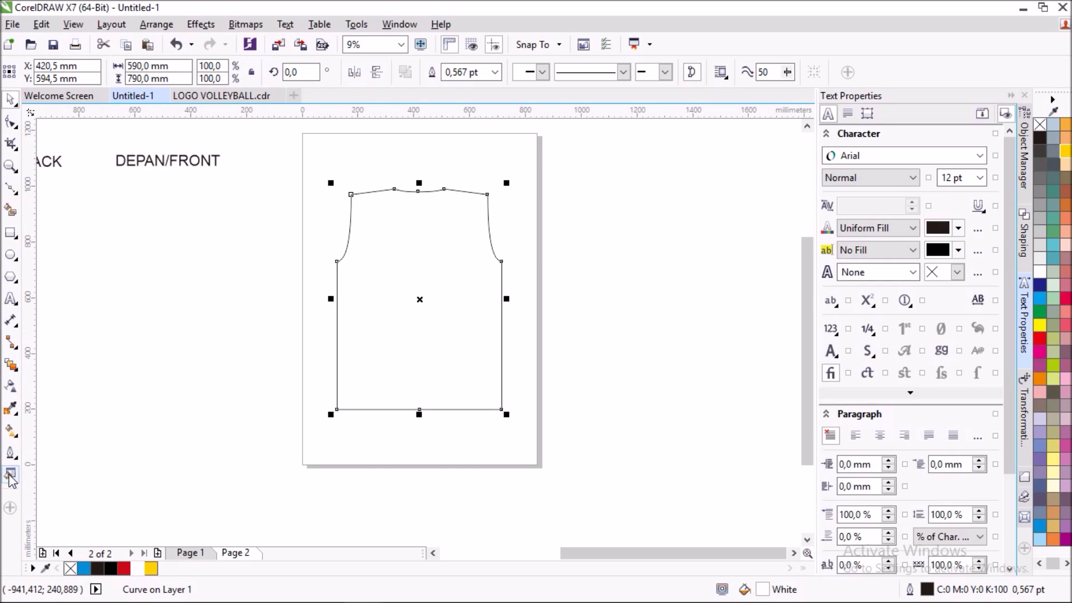
key(shift+F11)
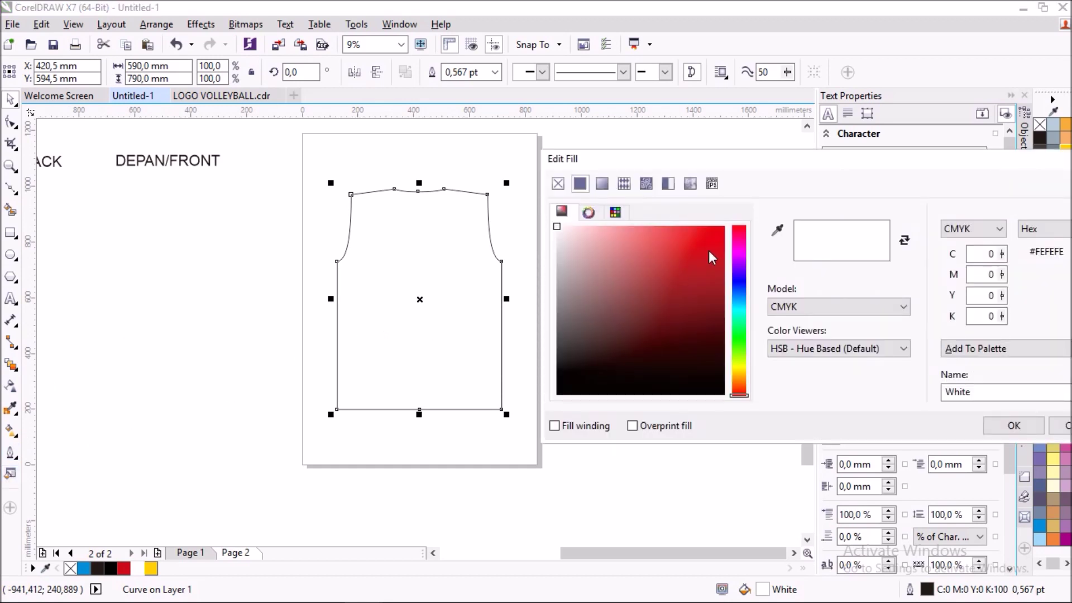
- Try a top-to-bottom red-to-white fountain fill on the back jersey outline, then cancel it
click(777, 231)
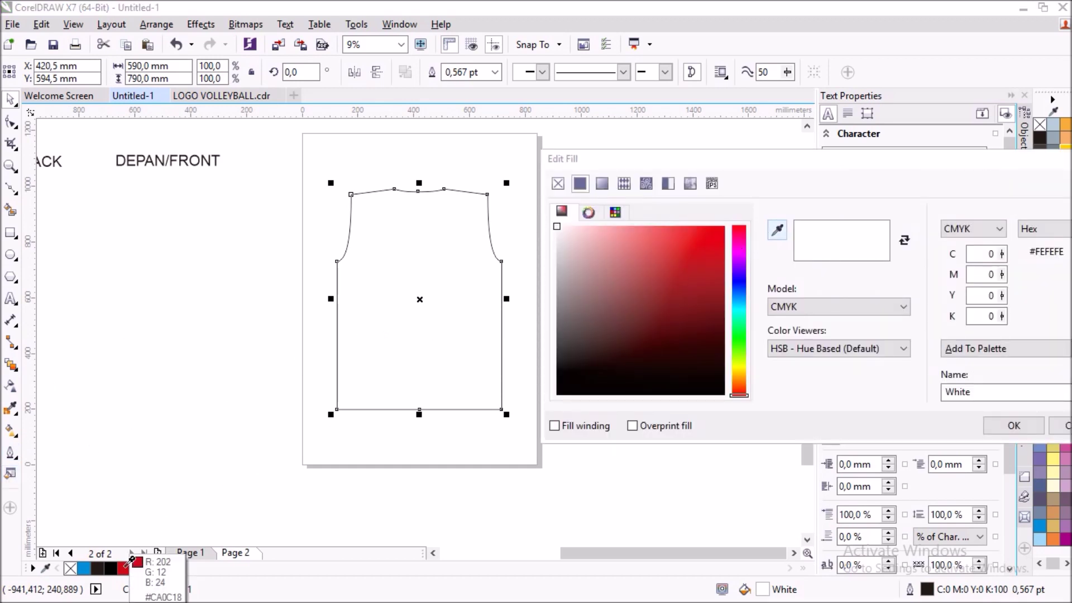
click(124, 567)
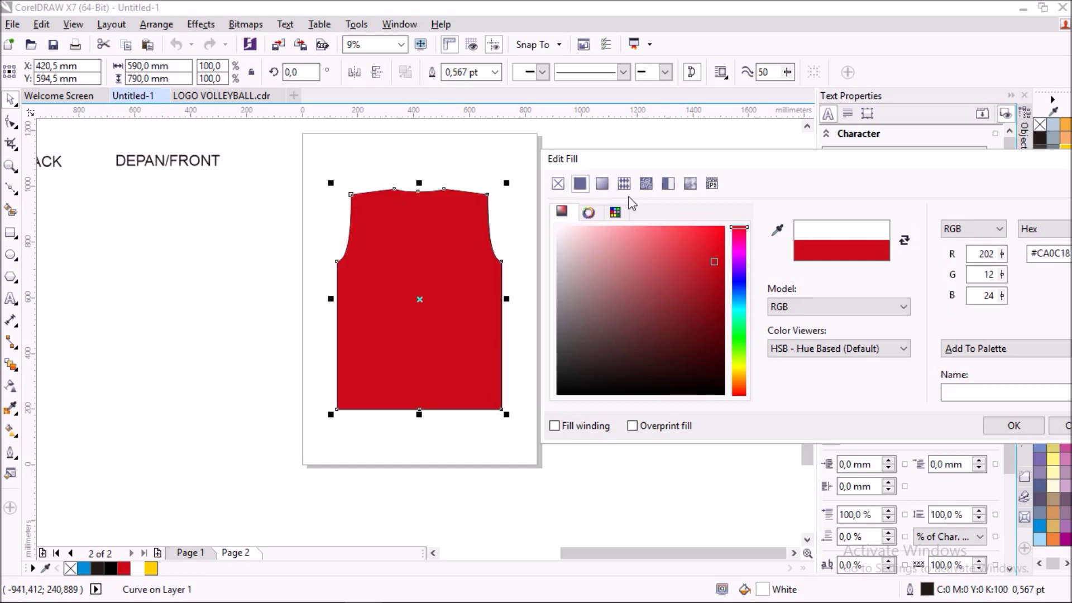
click(602, 183)
drag(668, 251, 612, 323)
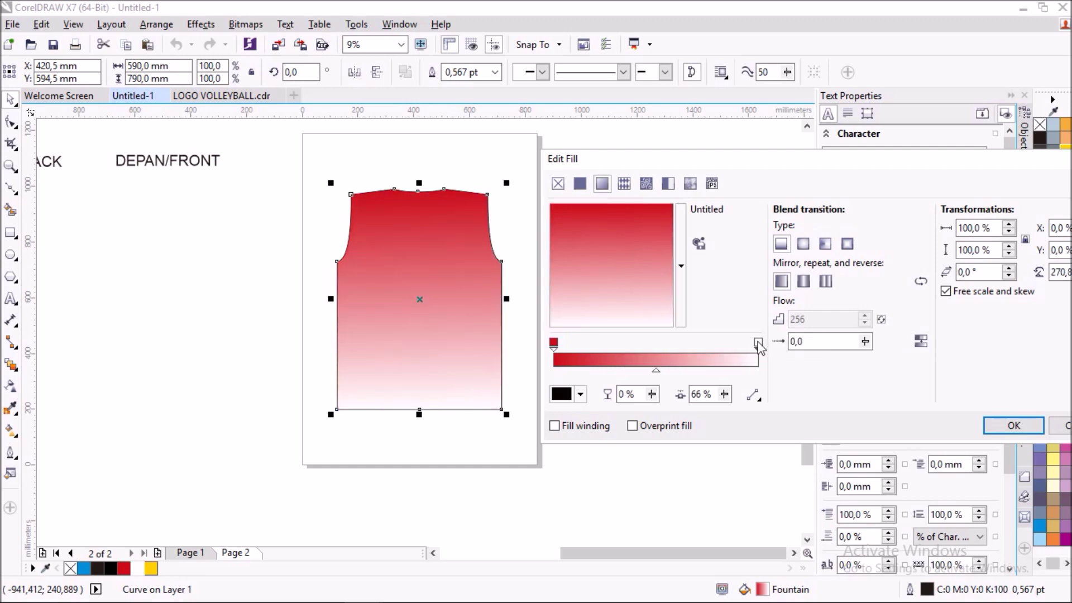
click(560, 398)
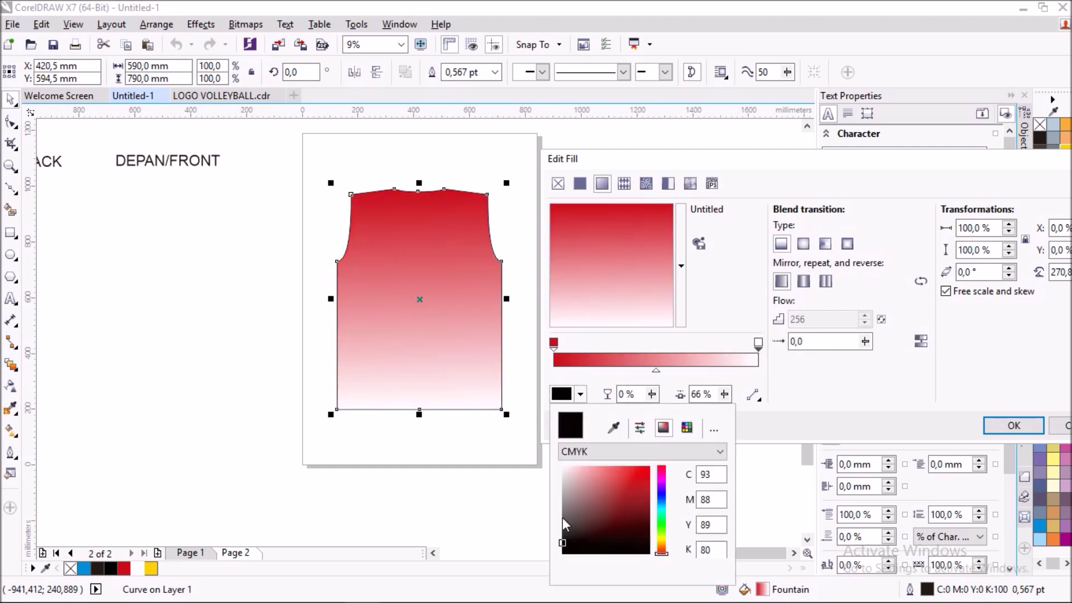
click(808, 382)
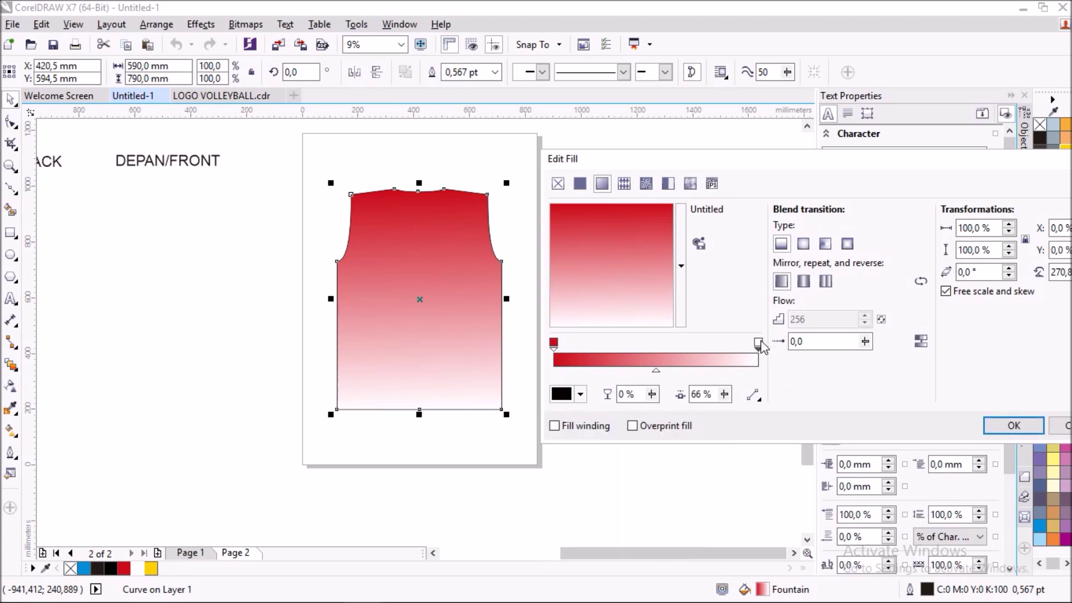
click(758, 342)
click(581, 394)
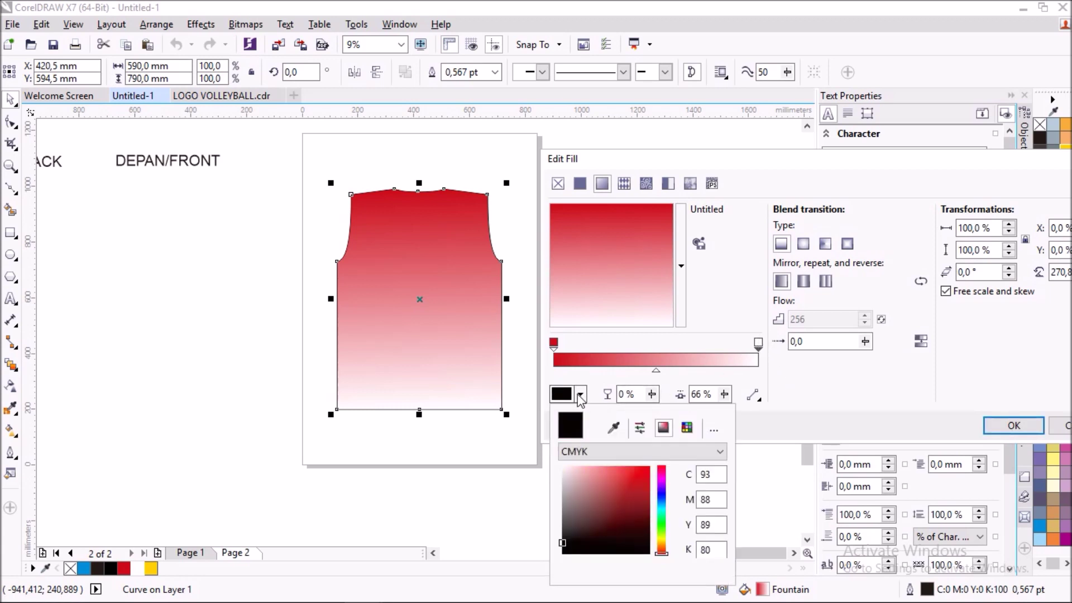
click(814, 386)
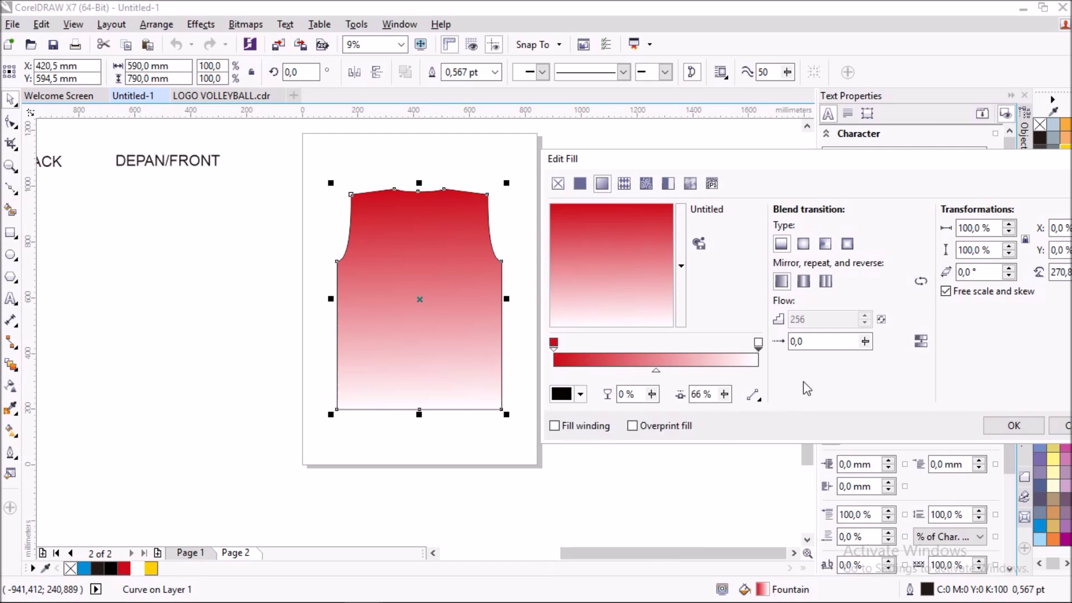
click(759, 343)
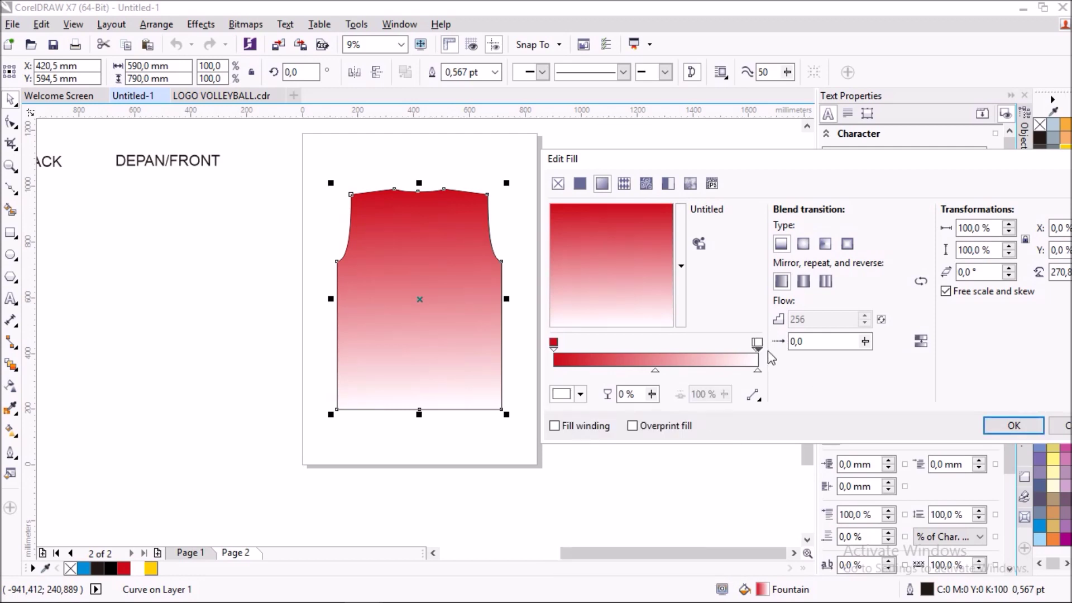
click(1063, 426)
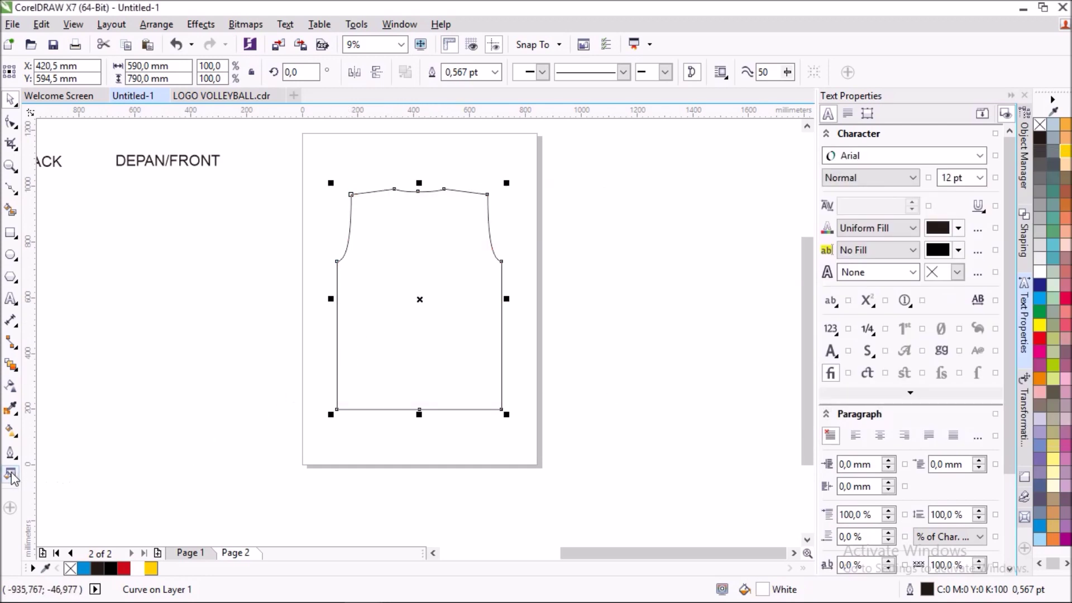
key(shift+F11)
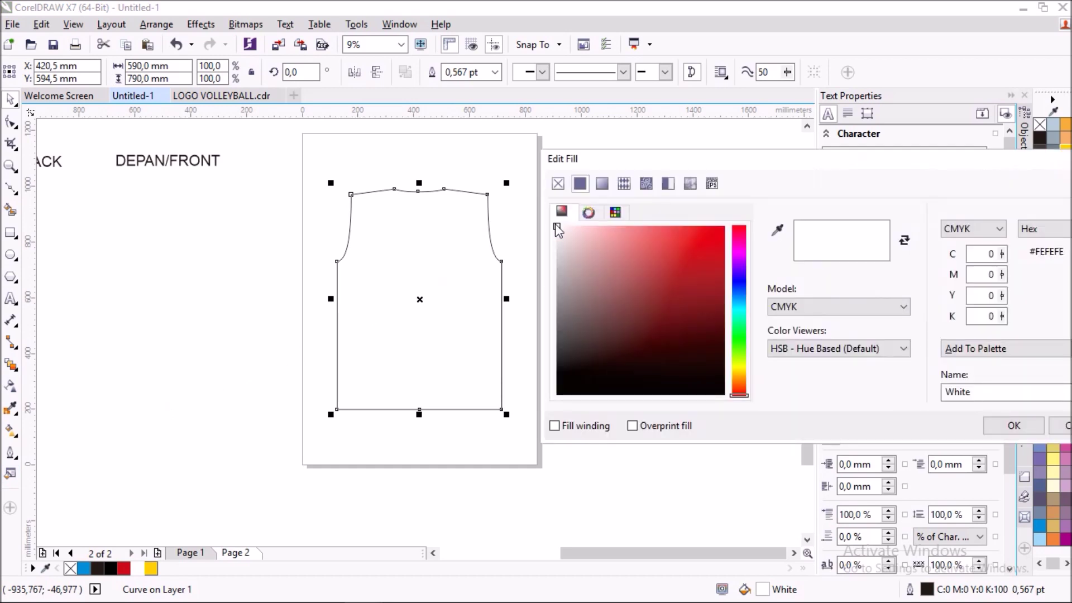
- Set a vertical fountain fill from sampled jersey red at top to black at bottom
click(602, 185)
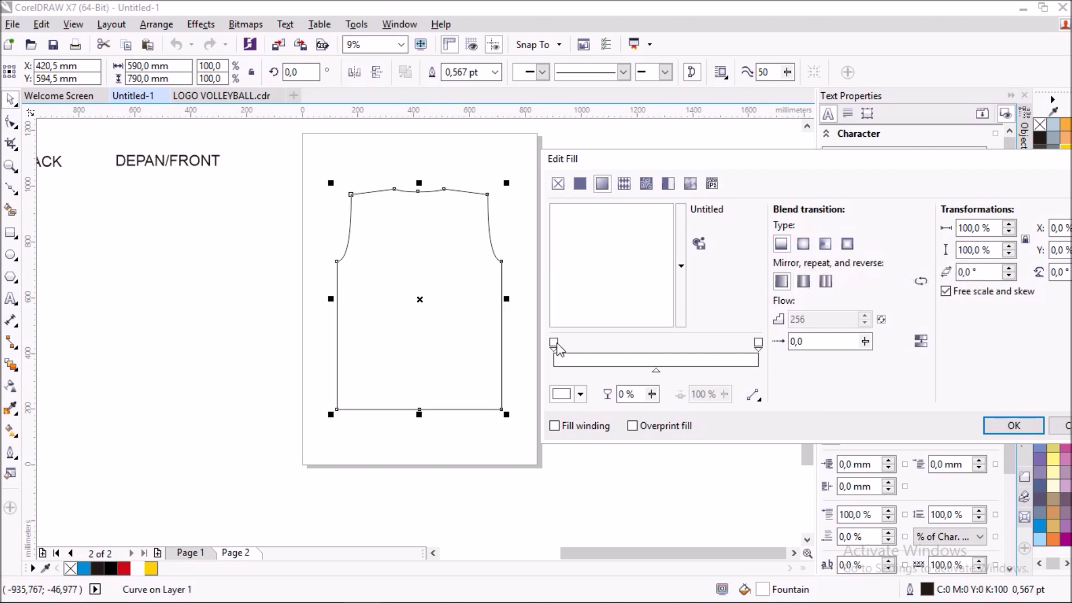
click(561, 394)
click(613, 427)
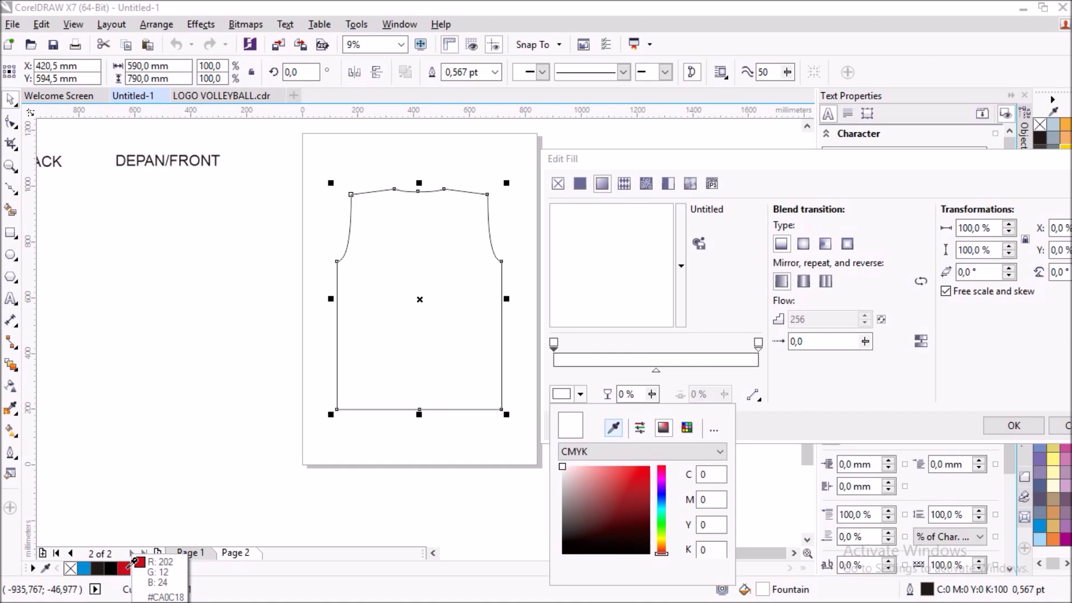
click(124, 568)
click(760, 343)
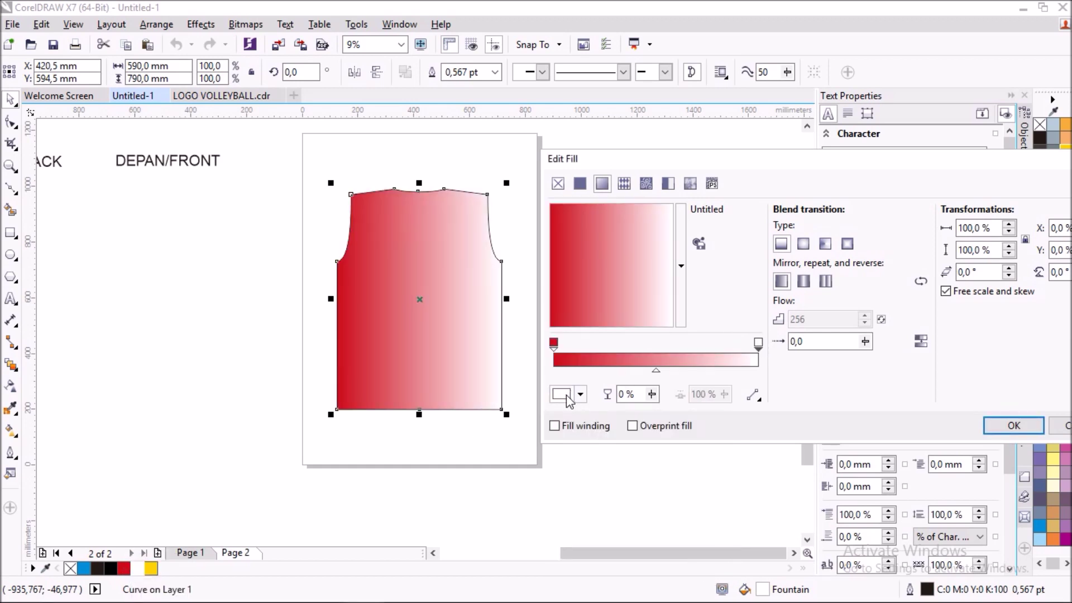
click(567, 398)
click(569, 555)
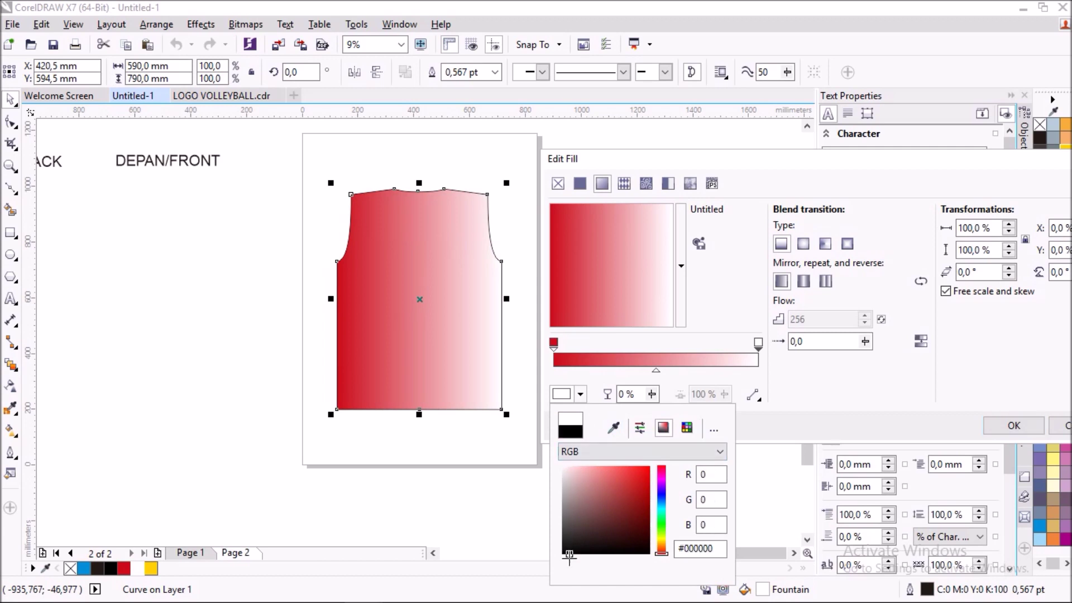
click(650, 327)
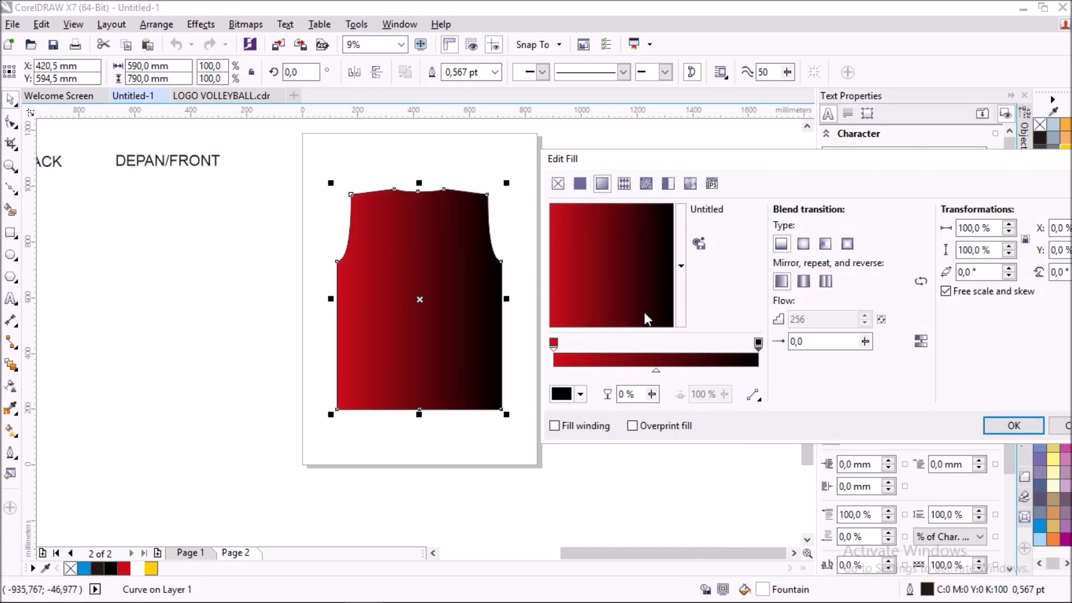
drag(645, 314, 624, 320)
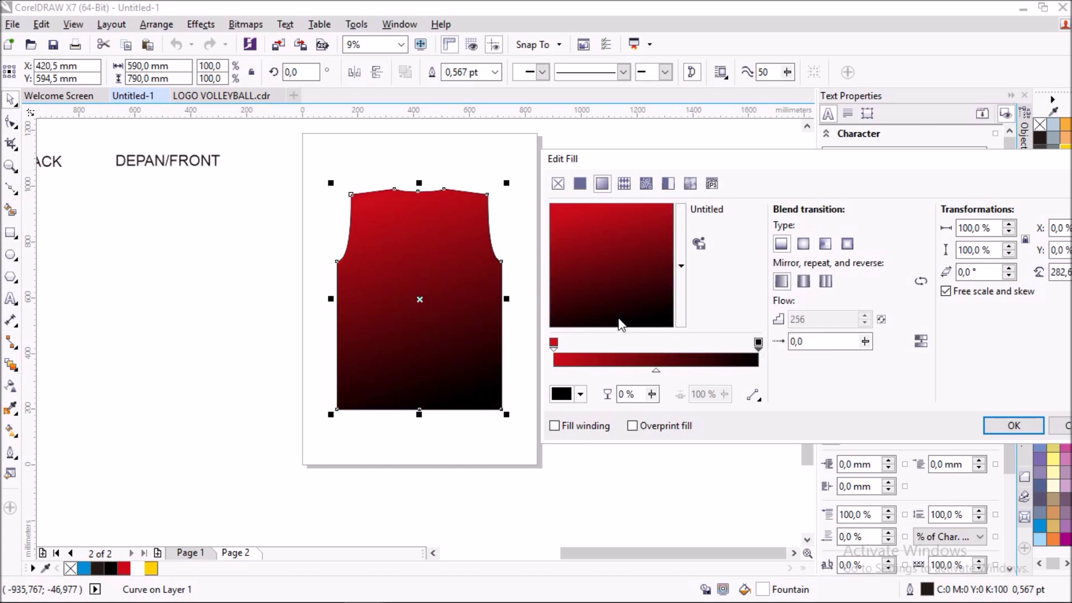
drag(613, 324, 613, 330)
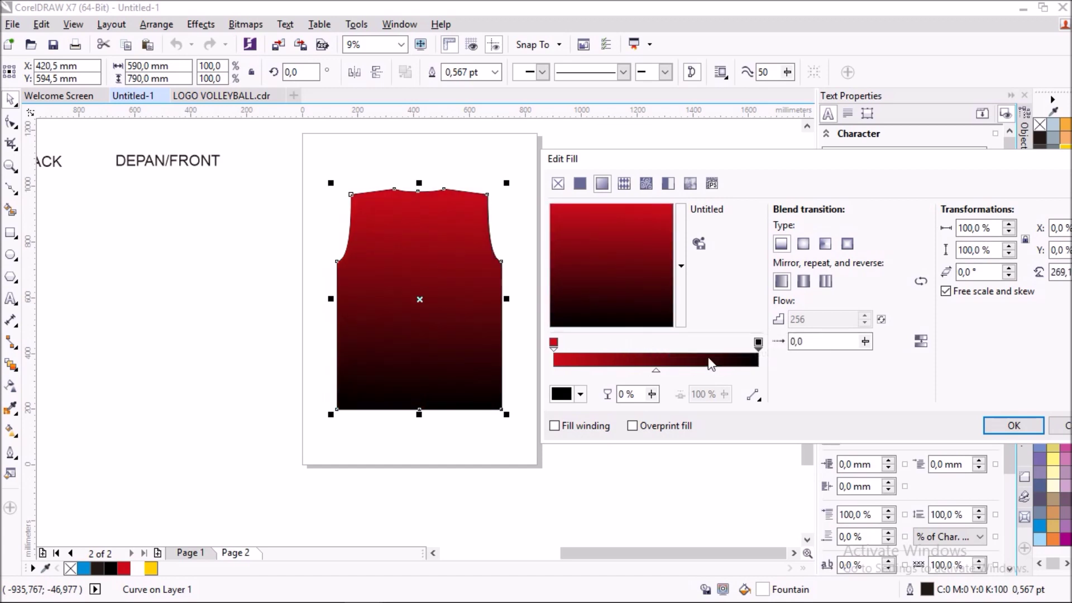
- Add a black middle stop, shift it down to extend the red, and apply the gradient
double_click(675, 345)
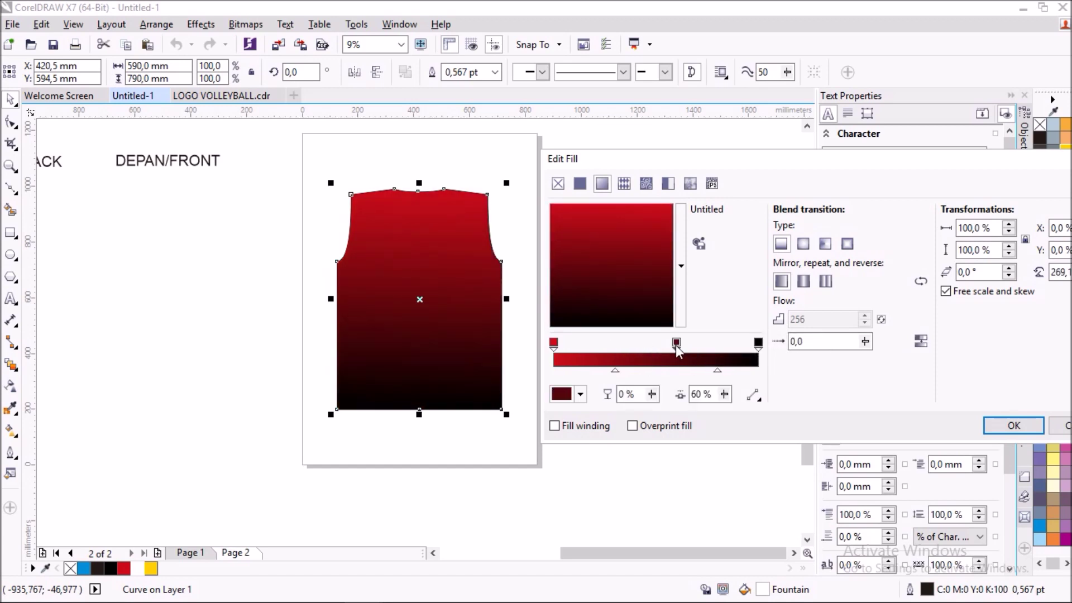
click(568, 398)
drag(646, 531, 563, 554)
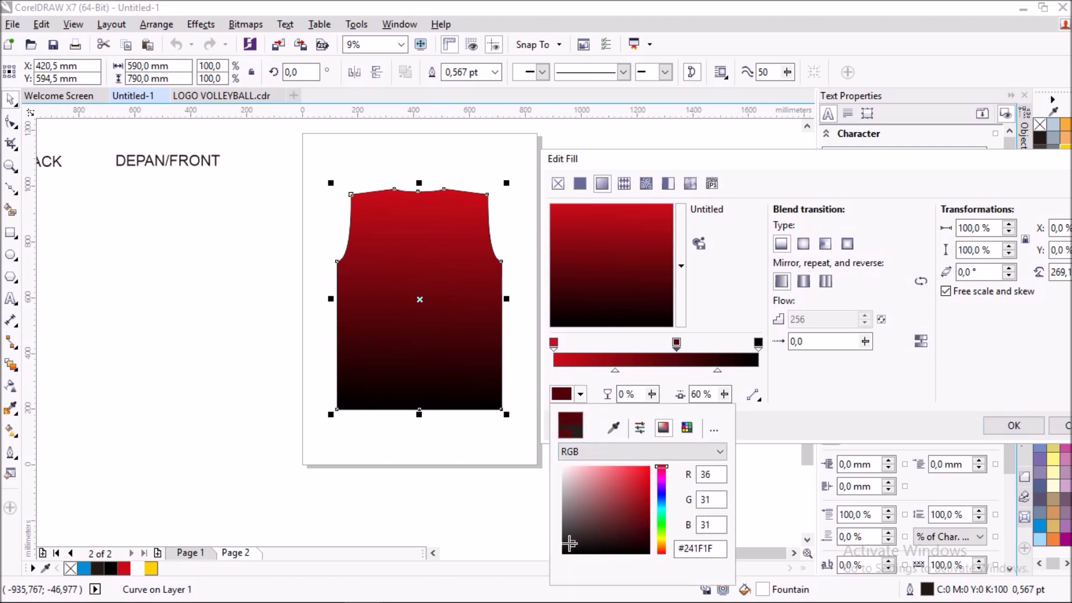
click(677, 345)
drag(677, 345, 698, 346)
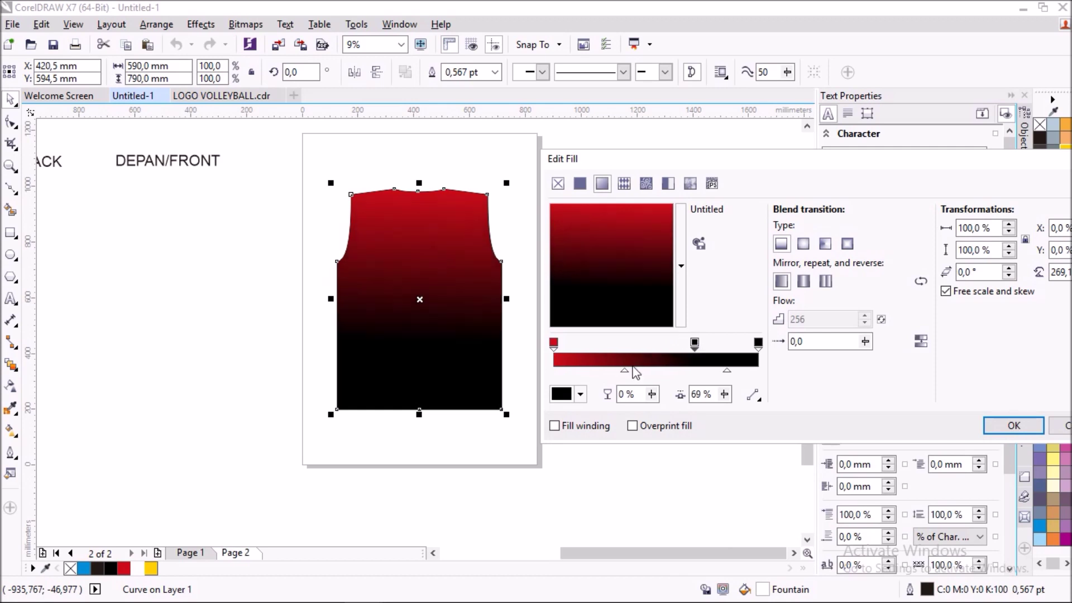
drag(626, 370, 648, 373)
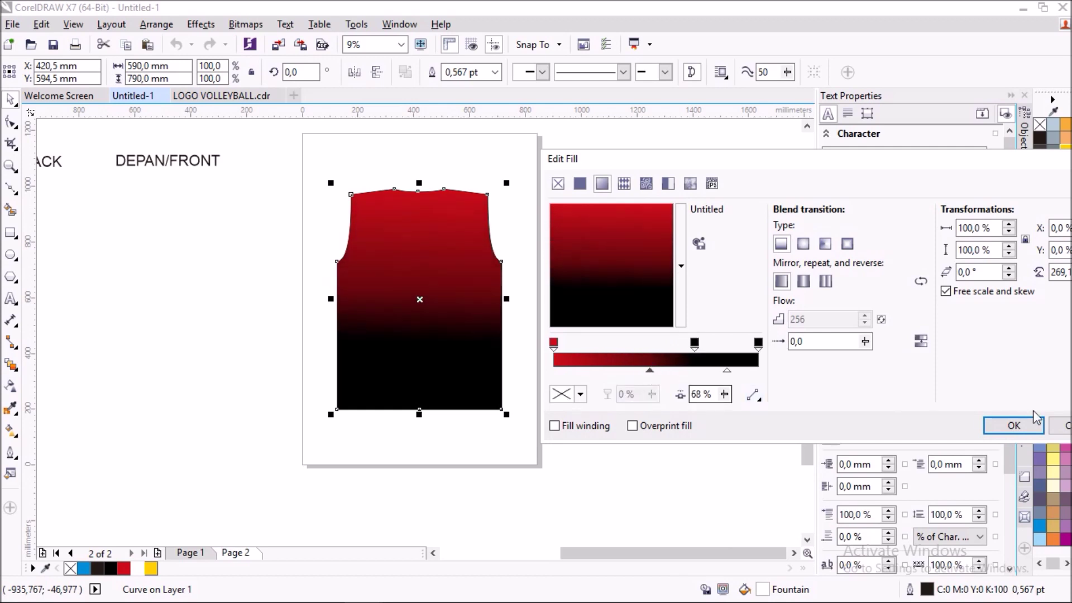
click(1014, 426)
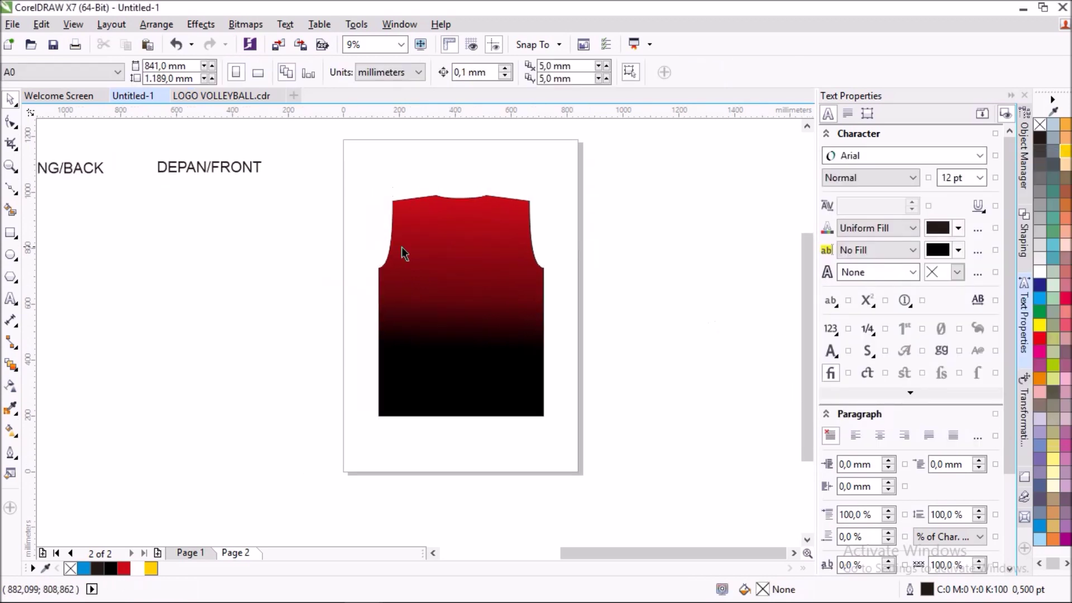
- Draw a wide ellipse across the shirt's upper chest and place a slightly higher copy
click(10, 256)
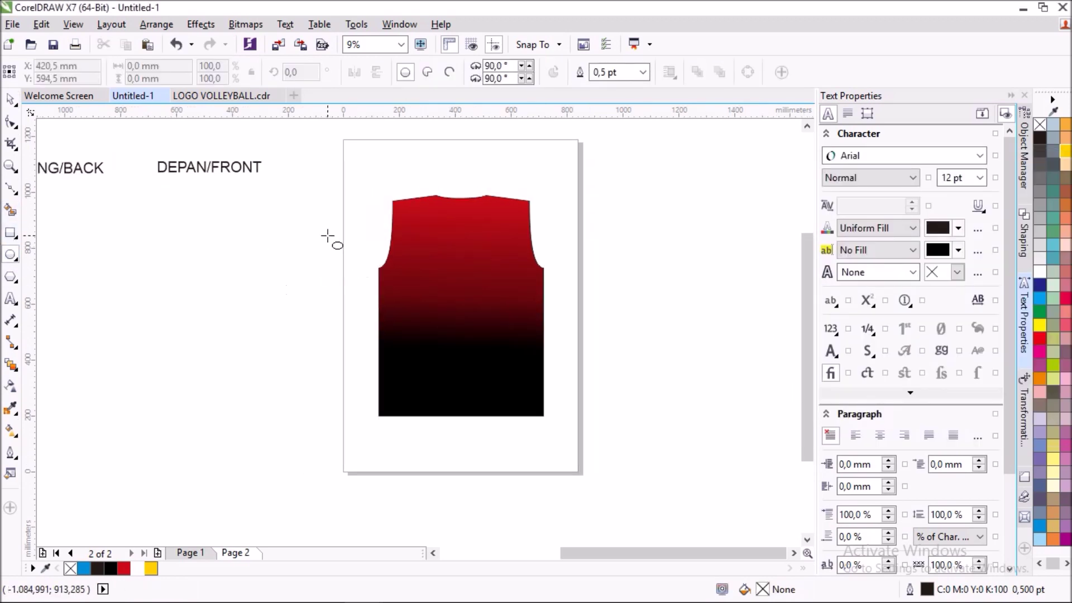
drag(318, 231, 613, 316)
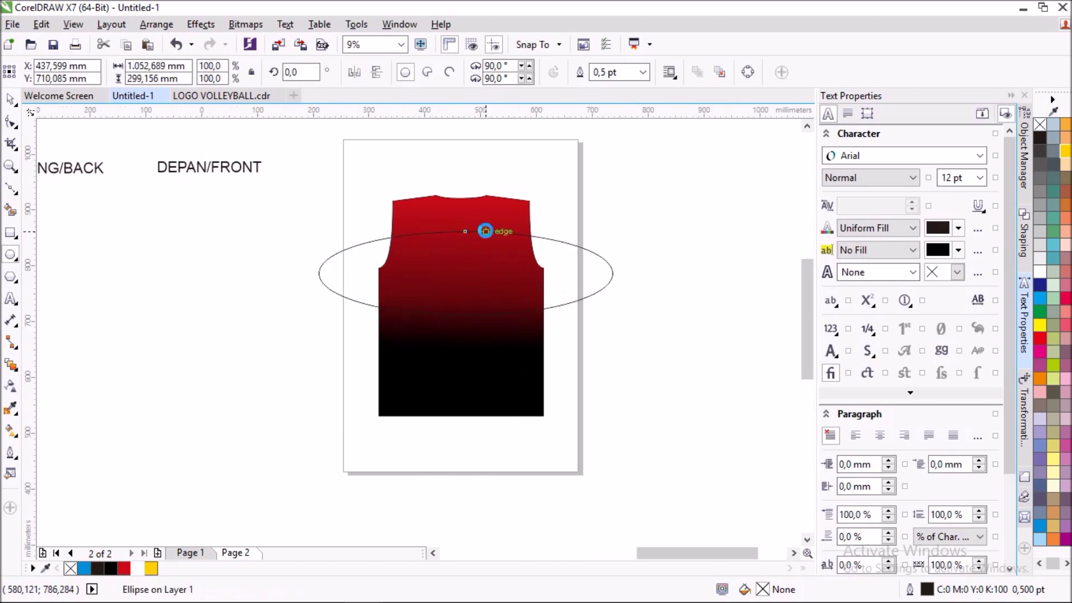
scroll(486, 231, up, 2)
click(13, 101)
drag(490, 287, 482, 287)
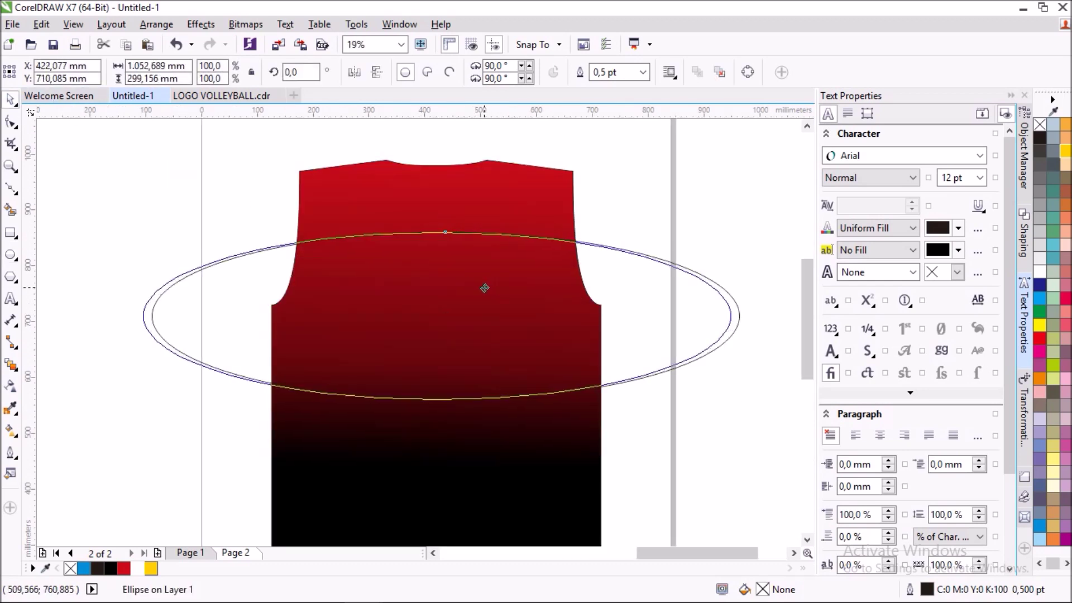
shift+click(508, 193)
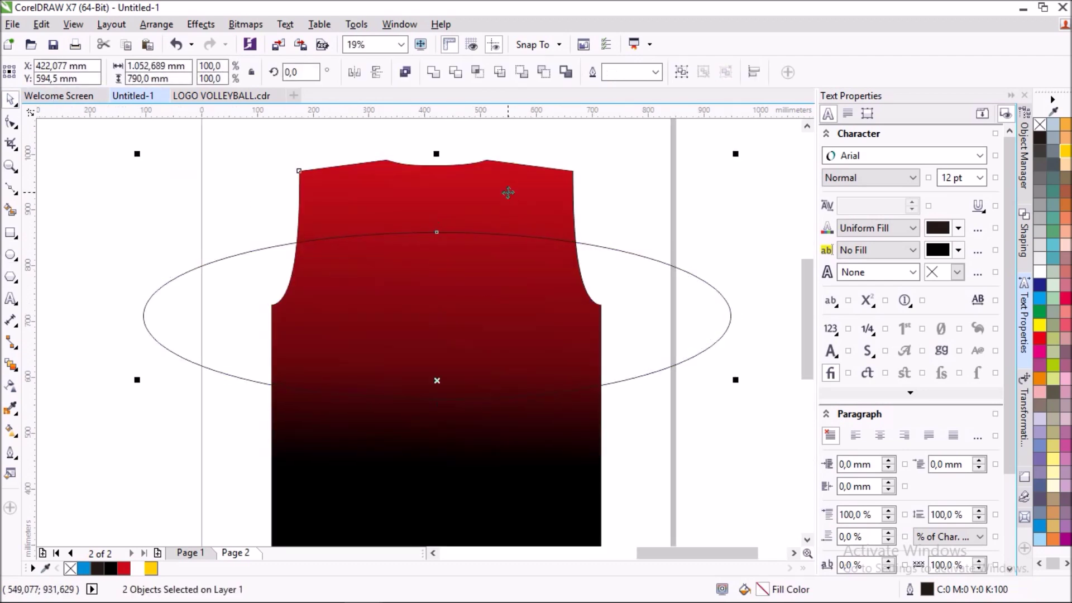
click(647, 173)
drag(455, 255, 456, 241)
scroll(442, 233, up, 2)
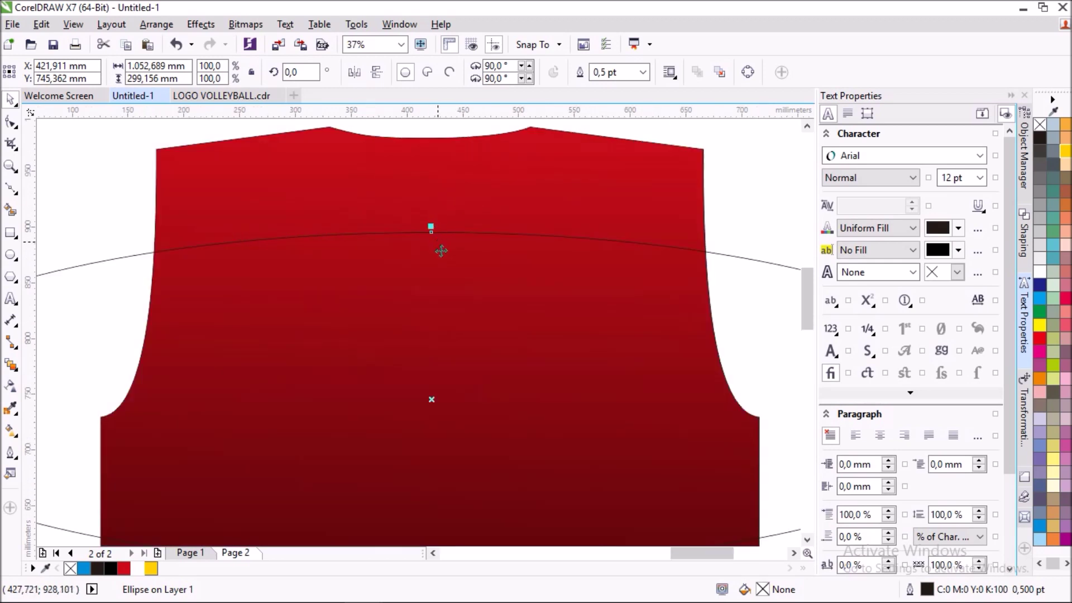
drag(447, 275, 450, 254)
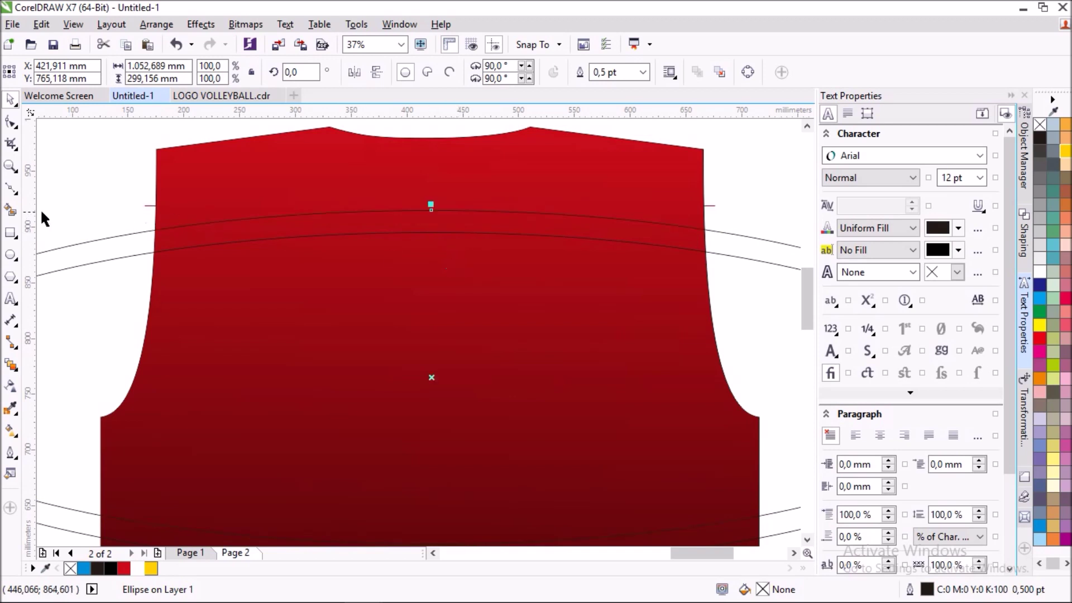
click(11, 211)
- Smart-fill the band between the arcs and the shirt top above them in blue
click(243, 230)
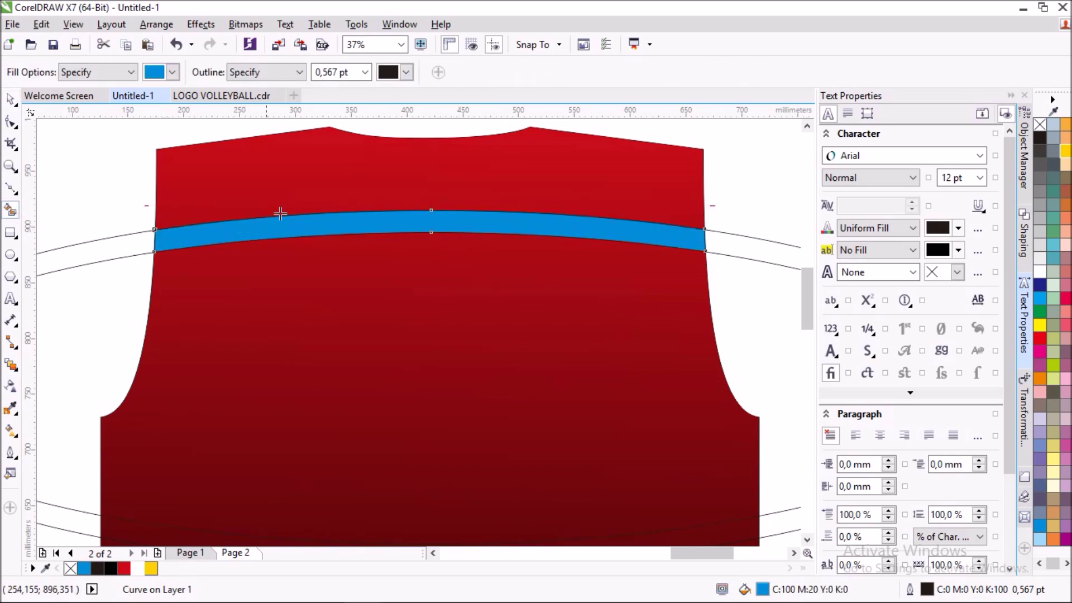
scroll(464, 170, down, 3)
click(488, 167)
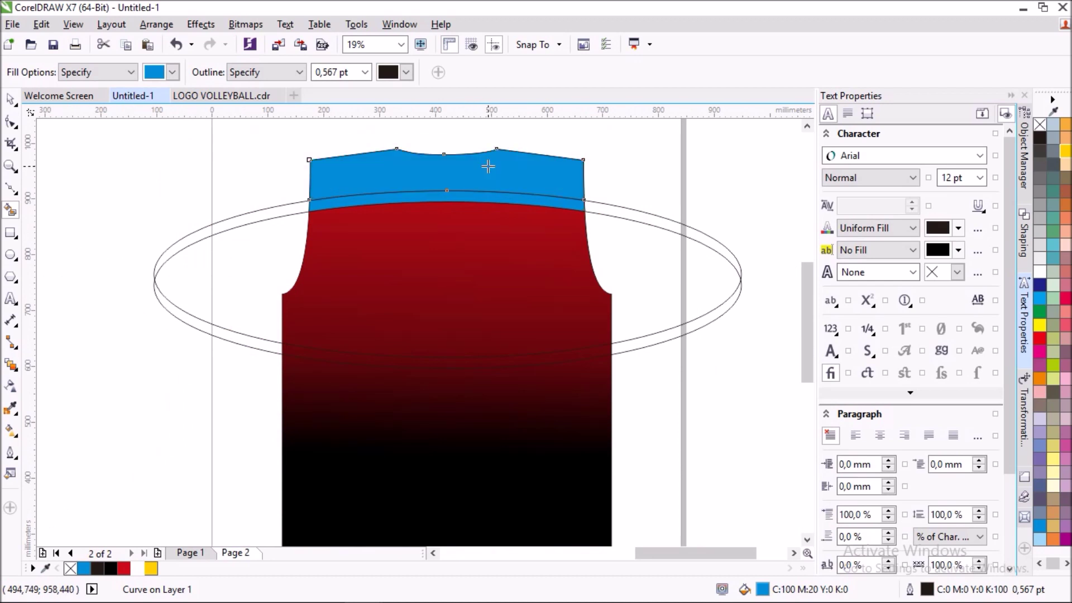
key(space)
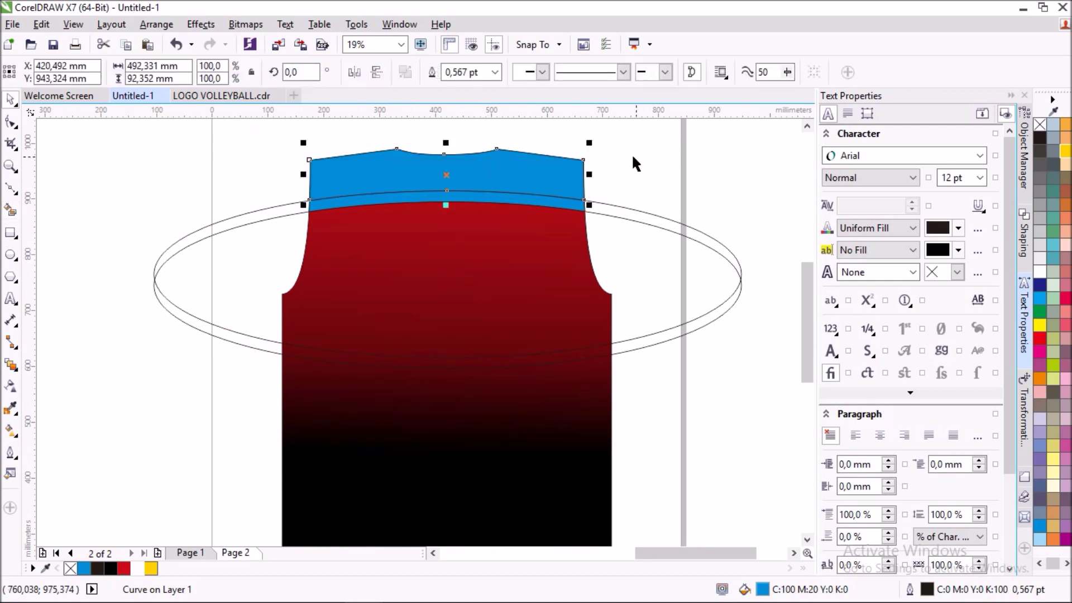
scroll(427, 169, up, 3)
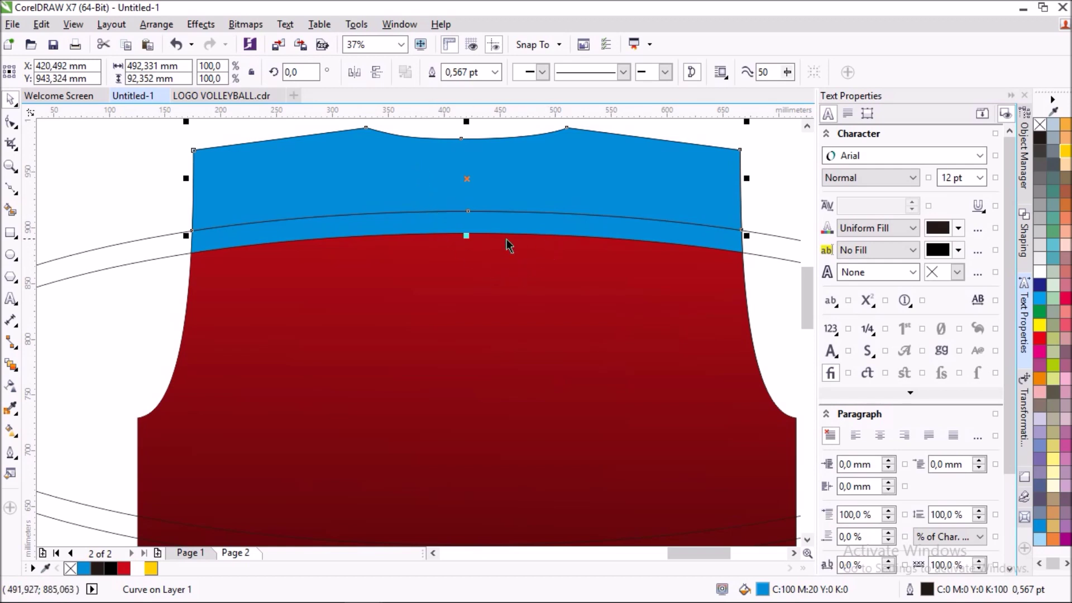
scroll(506, 244, down, 2)
click(656, 220)
scroll(597, 260, up, 2)
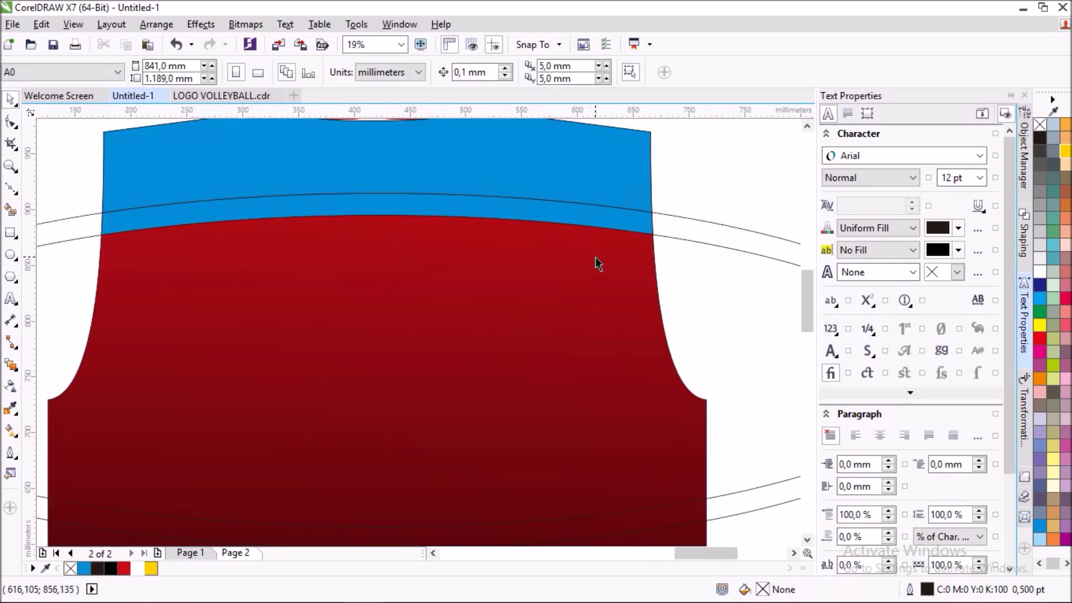
click(604, 208)
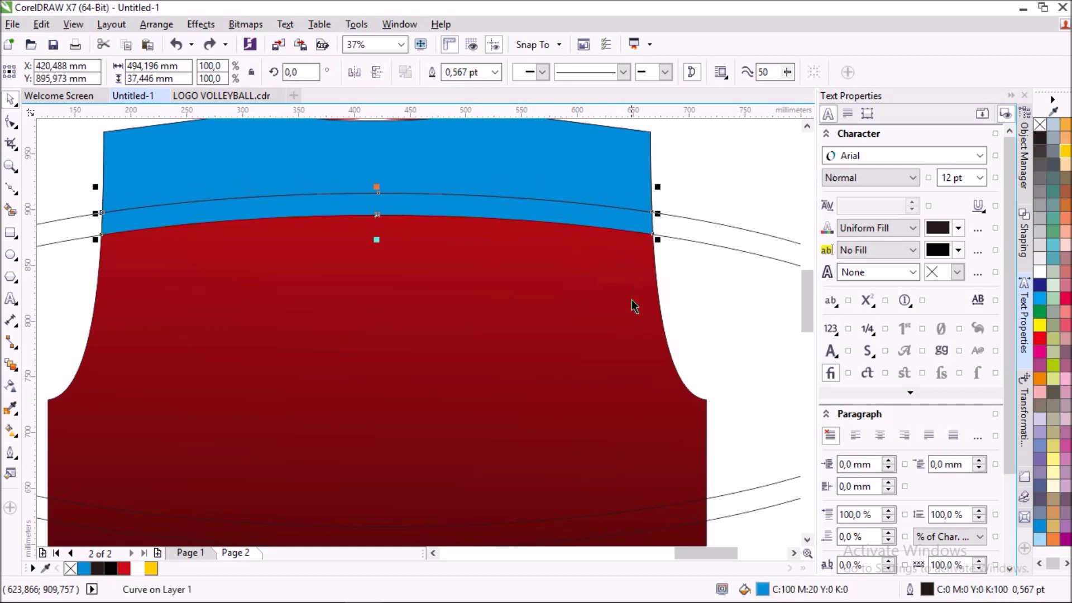
- Copy the large ellipse slightly higher and smart-fill the new thin band red
click(717, 229)
drag(712, 220, 710, 207)
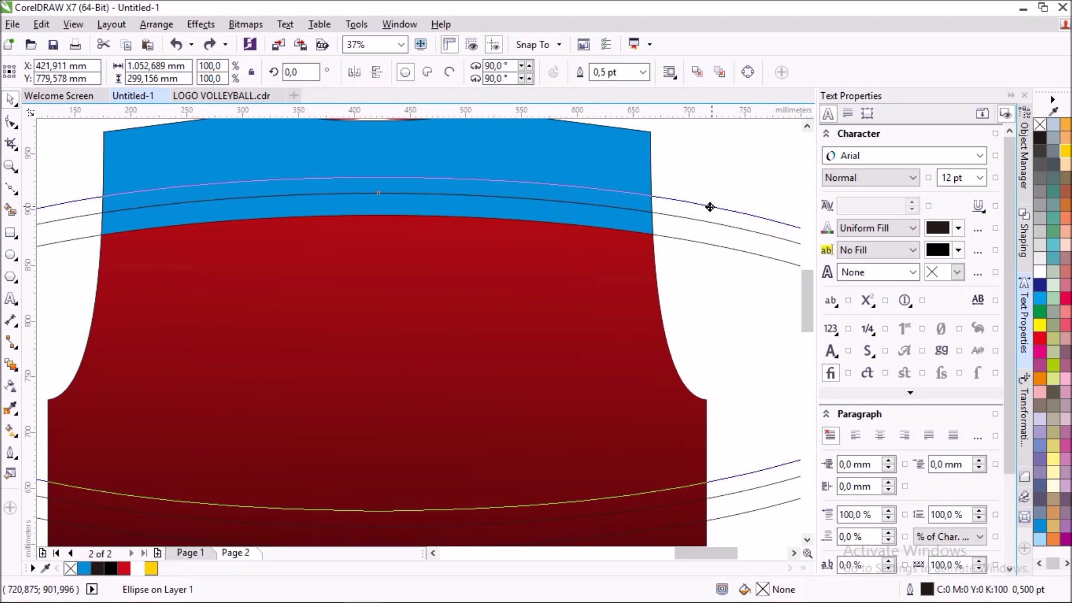
drag(710, 207, 708, 206)
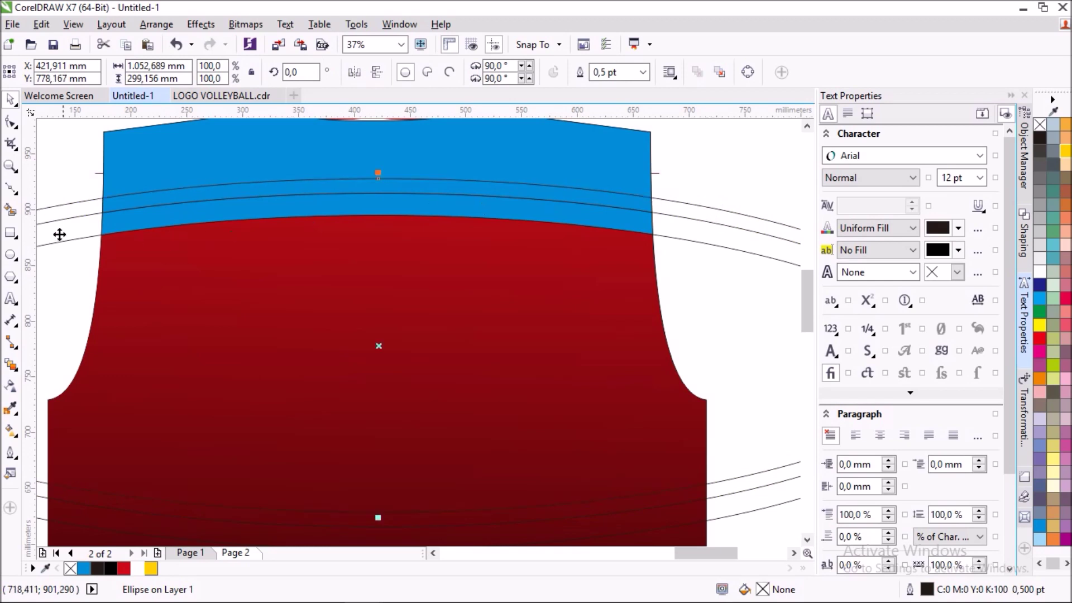
click(10, 210)
click(209, 192)
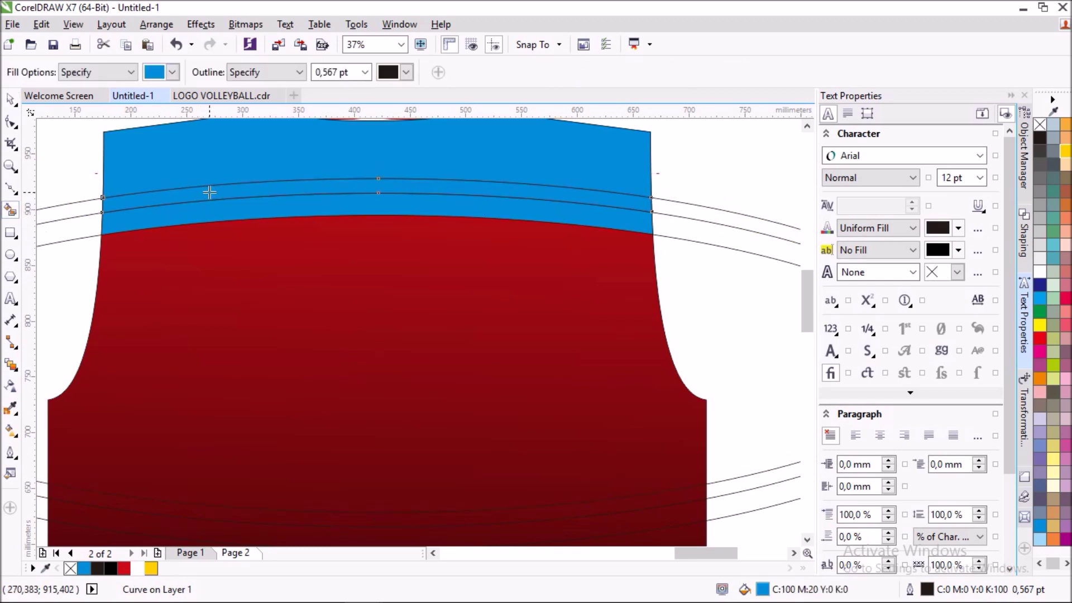
key(space)
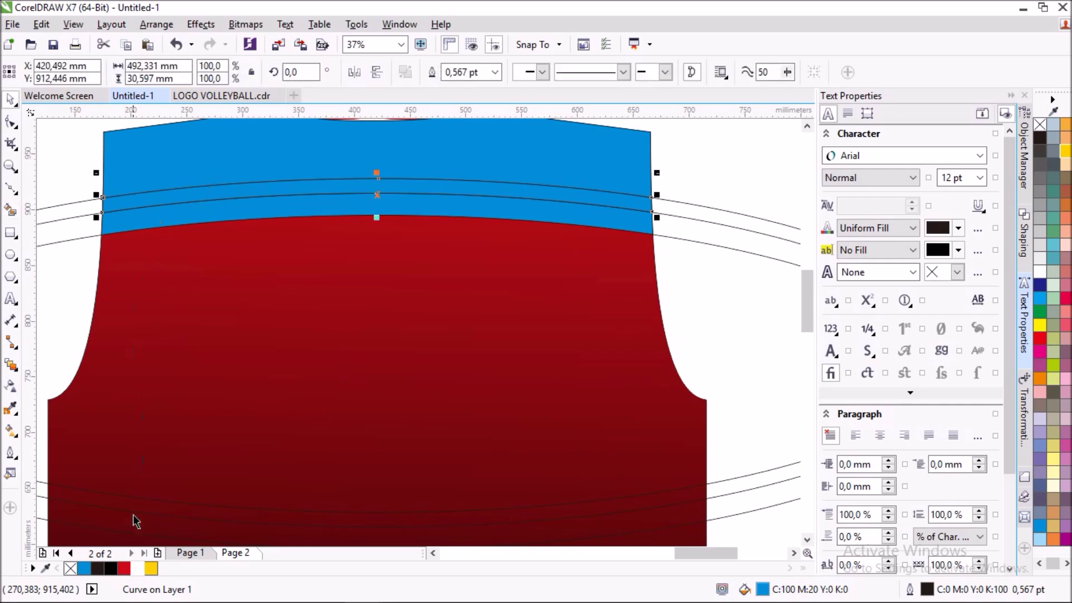
click(124, 568)
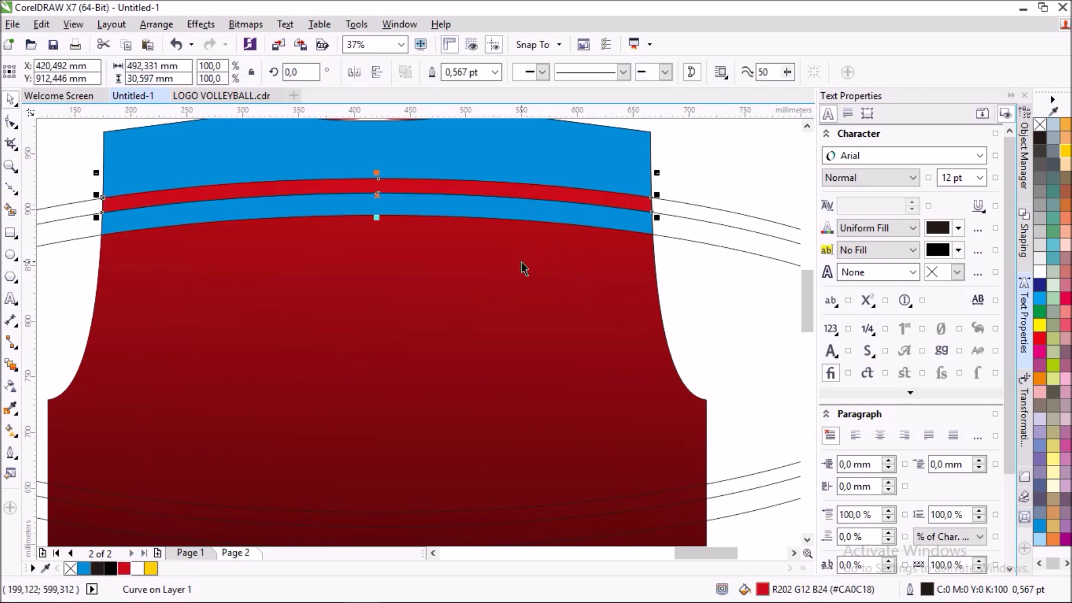
- Delete the guide ellipses, undoing the accidental deletion of the jersey body
scroll(521, 262, down, 2)
scroll(515, 213, up, 2)
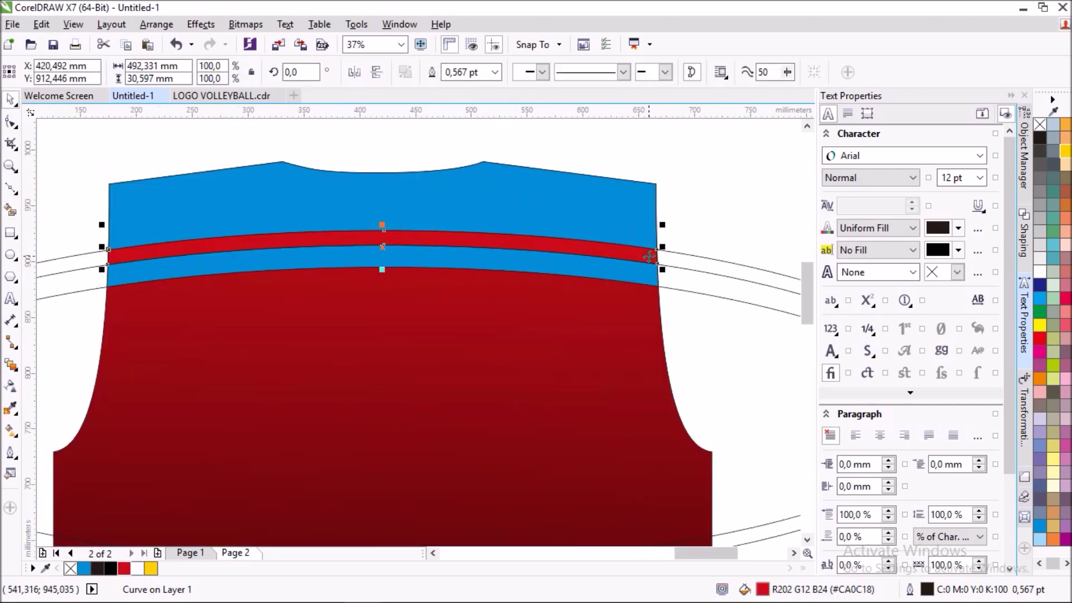
click(624, 273)
key(Delete)
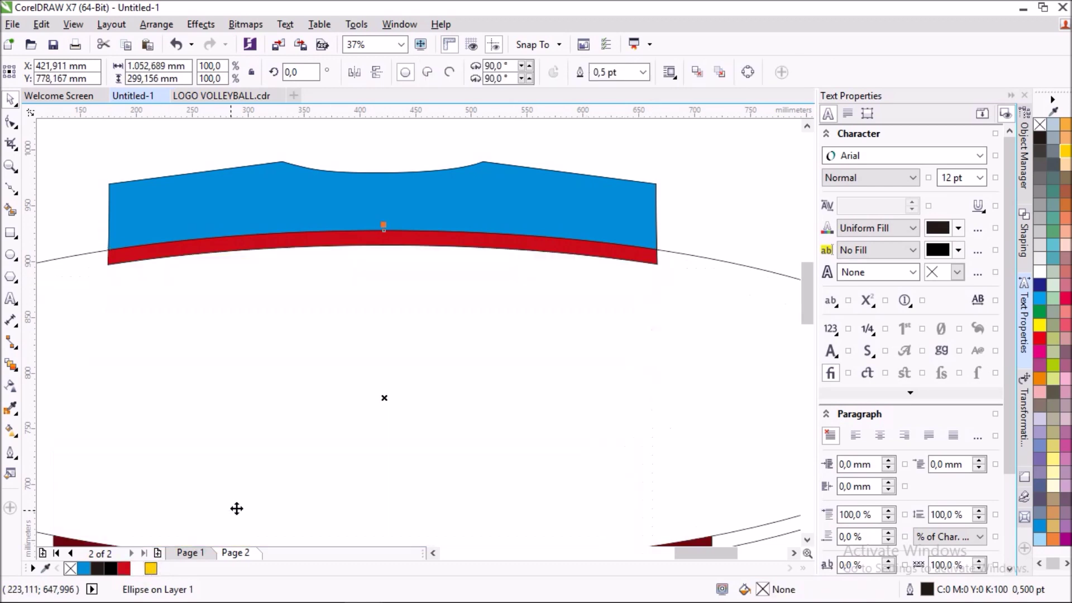
scroll(471, 333, down, 2)
key(ctrl+z)
key(ctrl+z)
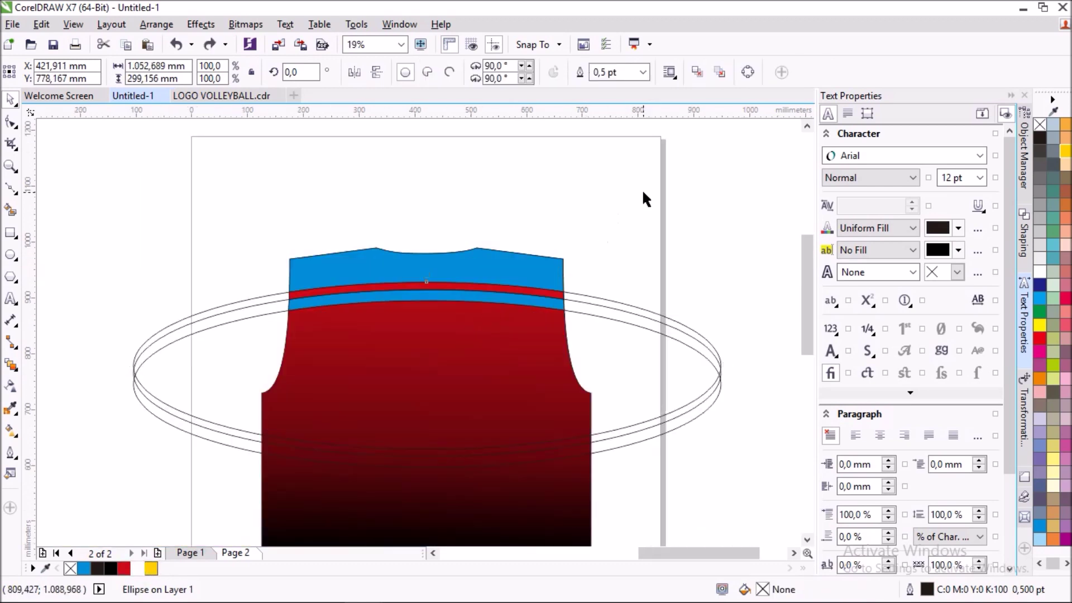
click(659, 337)
key(Delete)
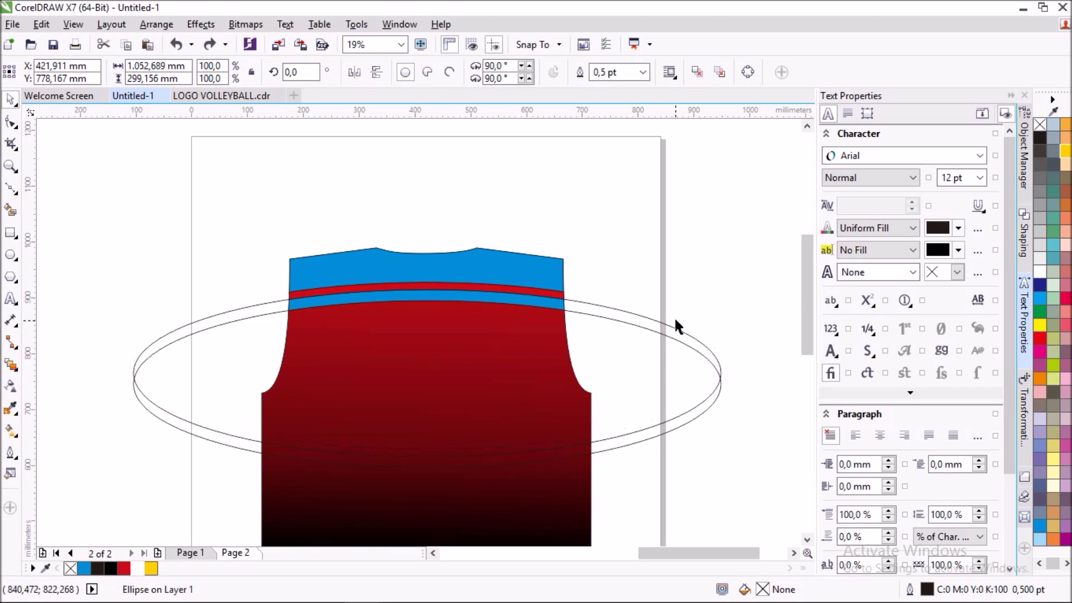
click(663, 326)
key(Delete)
key(Delete)
- Turn the blue band below the red stripe and the blue top shape white
scroll(507, 287, up, 2)
click(490, 316)
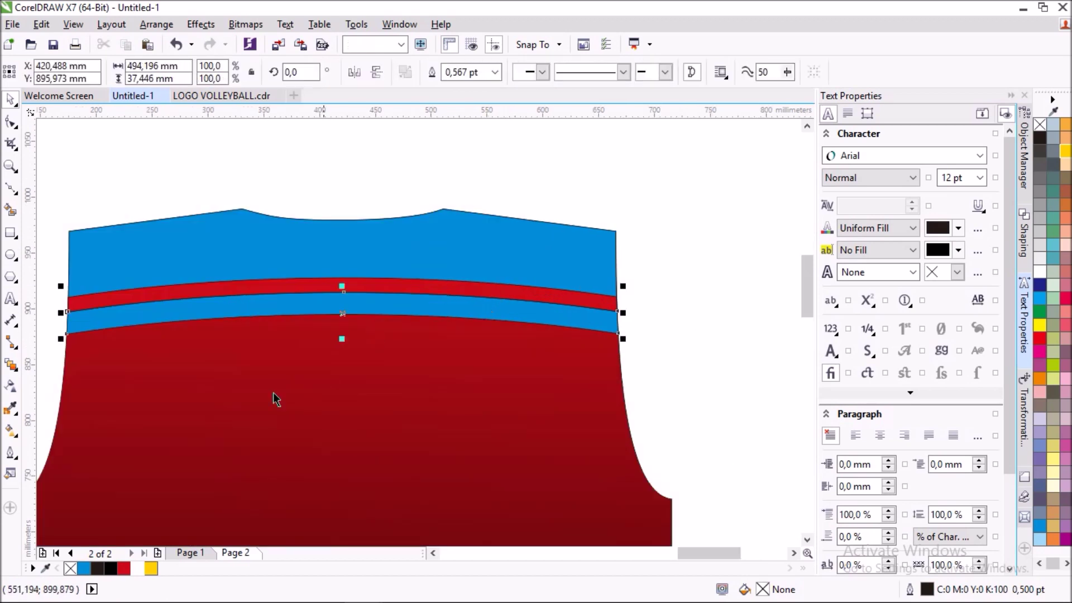
click(138, 568)
click(296, 251)
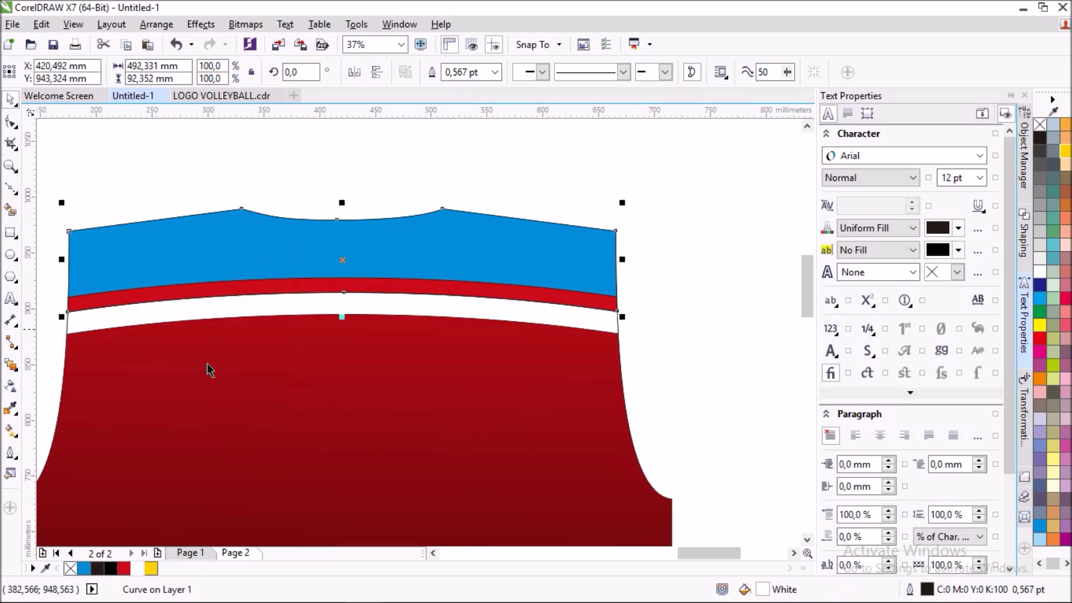
click(137, 569)
click(695, 223)
- Remove the outlines from the three pieces at the shirt's top
scroll(370, 196, down, 2)
scroll(370, 196, down, 2)
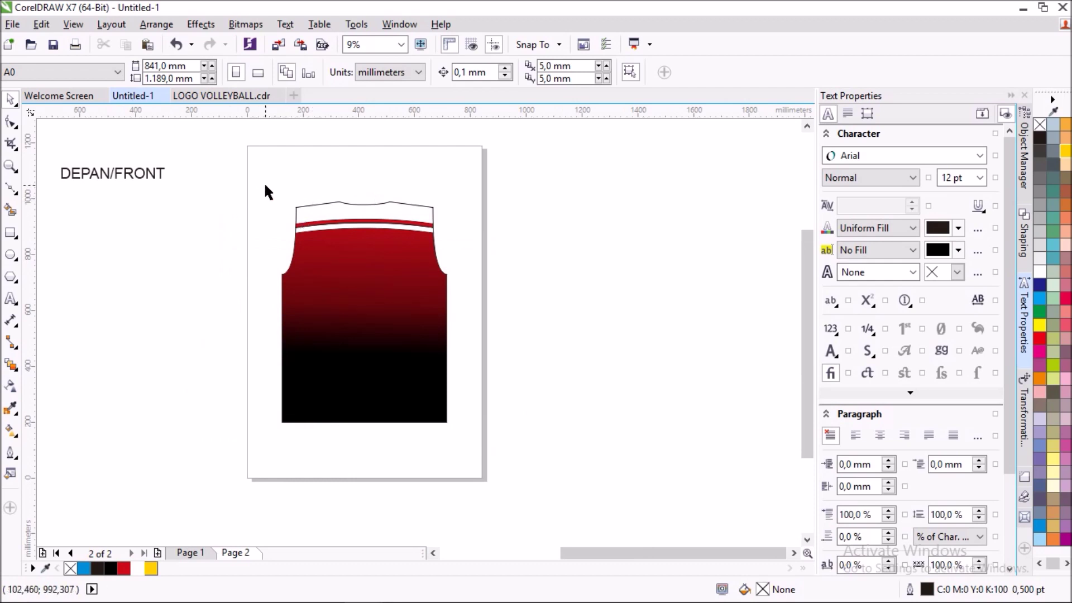
drag(267, 185, 497, 247)
right_click(70, 569)
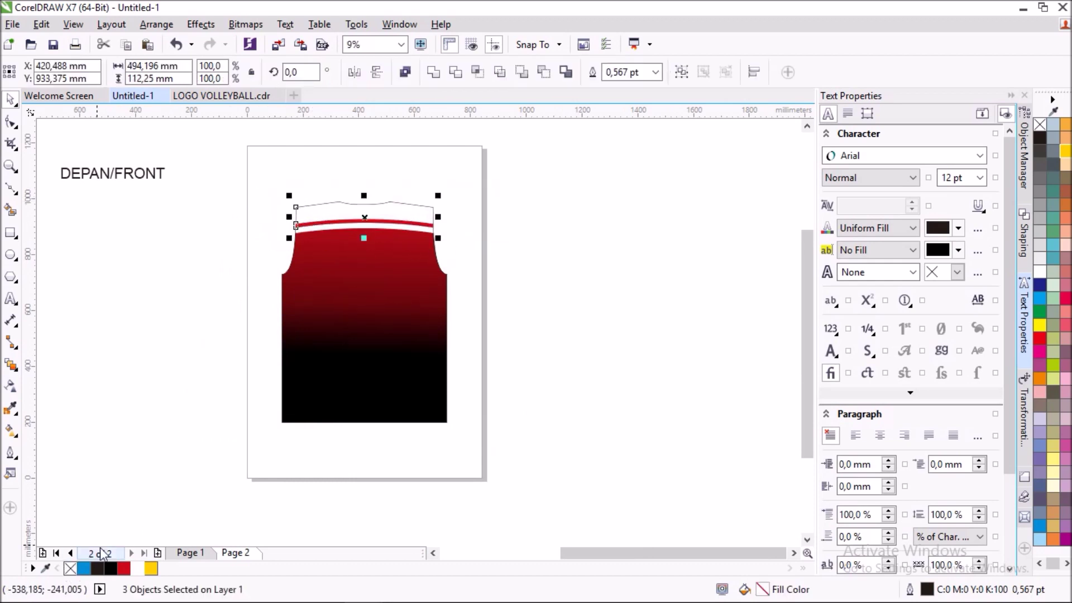
scroll(360, 182, up, 2)
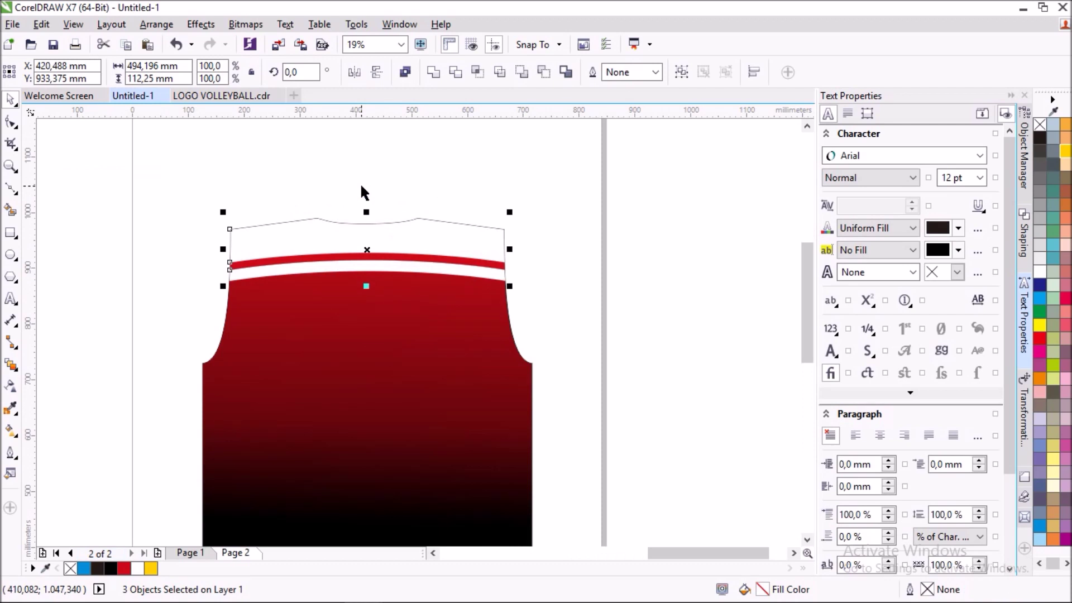
scroll(564, 190, down, 2)
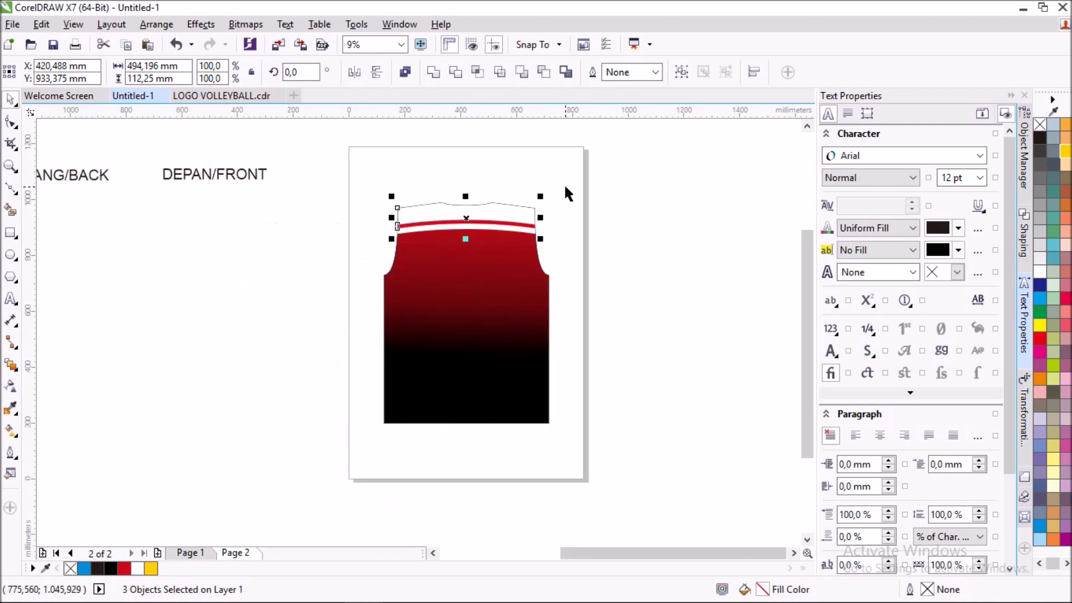
click(590, 223)
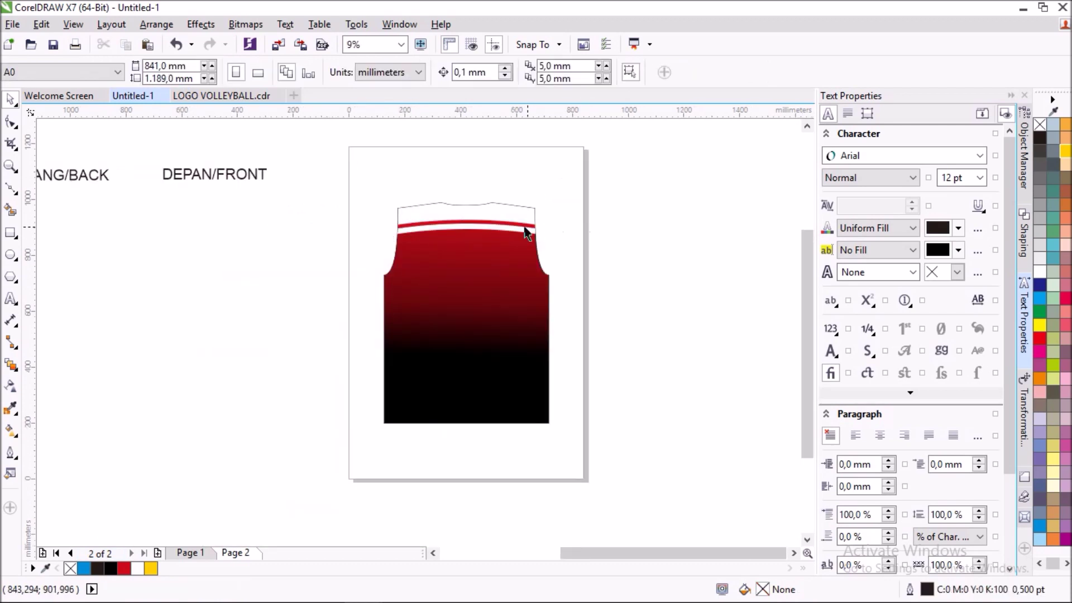
click(190, 553)
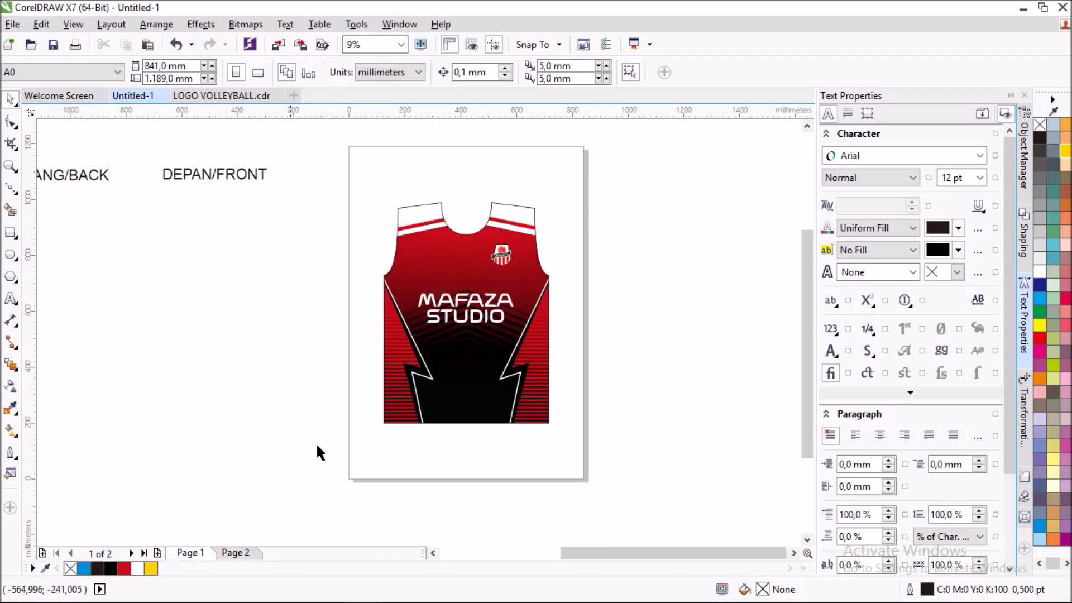
- Copy the striped left side panel from inside the Page 1 jersey's PowerClip, then return to Page 2
click(400, 349)
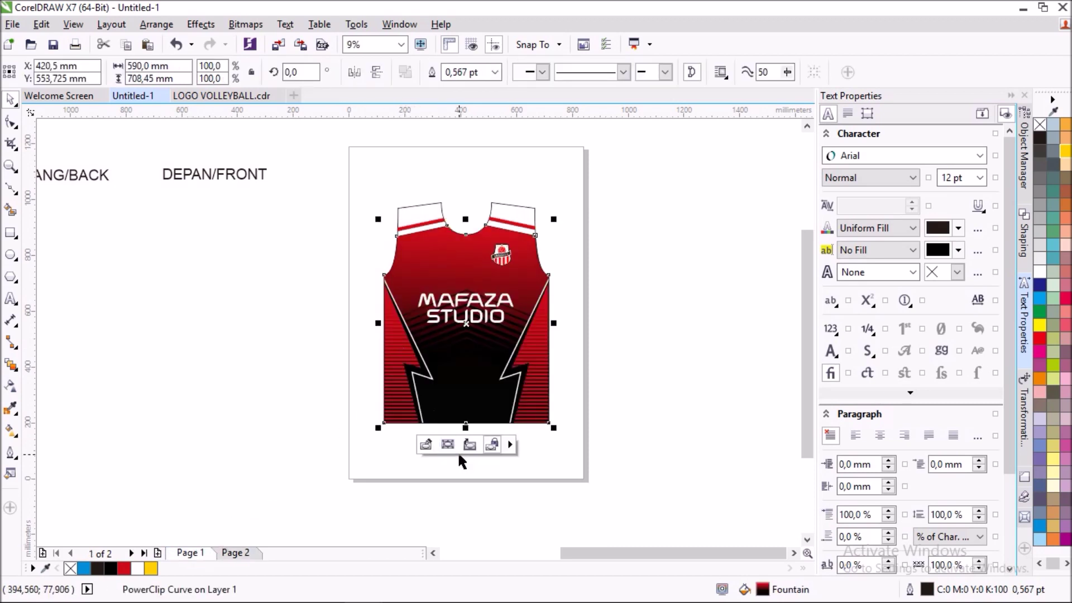
click(426, 445)
drag(335, 263, 451, 442)
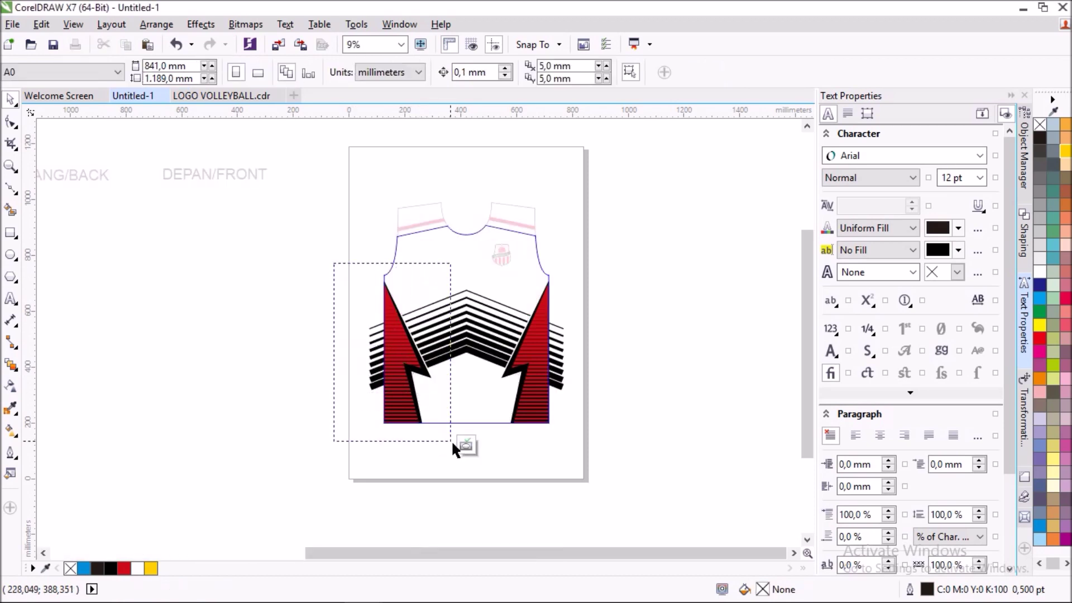
right_click(417, 367)
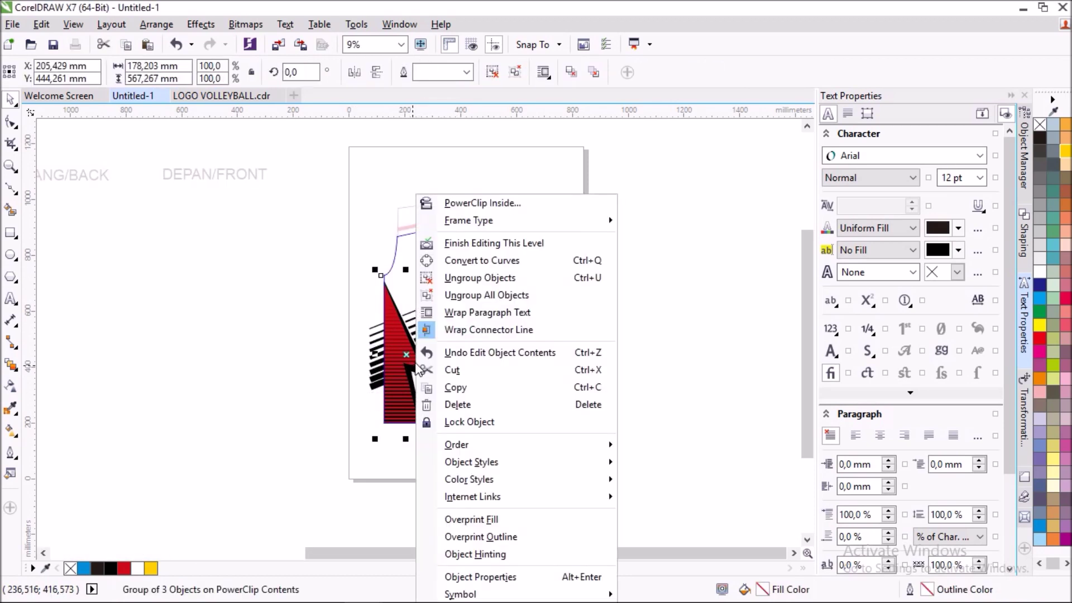
click(501, 388)
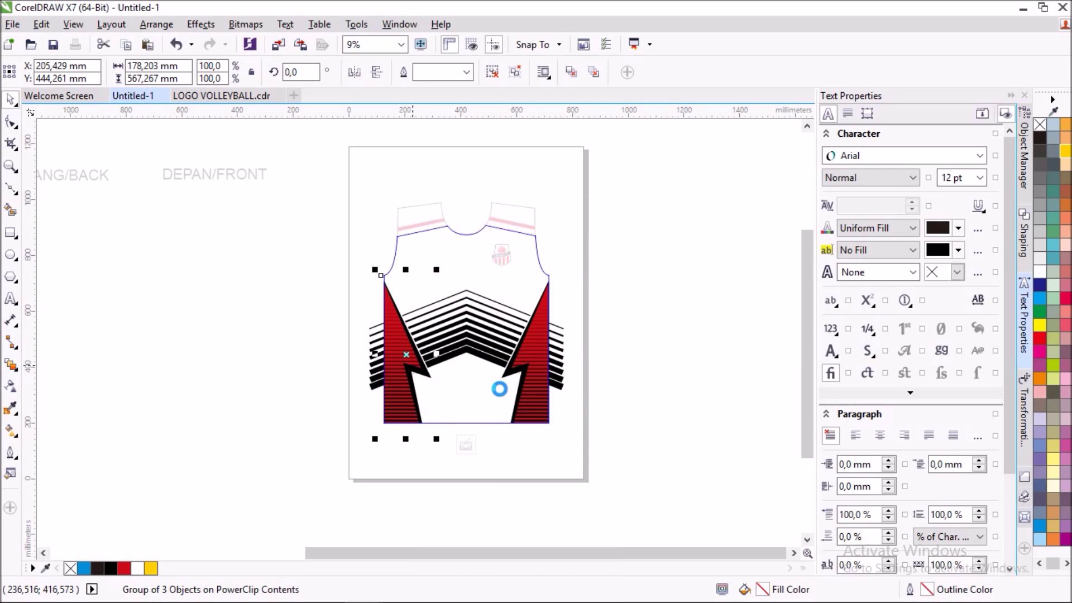
click(469, 444)
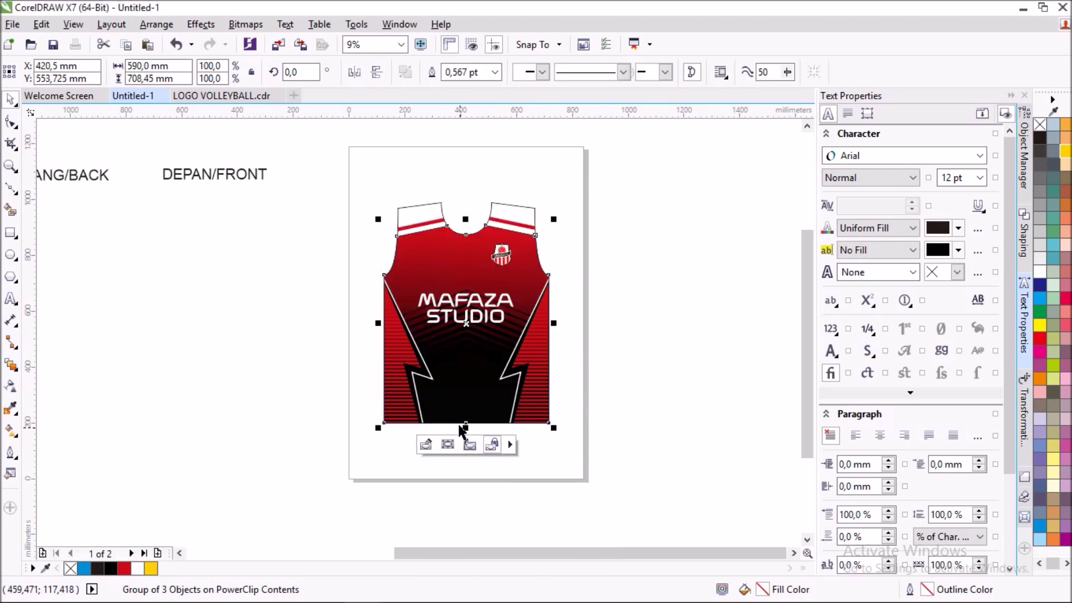
click(235, 553)
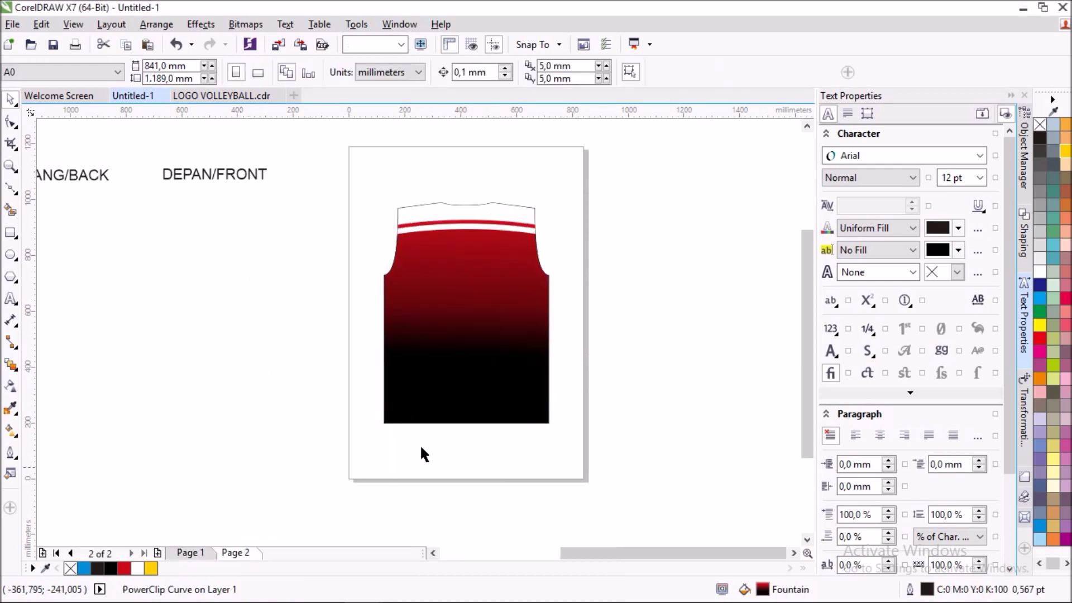
- Paste the copied striped red side panel along the left edge of the Page 2 jersey
click(452, 366)
right_click(450, 364)
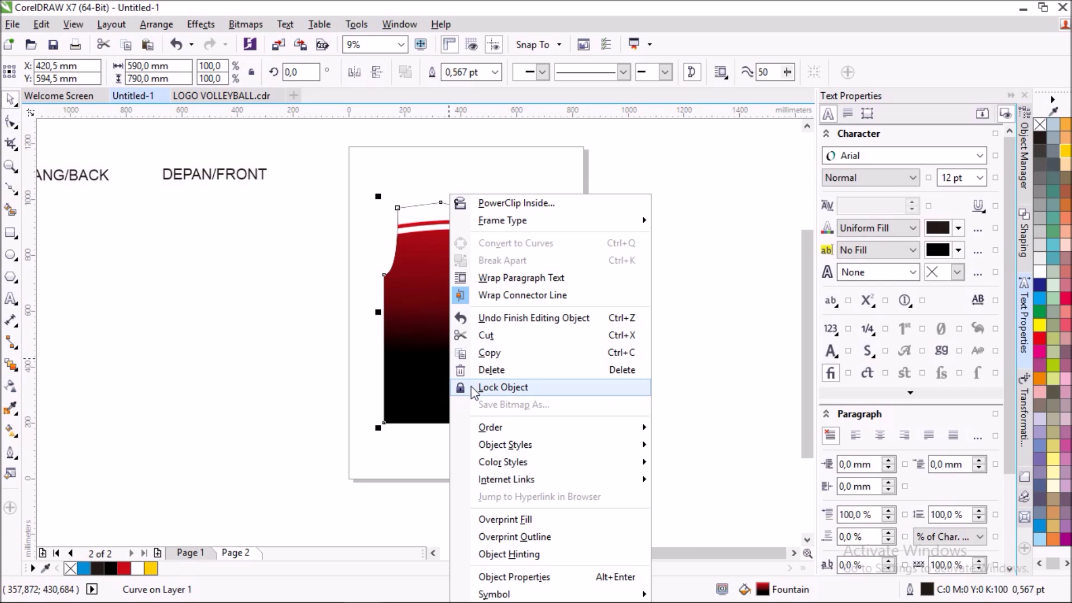
click(323, 366)
click(329, 346)
right_click(330, 346)
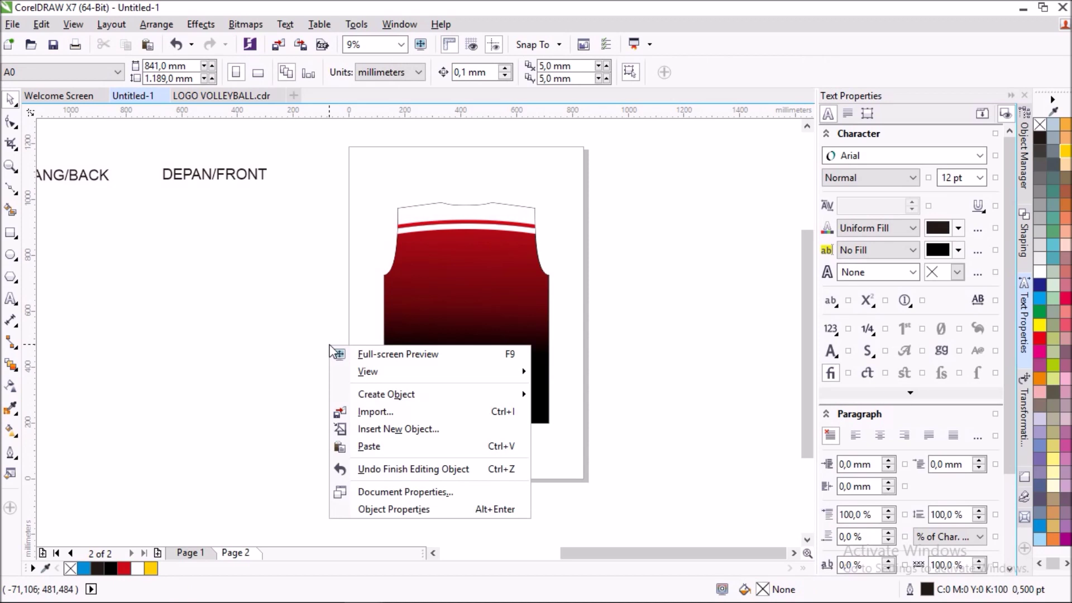
click(397, 447)
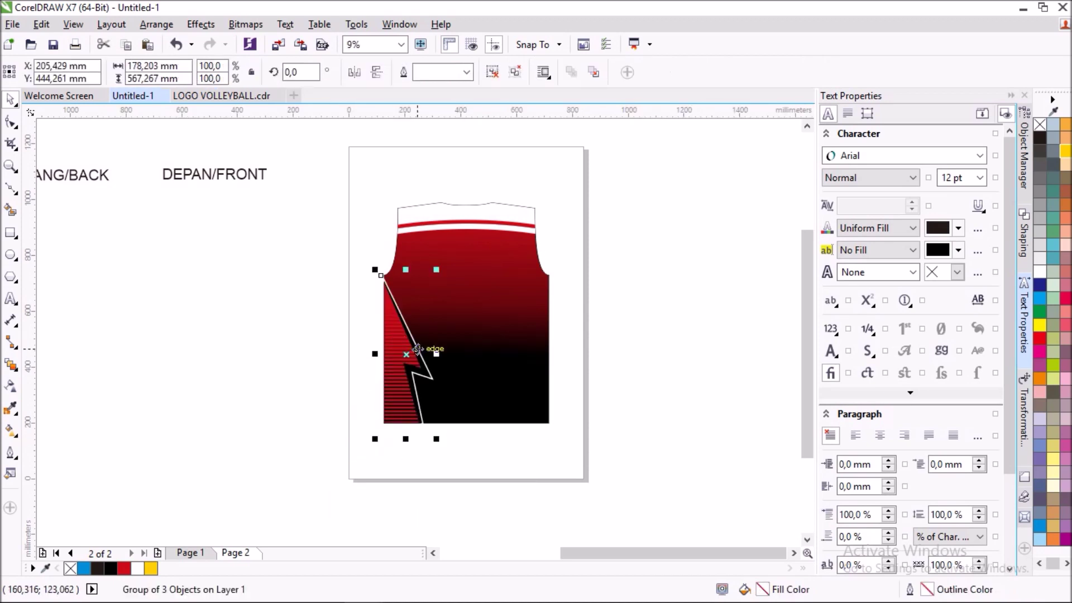
scroll(391, 328, up, 2)
scroll(397, 329, up, 2)
scroll(397, 329, down, 2)
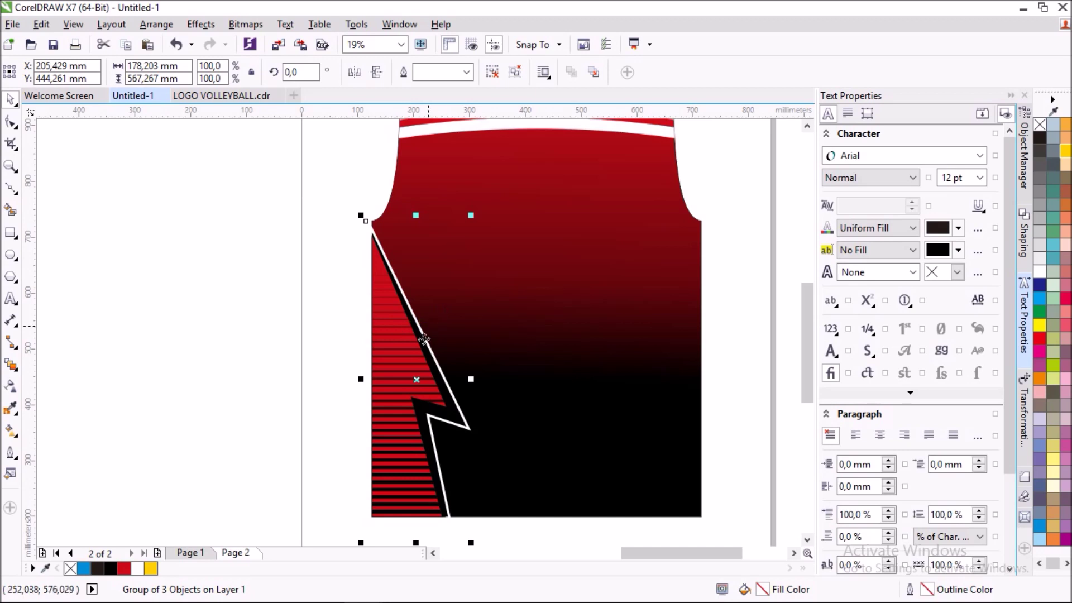
scroll(414, 366, down, 1)
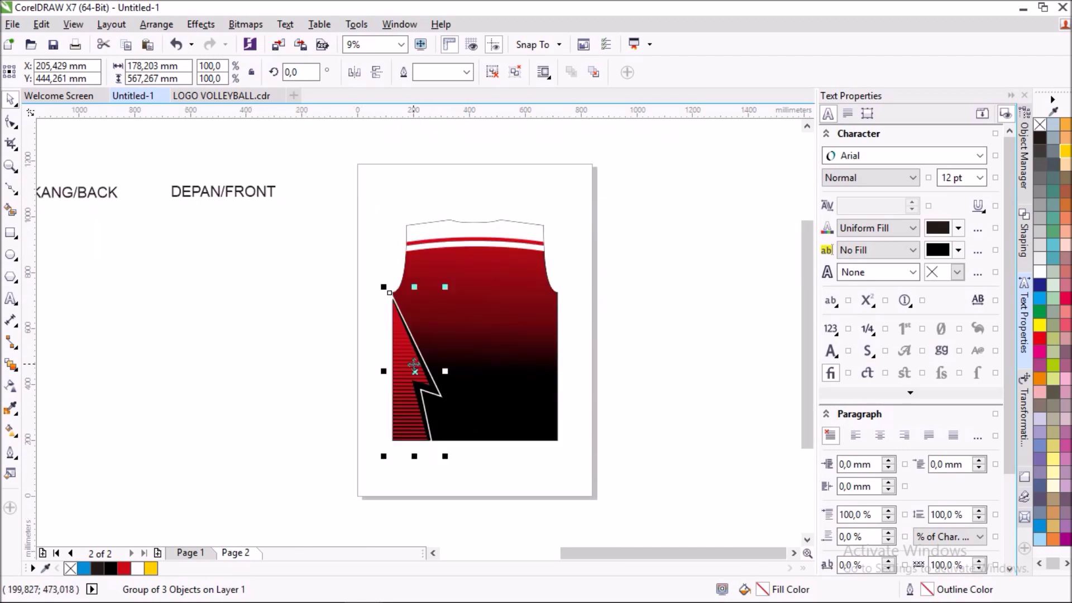
right_click(414, 369)
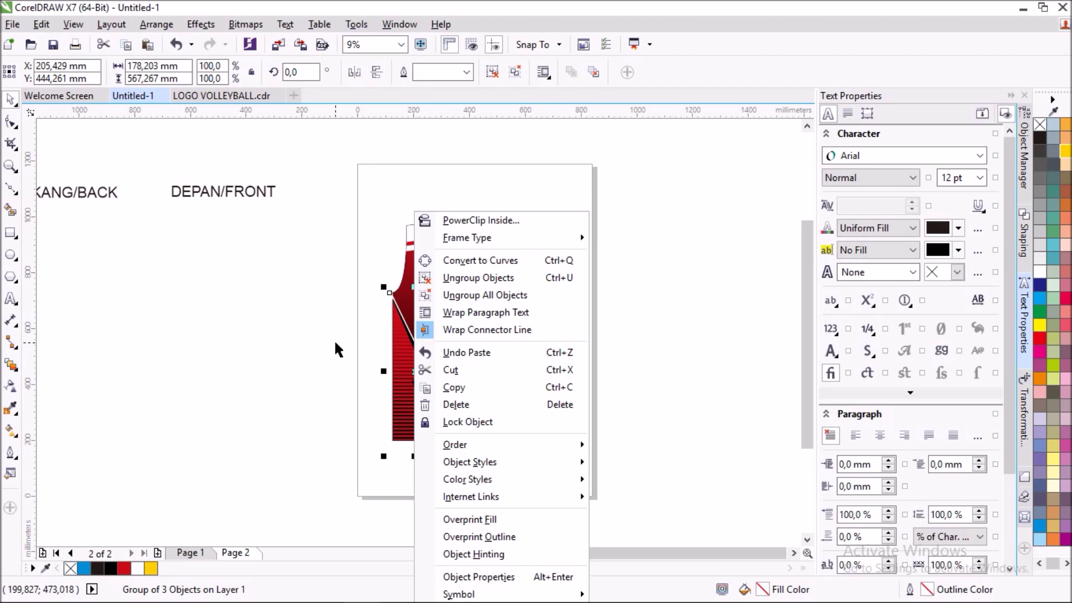
- Place a horizontally mirrored copy of the side panel along the jersey's right edge
click(410, 379)
drag(409, 380, 539, 372)
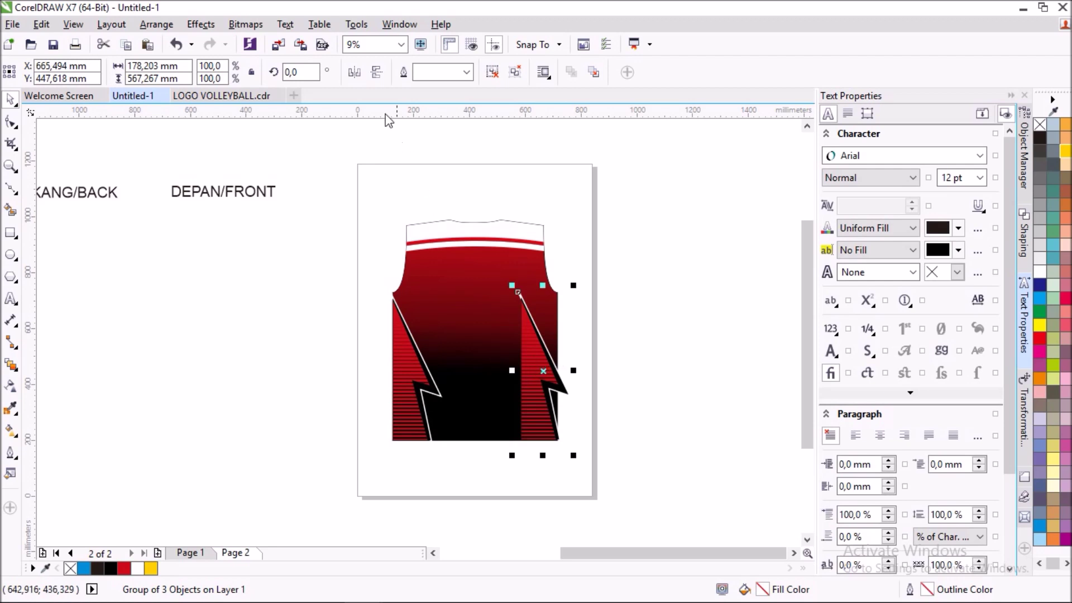
click(354, 73)
click(587, 374)
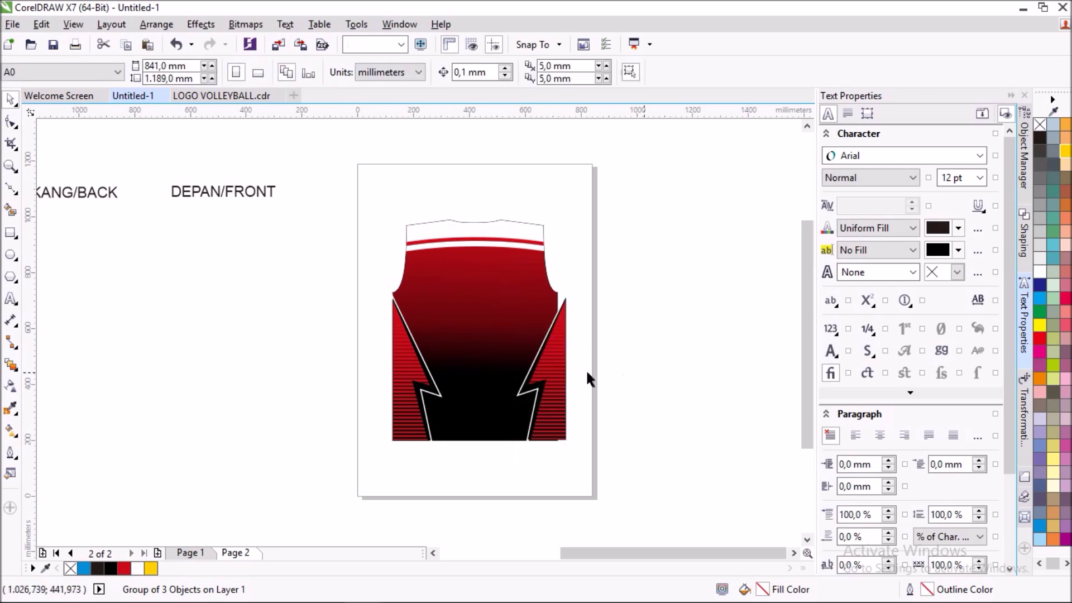
scroll(587, 371, up, 2)
drag(532, 366, 510, 374)
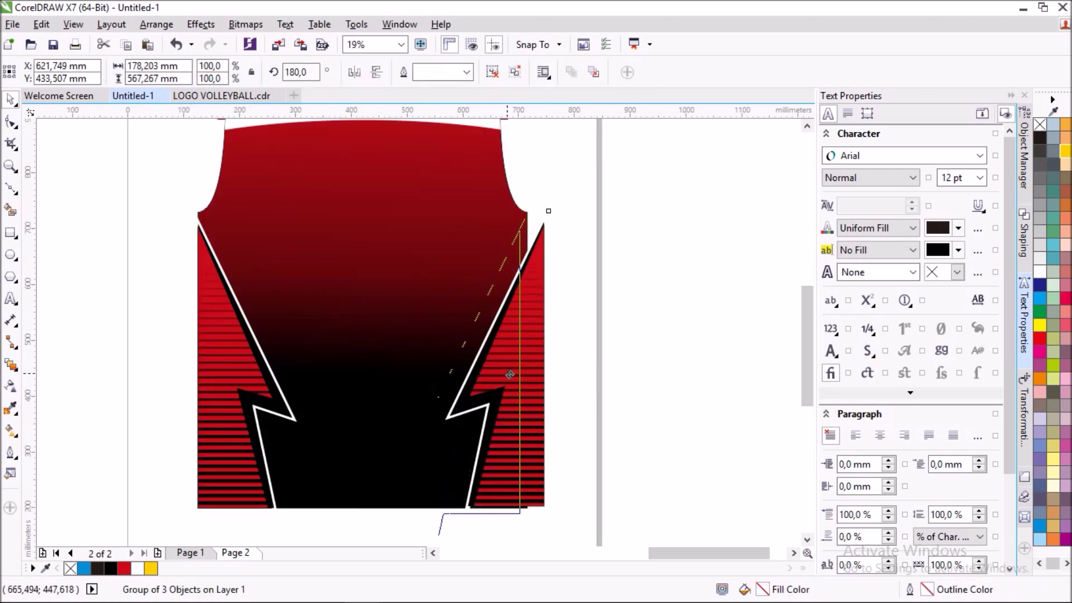
drag(509, 375, 517, 373)
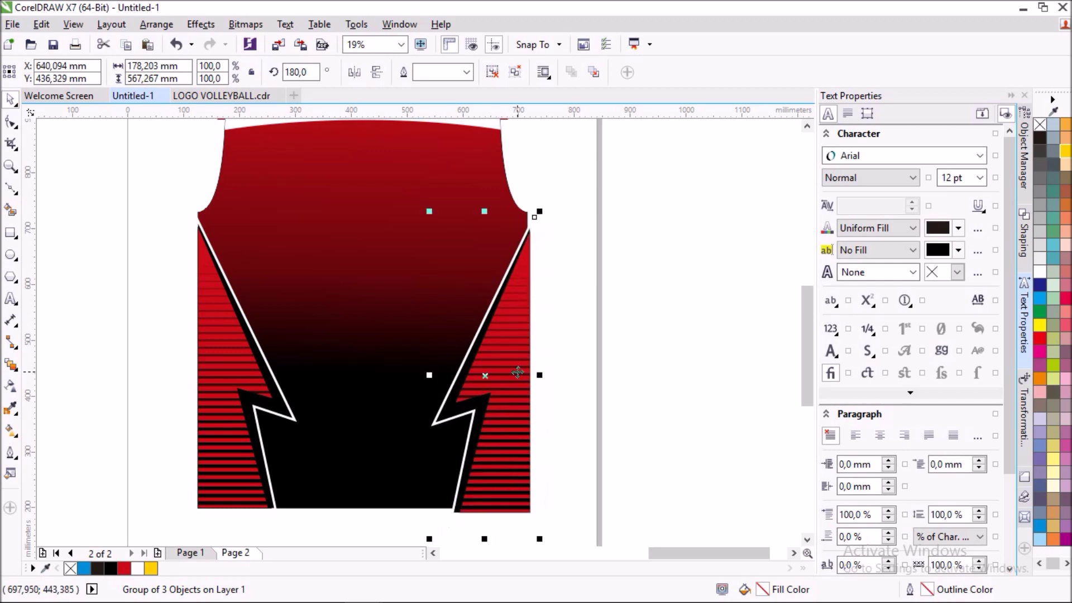
- Marquee-select both striped side panels together
shift+click(216, 320)
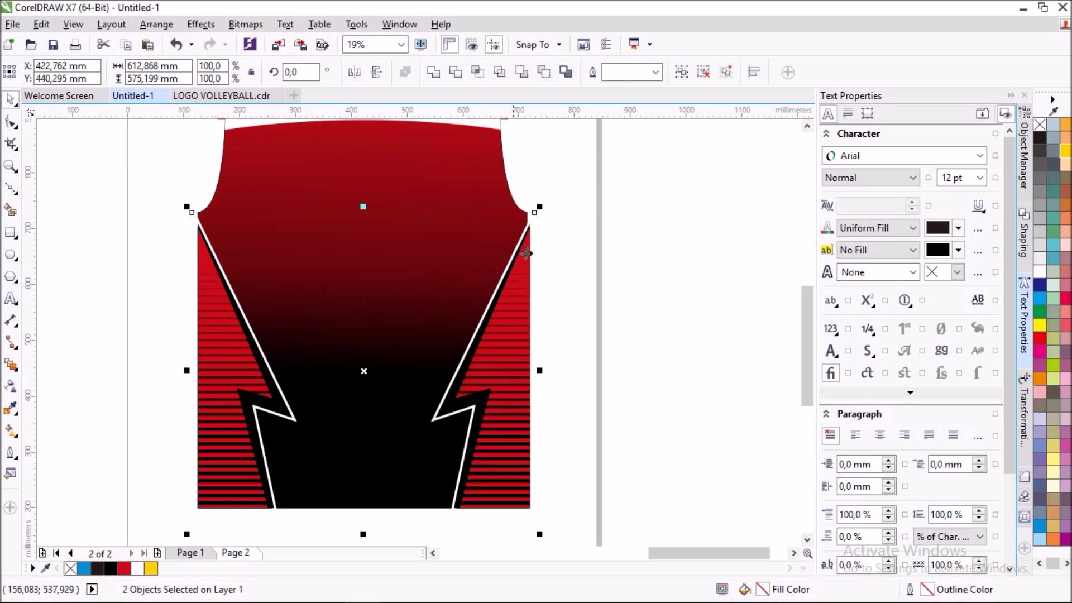
click(574, 242)
scroll(558, 262, down, 2)
drag(328, 235, 651, 430)
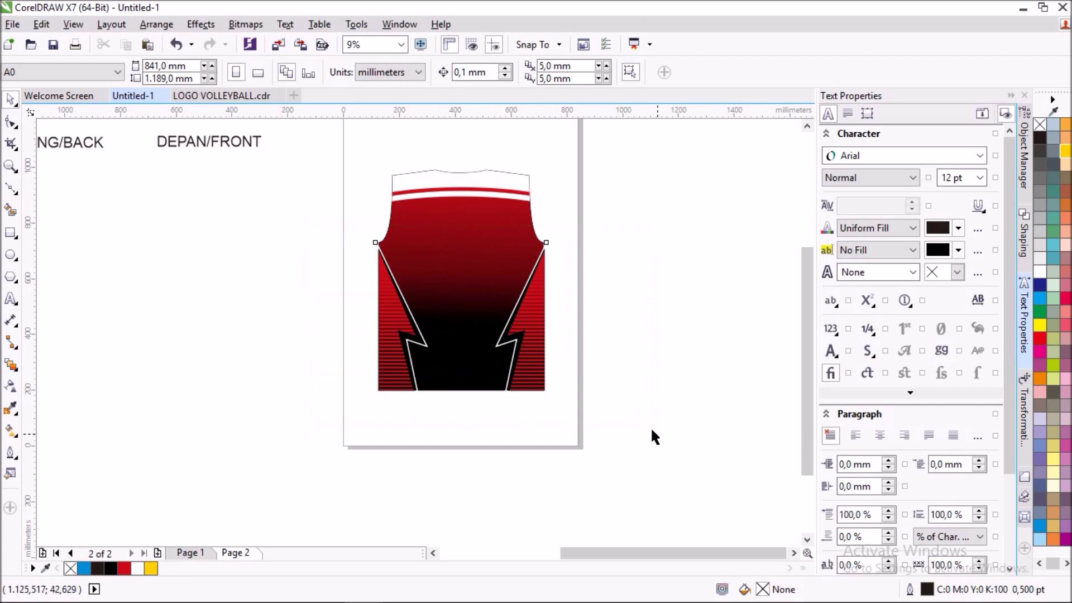
- PowerClip the two striped side panels inside the jersey body
right_click(531, 312)
click(596, 260)
click(457, 230)
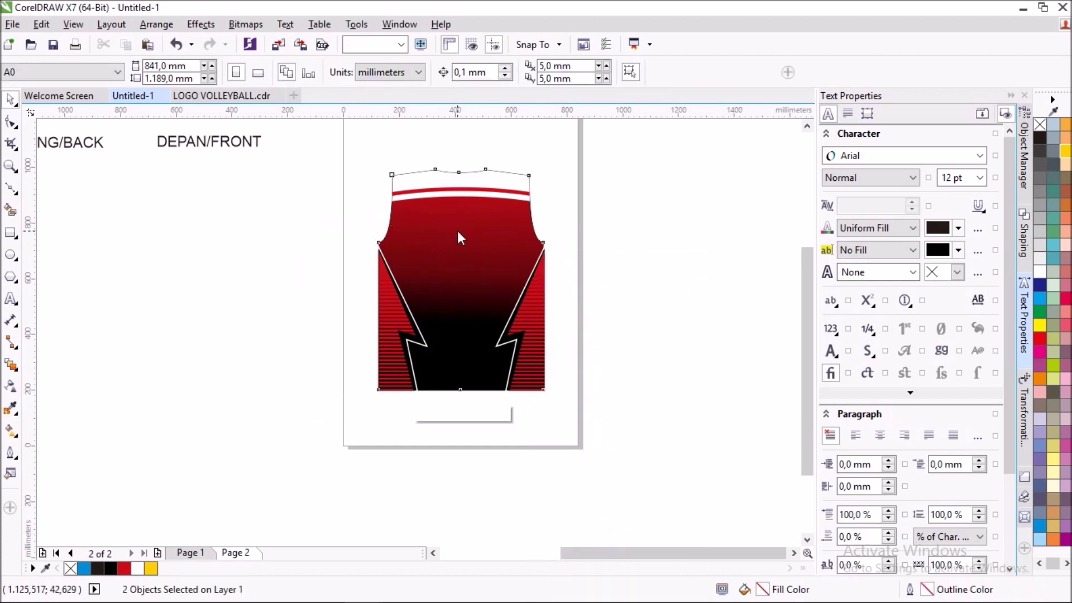
click(644, 220)
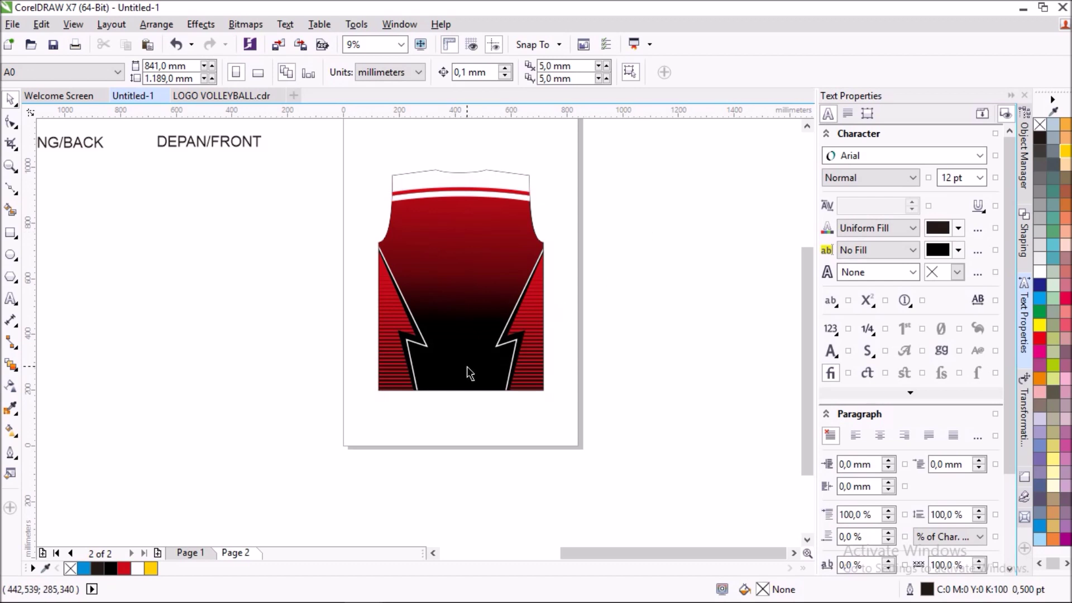
- Enter Edit PowerClip on the jersey and inspect the left striped panel
click(516, 353)
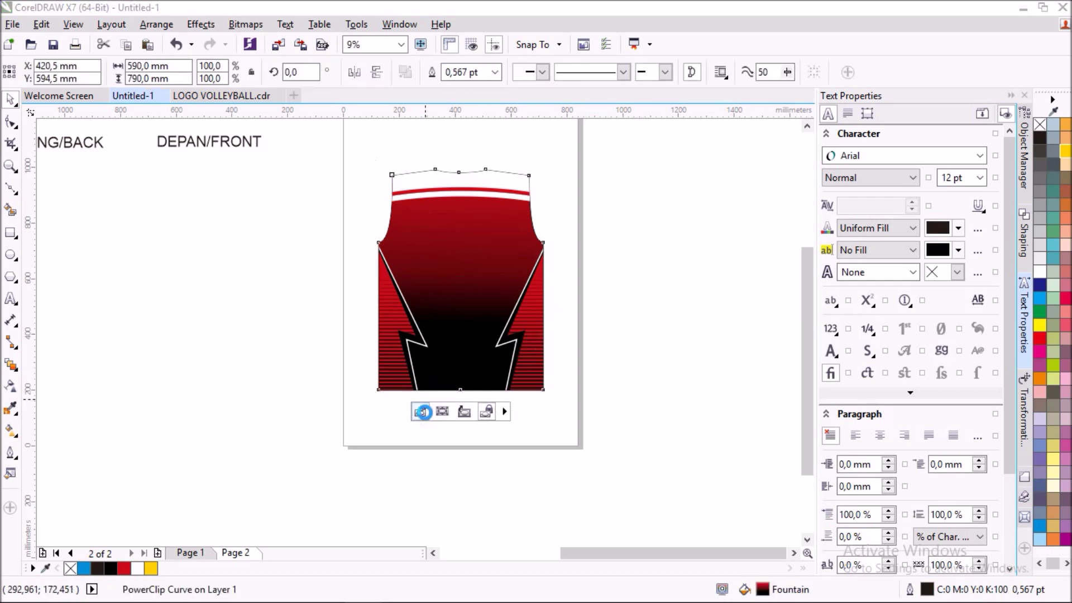
click(422, 412)
scroll(431, 321, up, 2)
scroll(434, 317, down, 1)
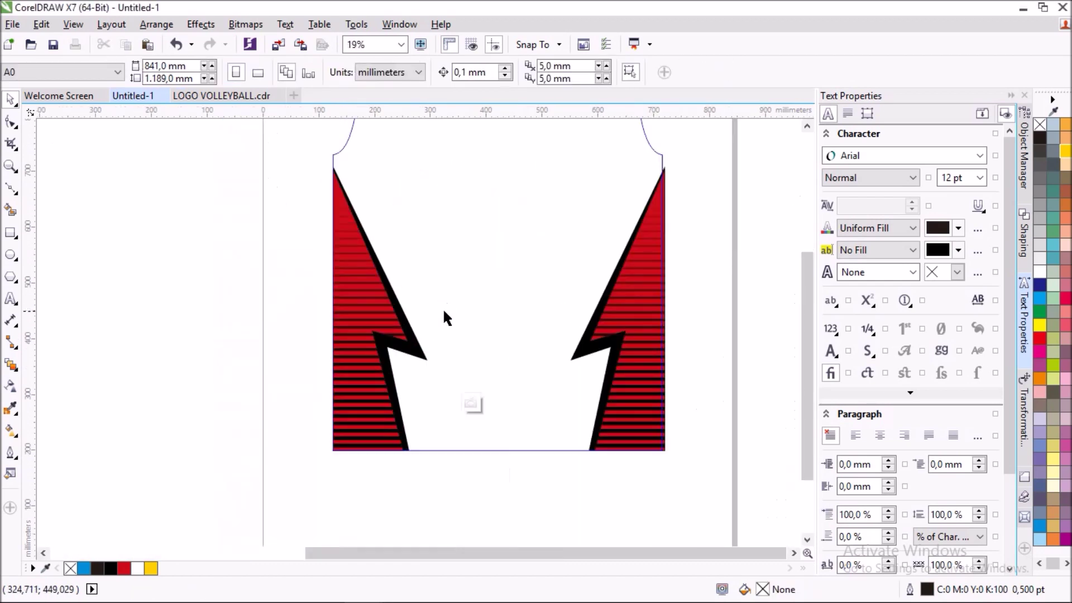
scroll(444, 307, down, 1)
click(429, 386)
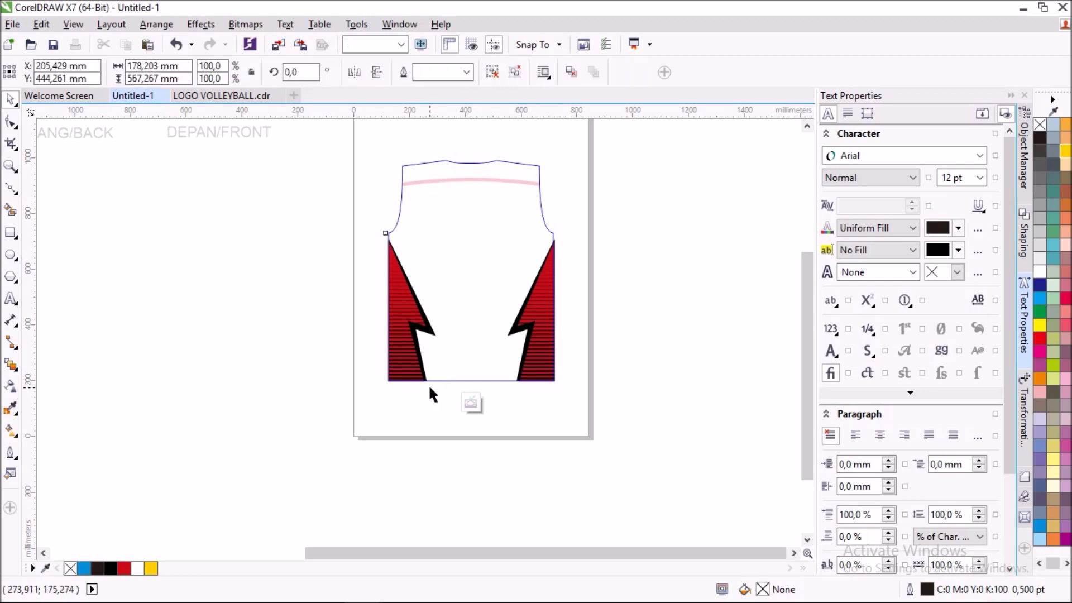
click(434, 406)
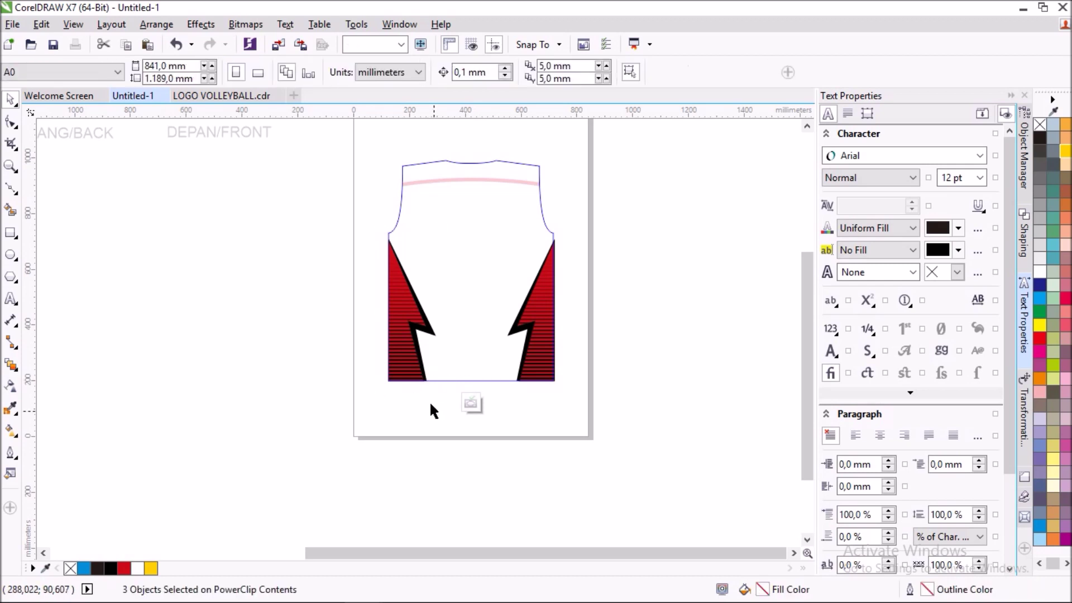
scroll(432, 402, up, 2)
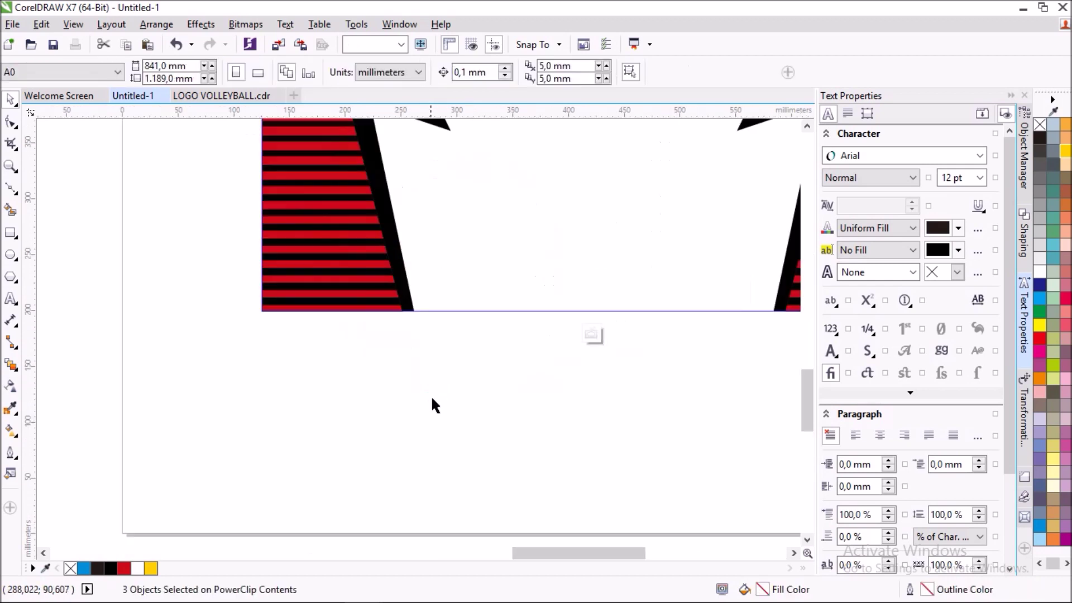
click(420, 317)
scroll(431, 335, down, 2)
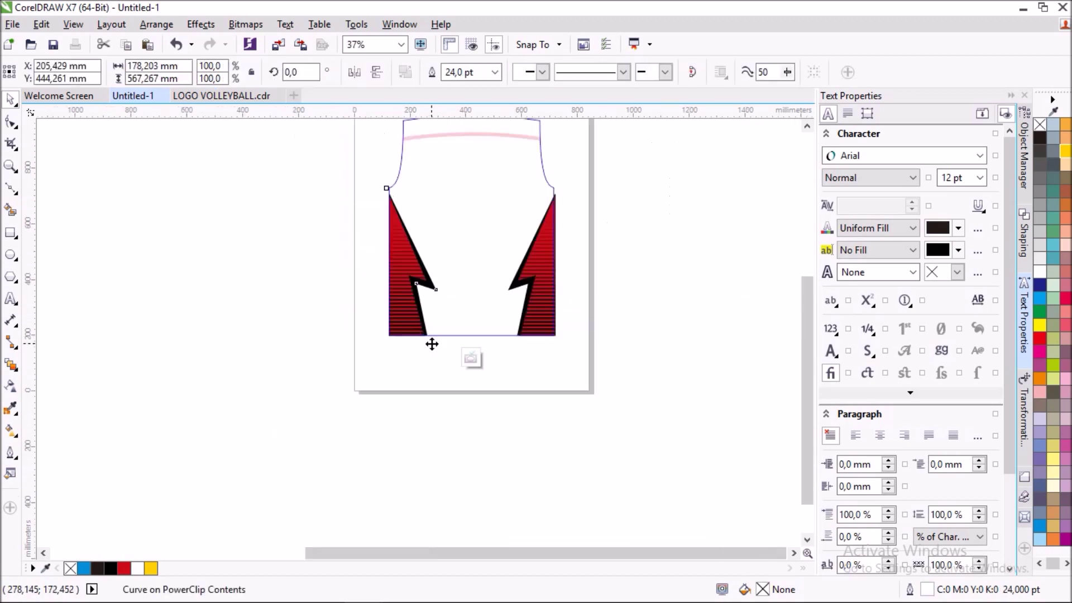
click(429, 344)
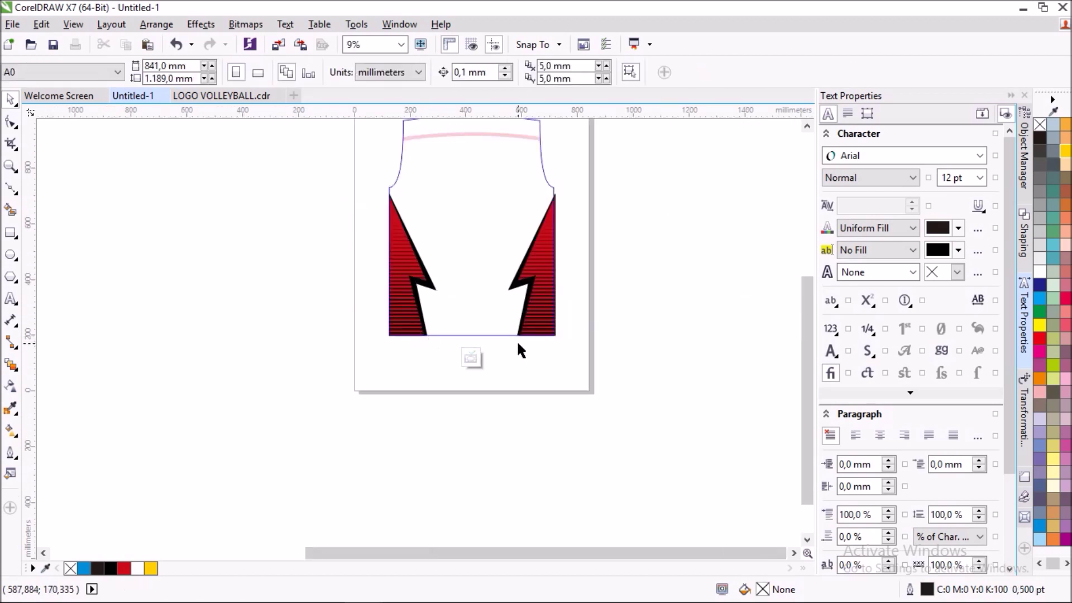
- Inspect the right striped panel inside the clip, then finish editing the PowerClip
click(538, 324)
click(551, 337)
scroll(518, 330, up, 2)
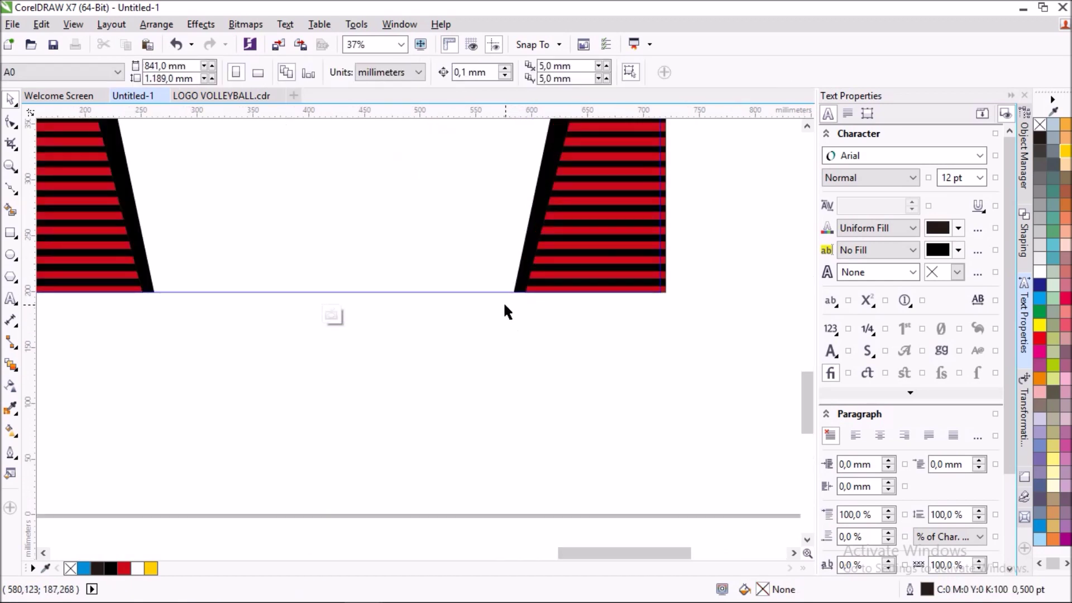
click(504, 305)
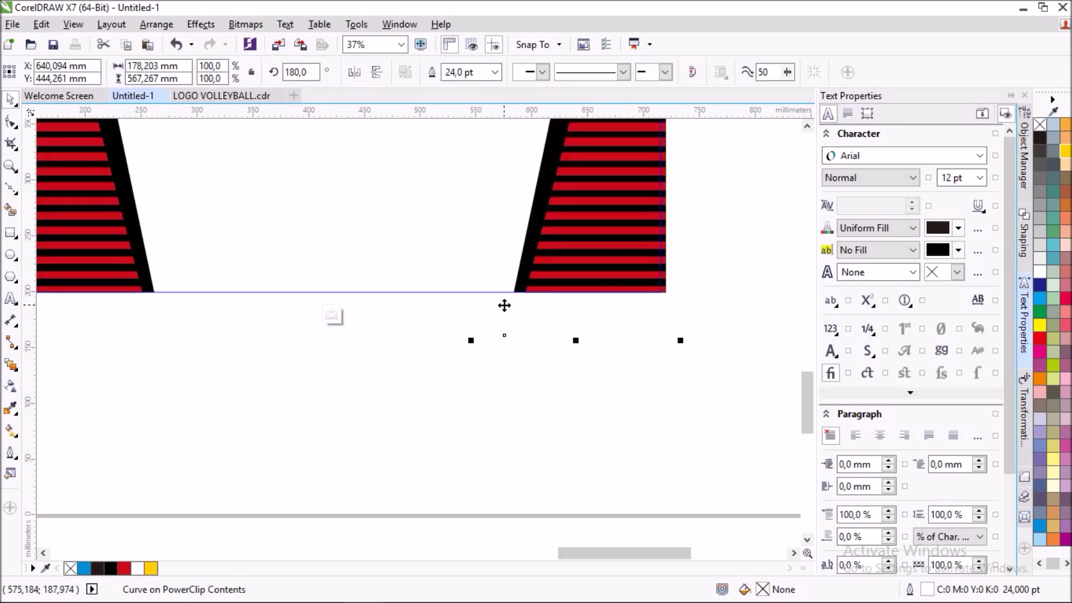
click(507, 311)
scroll(512, 309, down, 2)
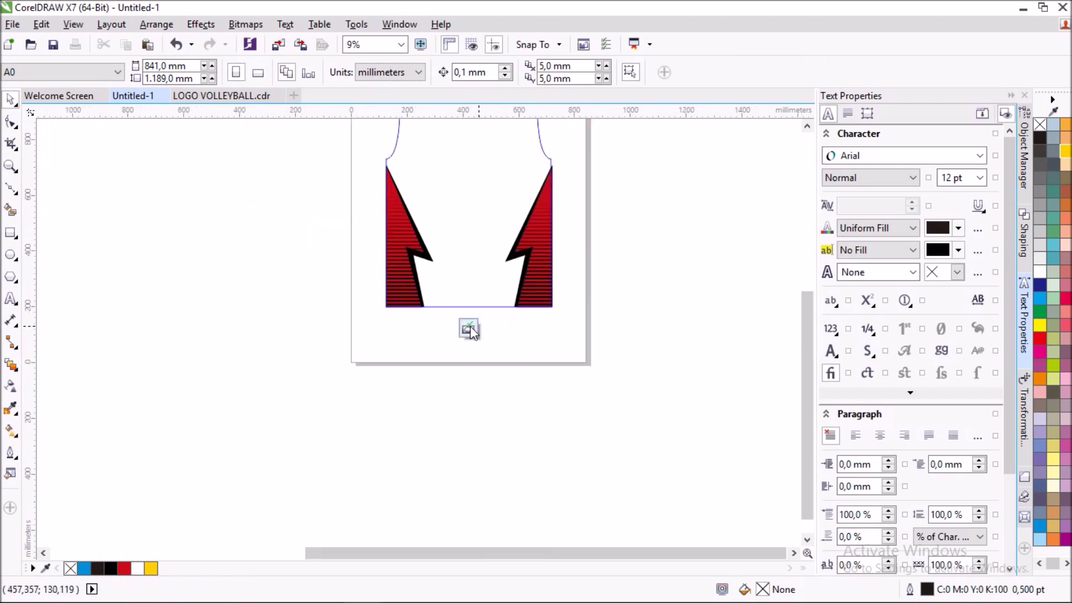
click(494, 326)
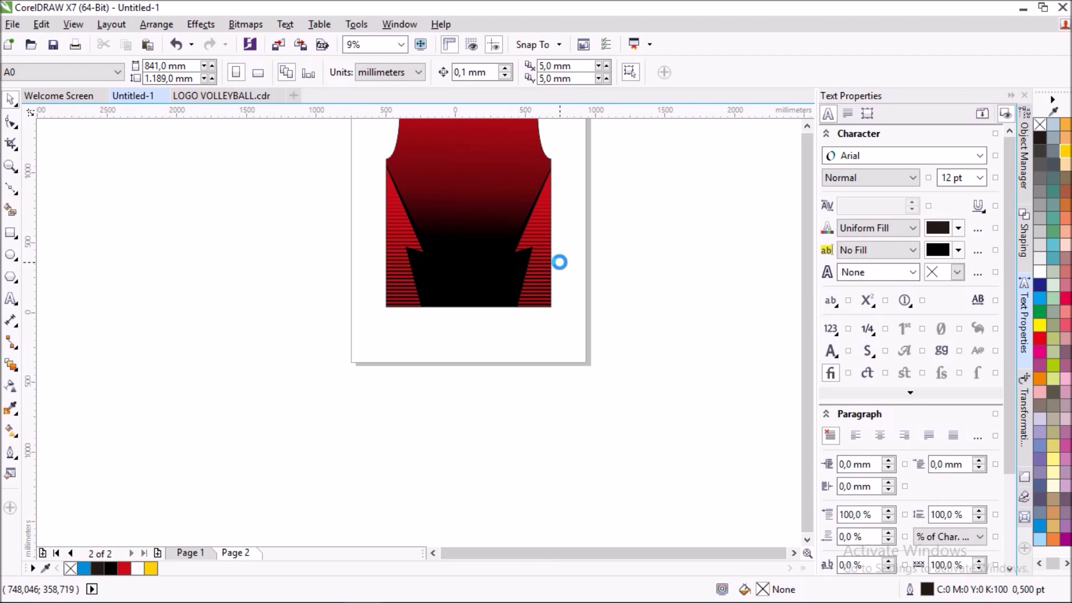
- Zoom in and out to review the clipped jersey panels
scroll(558, 259, down, 1)
scroll(501, 236, up, 1)
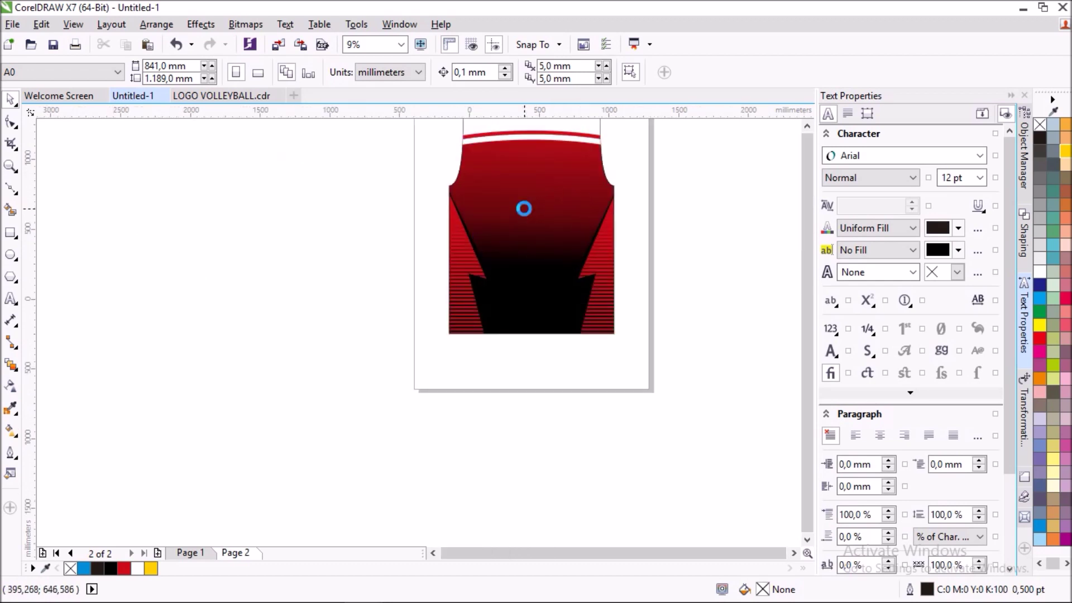
scroll(525, 210, down, 1)
scroll(525, 216, up, 1)
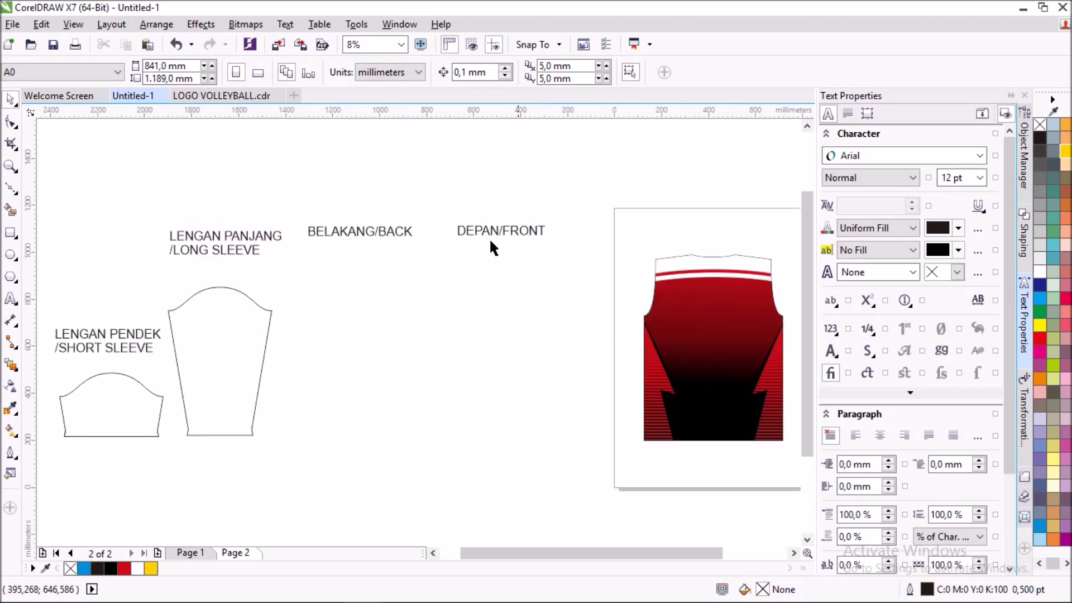
scroll(490, 239, down, 1)
scroll(592, 294, up, 1)
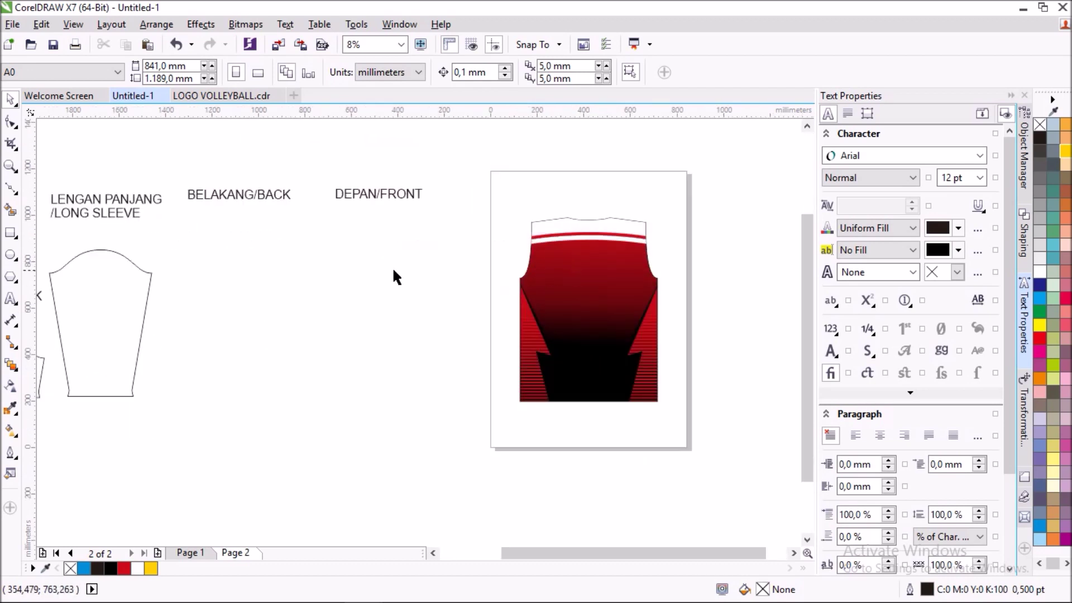
click(11, 299)
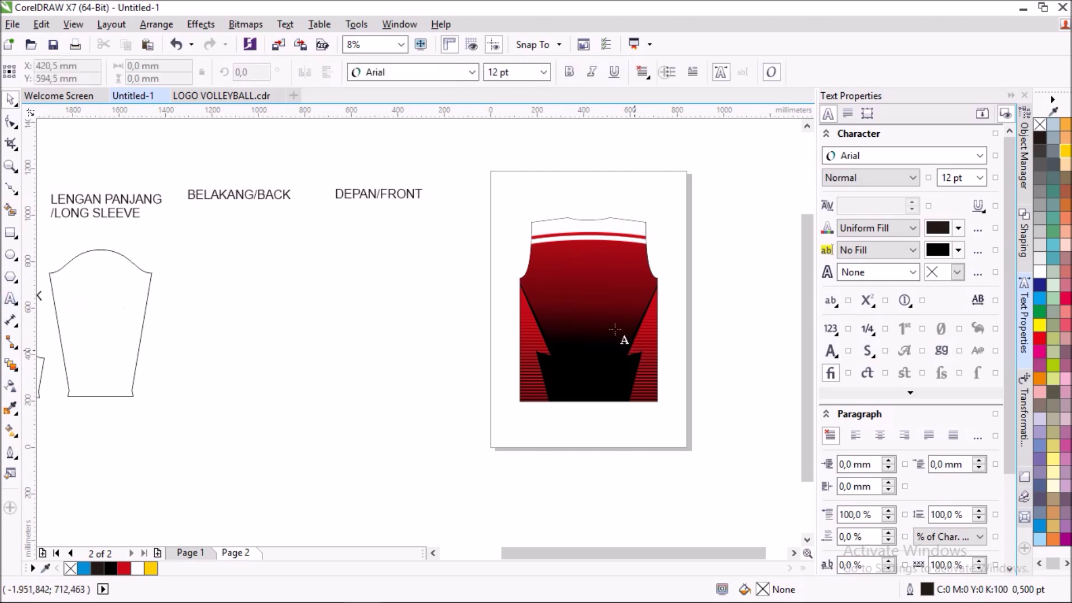
- Type the number 7 at 100 pt text size
scroll(592, 306, up, 1)
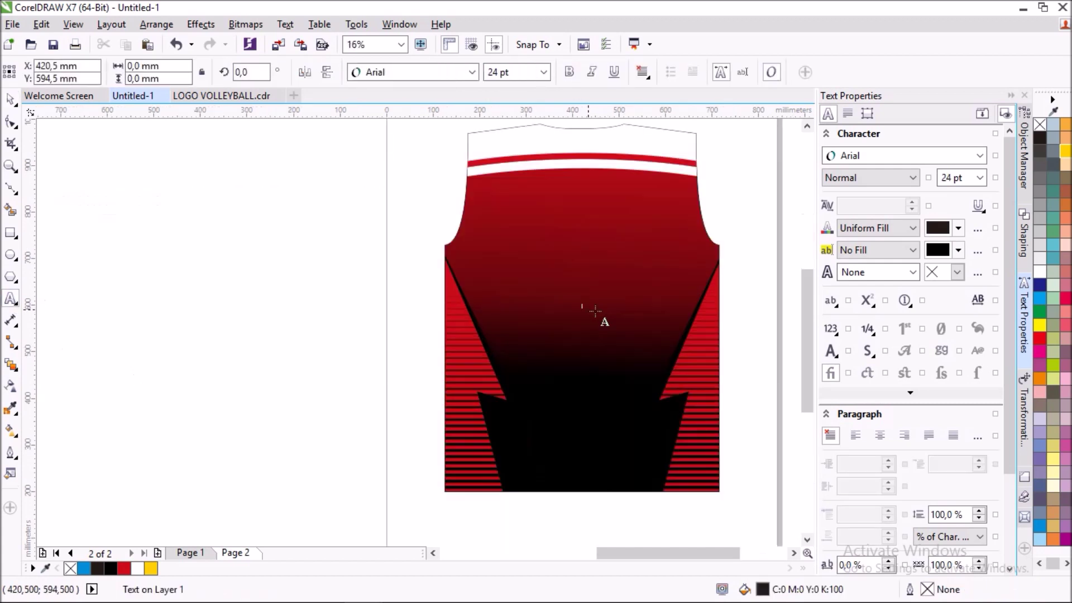
click(543, 72)
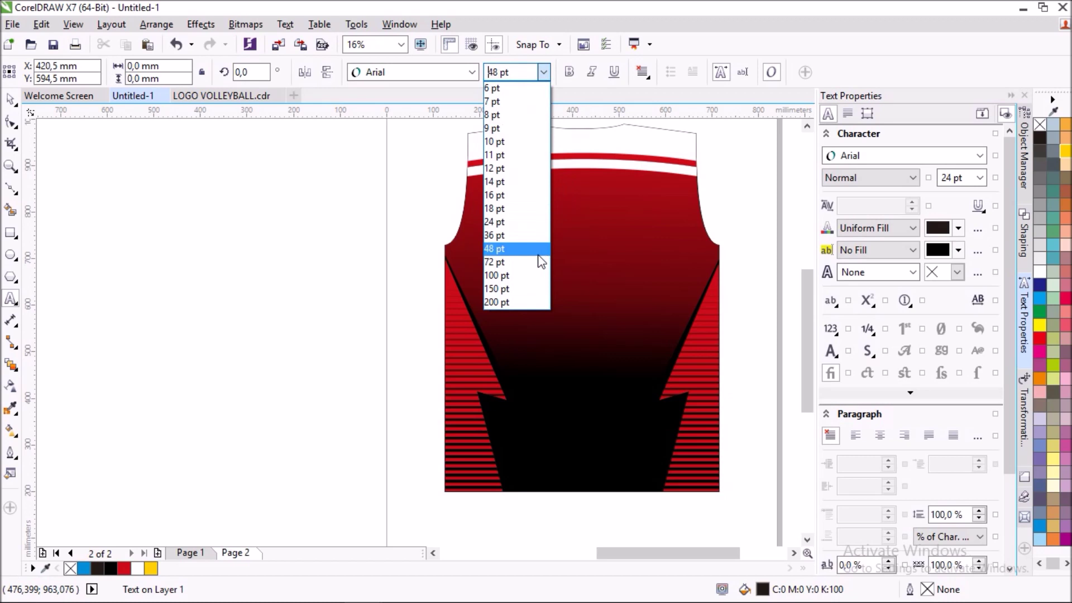
click(531, 276)
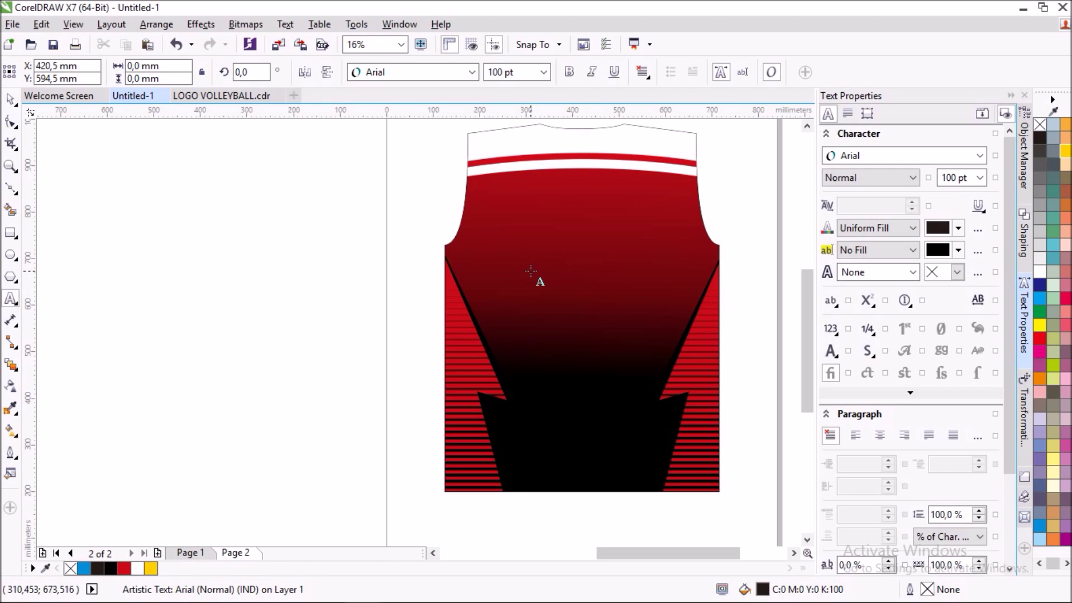
text(7)
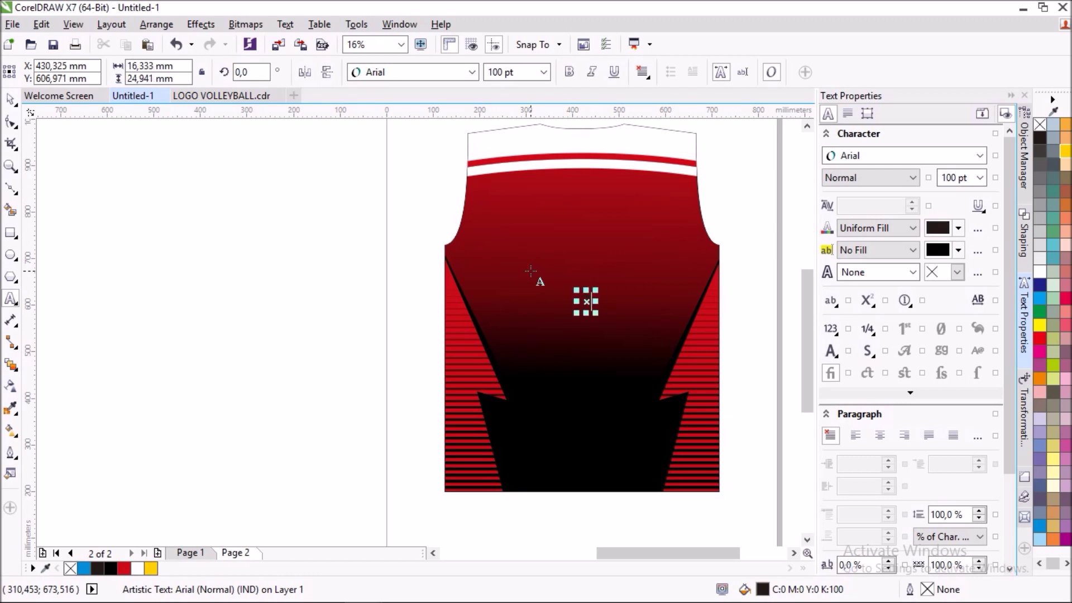
- Enlarge the 7, fill it white, and centre it on the chest
click(12, 101)
mouse_move(596, 313)
mouse_down()
mouse_move(703, 413)
mouse_move(661, 412)
mouse_up()
mouse_move(620, 353)
mouse_down()
mouse_move(592, 314)
mouse_move(569, 312)
mouse_up()
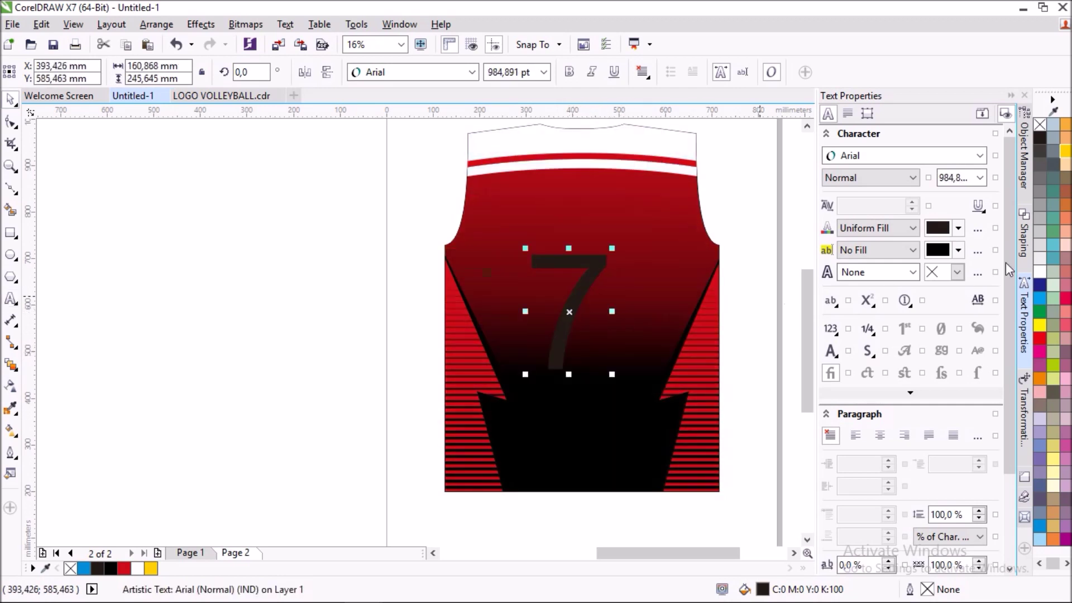
click(1037, 270)
drag(569, 311, 582, 308)
click(910, 156)
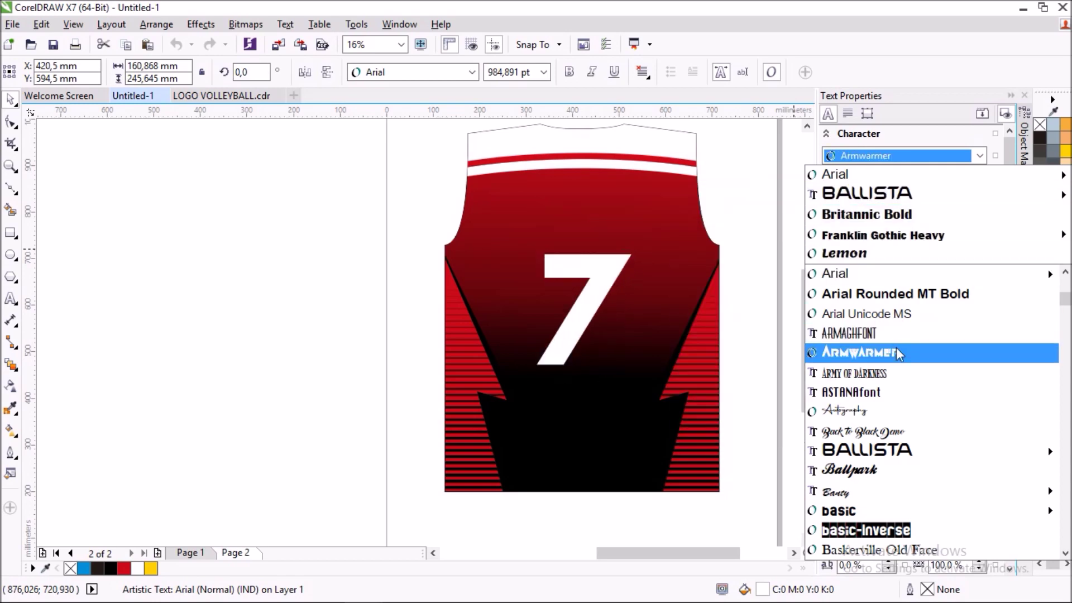
- Set the number 7 in bold Constantia
scroll(902, 354, down, 1)
scroll(918, 354, down, 2)
scroll(923, 356, down, 1)
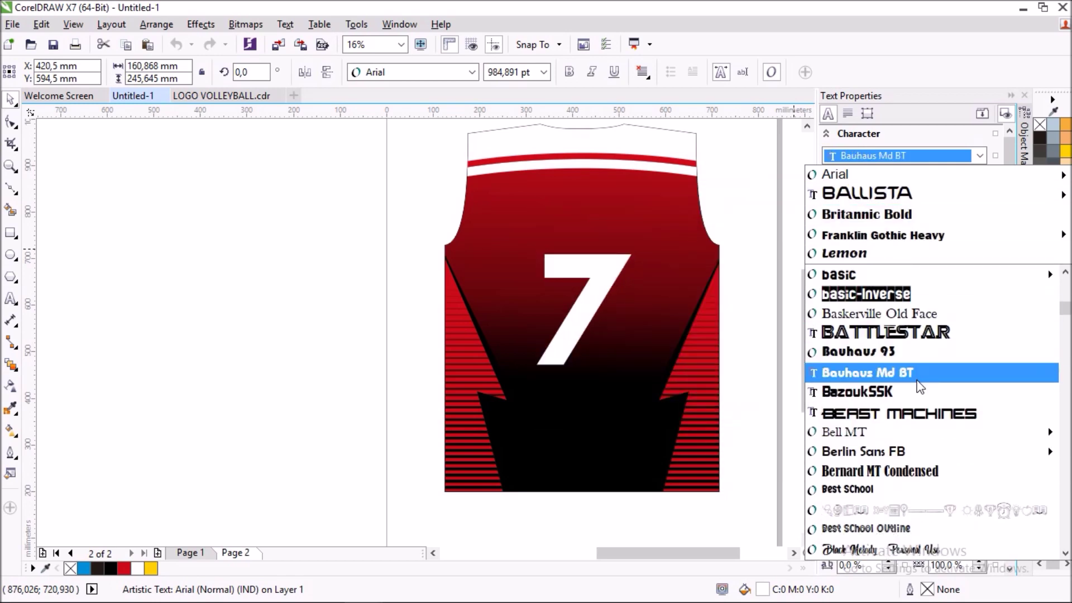
scroll(903, 407, down, 1)
scroll(903, 374, down, 1)
scroll(903, 359, down, 2)
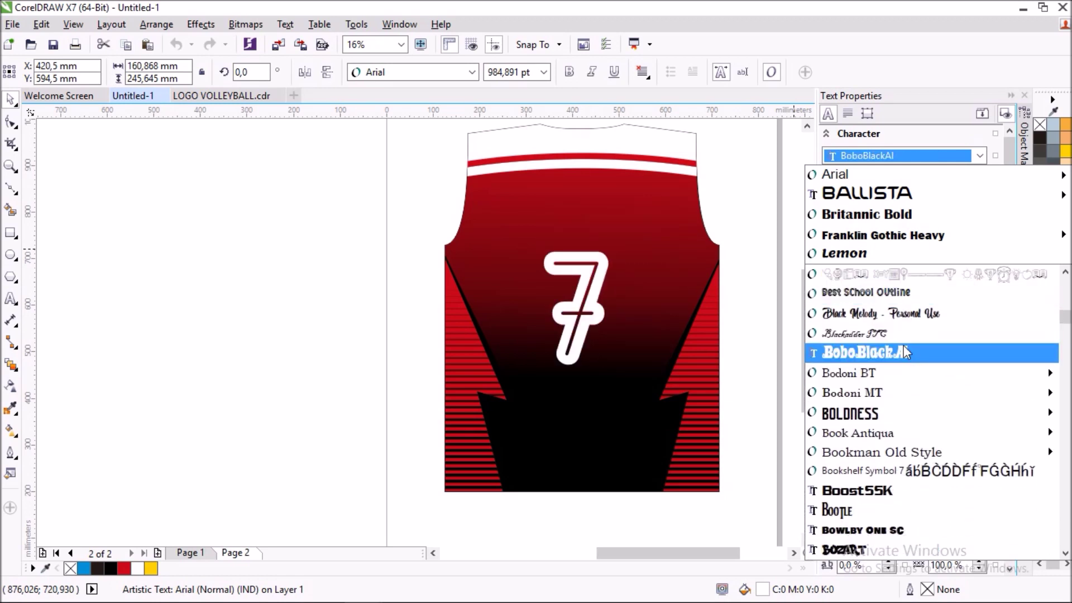
mouse_move(850, 413)
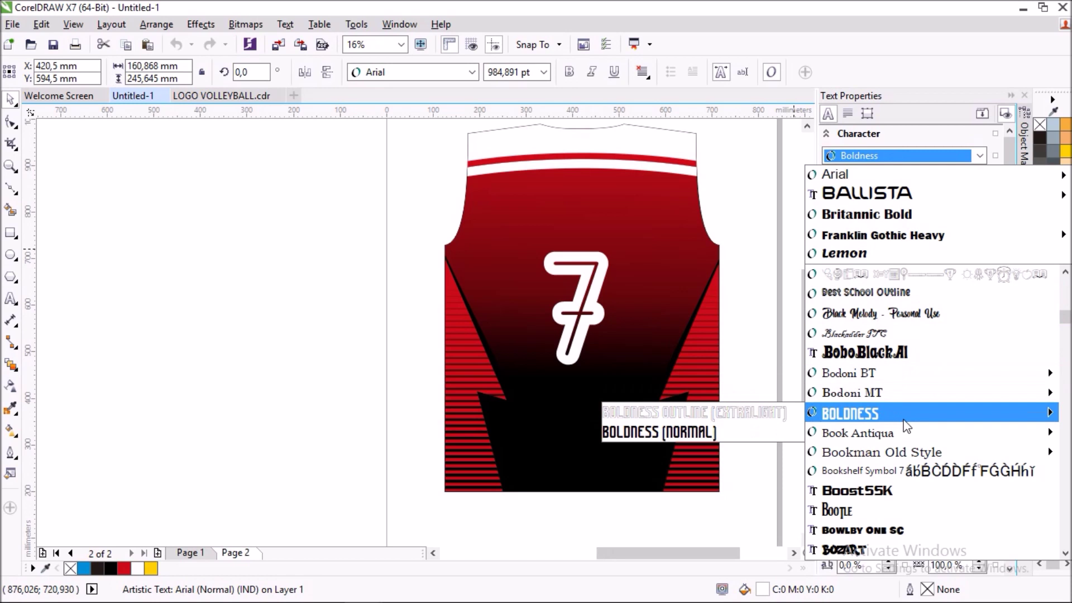
scroll(906, 428, down, 1)
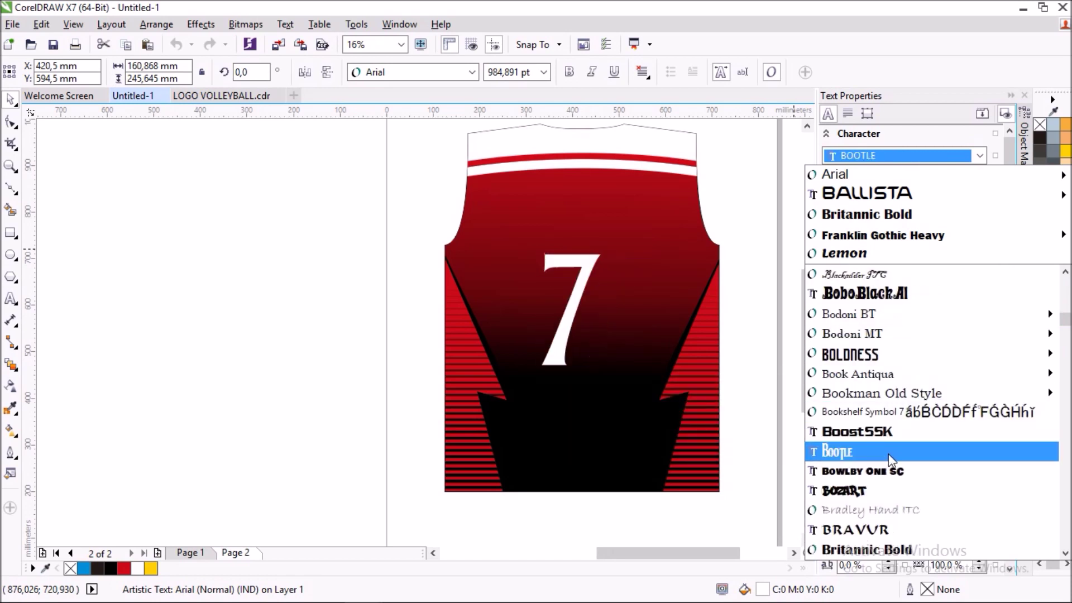
scroll(896, 405, down, 2)
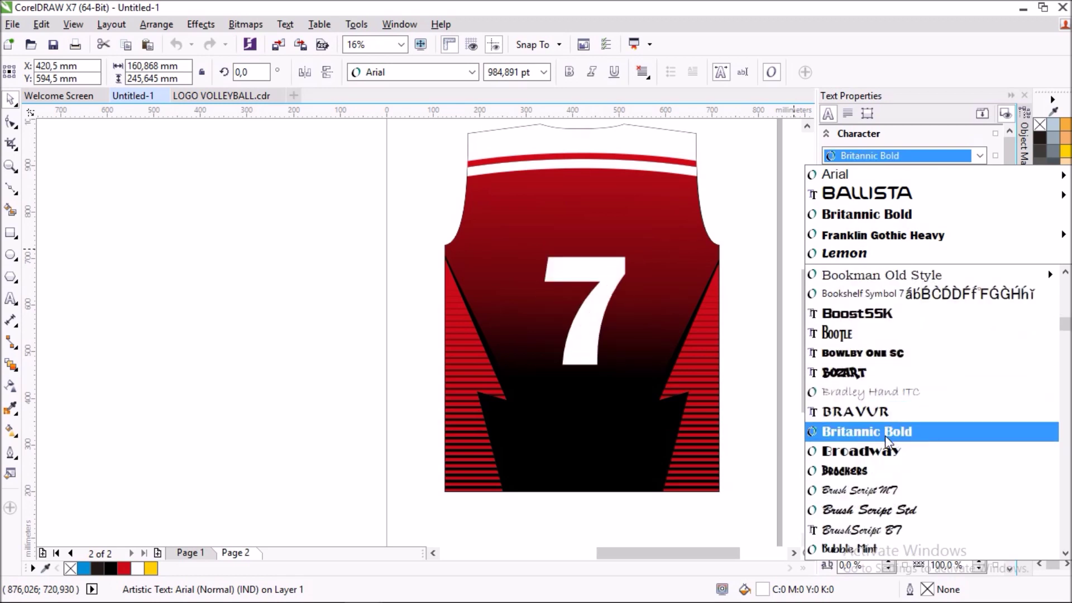
scroll(886, 436, down, 1)
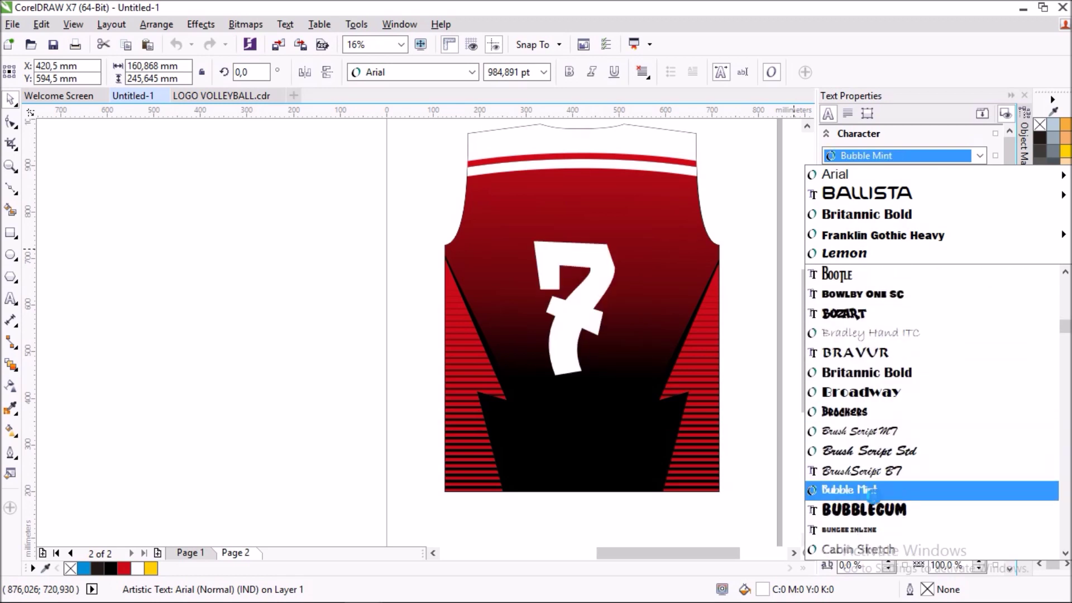
scroll(930, 455, down, 2)
scroll(928, 455, down, 1)
scroll(916, 469, down, 1)
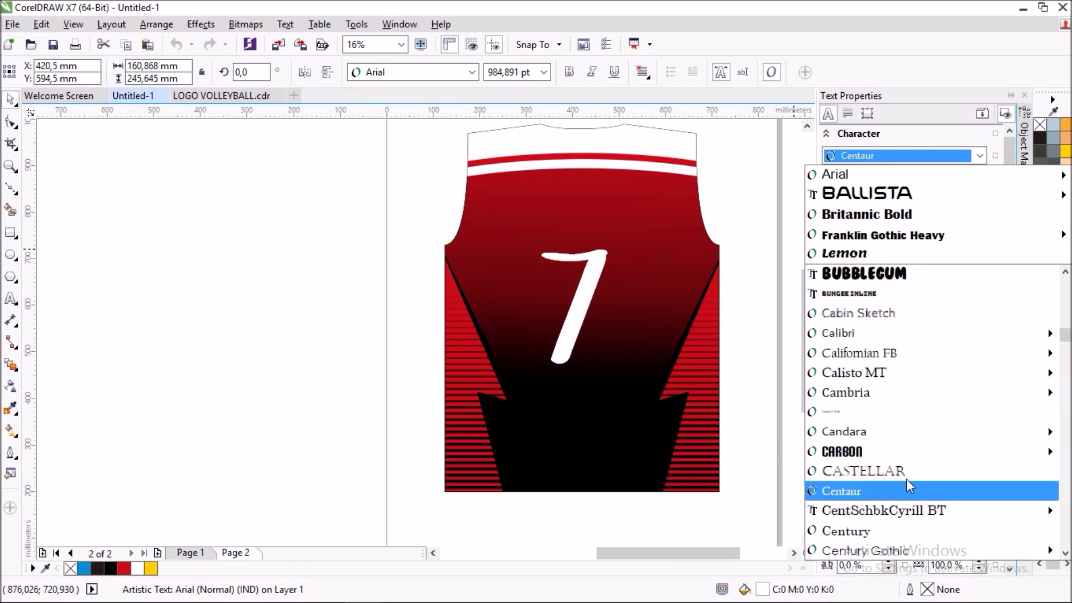
scroll(903, 447, down, 1)
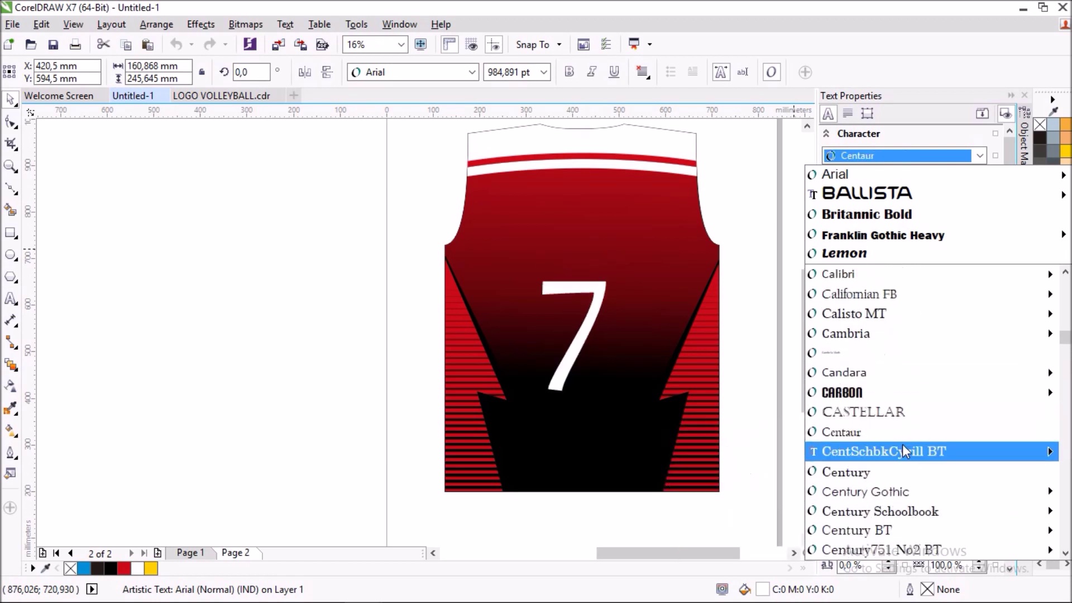
scroll(903, 447, down, 1)
scroll(903, 450, down, 1)
scroll(905, 452, down, 1)
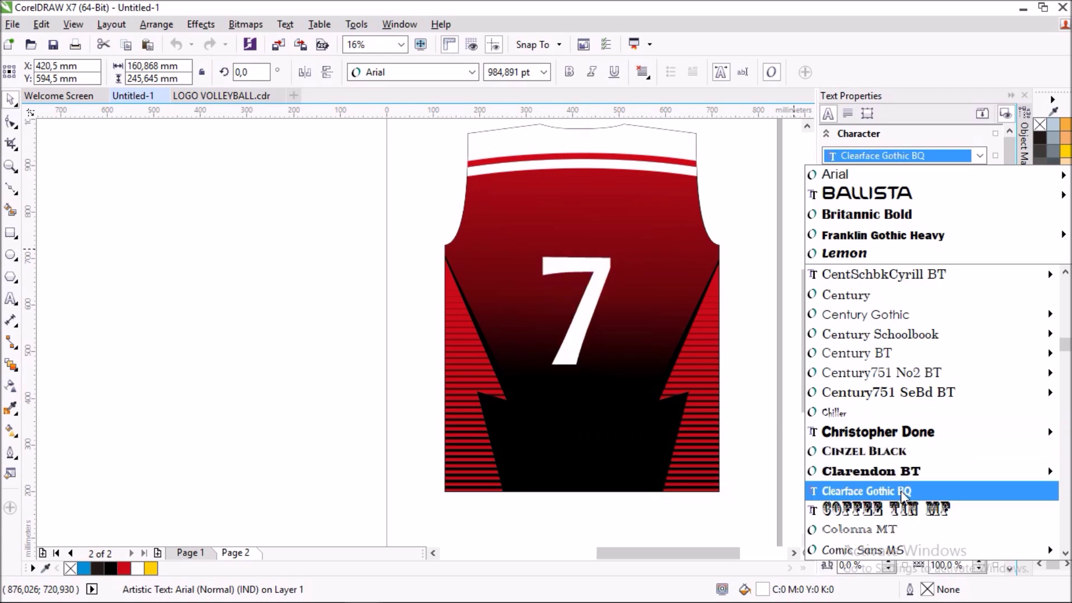
scroll(904, 492, down, 2)
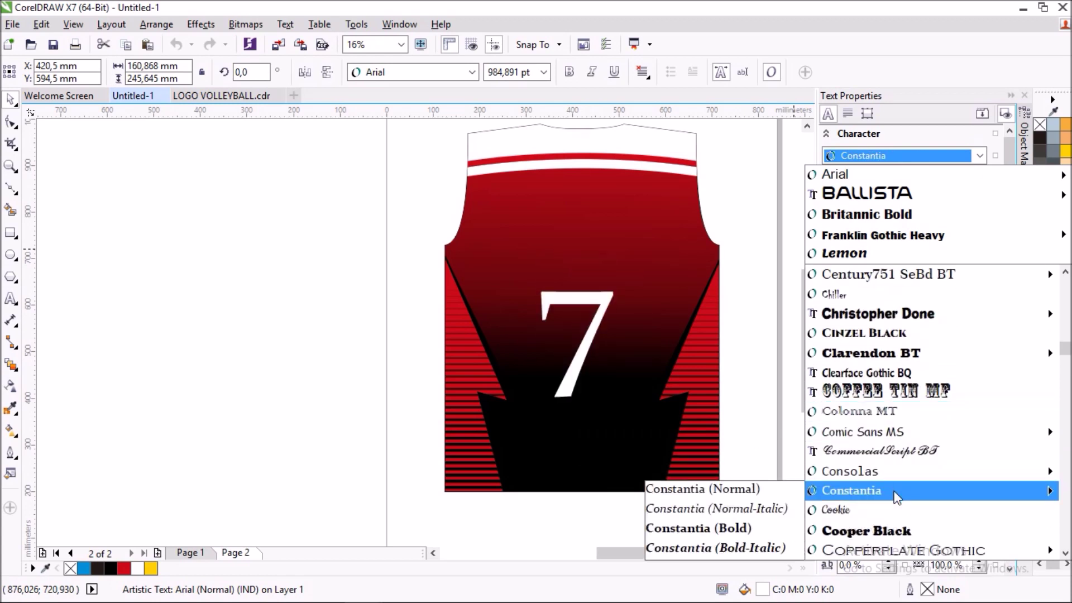
click(897, 491)
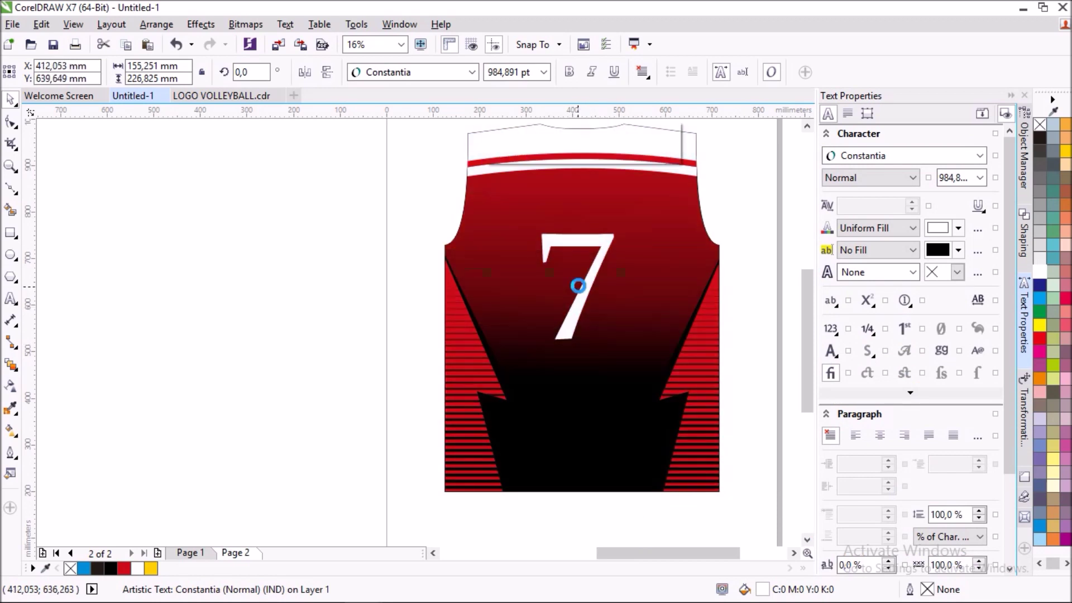
click(569, 71)
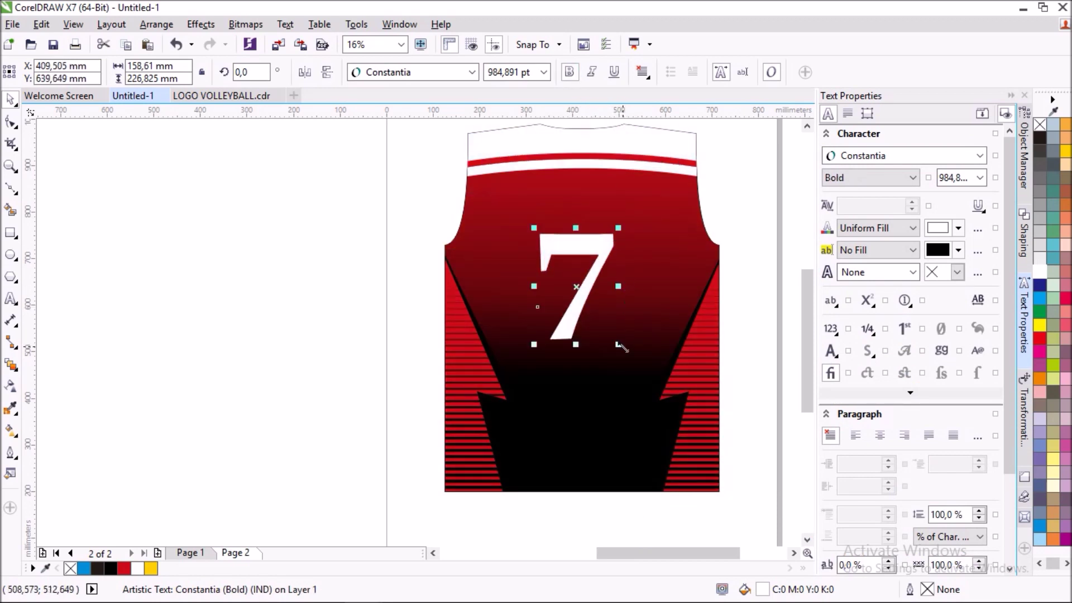
- Centre the 7 horizontally on the jersey, enlarge it, and move it lower
shift+click(664, 324)
key(c)
click(395, 233)
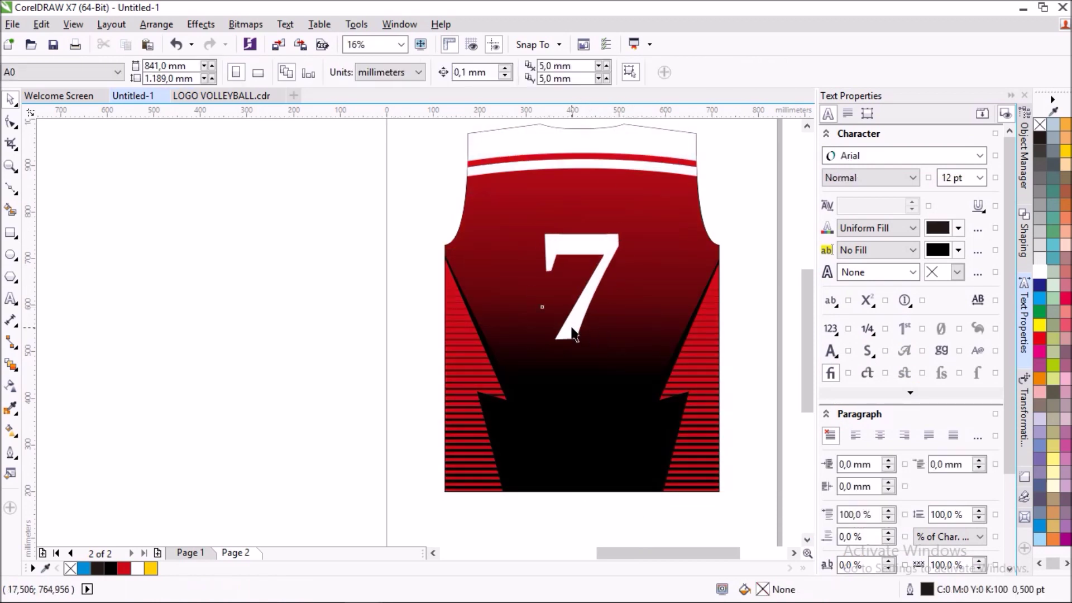
click(570, 333)
drag(623, 344, 645, 373)
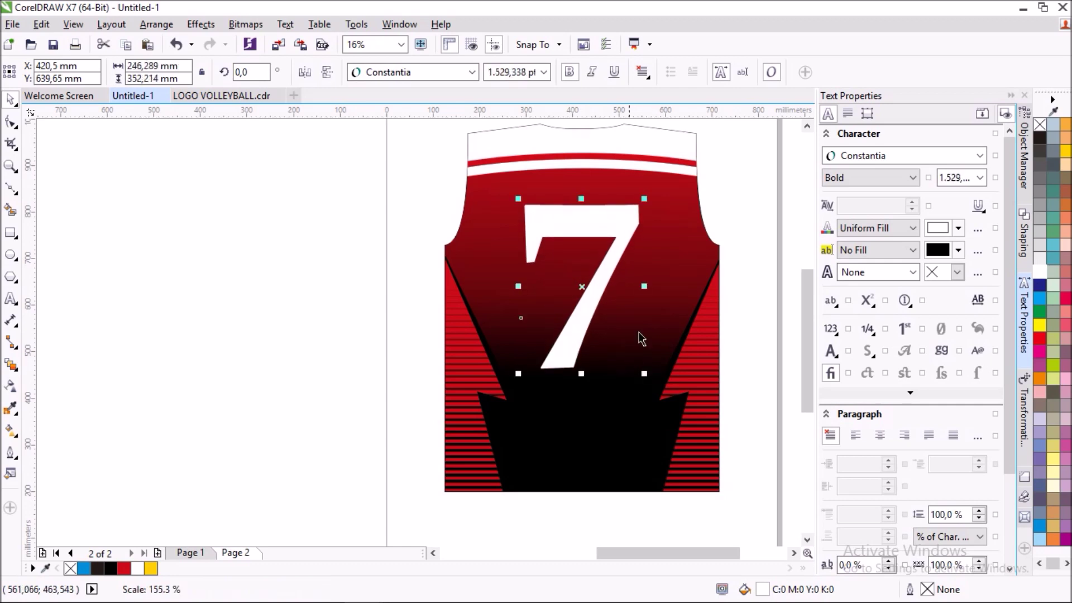
drag(646, 196, 637, 209)
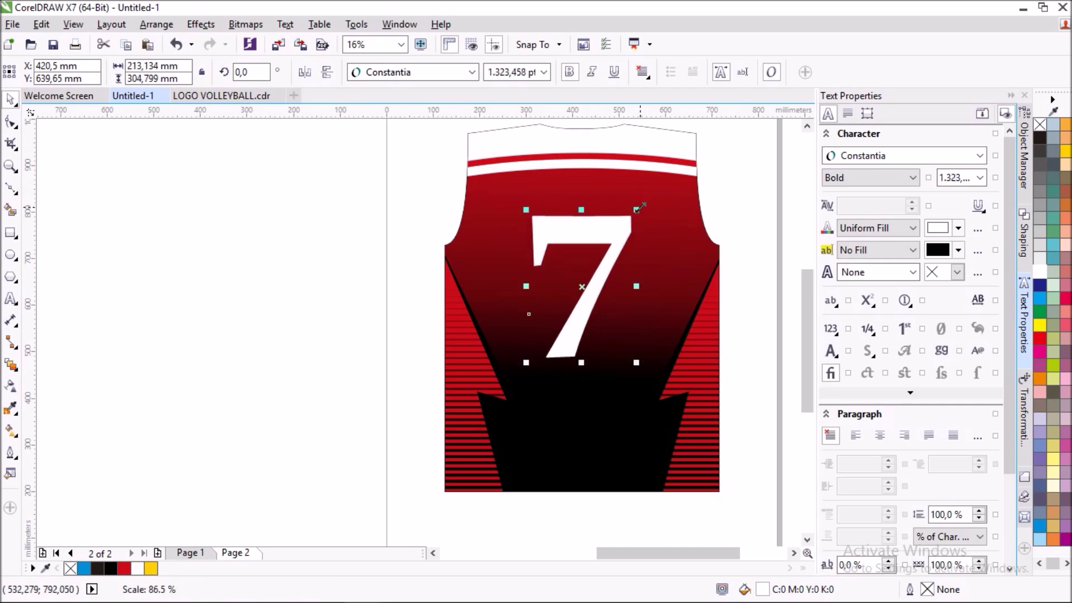
drag(588, 289, 587, 326)
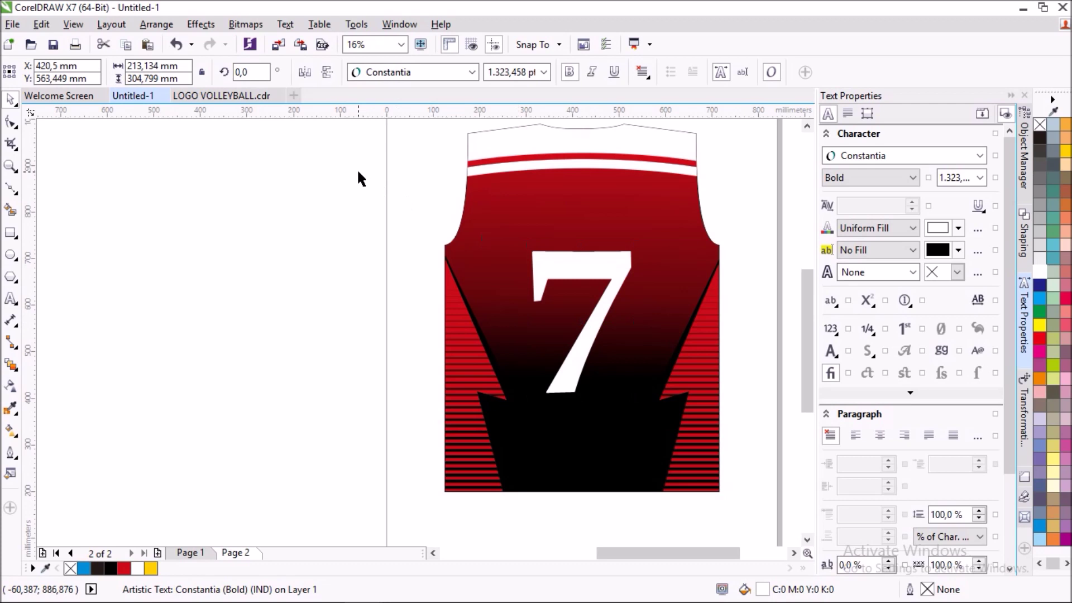
click(357, 169)
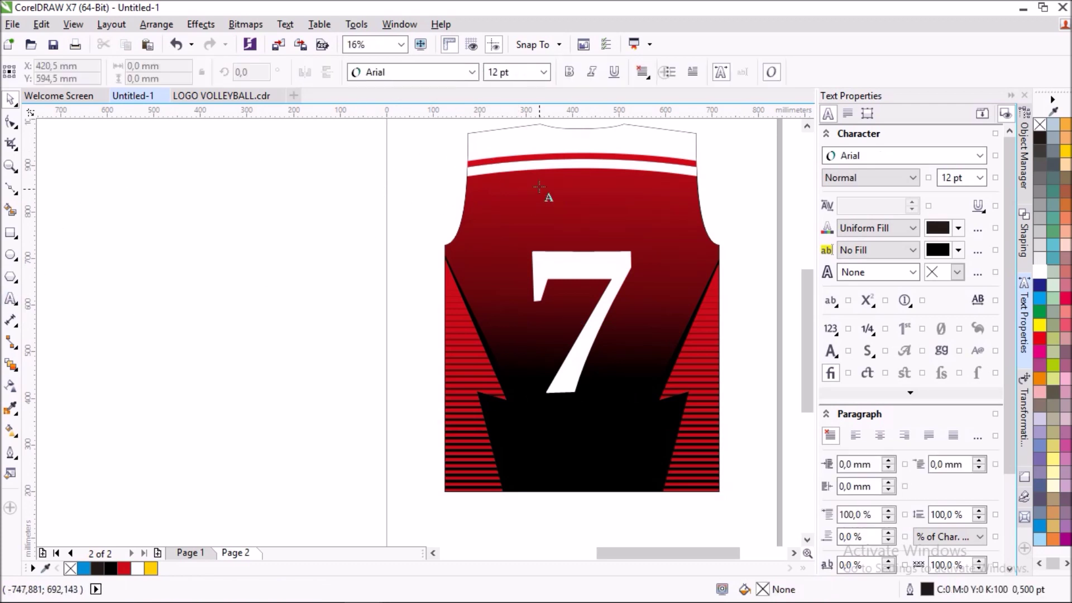
- Type PLAYER NAME at 100 pt along the curved path
scroll(540, 188, up, 2)
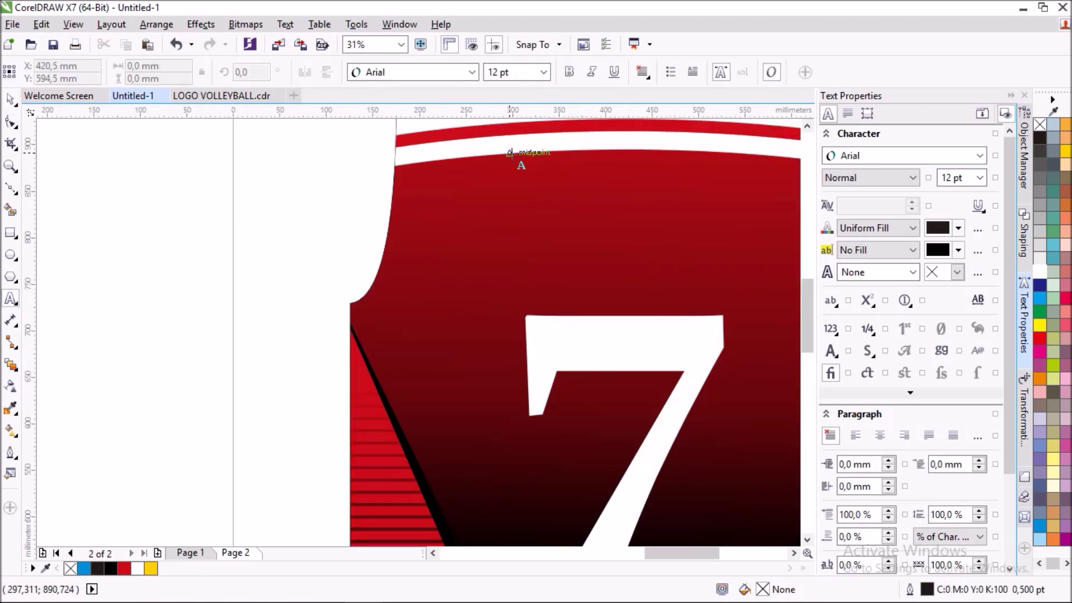
scroll(510, 158, up, 2)
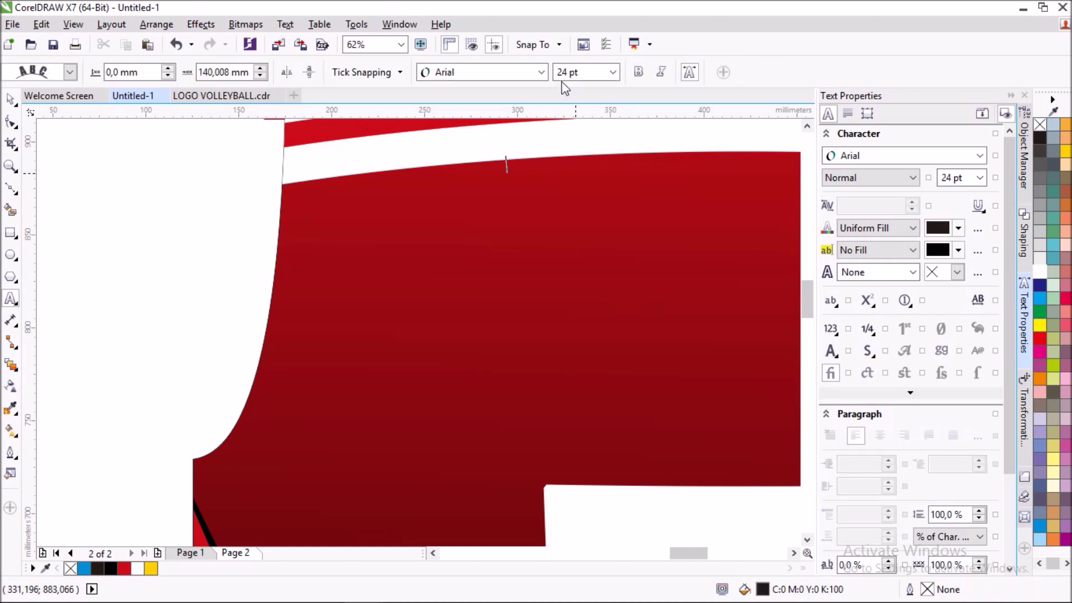
click(613, 74)
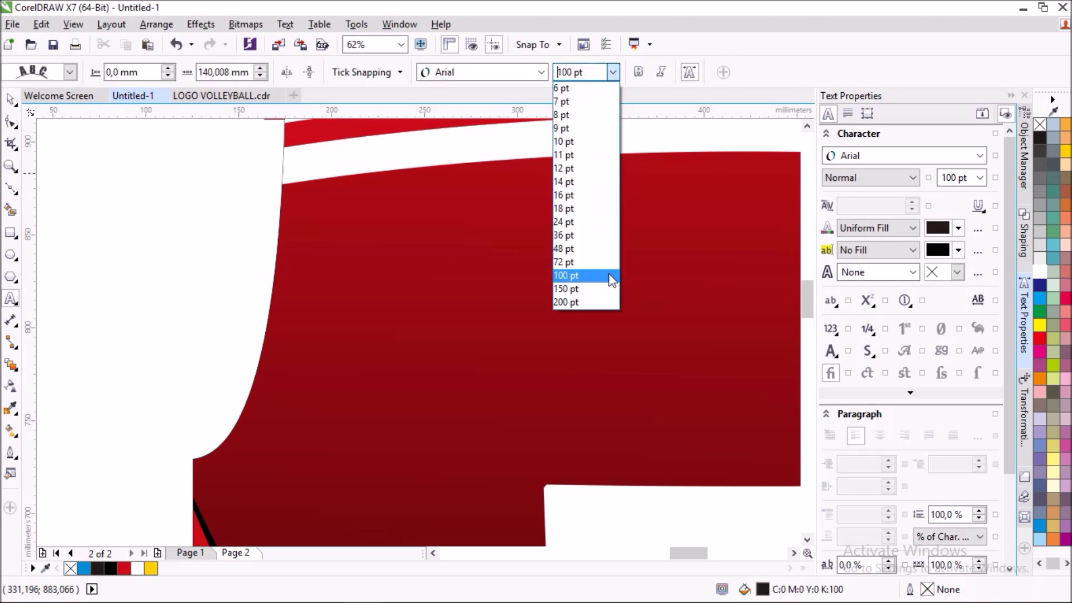
click(575, 275)
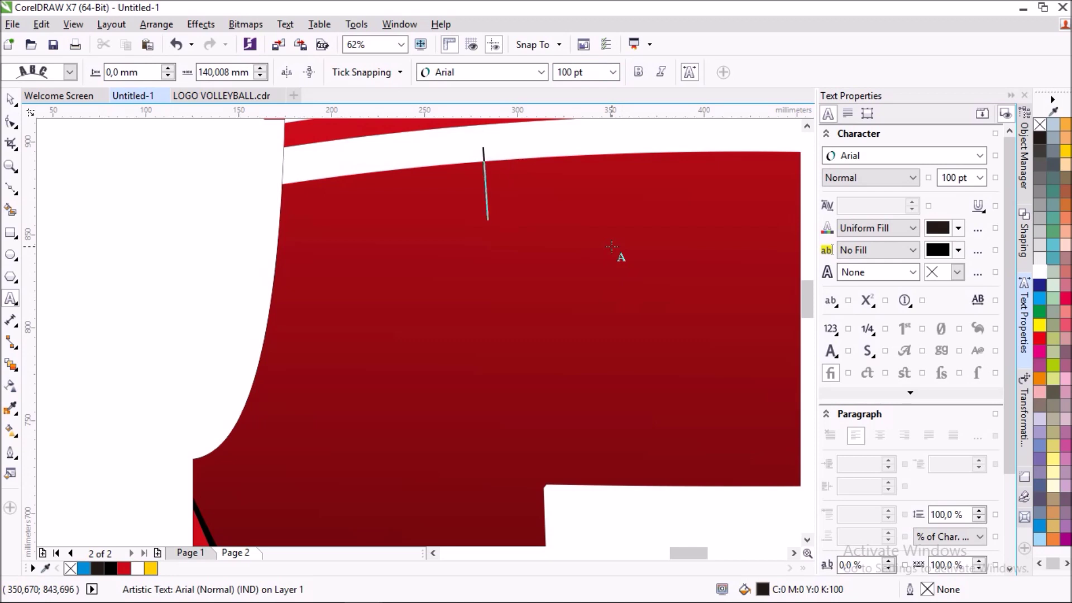
text(7)
text(UKA)
text(ER)
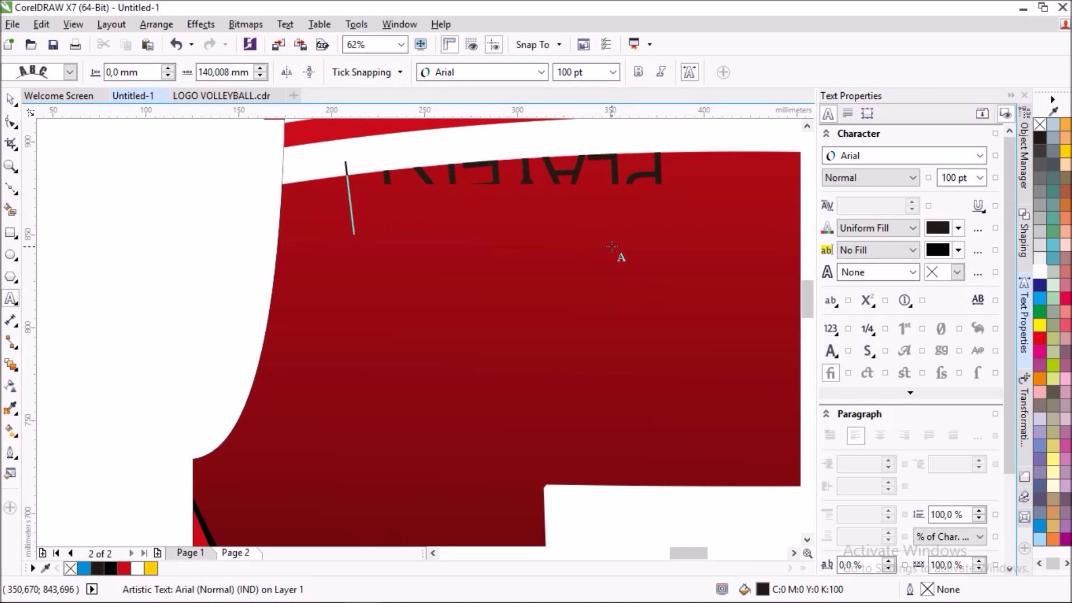
text( NAM)
click(10, 99)
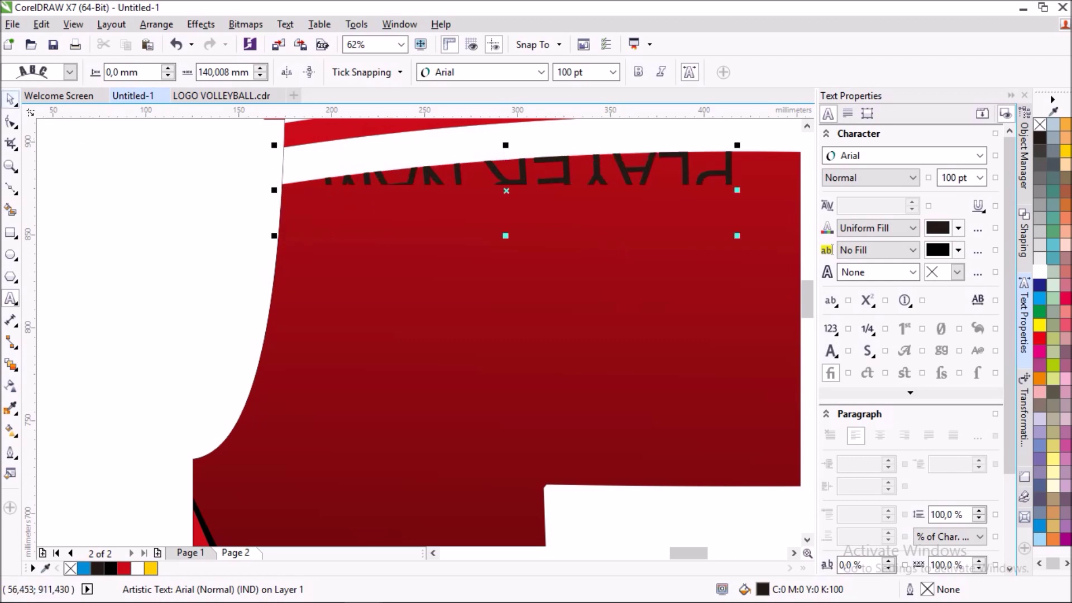
- Mirror the curved name upright, offset it below the stripe, and enlarge it
scroll(680, 230, down, 2)
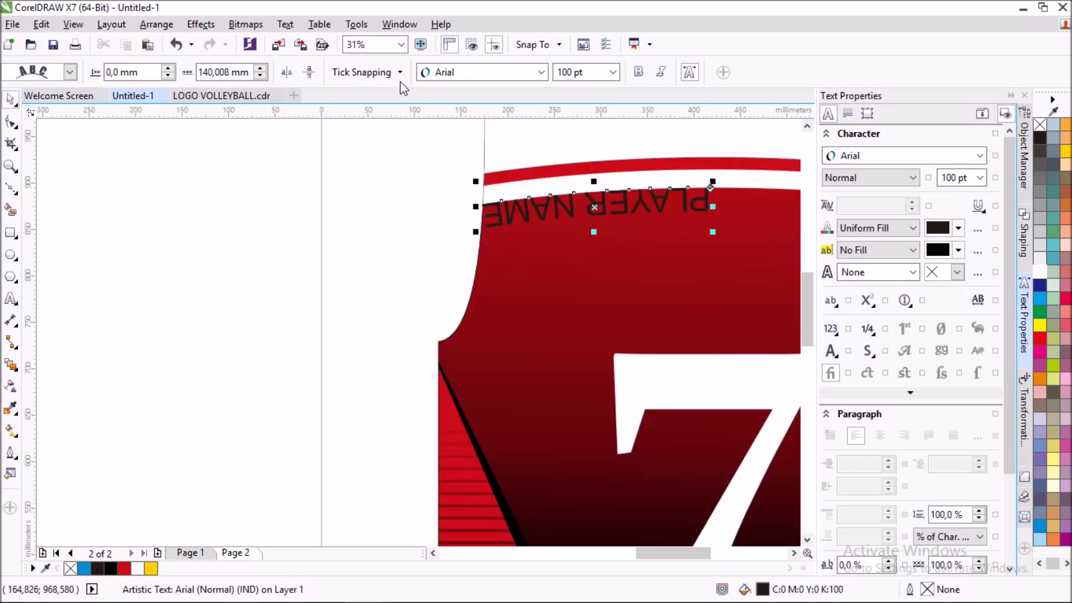
click(309, 72)
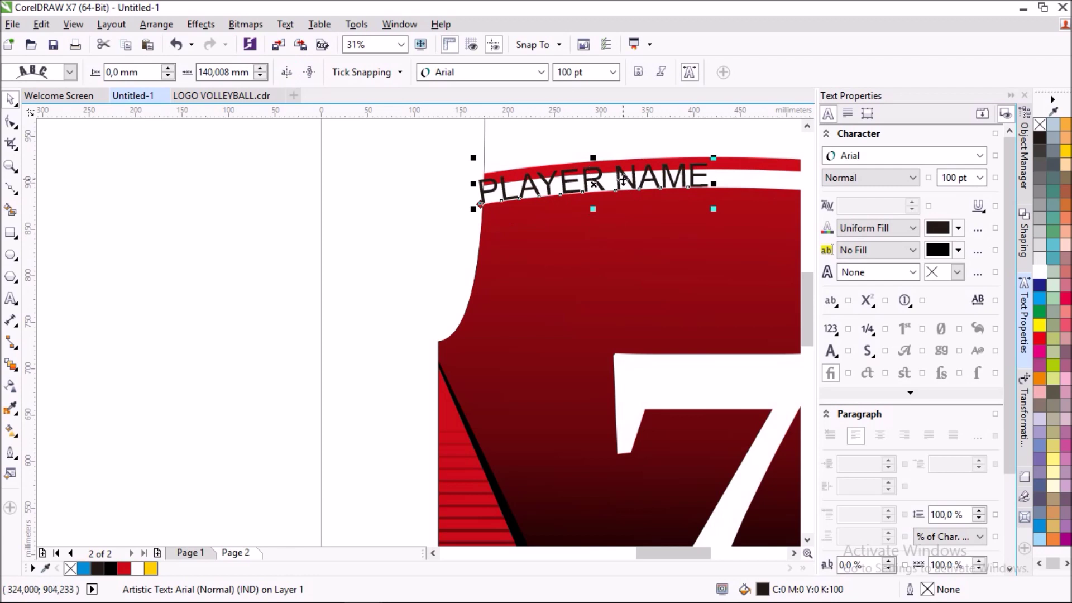
scroll(532, 196, down, 2)
drag(522, 206, 631, 206)
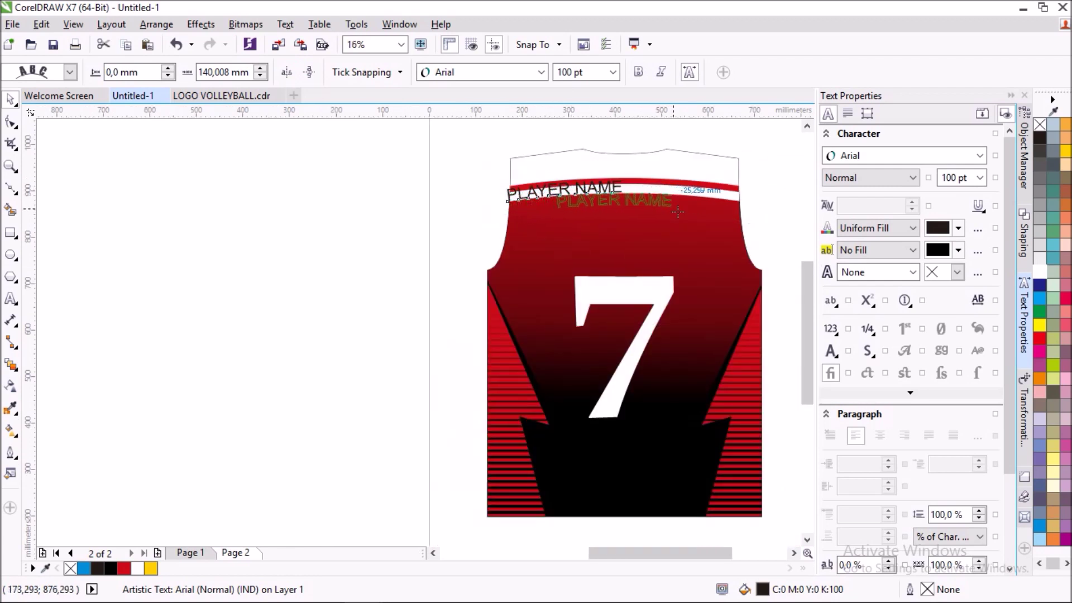
drag(678, 212, 680, 219)
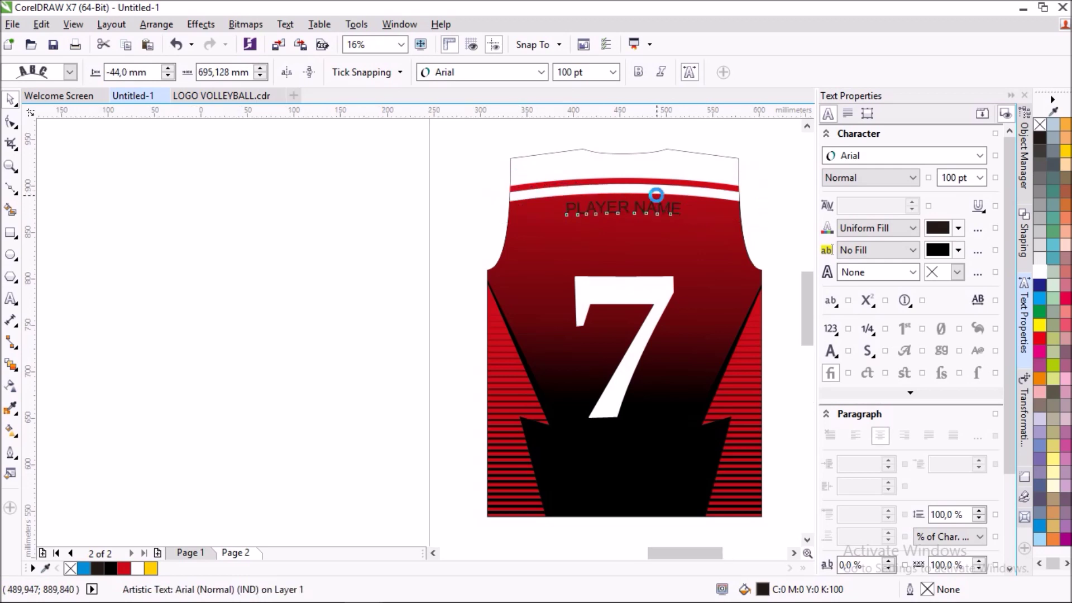
scroll(665, 198, up, 2)
drag(734, 240, 777, 251)
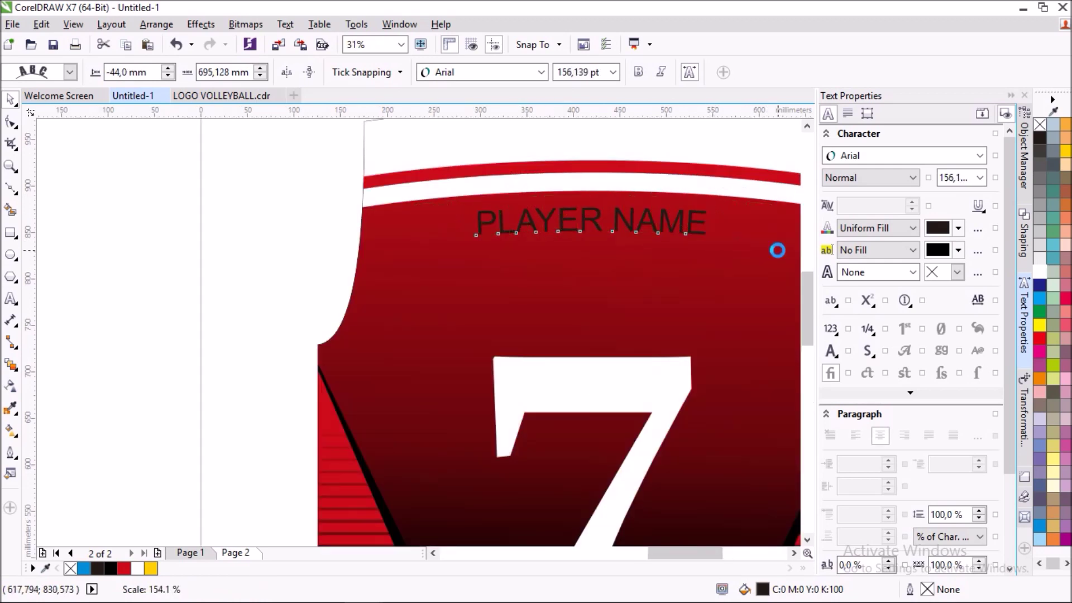
mouse_move(412, 241)
mouse_down()
mouse_move(432, 251)
mouse_move(412, 258)
mouse_up()
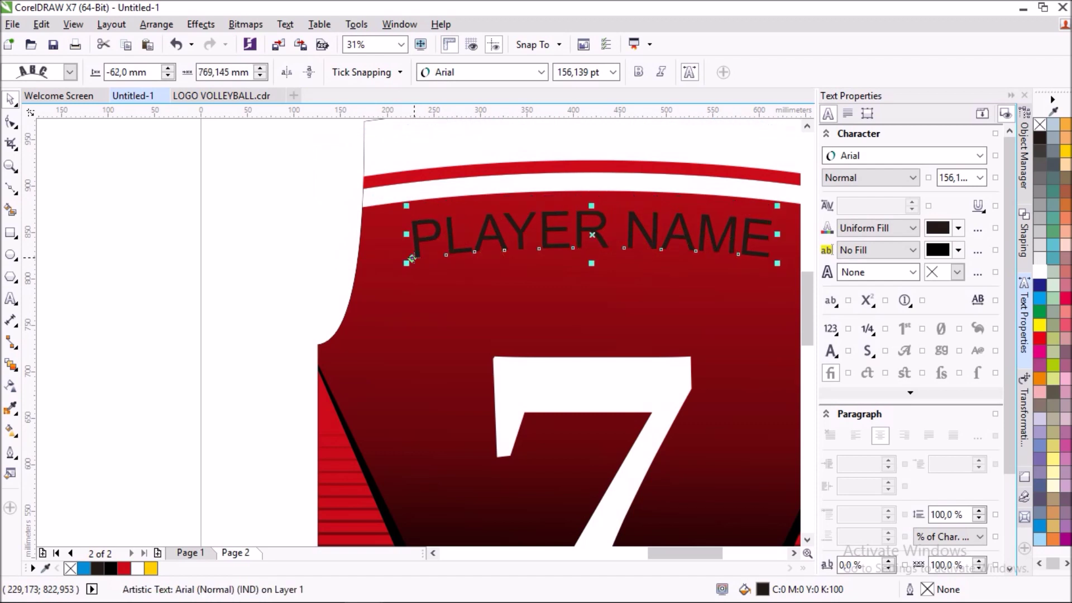
scroll(413, 258, down, 2)
- Make PLAYER NAME white, bold Constantia
click(908, 154)
mouse_move(851, 193)
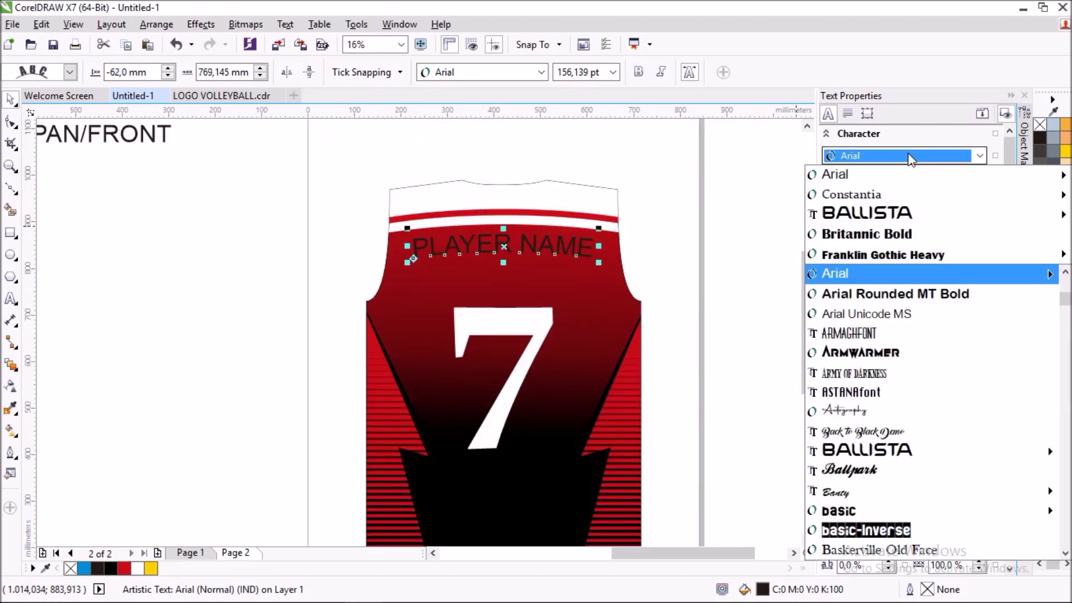
click(903, 194)
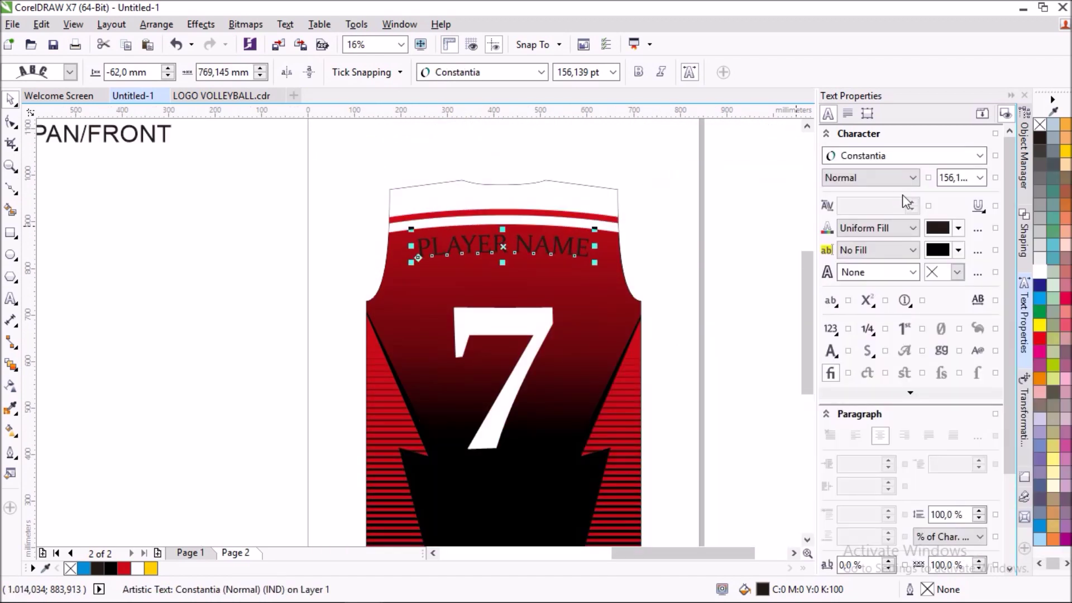
click(640, 72)
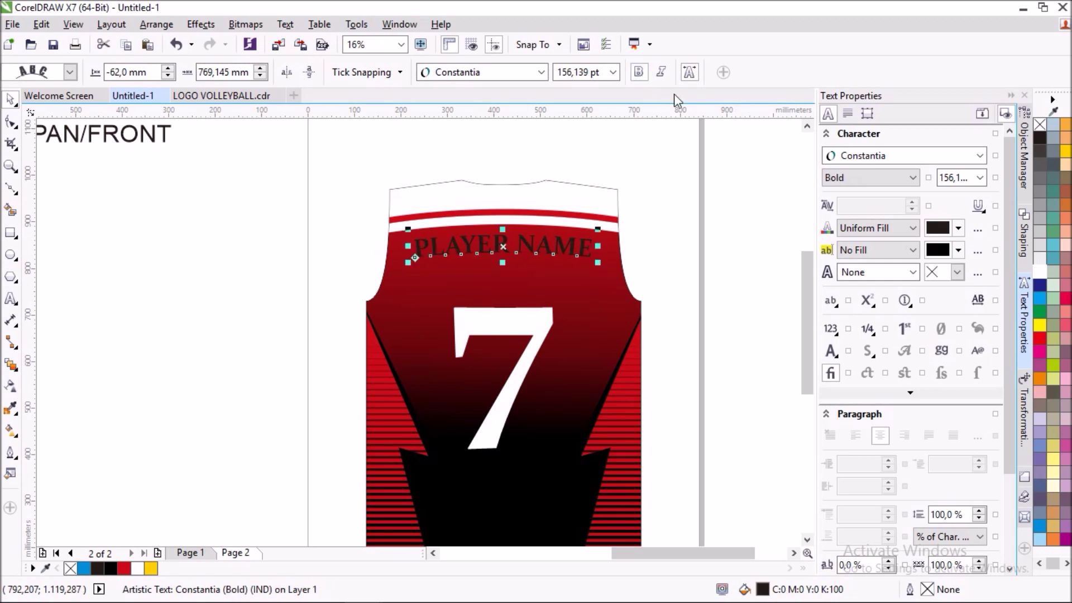
click(1041, 272)
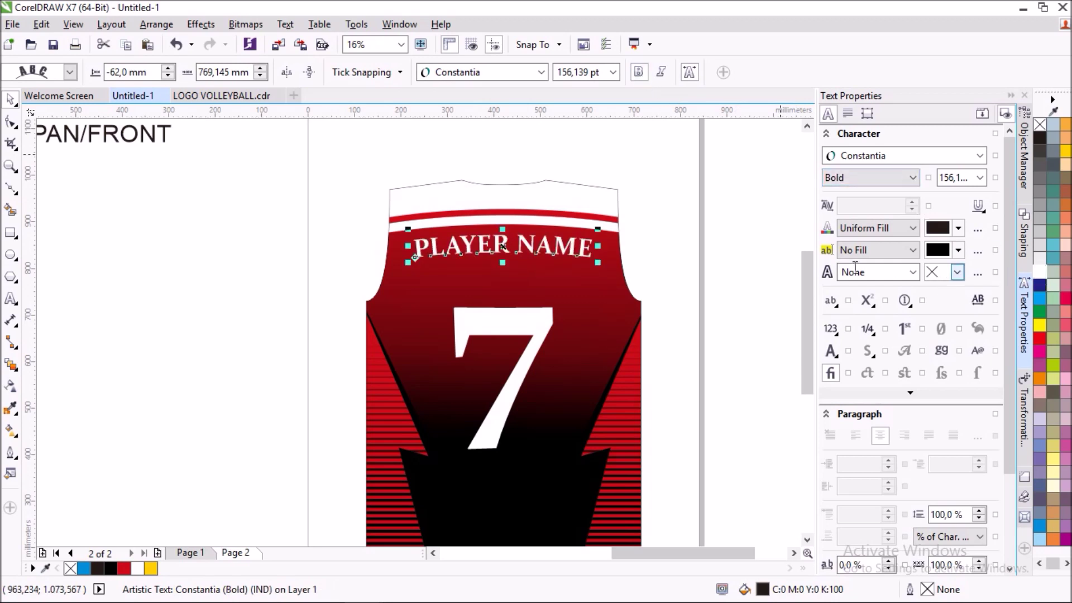
click(742, 245)
- Enlarge PLAYER NAME slightly and nudge the number 7 upward
scroll(503, 251, up, 2)
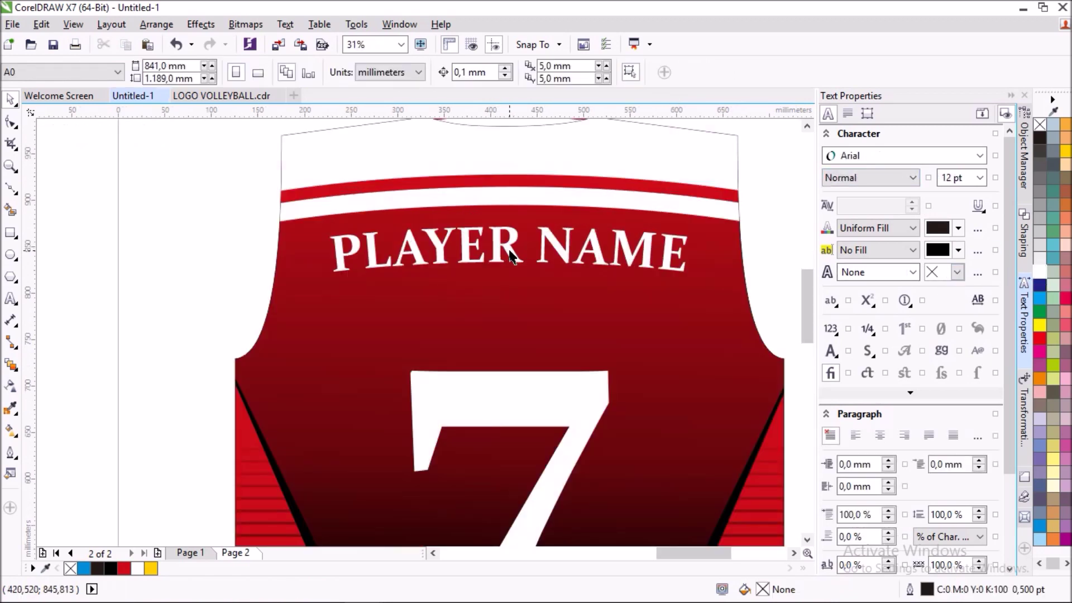
click(510, 256)
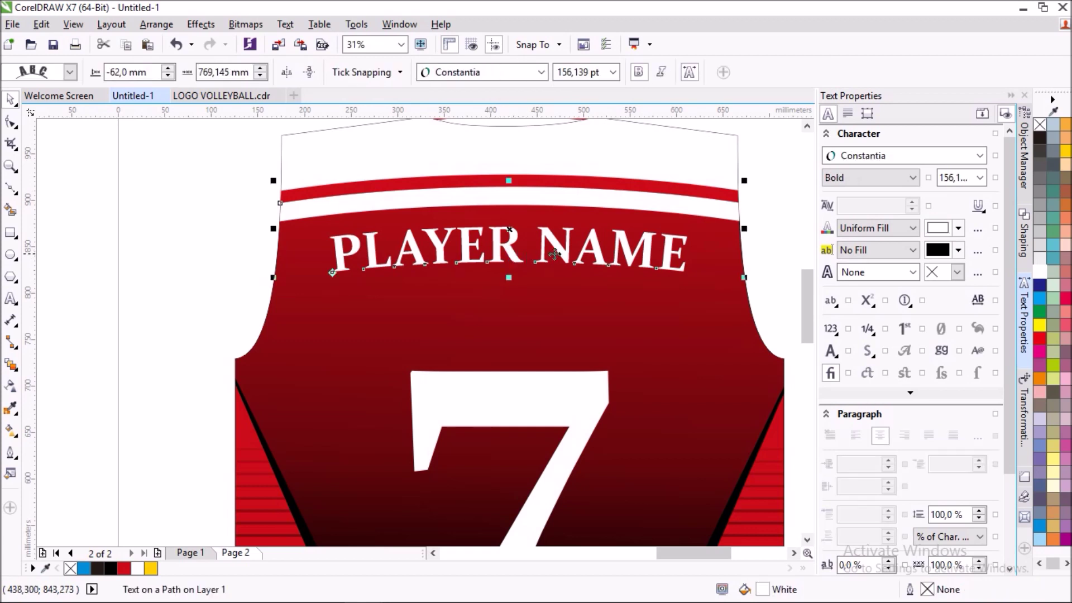
ctrl+click(652, 257)
drag(693, 277, 721, 293)
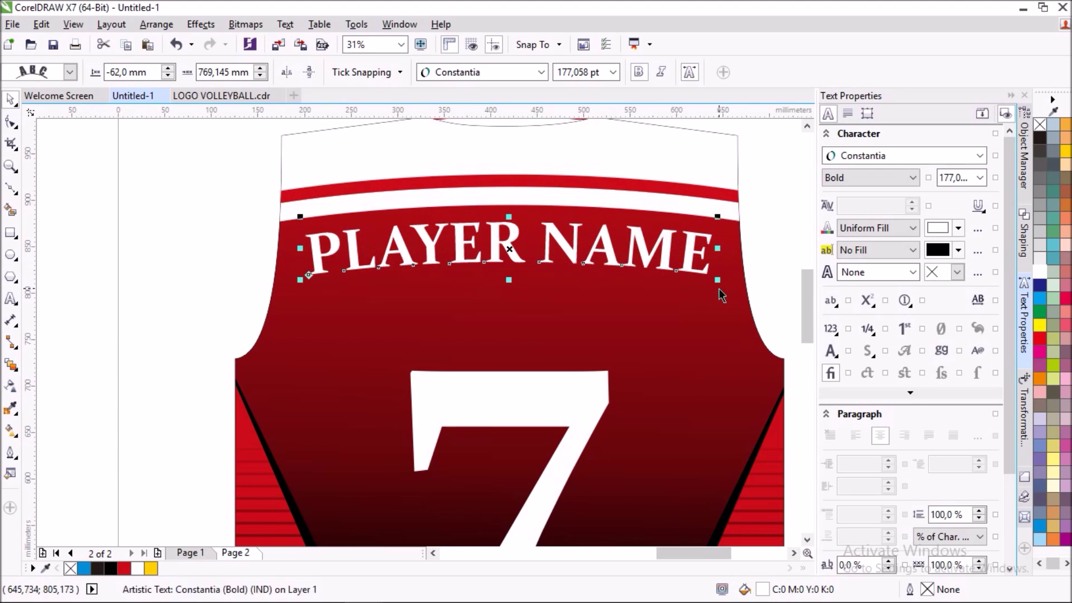
scroll(563, 290, down, 2)
click(692, 249)
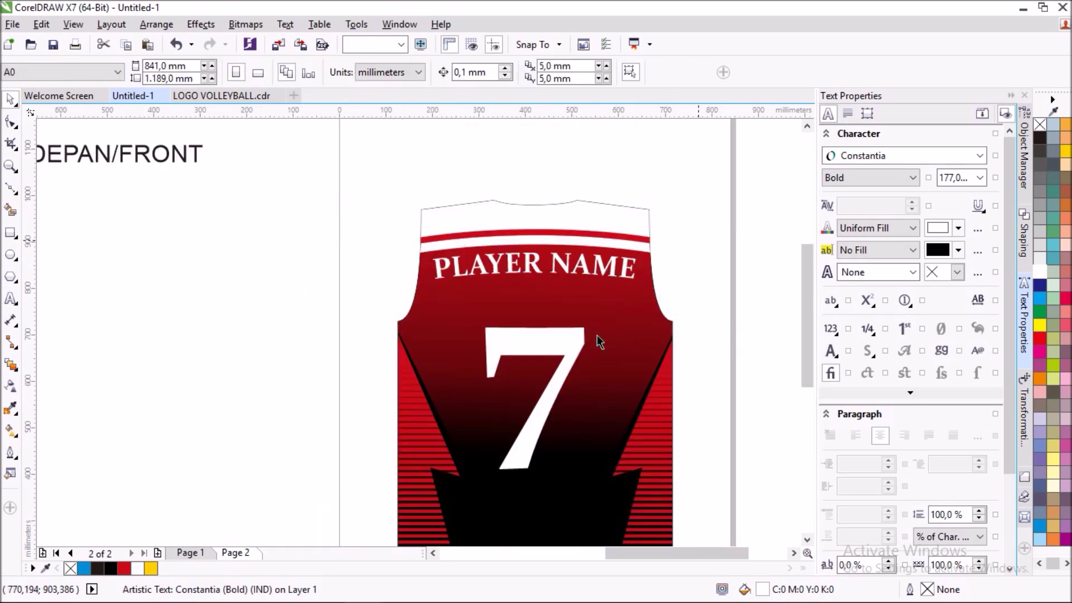
drag(562, 327, 558, 304)
click(722, 264)
scroll(625, 272, down, 1)
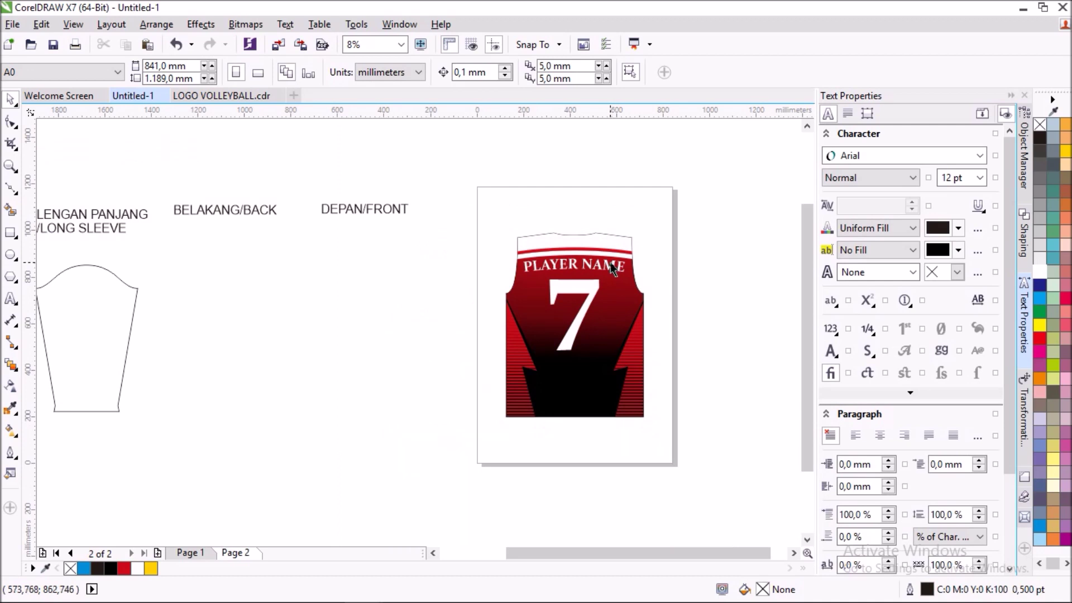
- Drag the short-sleeve outline beside the back jersey and give it a solid red fill
scroll(633, 322, up, 1)
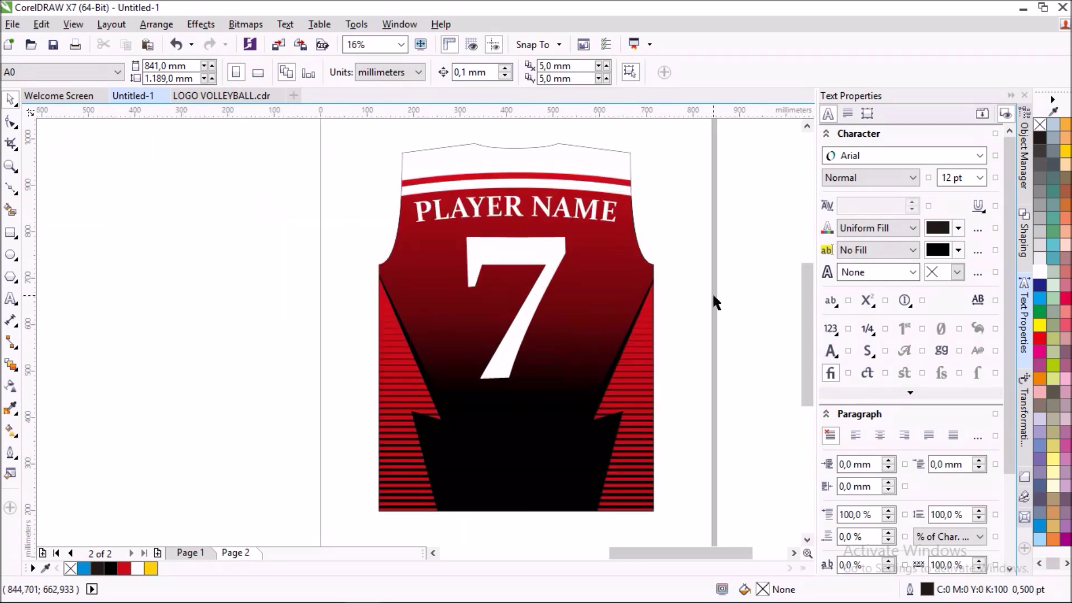
scroll(694, 292, down, 1)
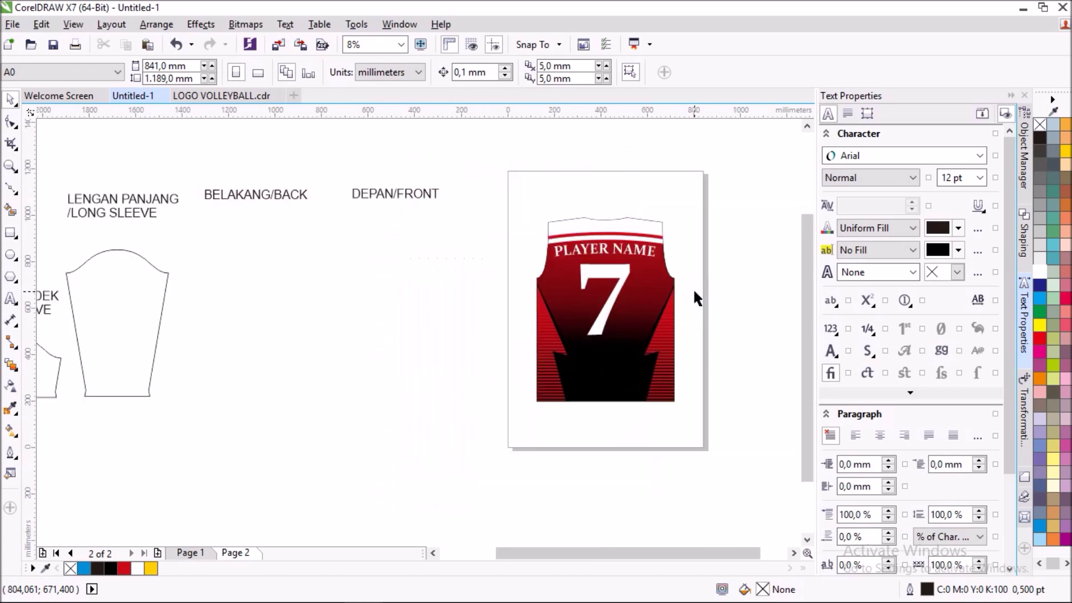
scroll(694, 292, down, 1)
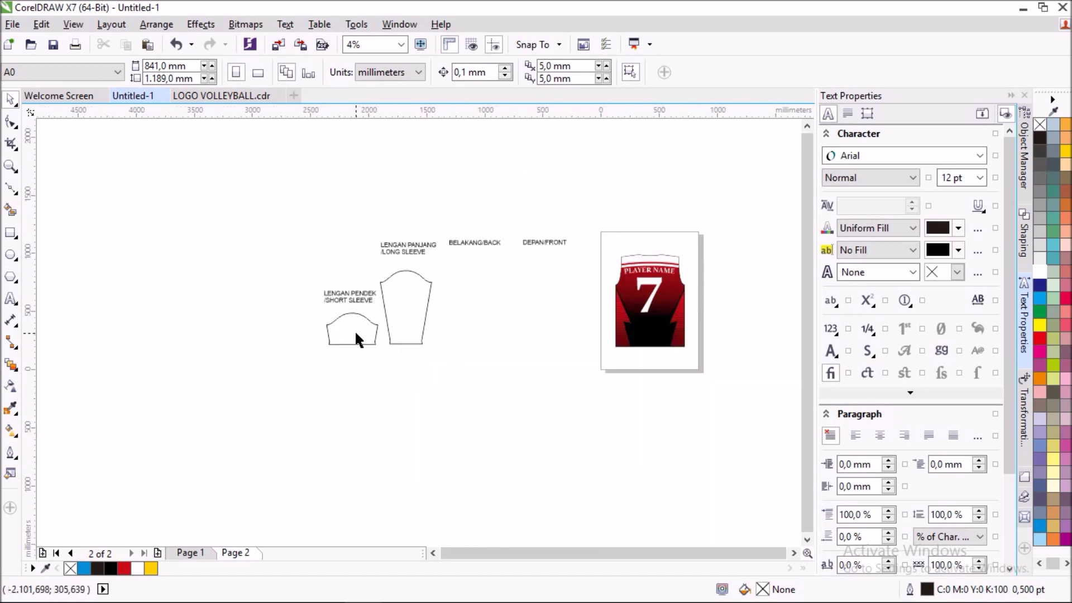
drag(356, 336, 567, 296)
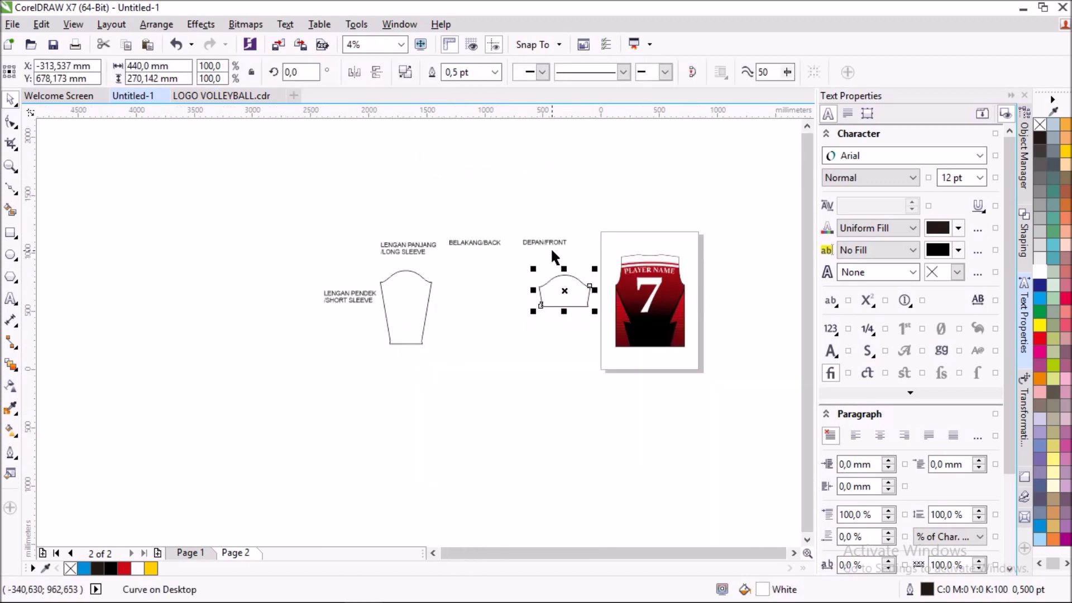
scroll(548, 257, up, 1)
scroll(548, 257, down, 1)
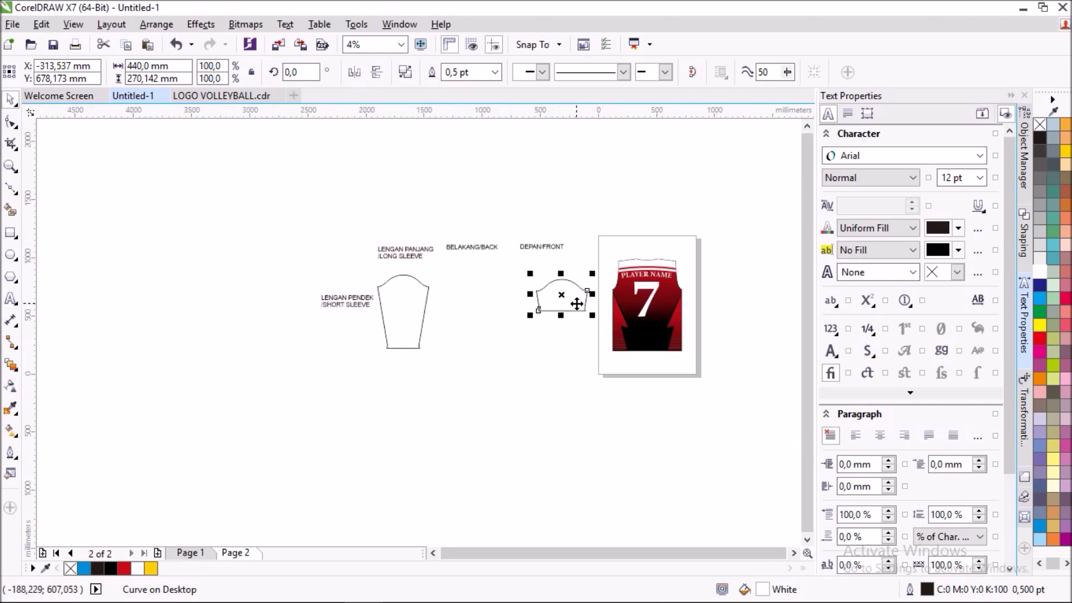
scroll(574, 319, up, 1)
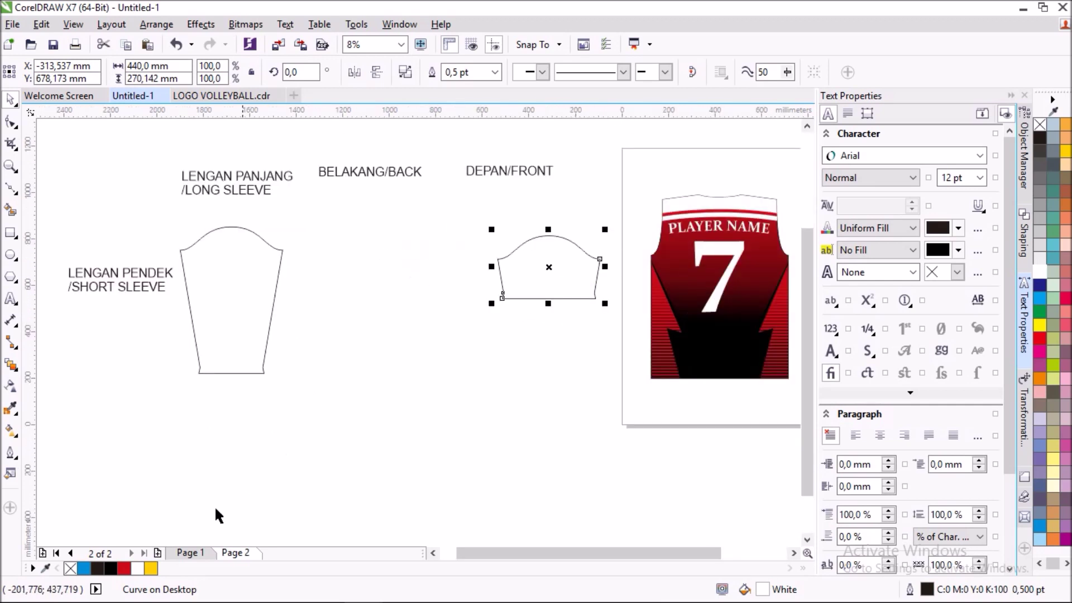
click(578, 334)
scroll(578, 334, up, 1)
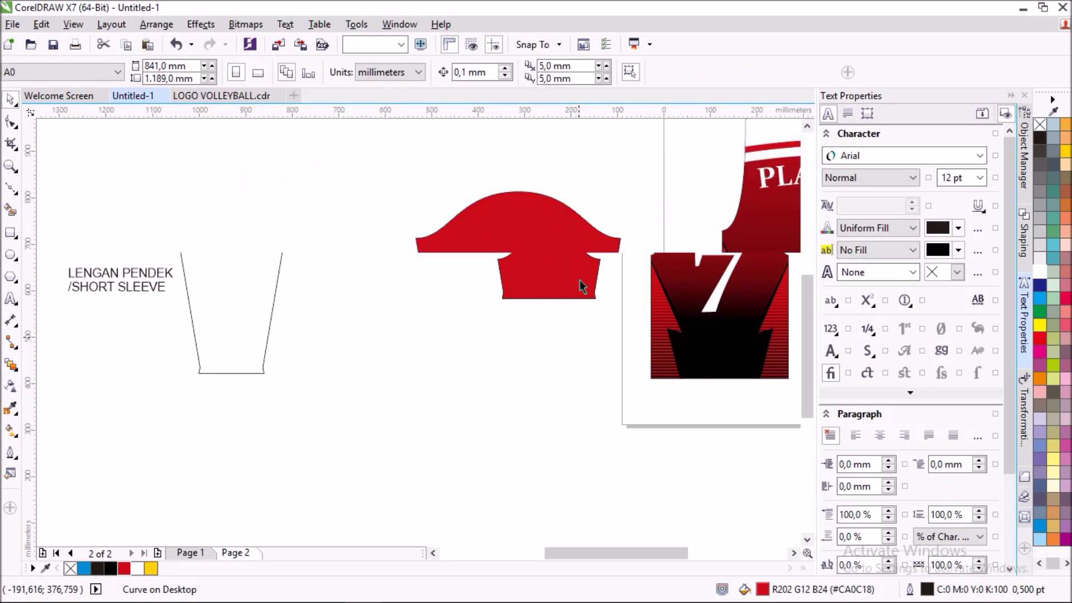
- Draw a horizontal line across the red sleeve's lower part and move both above the jersey
click(11, 190)
click(410, 295)
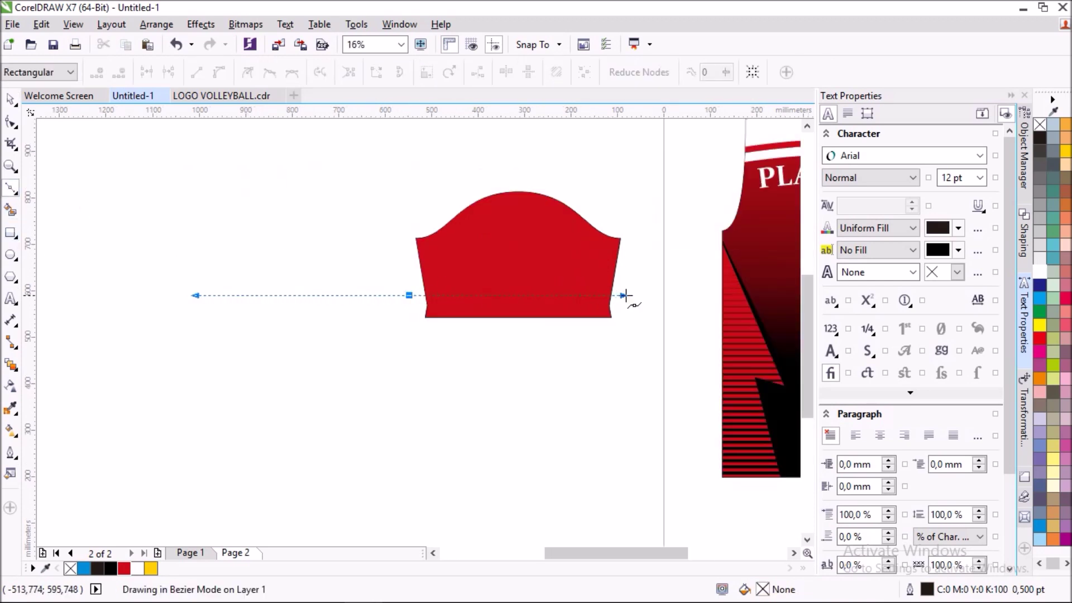
click(645, 297)
scroll(617, 292, up, 1)
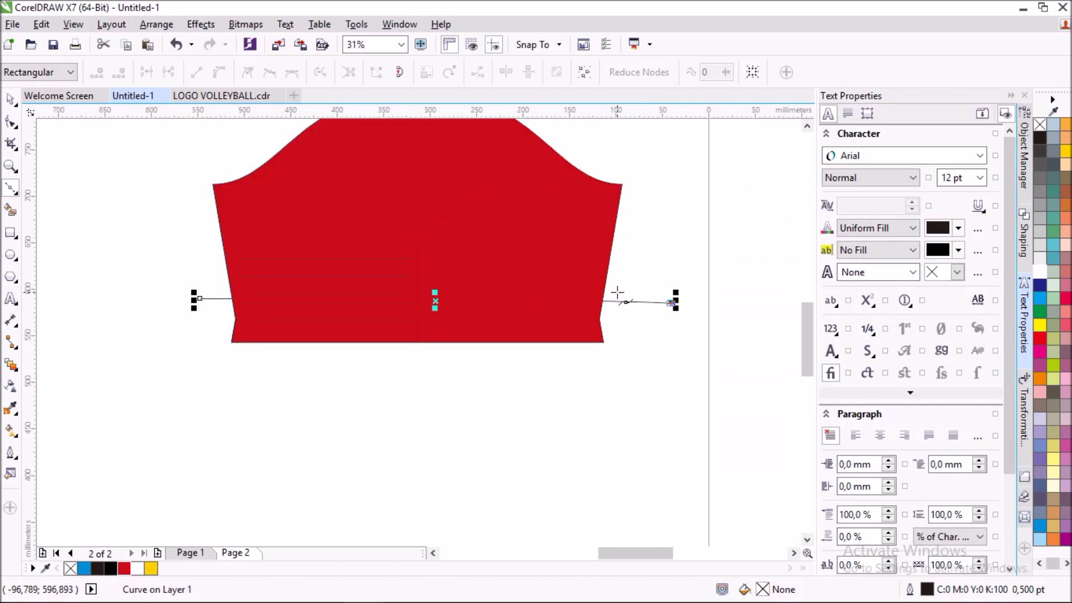
key(space)
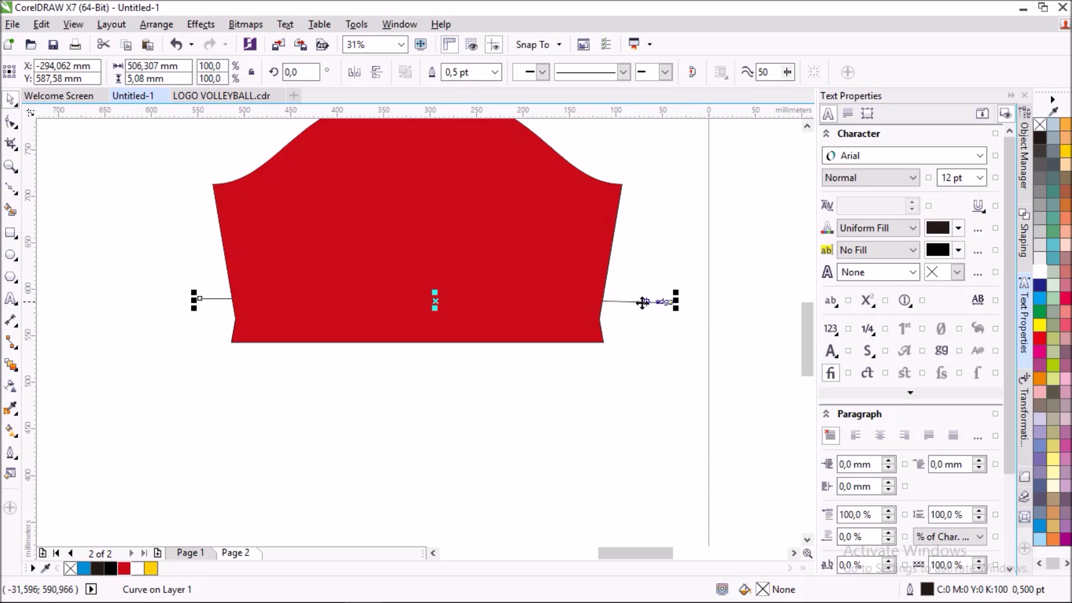
scroll(565, 304, down, 1)
scroll(411, 311, down, 1)
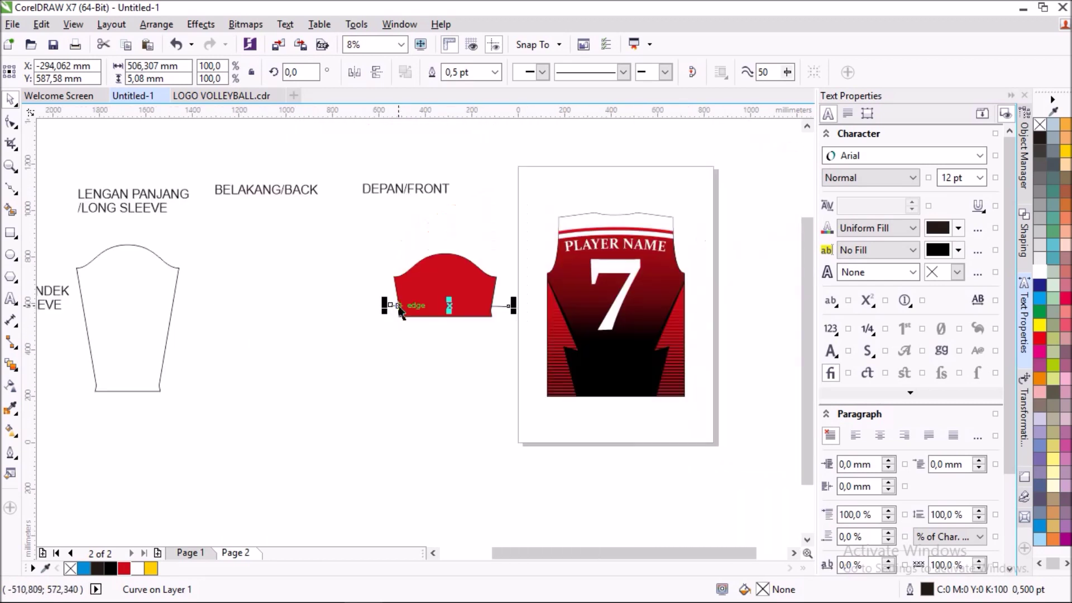
shift+click(491, 312)
drag(491, 312, 565, 174)
scroll(588, 191, up, 1)
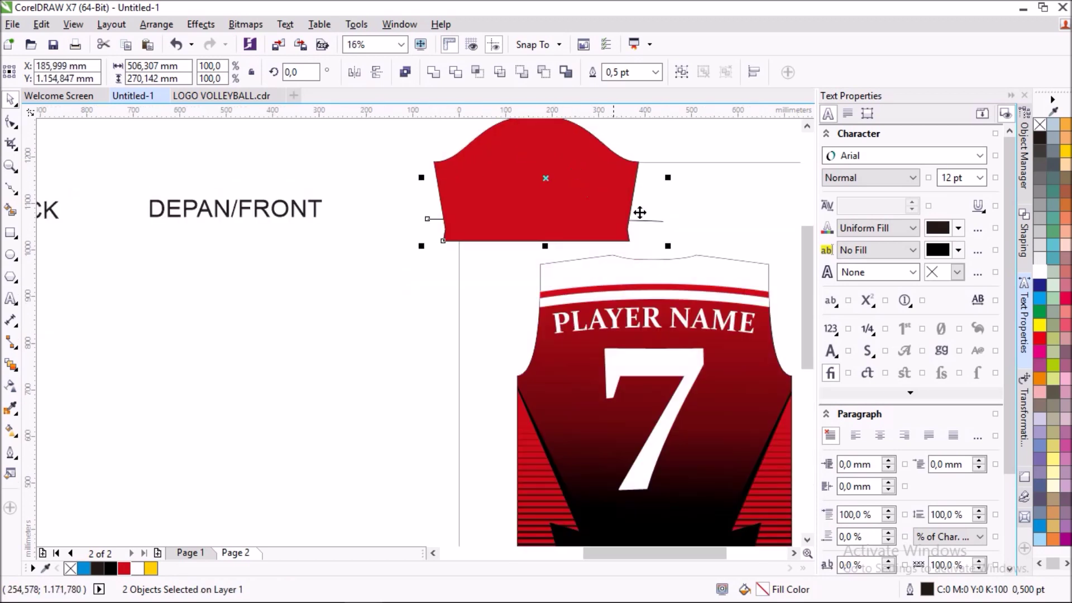
- Smart Fill the sleeve strip below the line in black to form the cuff band
click(658, 222)
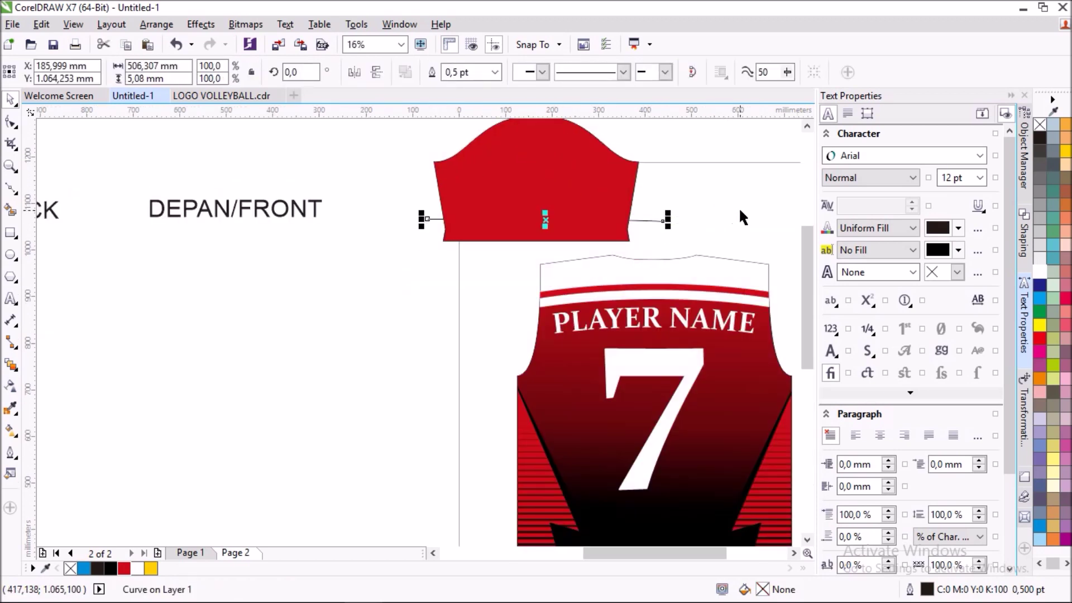
scroll(611, 184, up, 1)
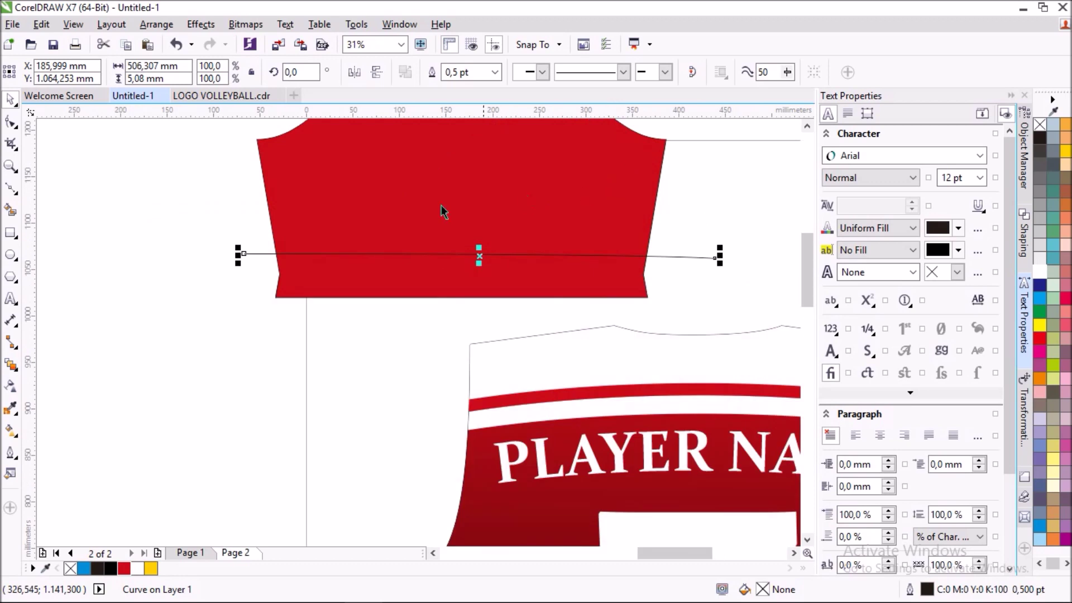
click(11, 212)
click(455, 277)
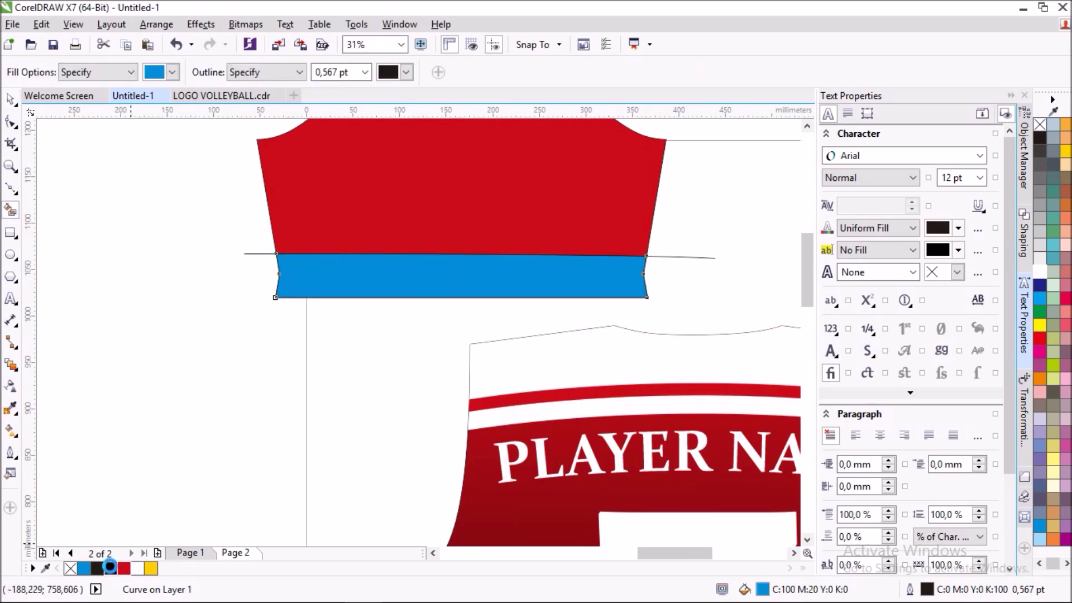
click(110, 568)
click(10, 99)
- Delete the guide line, group sleeve and cuff, and leave a duplicate sleeve beside it
scroll(300, 253, down, 1)
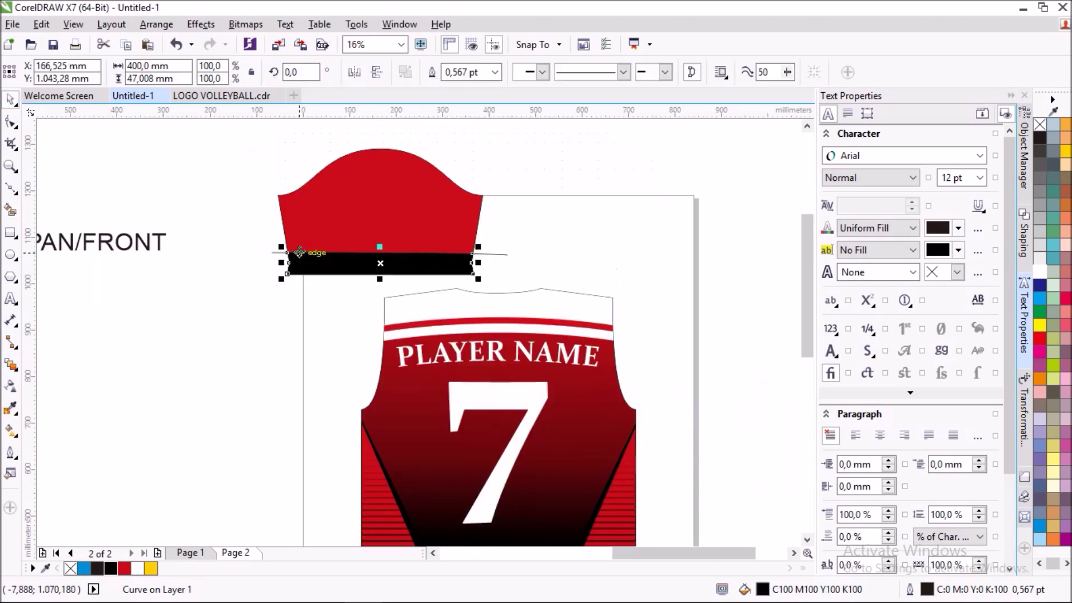
click(534, 213)
click(499, 254)
key(Delete)
drag(244, 132, 523, 295)
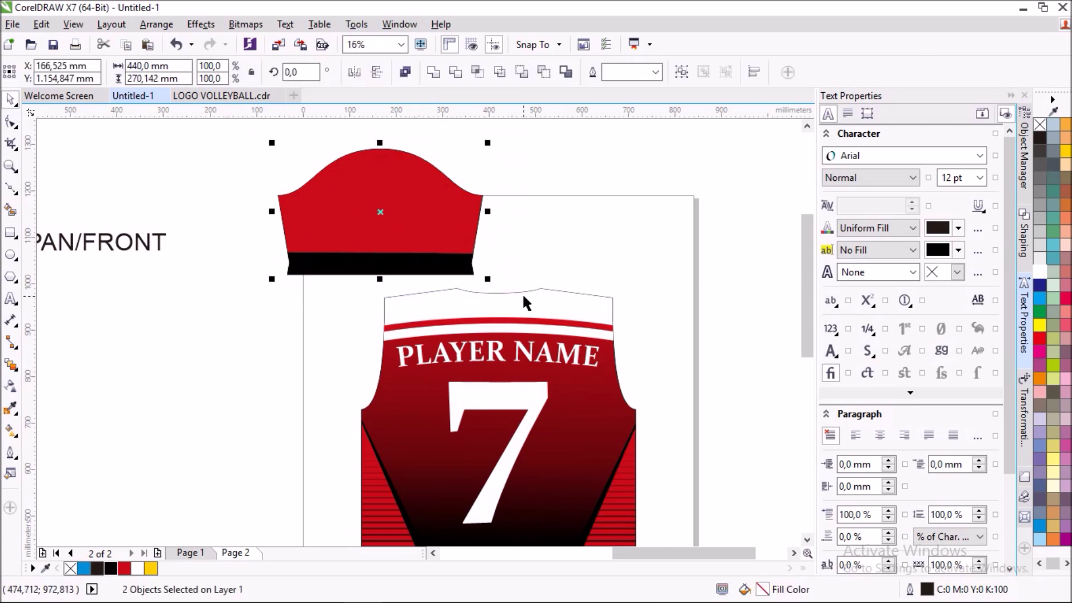
key(ctrl+g)
mouse_move(378, 211)
mouse_down()
mouse_move(316, 252)
mouse_move(389, 186)
mouse_move(460, 167)
mouse_move(591, 167)
mouse_up()
scroll(388, 186, down, 1)
click(567, 226)
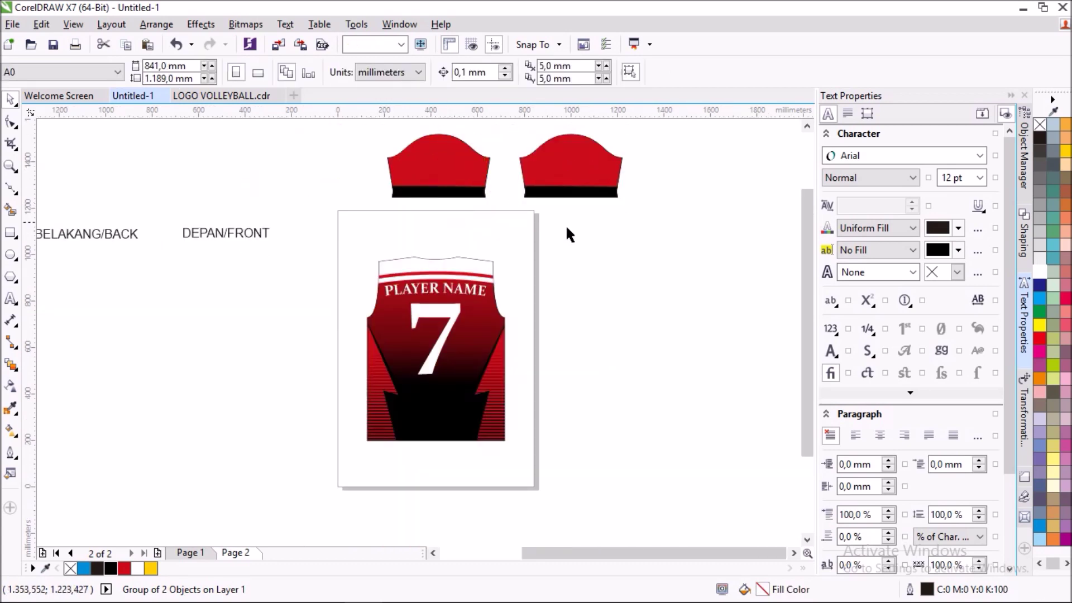
- Move the front jersey from Page 1 and the back jersey from Page 2 side by side
scroll(488, 239, down, 1)
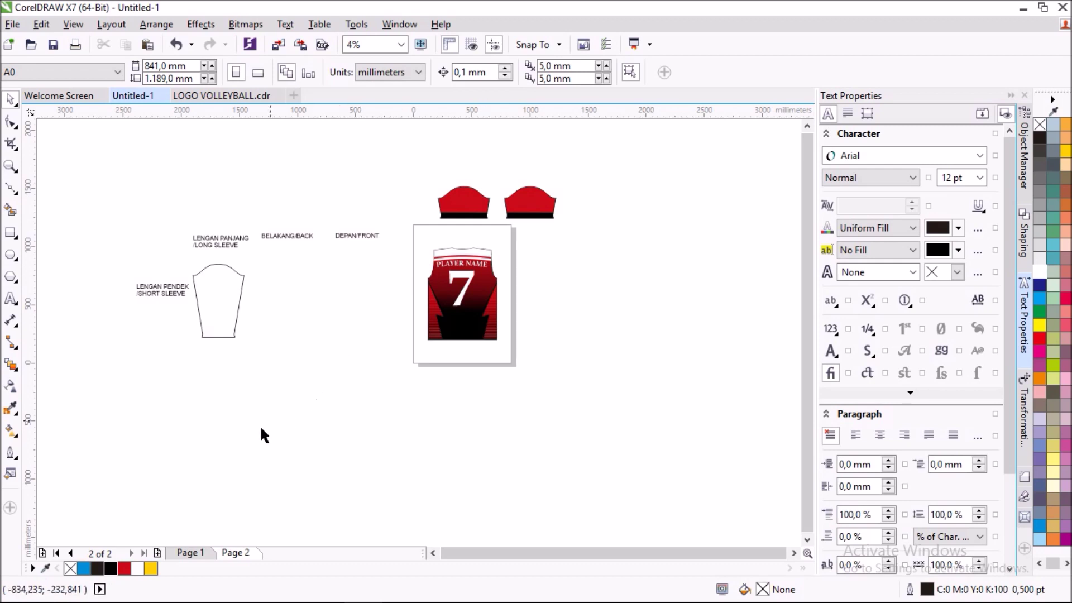
click(193, 552)
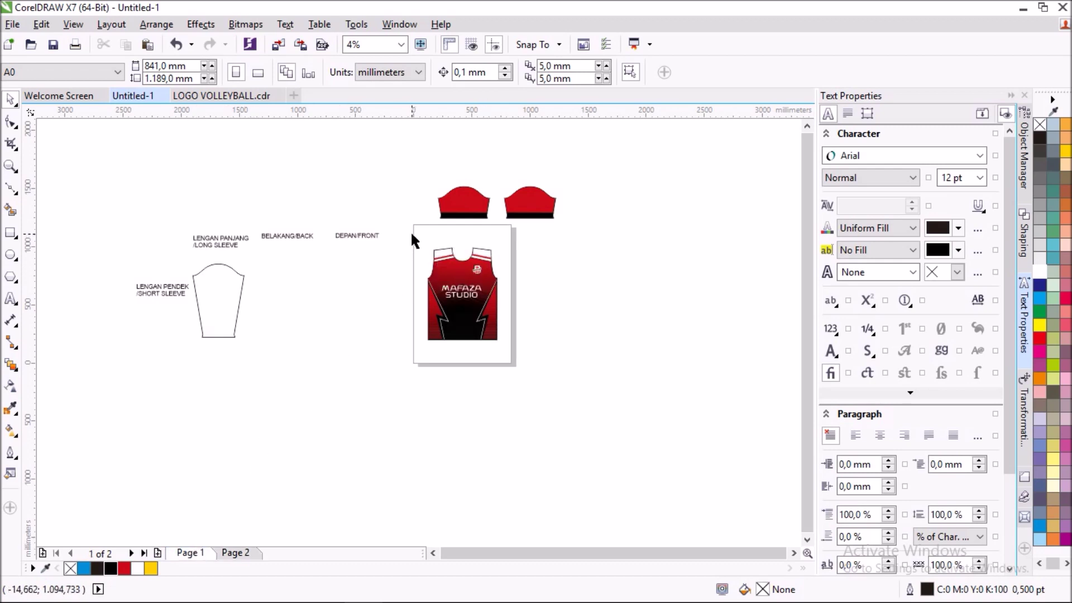
drag(412, 235, 557, 359)
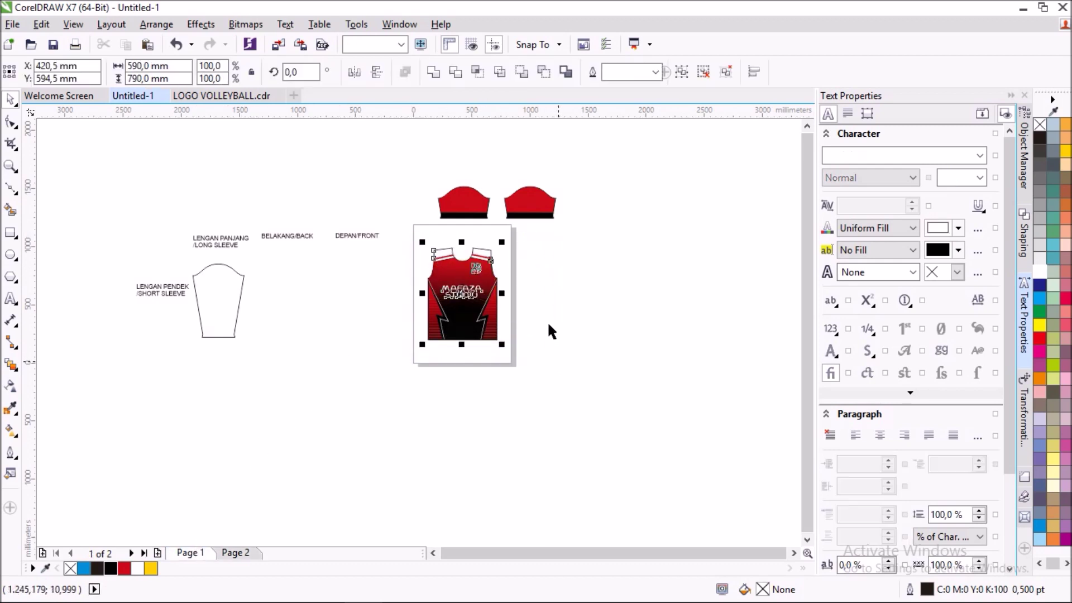
click(520, 313)
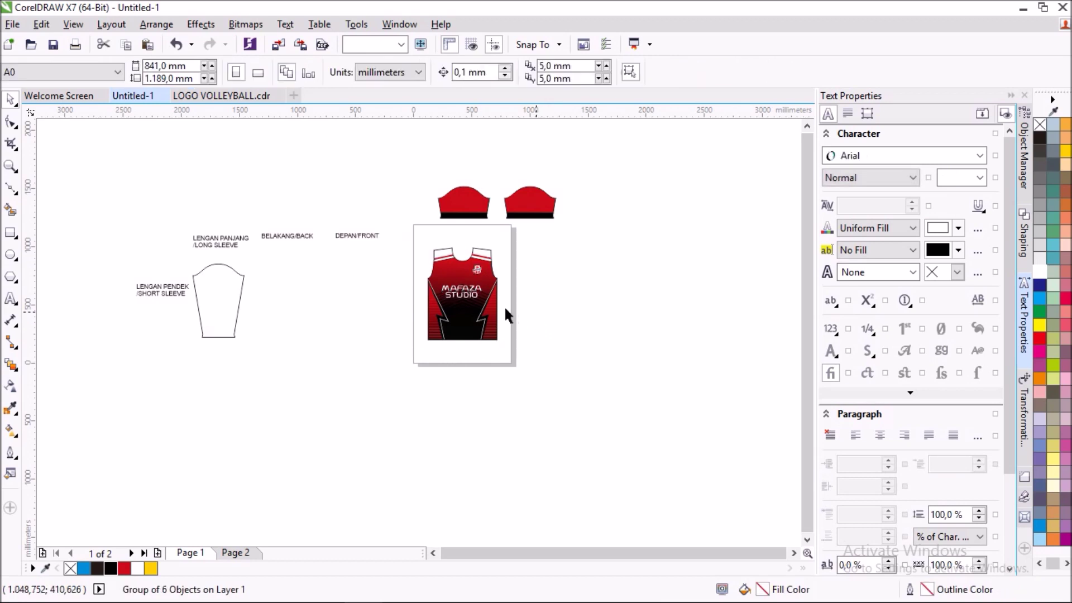
drag(472, 305, 563, 297)
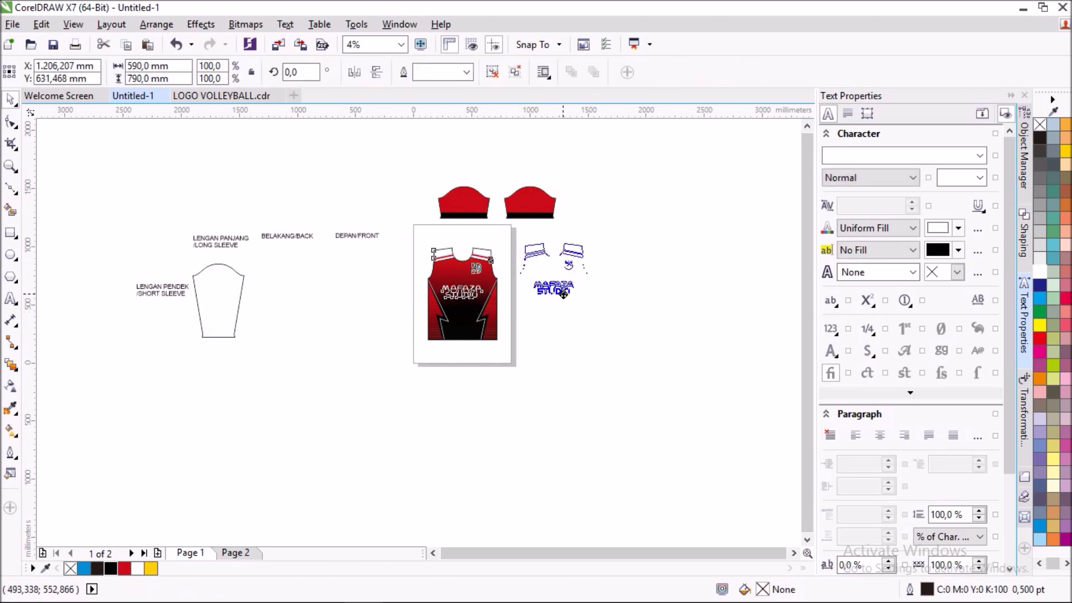
click(235, 553)
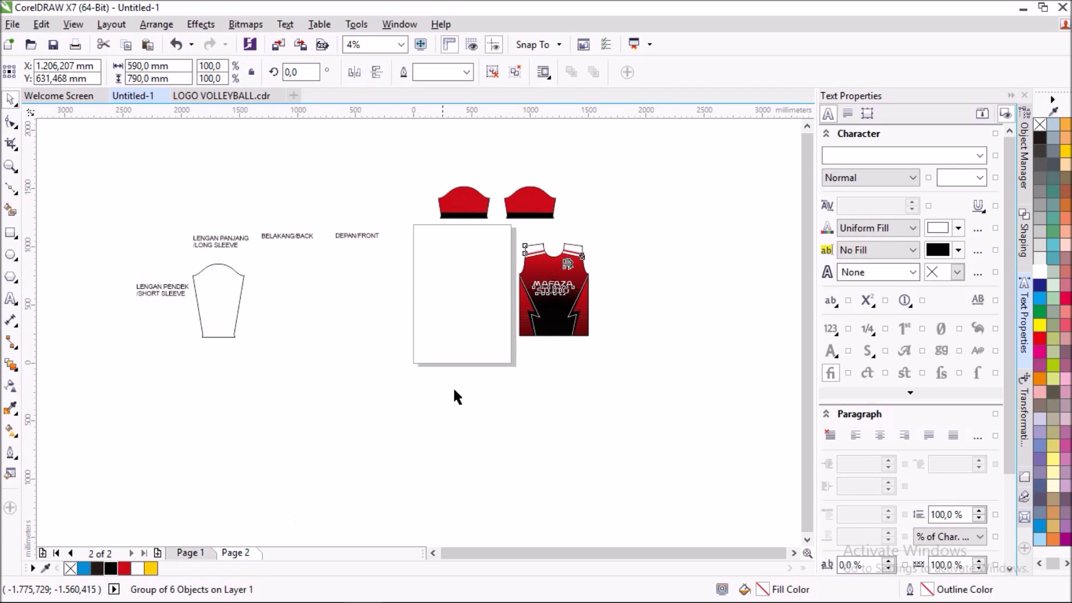
drag(409, 234, 505, 355)
drag(469, 311, 635, 307)
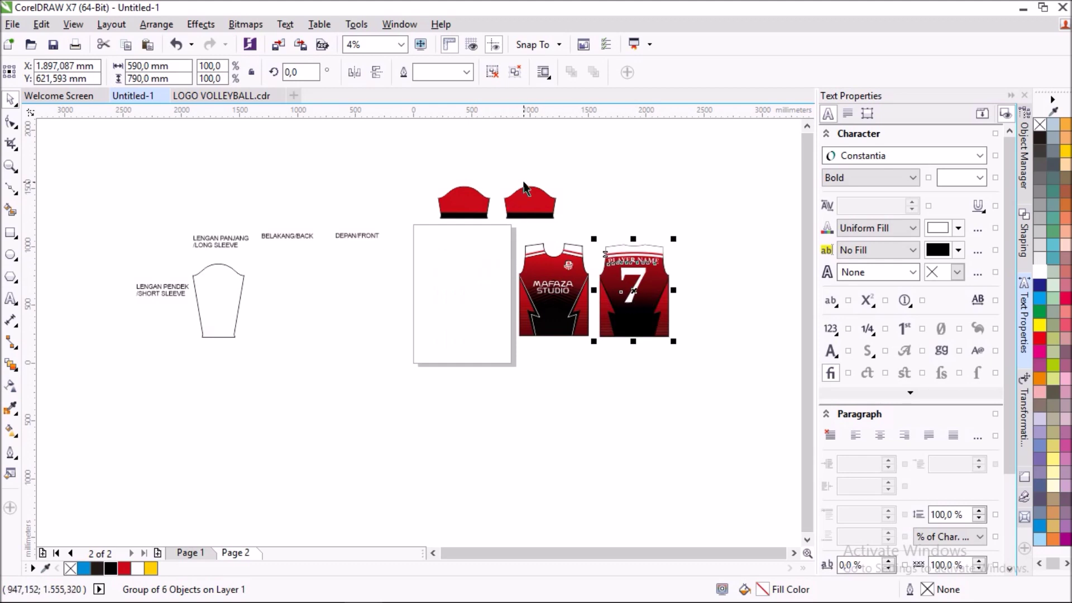
- Position one cuffed sleeve above the front jersey and the other above the back jersey
scroll(524, 190, up, 2)
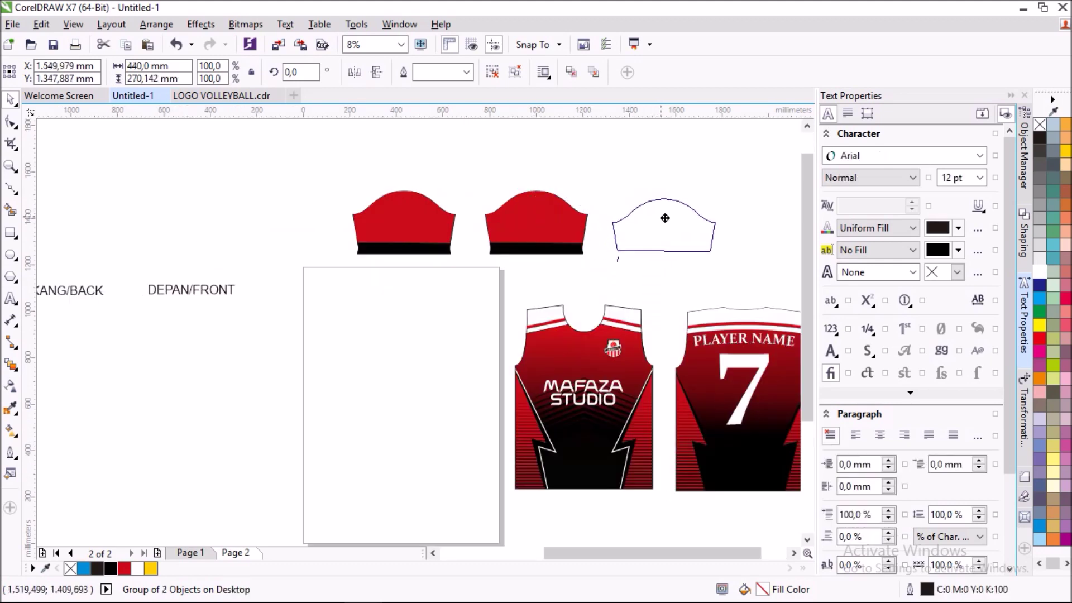
drag(539, 192, 721, 200)
drag(395, 230, 582, 247)
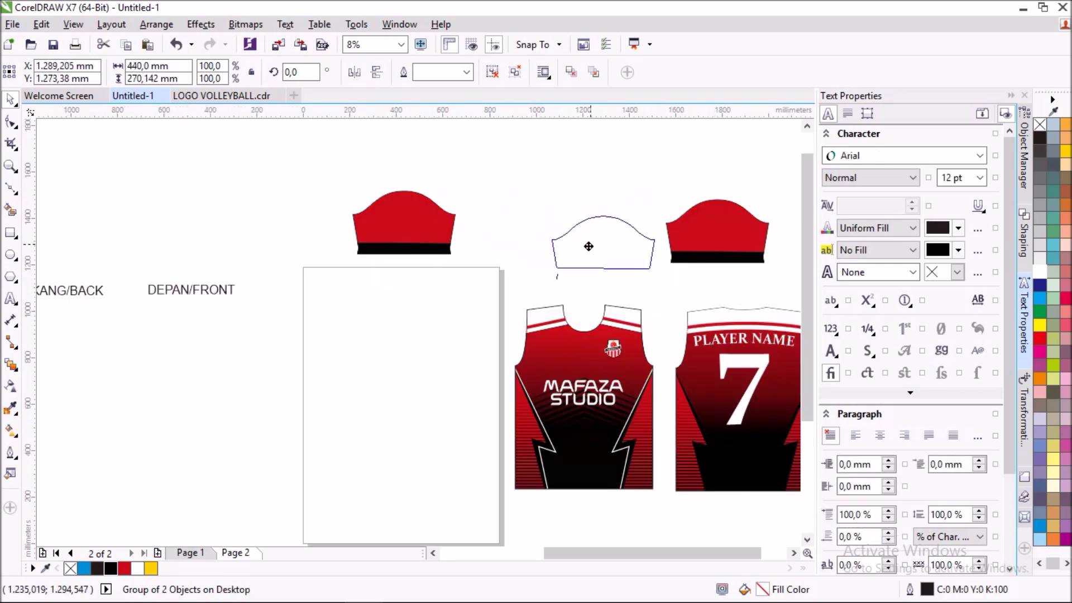
scroll(456, 267, down, 2)
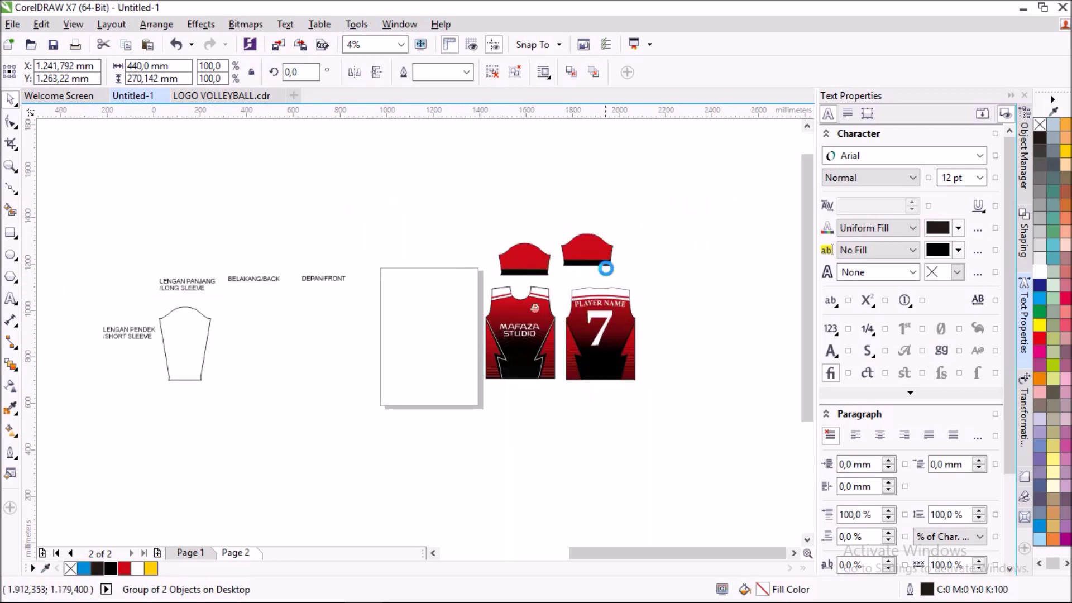
scroll(605, 270, up, 2)
scroll(478, 252, up, 2)
click(631, 223)
shift+click(424, 253)
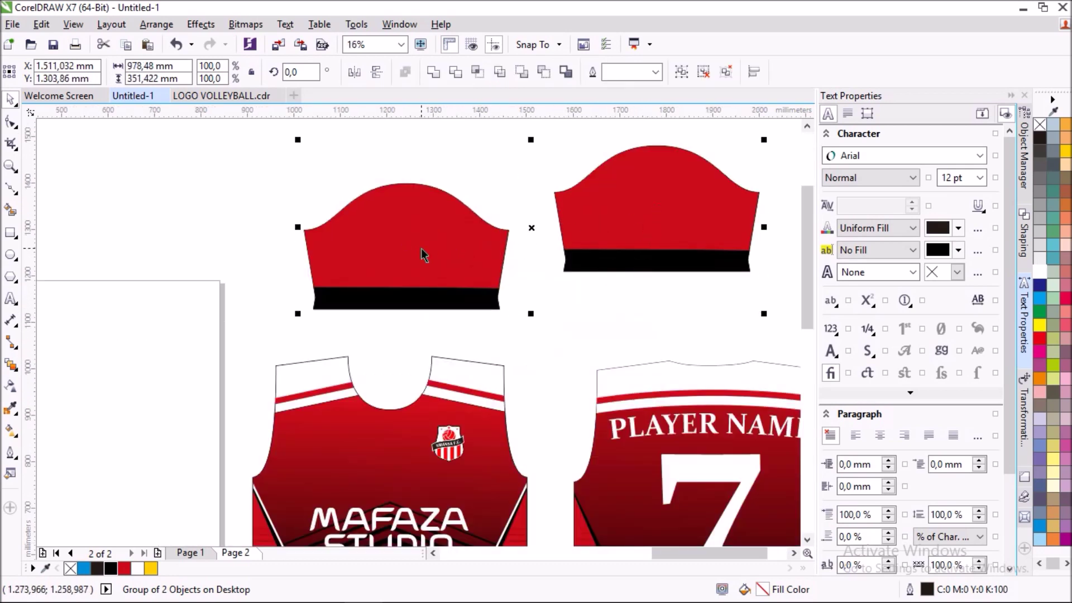
click(585, 153)
scroll(581, 307, down, 2)
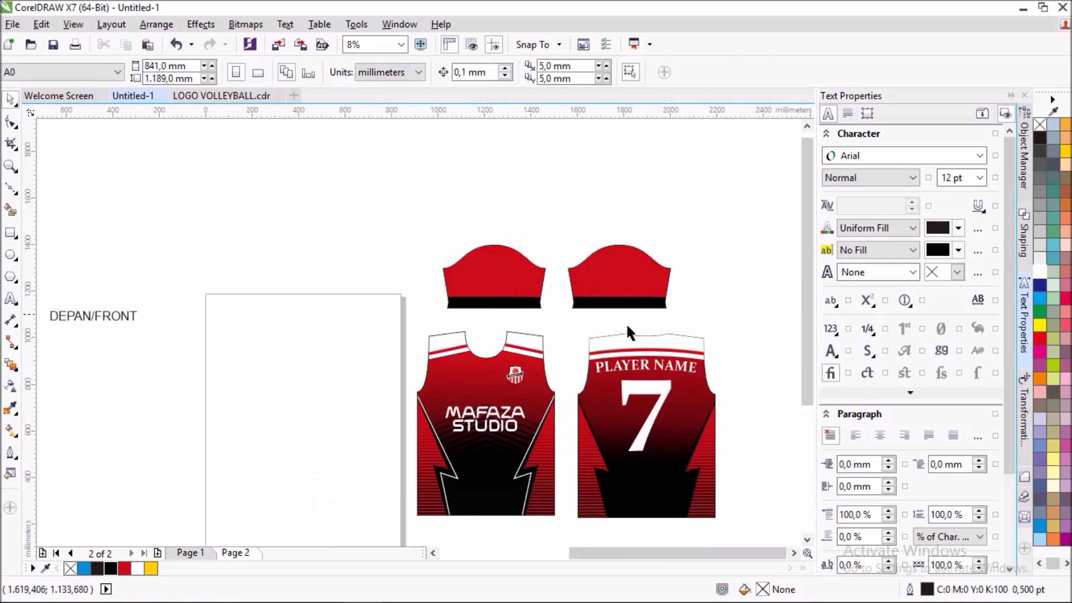